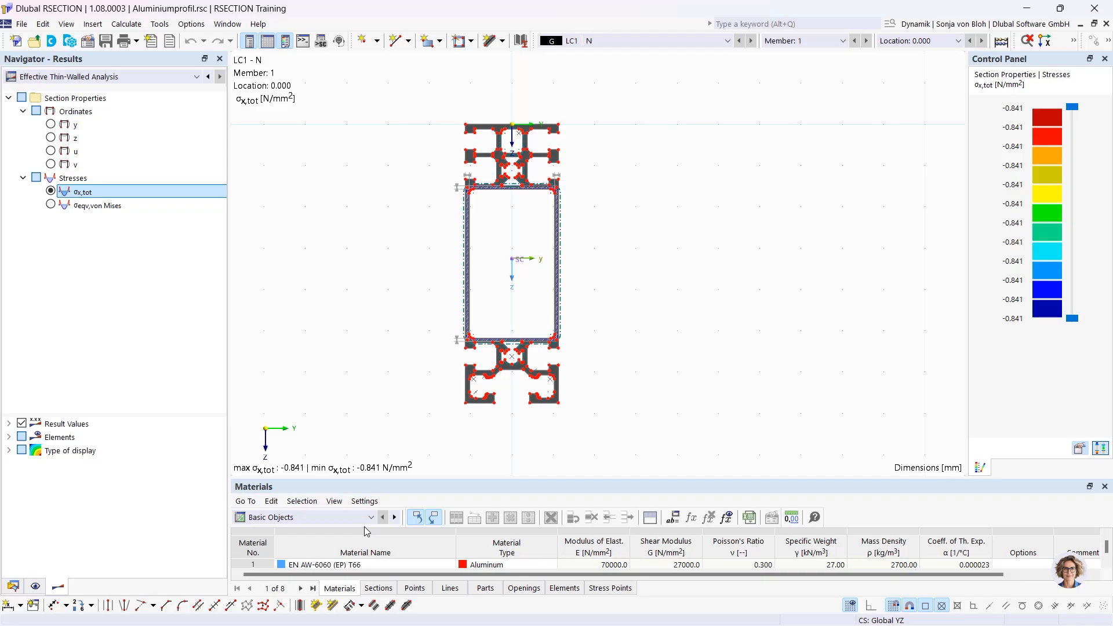
- View the Data, Display and Results navigators in turn
left_click(13, 585)
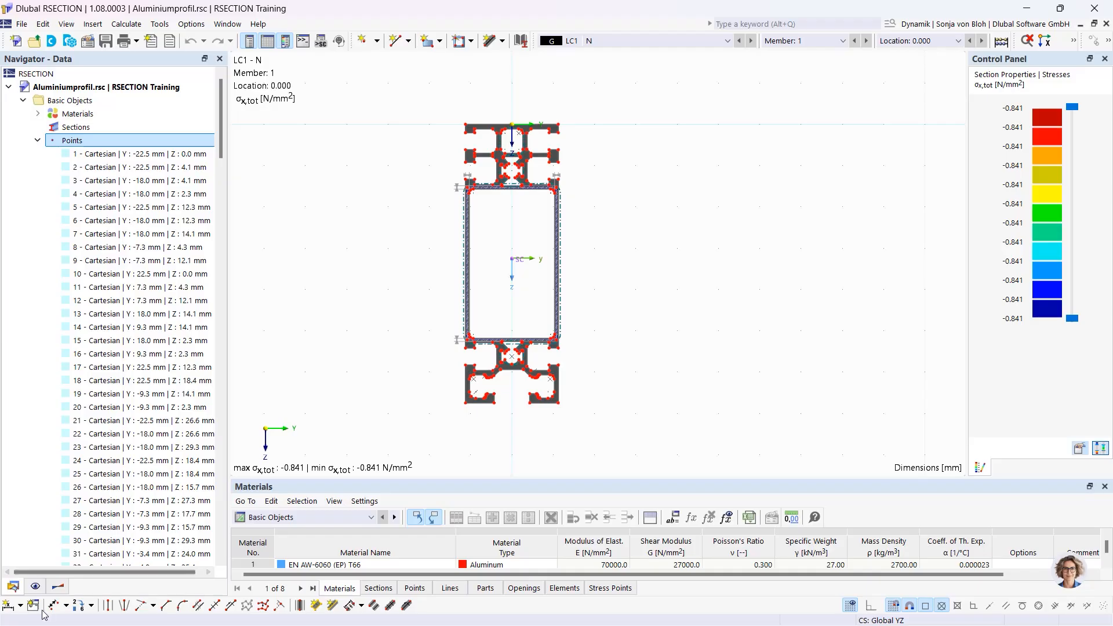
left_click(36, 587)
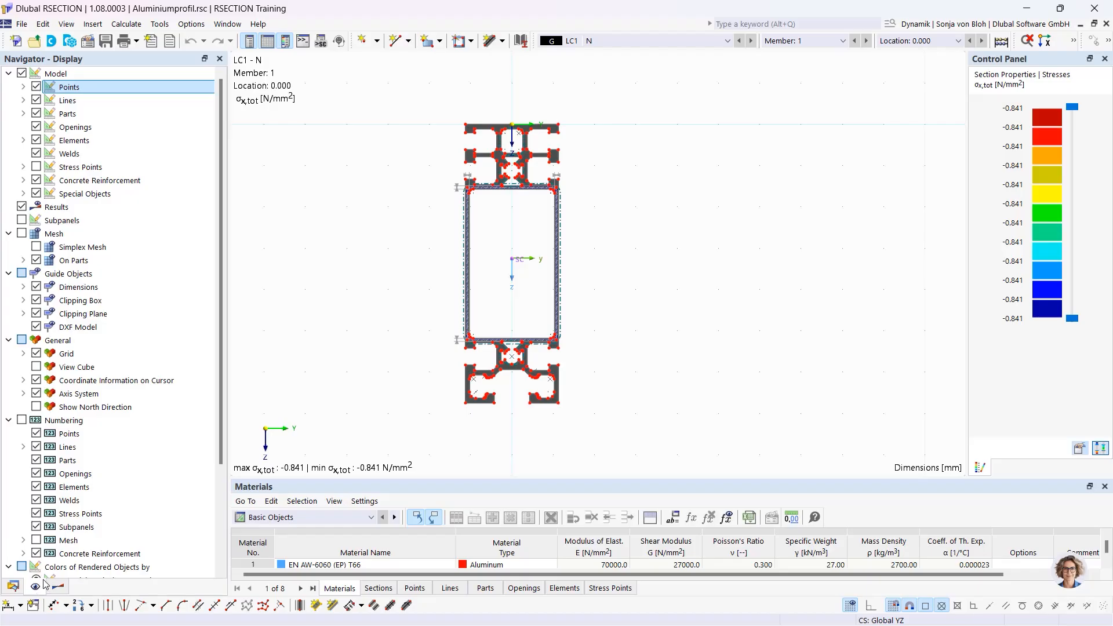
left_click(58, 588)
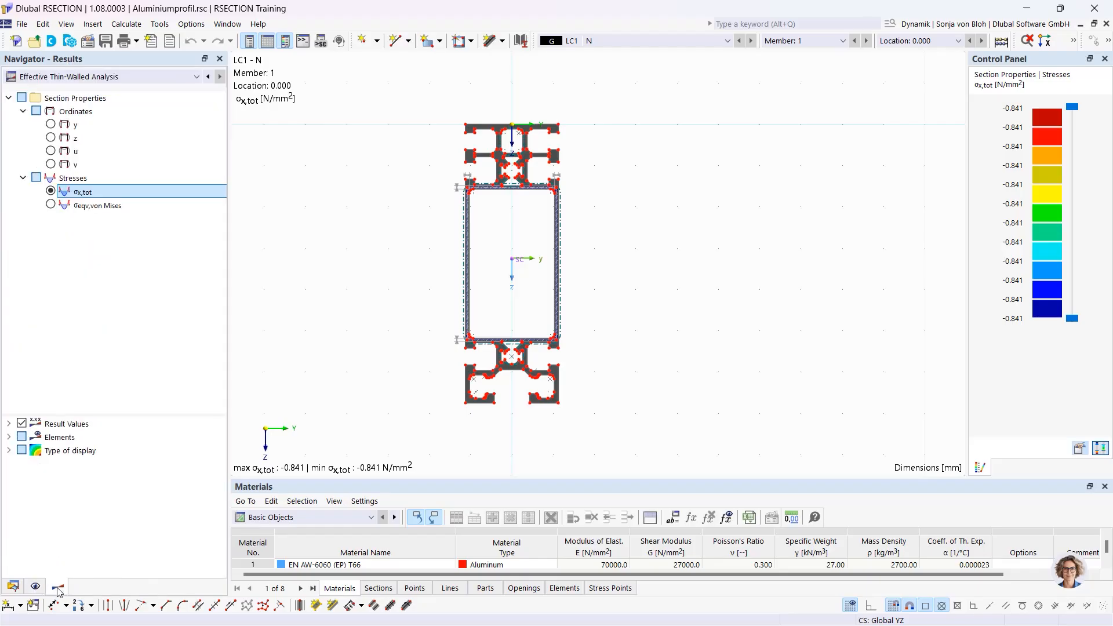
- View the properties of point 1 from the Data navigator and close them without changes
left_click(13, 587)
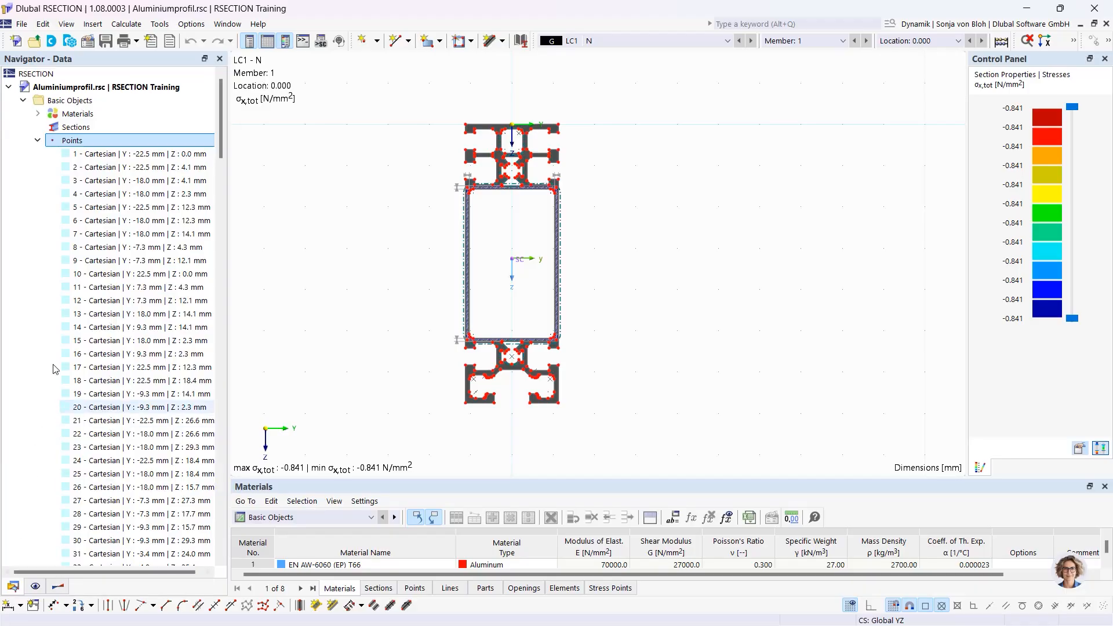
double_click(102, 154)
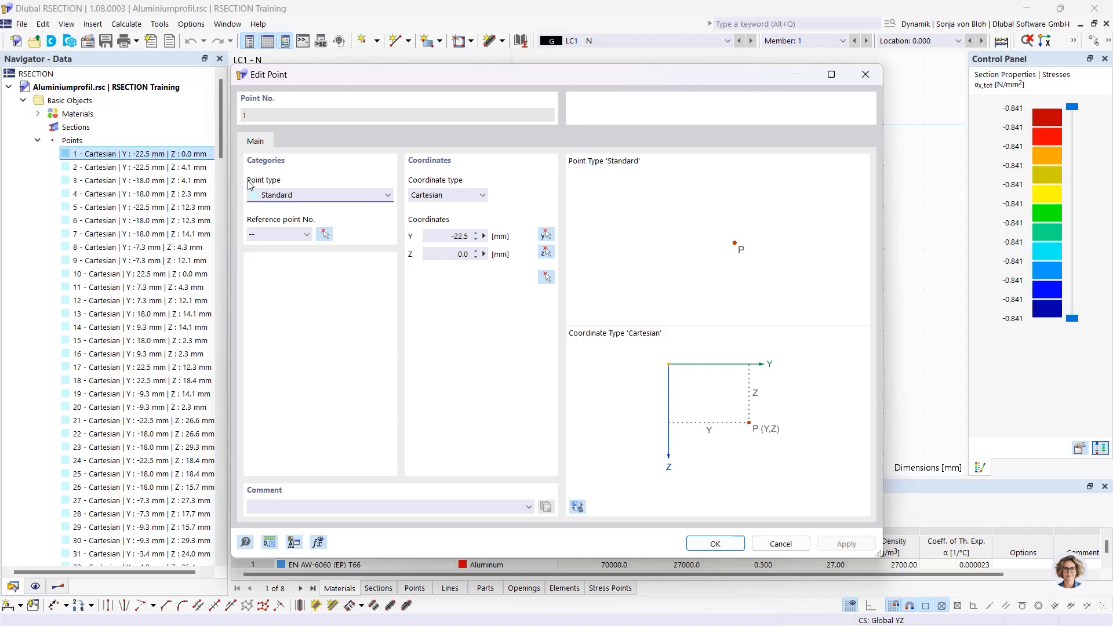
left_click(864, 74)
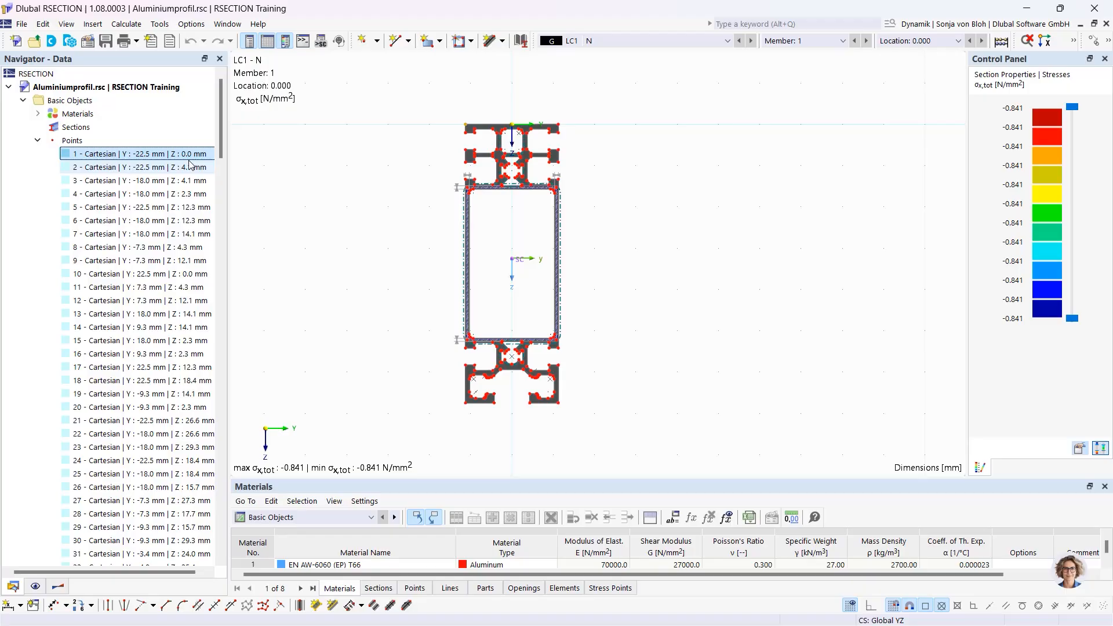
- View the settings for a new standard point and leave without creating one
right_click(74, 141)
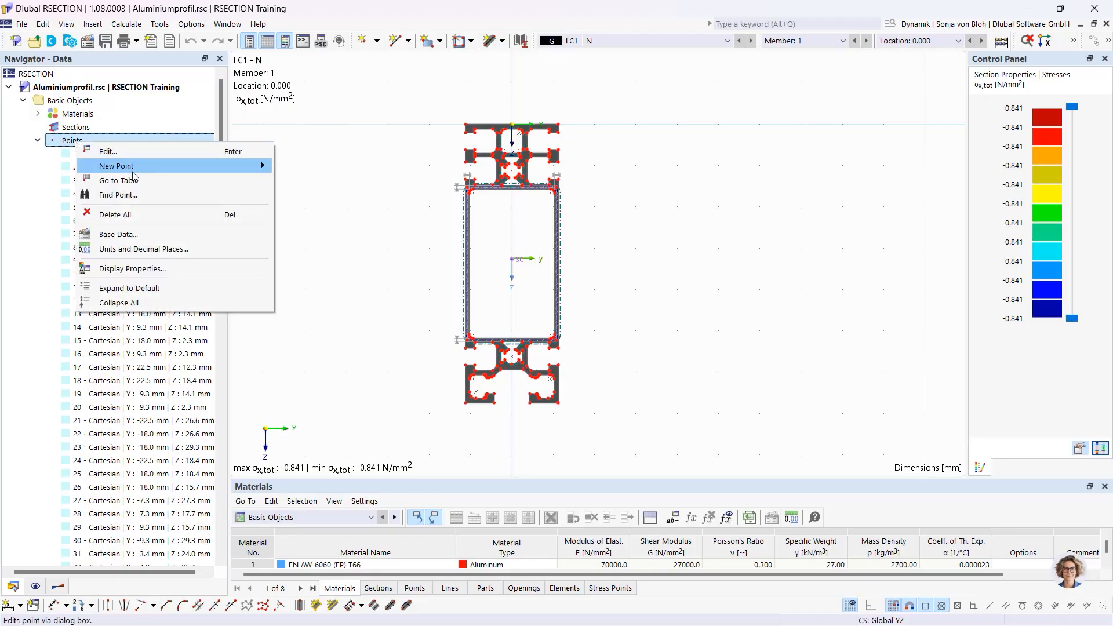
mouse_move(133, 173)
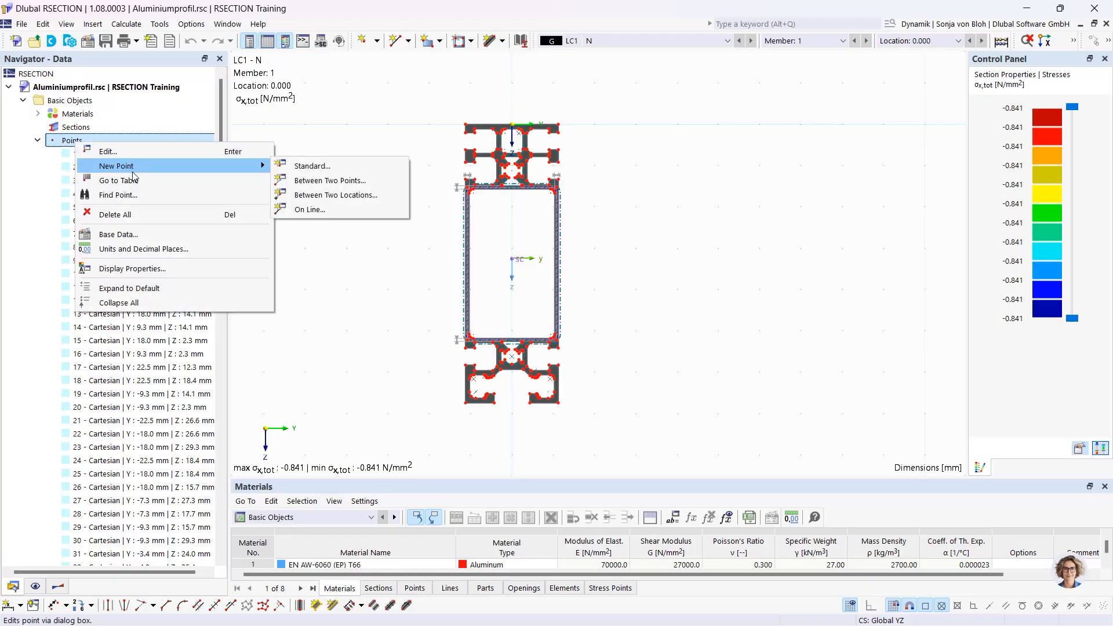
left_click(300, 167)
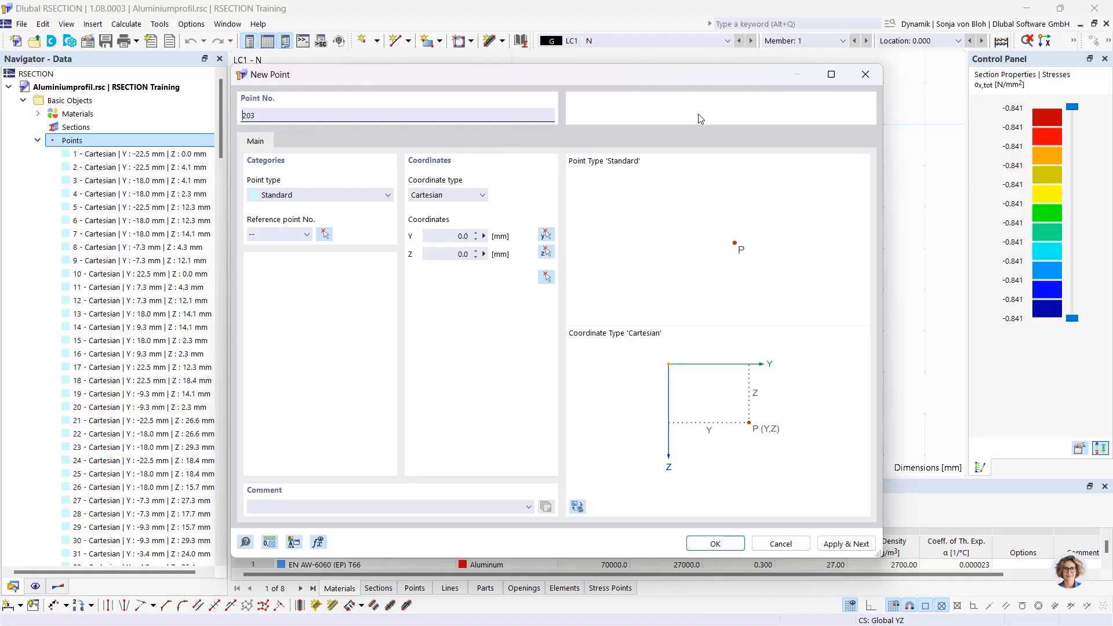
left_click(865, 75)
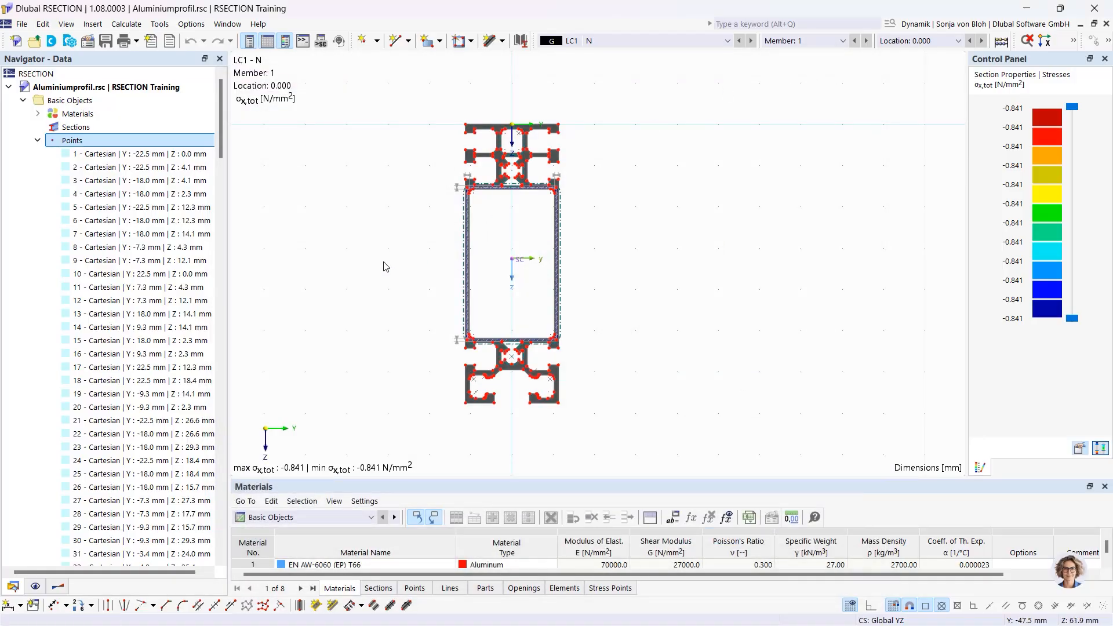
- Hide the model's points through the display settings and show them again
left_click(35, 587)
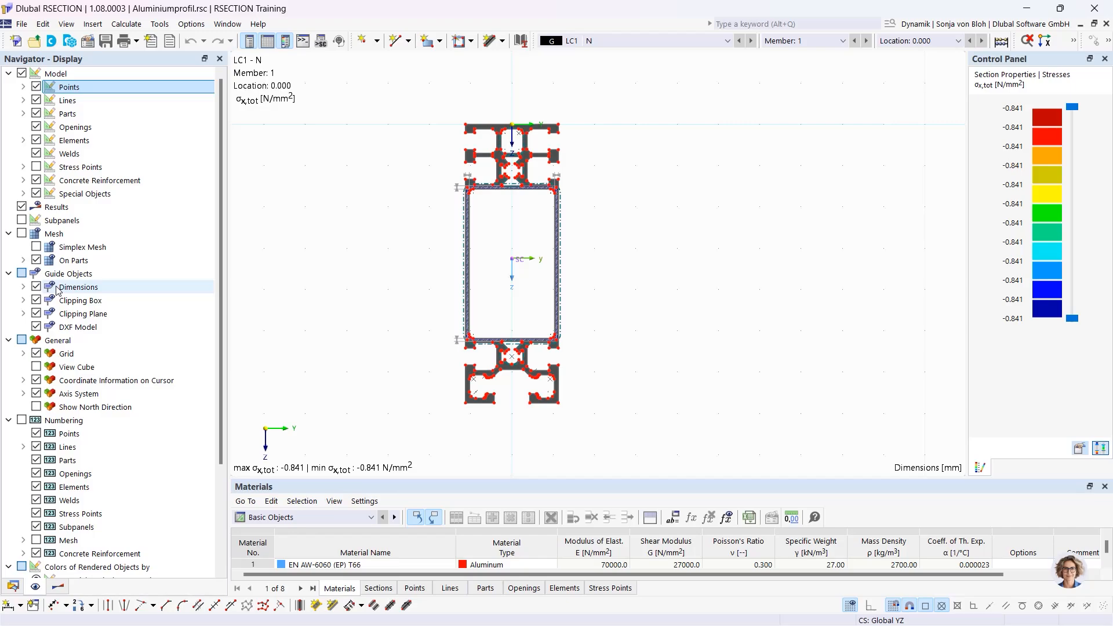
left_click(35, 87)
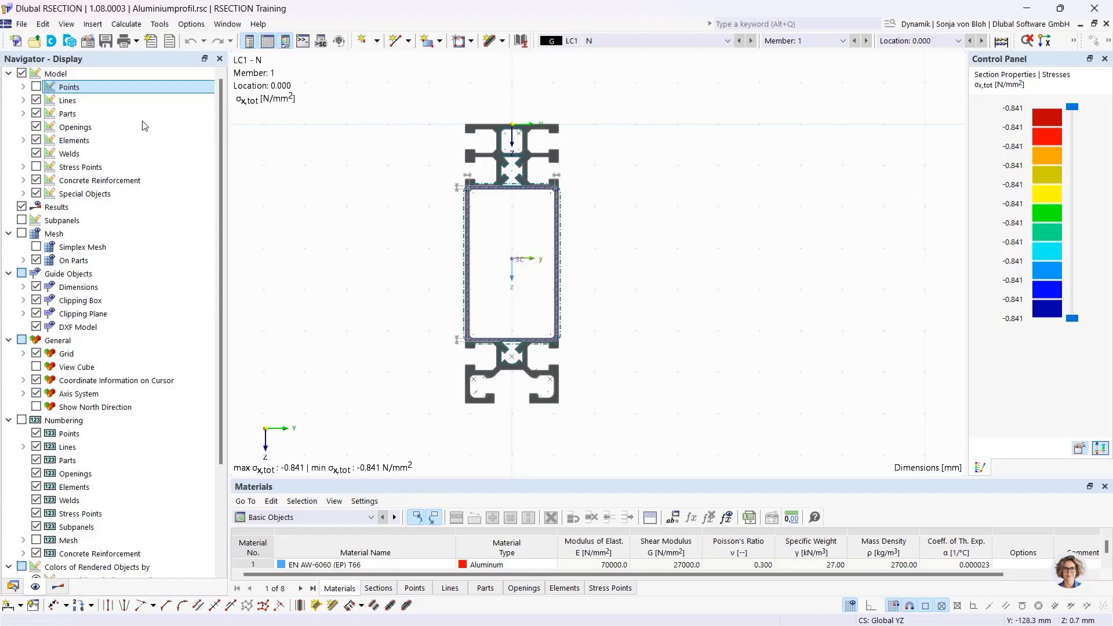
left_click(36, 87)
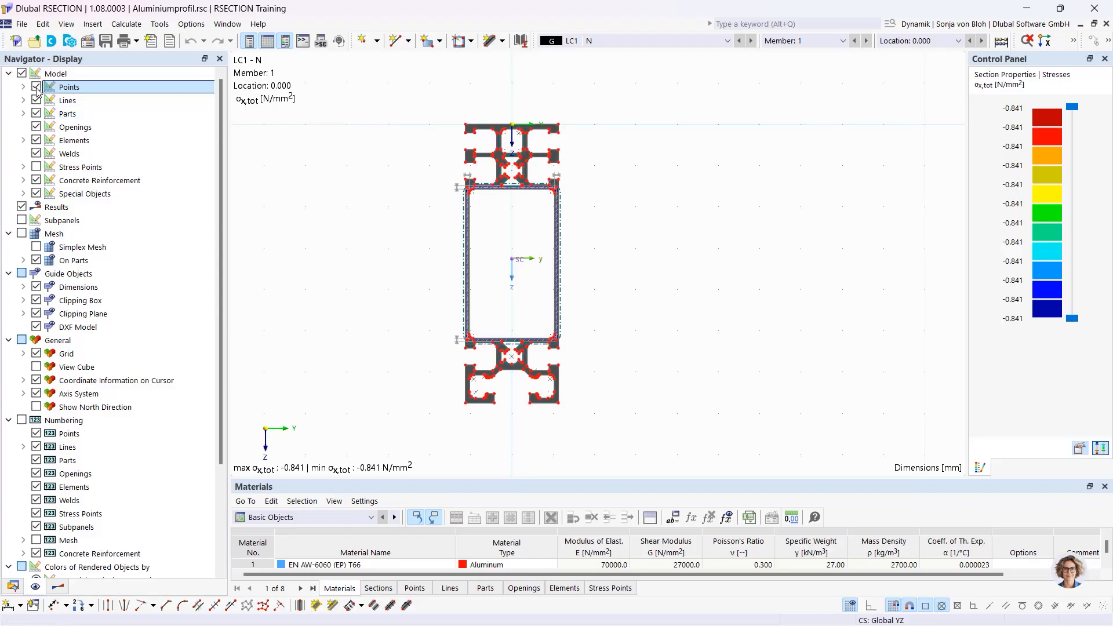
- Display the y ordinates on the section and return to the σx,tot stress results
left_click(58, 588)
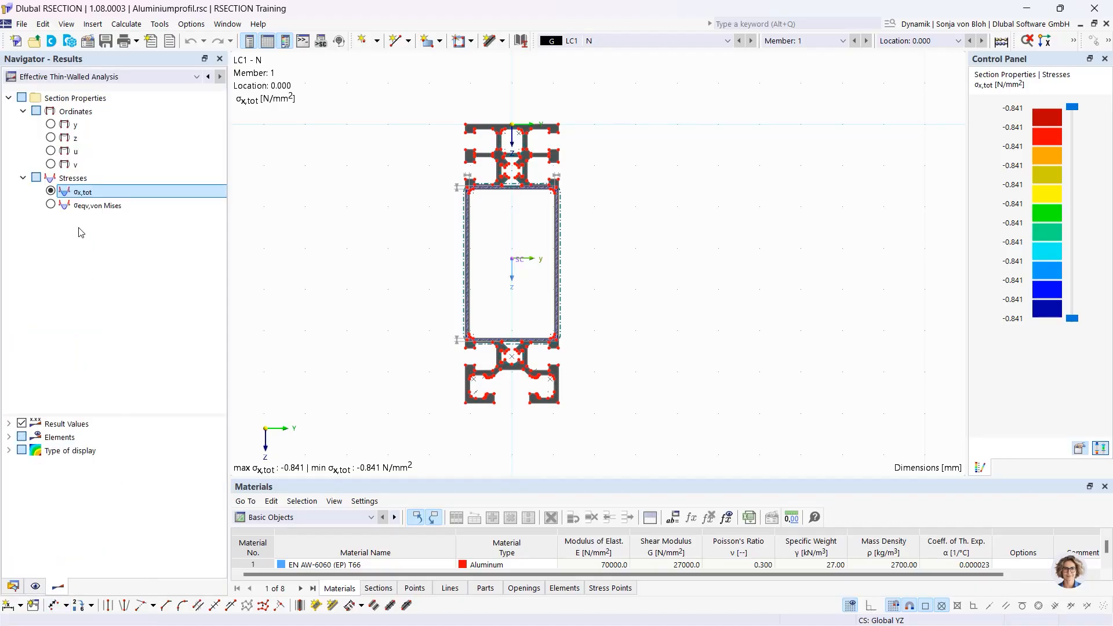
left_click(51, 125)
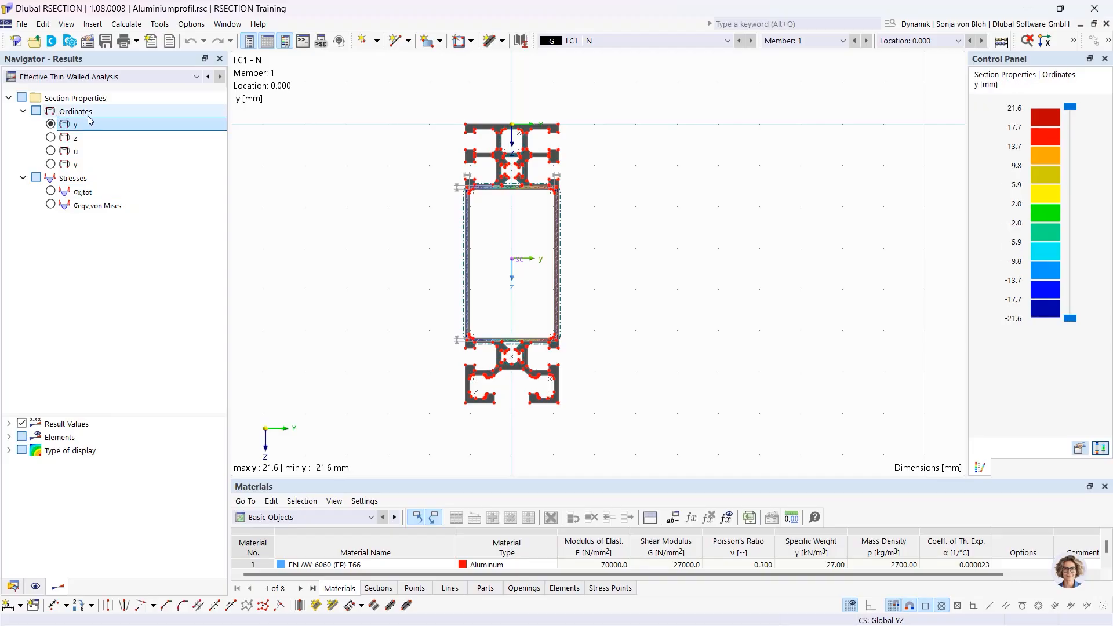
left_click(51, 190)
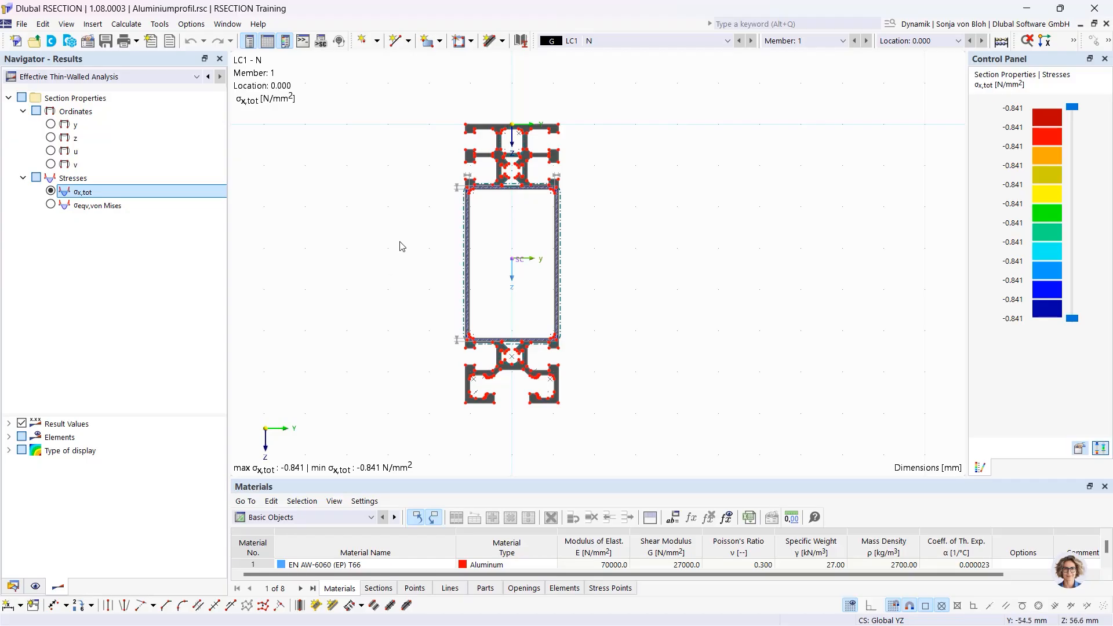
- Examine the context commands offered for part 1 of the profile and dismiss them
middle_click_drag(415, 243, 451, 245)
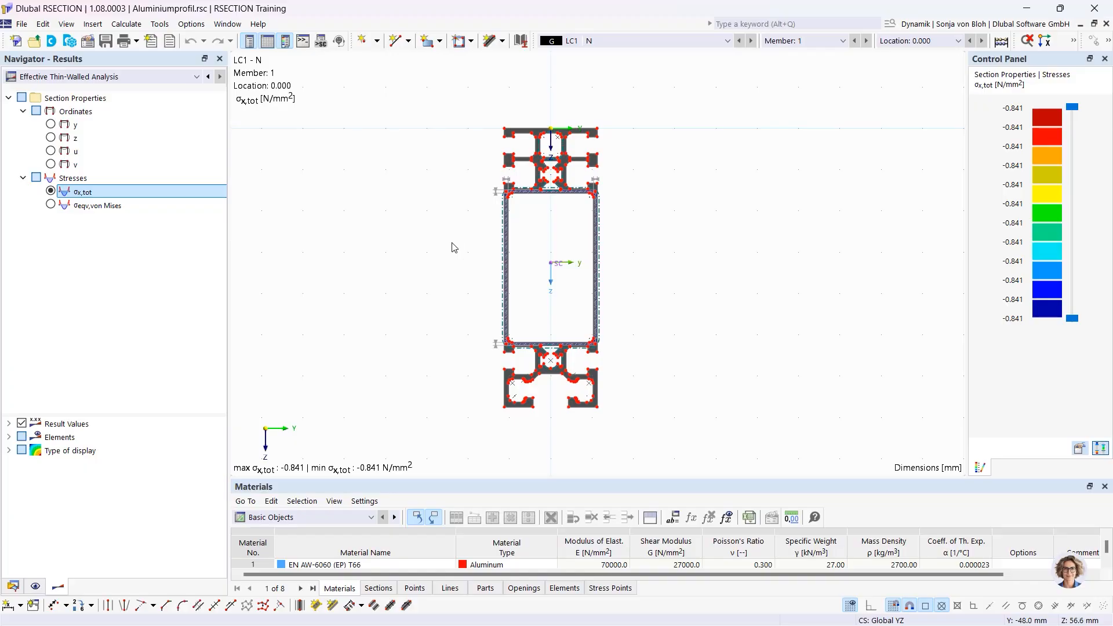
scroll(454, 239, "up", 2)
scroll(458, 239, "down", 1)
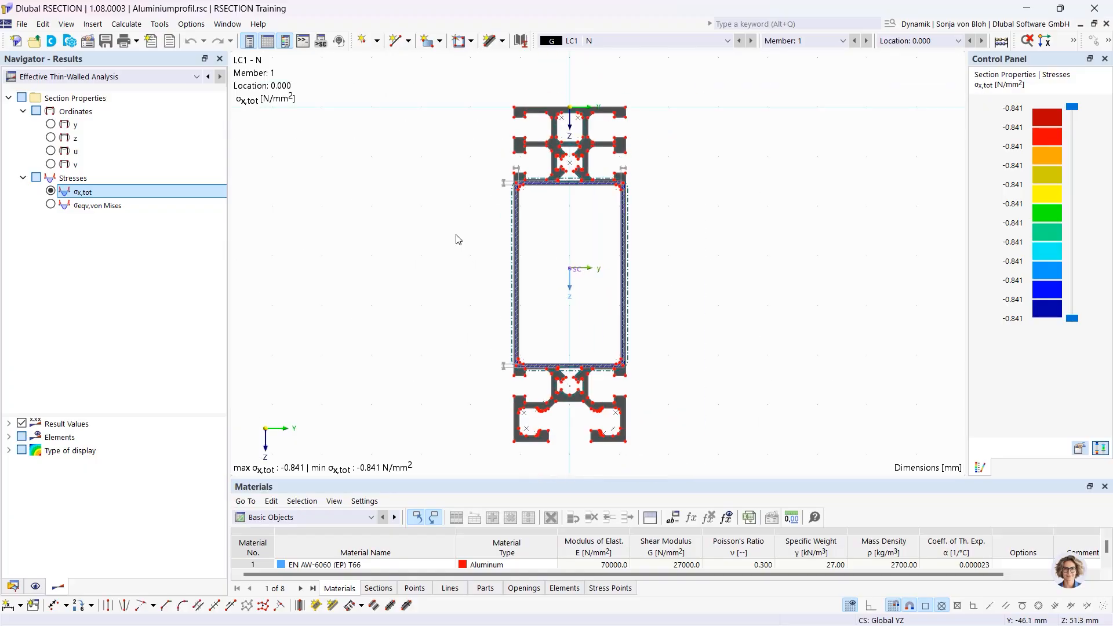
right_click(555, 148)
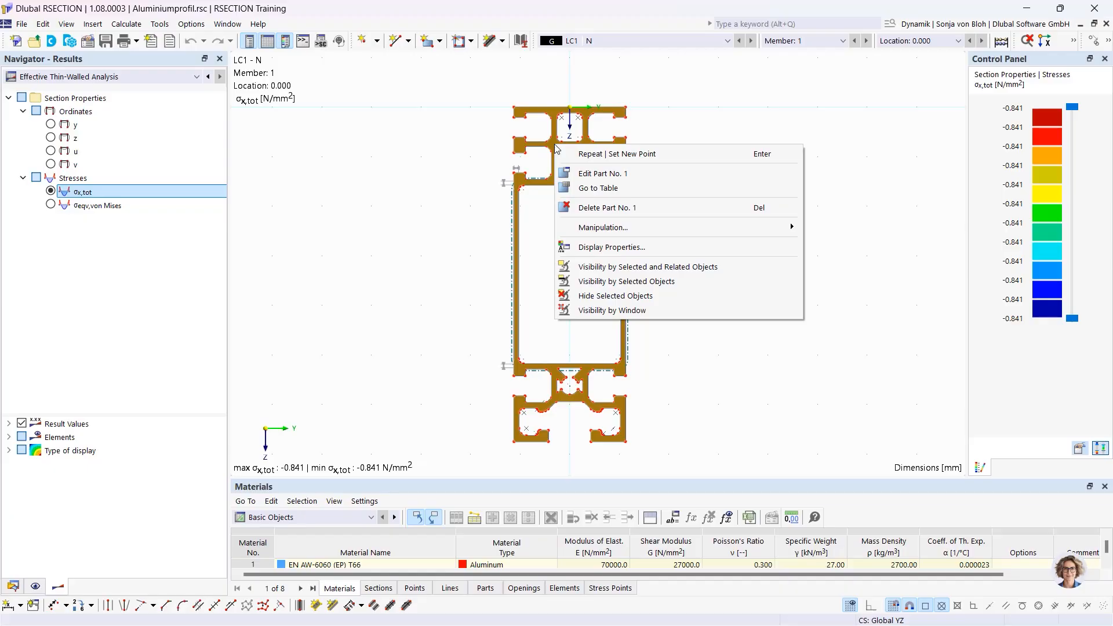
left_click(469, 142)
- Select only the objects fully enclosed by a selection window around the profile's top flange
scroll(515, 93, "up", 3)
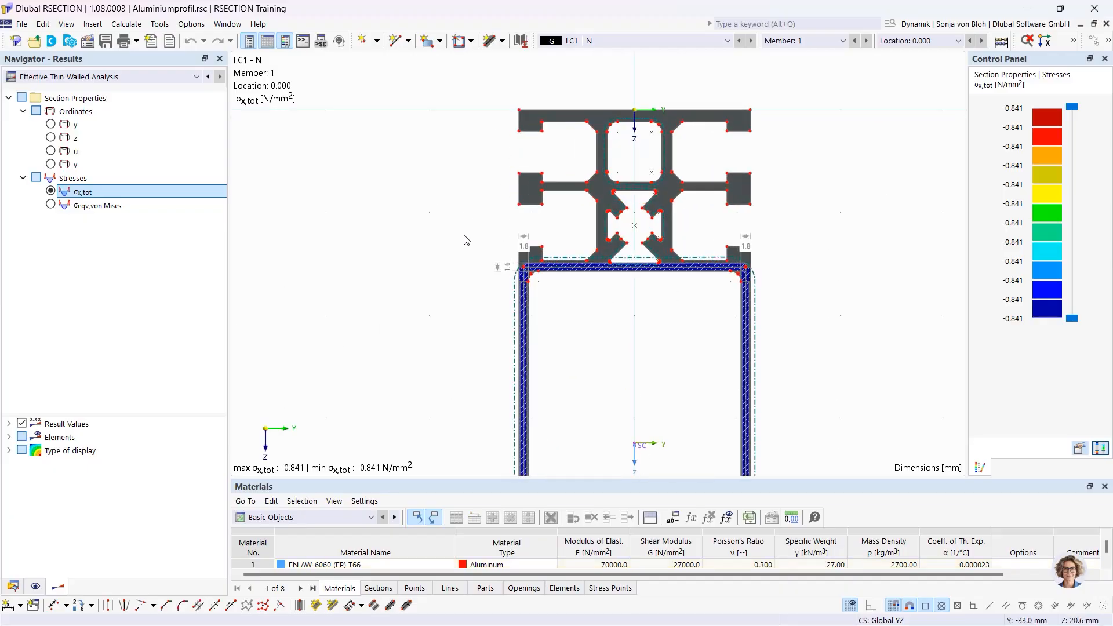
scroll(410, 226, "up", 2)
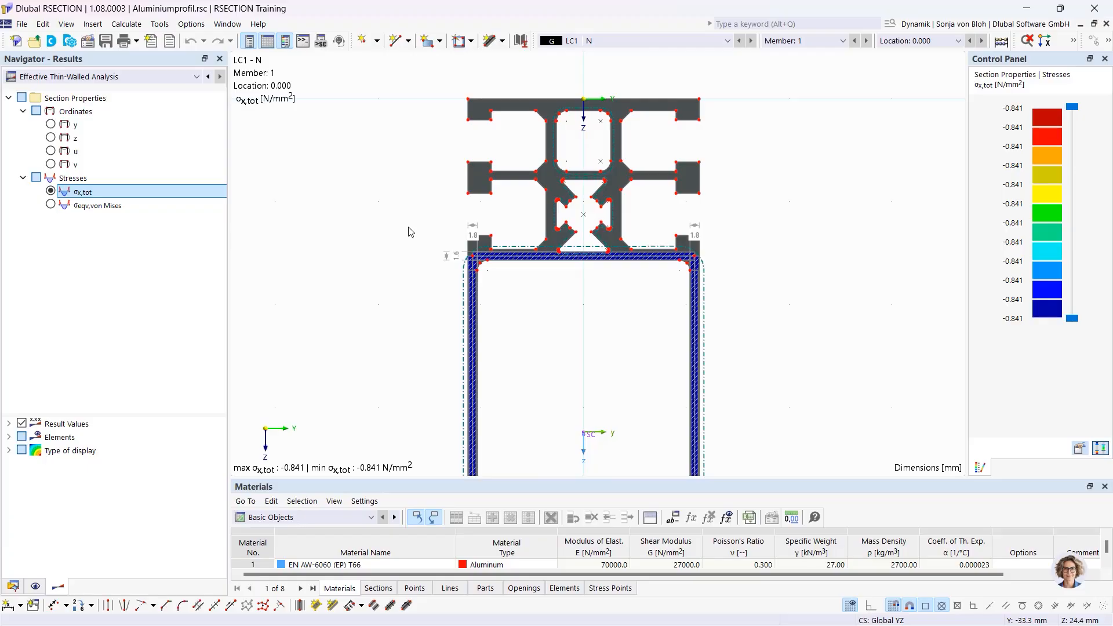
middle_click_drag(402, 231, 407, 256)
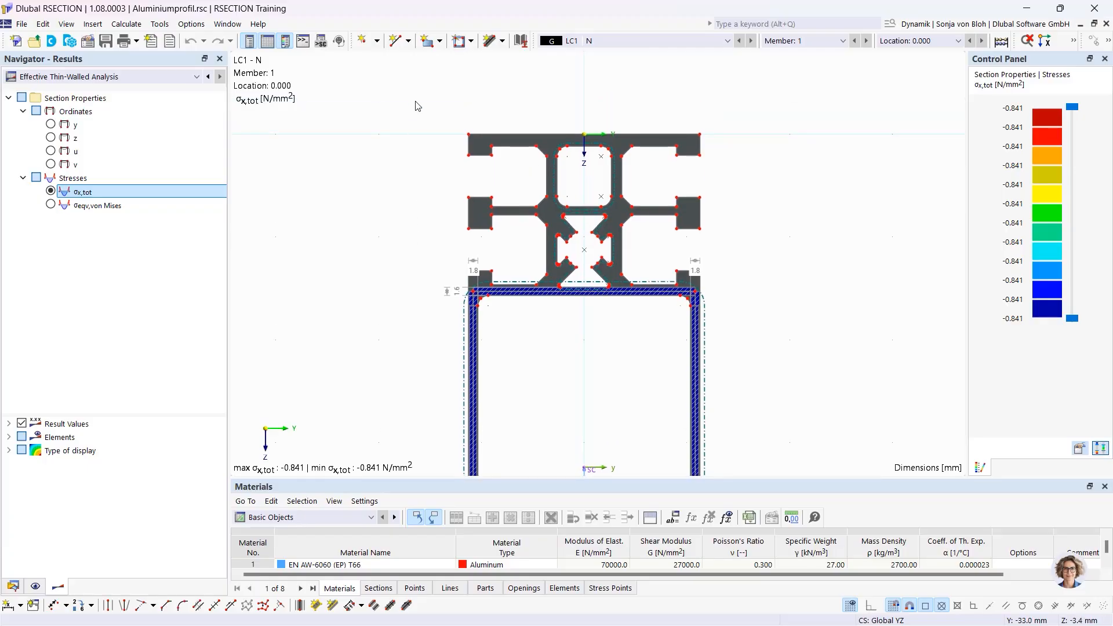
left_click_drag(414, 90, 775, 191)
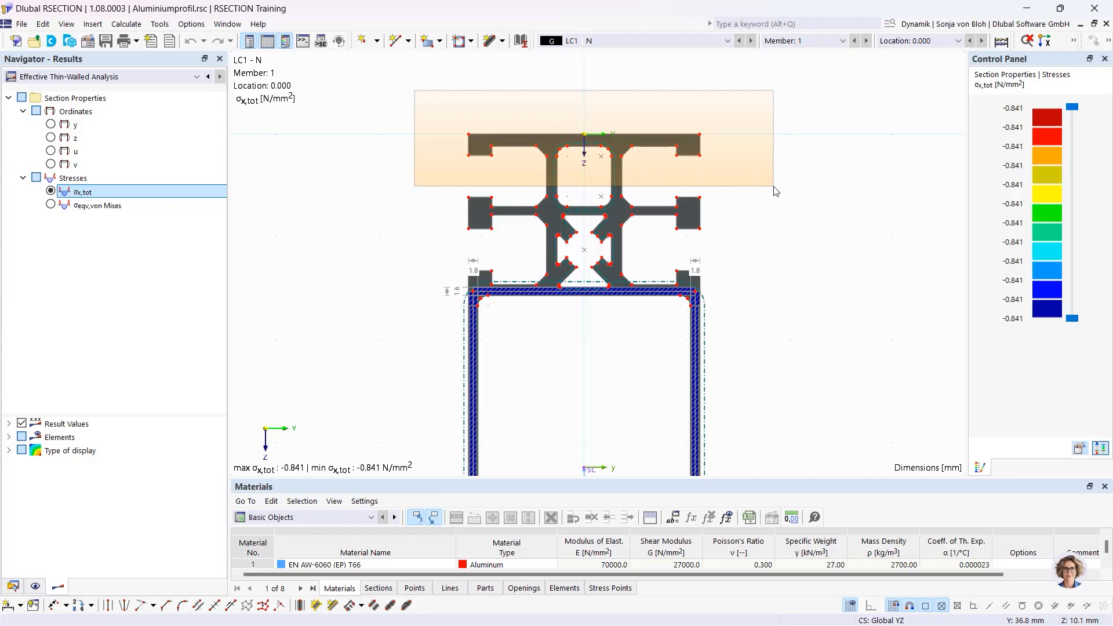
left_click_drag(775, 191, 775, 191)
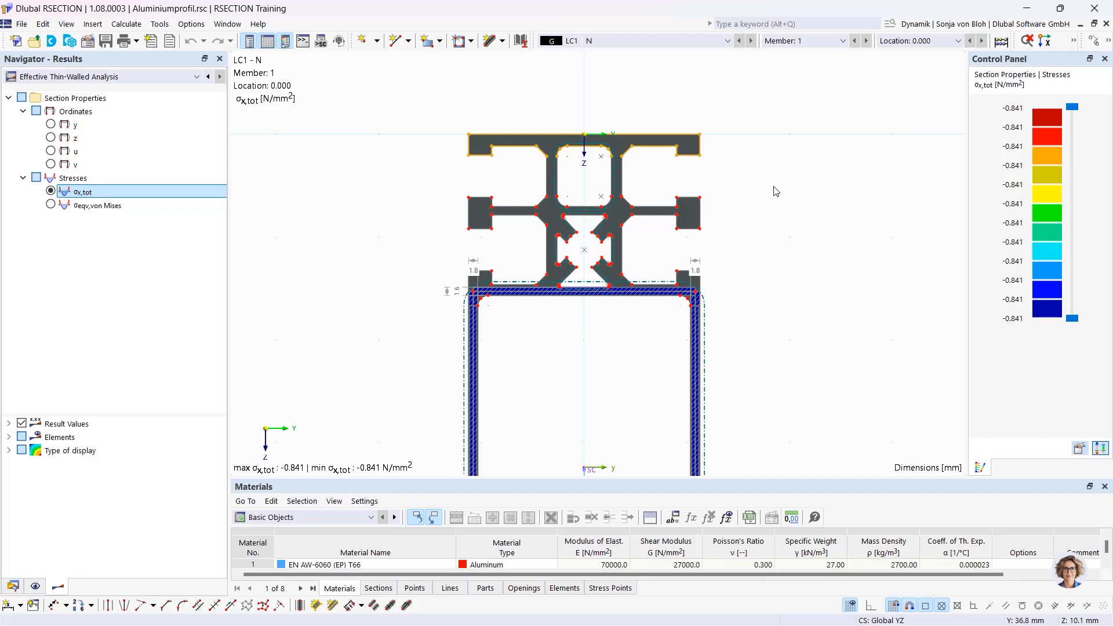
- Select all objects touched by a crossing window over the profile's top flange
left_click(776, 191)
left_click_drag(763, 186, 390, 101)
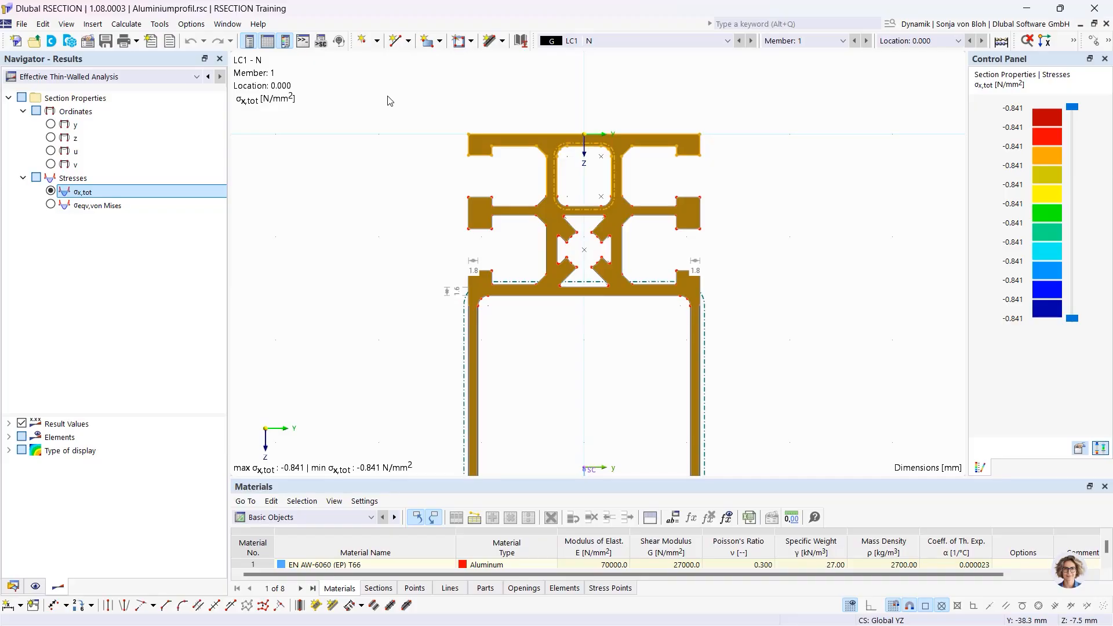
- Clear the selection and select the single line along the profile's top edge
left_click(379, 119)
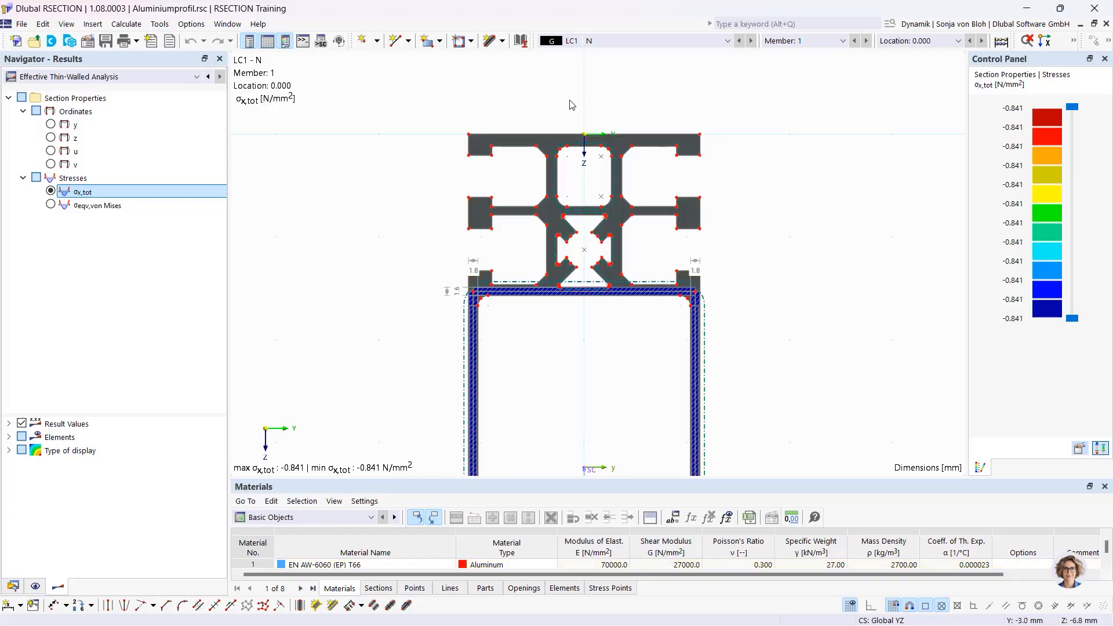
left_click(569, 135)
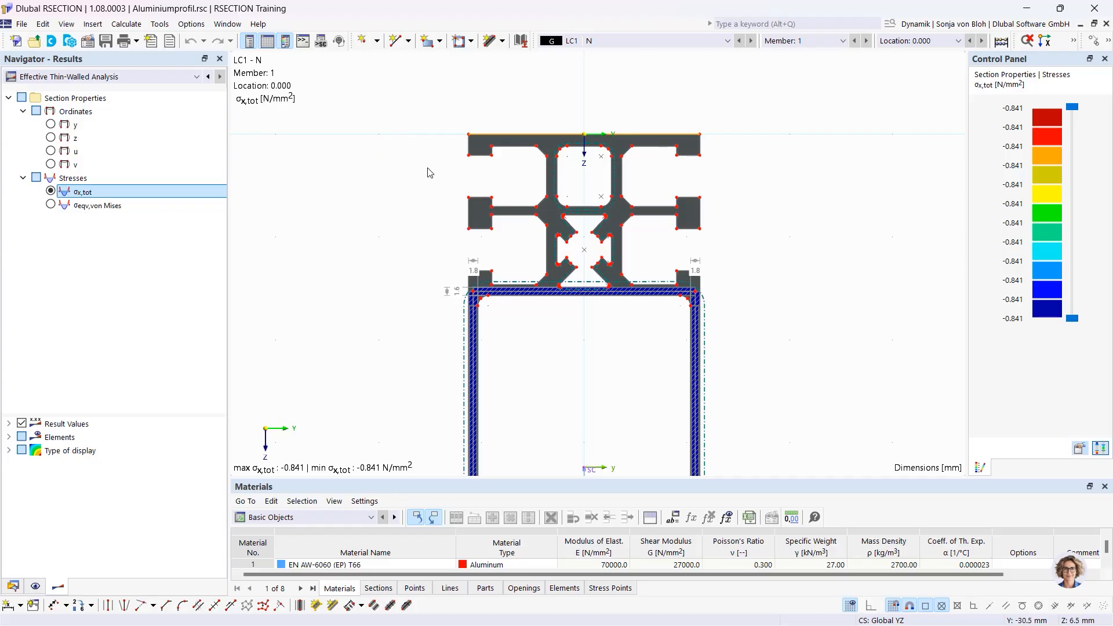
scroll(438, 167, "up", 2)
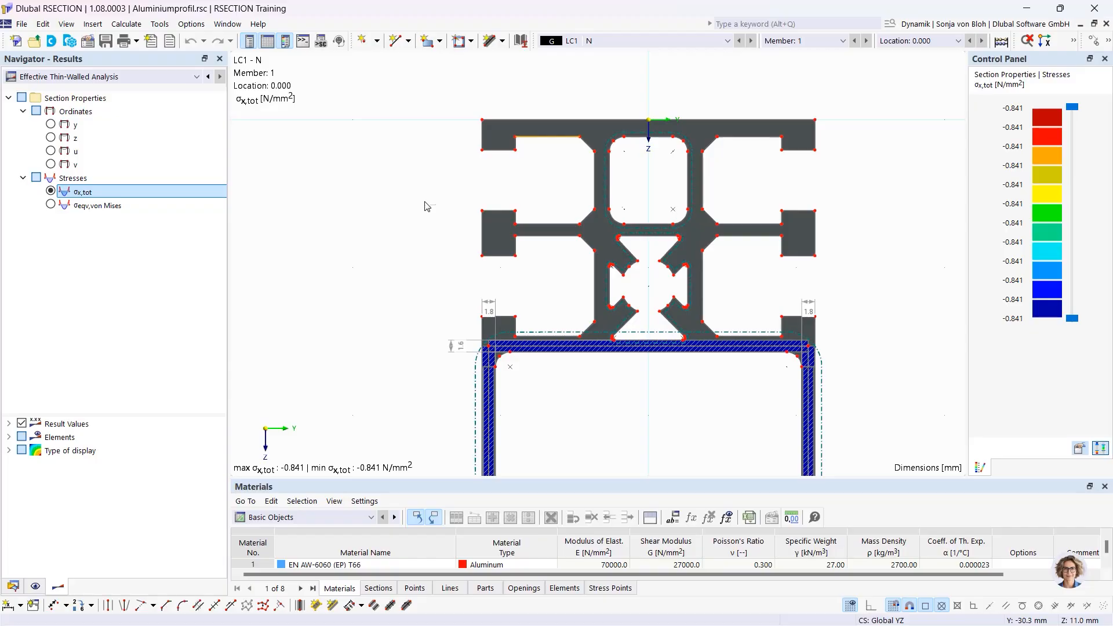
- Start a new model named Example 1 and set its analysis method to Thin-Walled Analysis
left_click(16, 44)
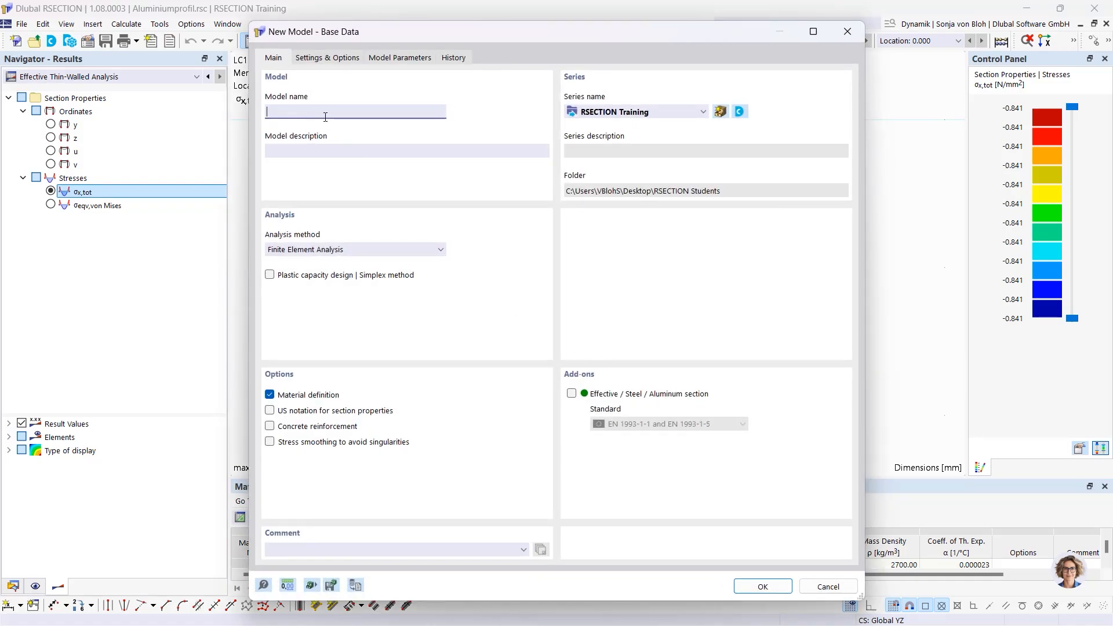
type("Example 1")
left_click(434, 251)
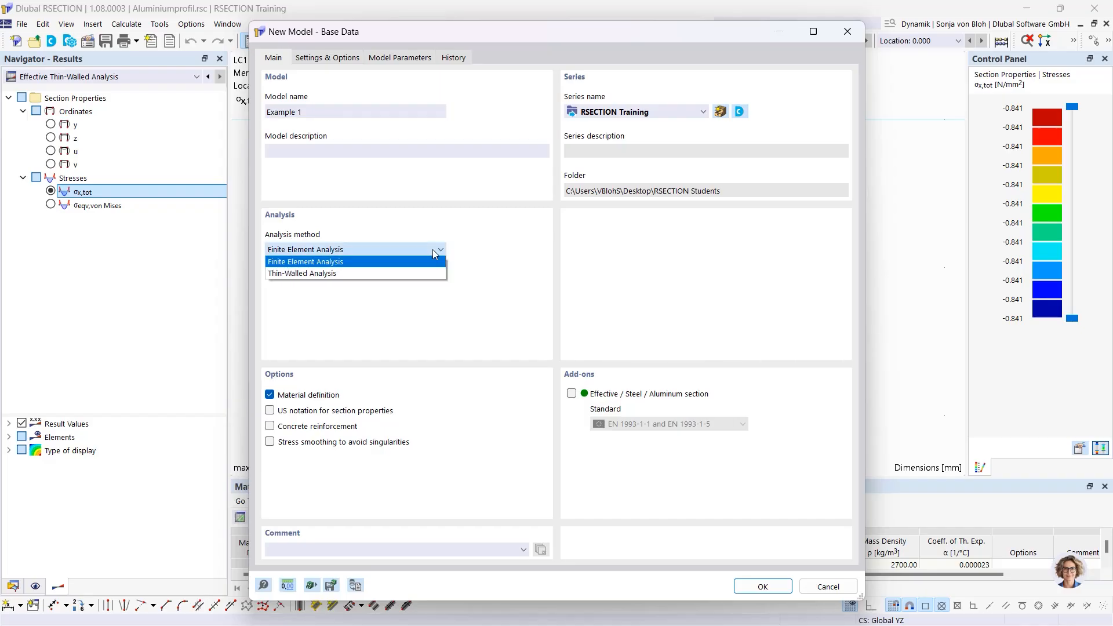
left_click(345, 274)
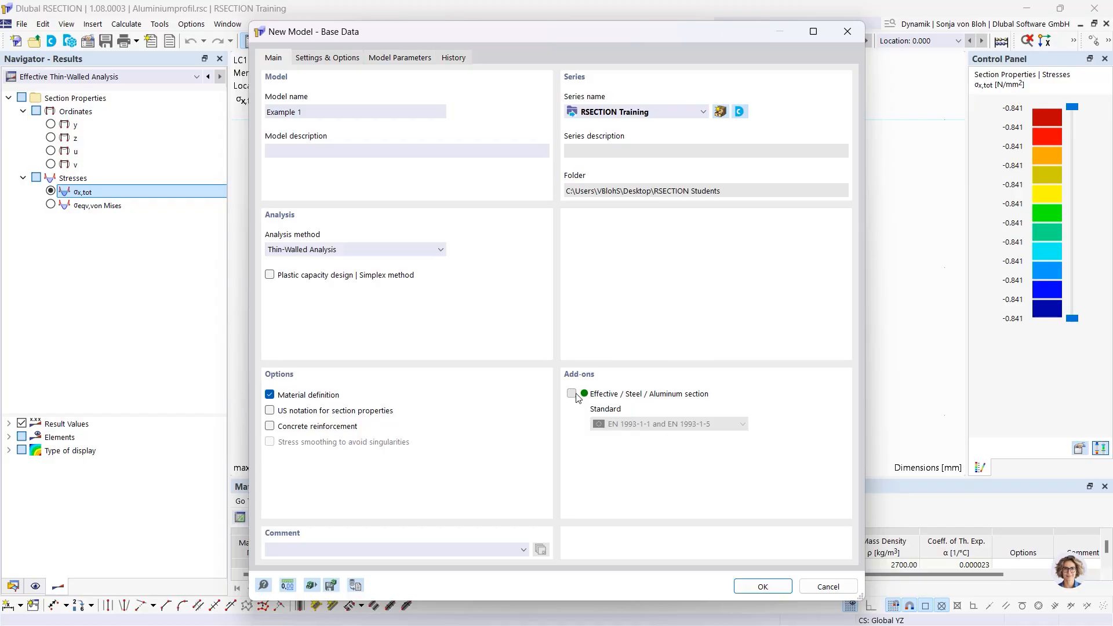
- Enable the Effective / Steel / Aluminum section add-on with the standard EN 1993-1-1 and EN 1993-1-5
left_click(571, 394)
left_click(697, 424)
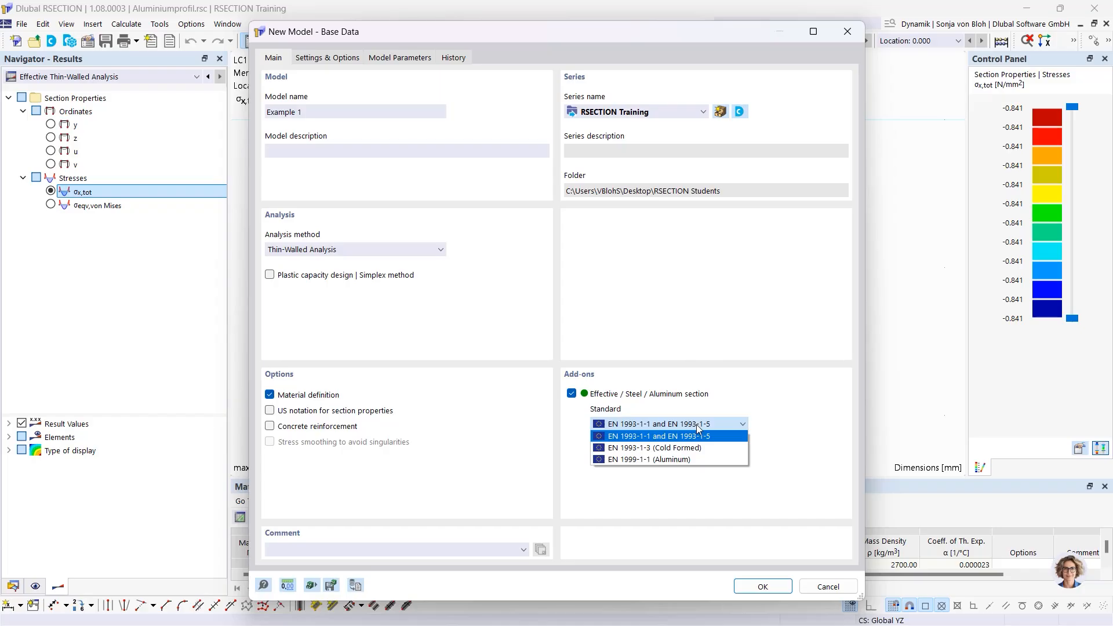
left_click(650, 440)
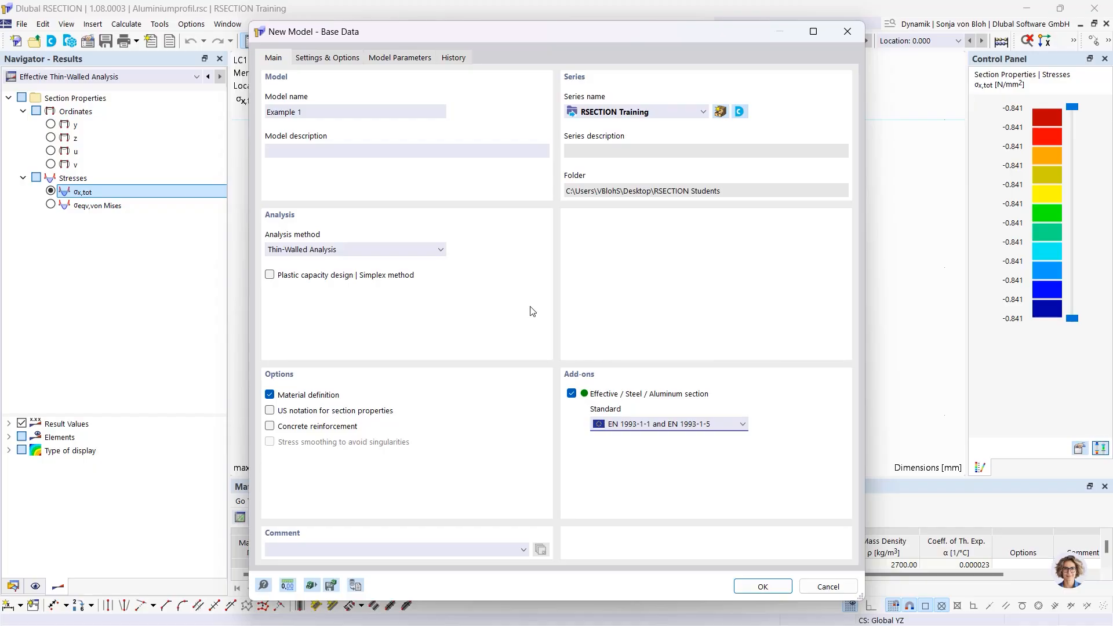
- Check the manufacturing type options, leave the type unspecified and create the Example 1 model
left_click(333, 58)
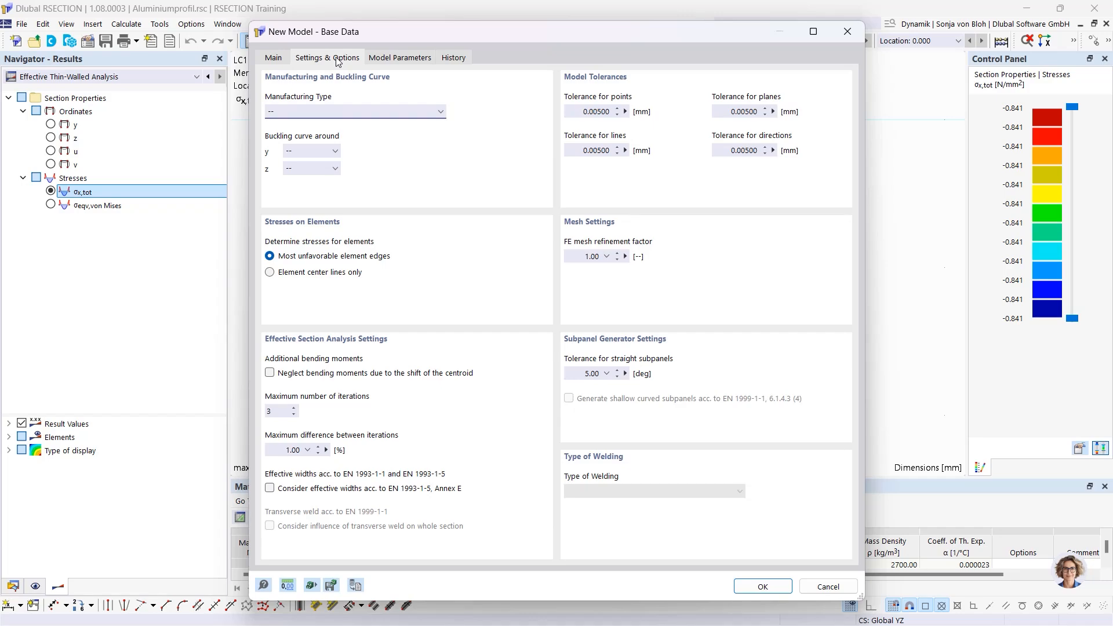
left_click(302, 115)
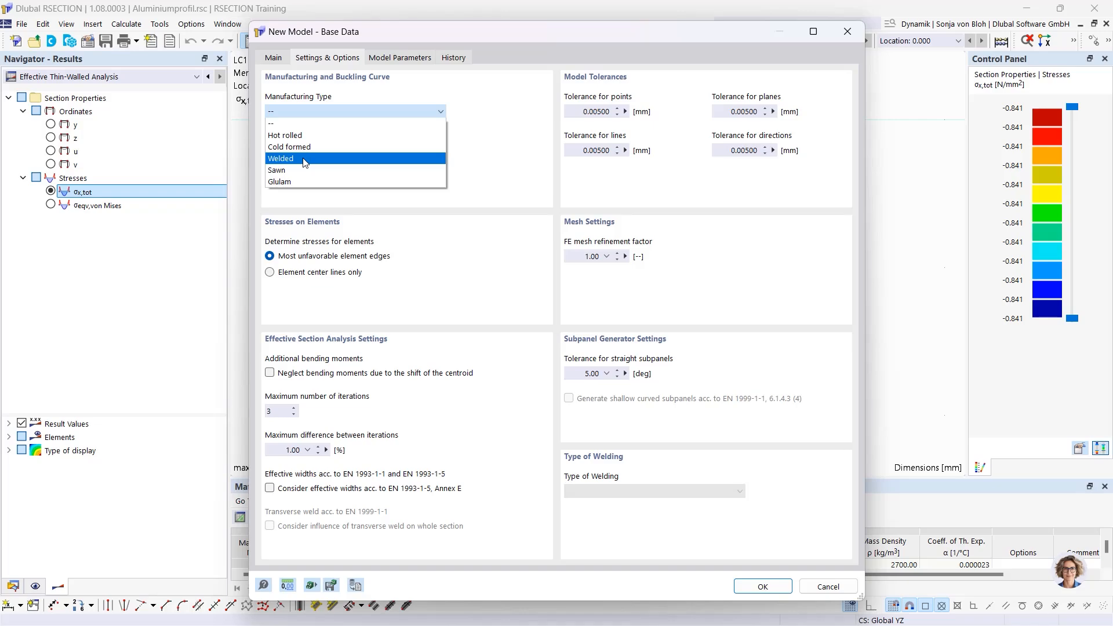
left_click(318, 127)
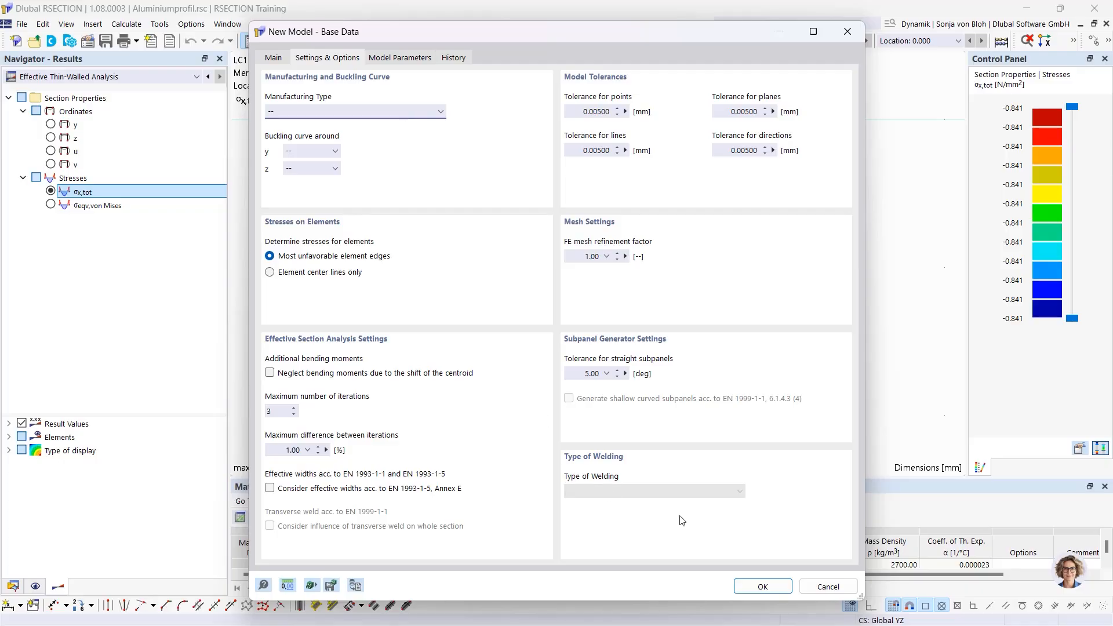
left_click(762, 586)
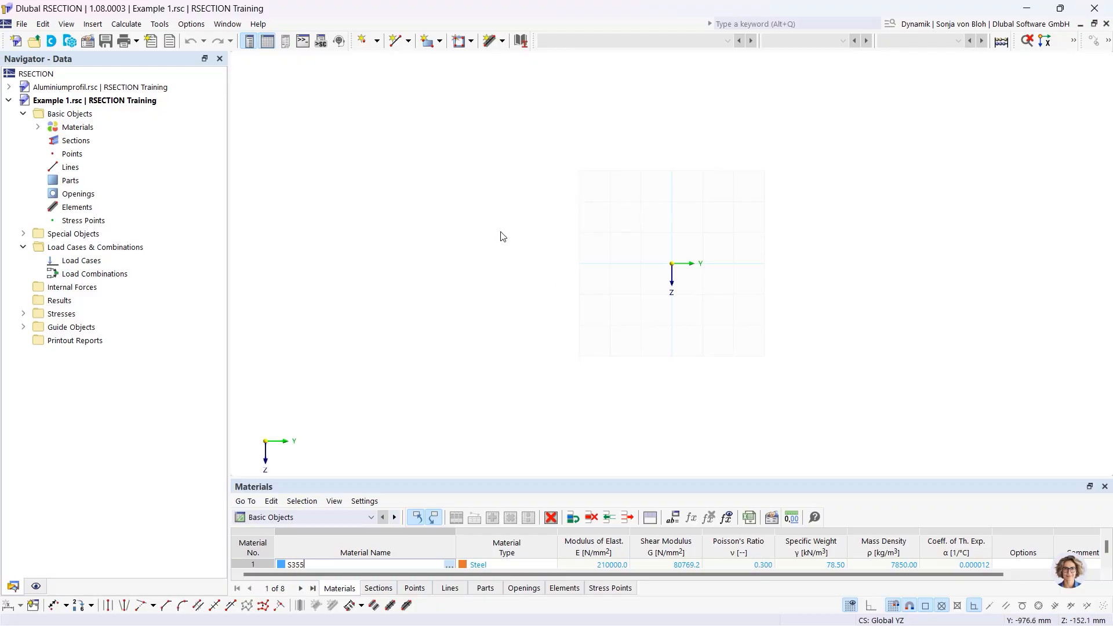
- Open the model's default S355 material for editing and enter S235 as its name
left_click(38, 127)
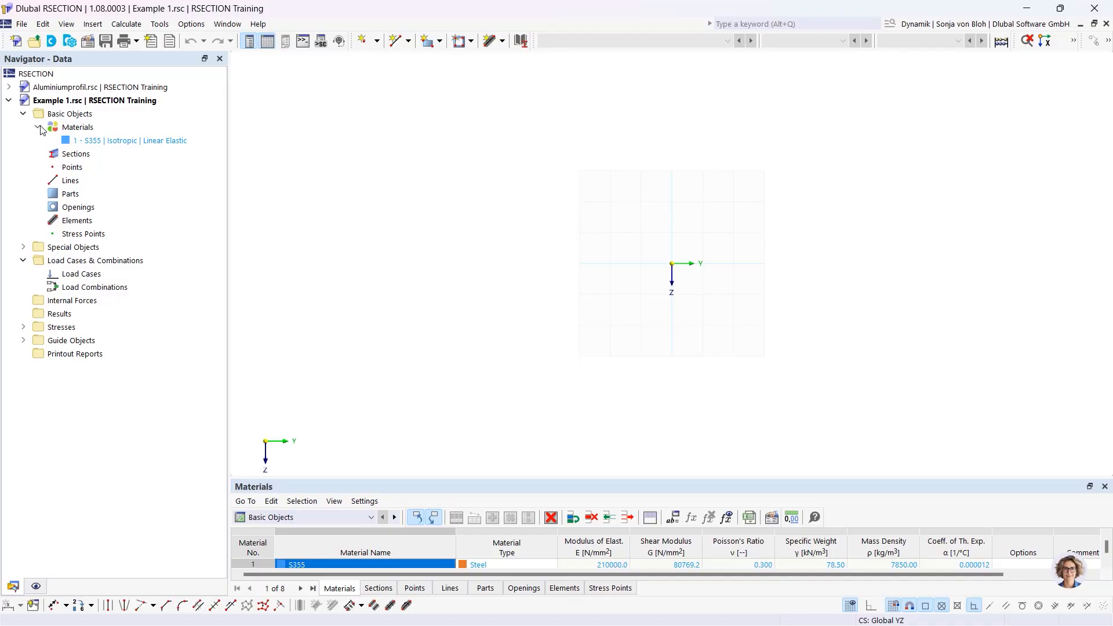
double_click(106, 143)
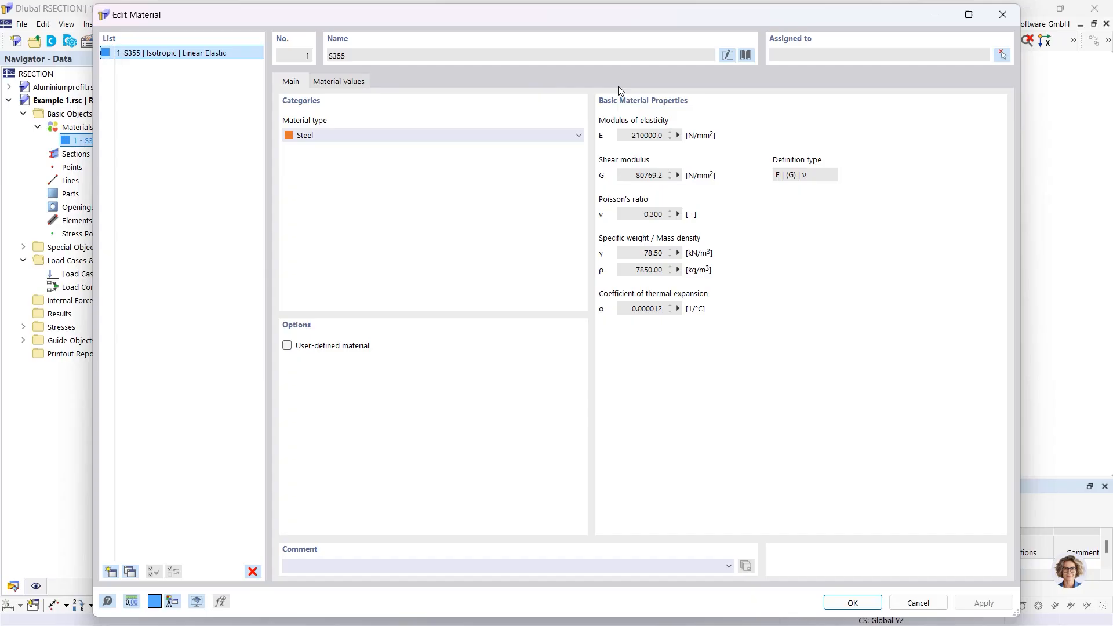
left_click(727, 55)
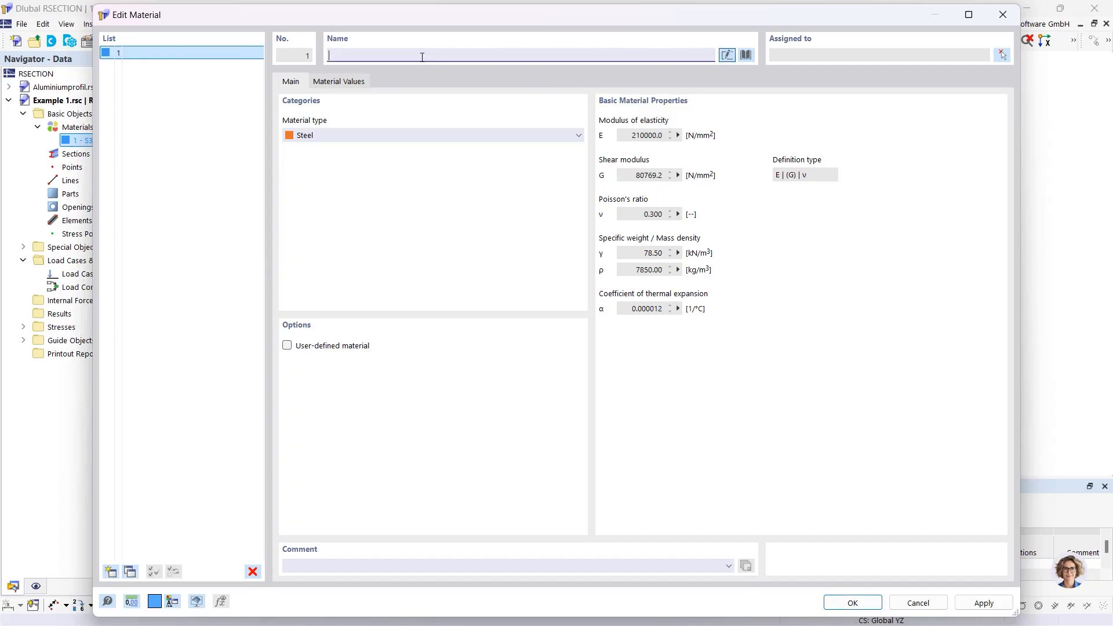
type("S235")
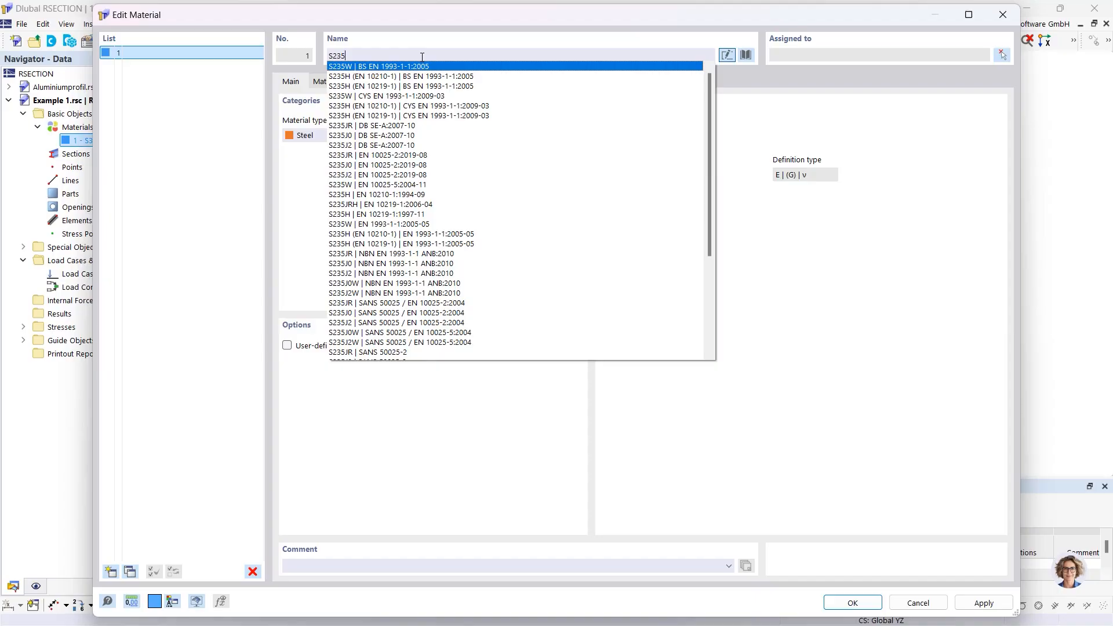
left_click(648, 31)
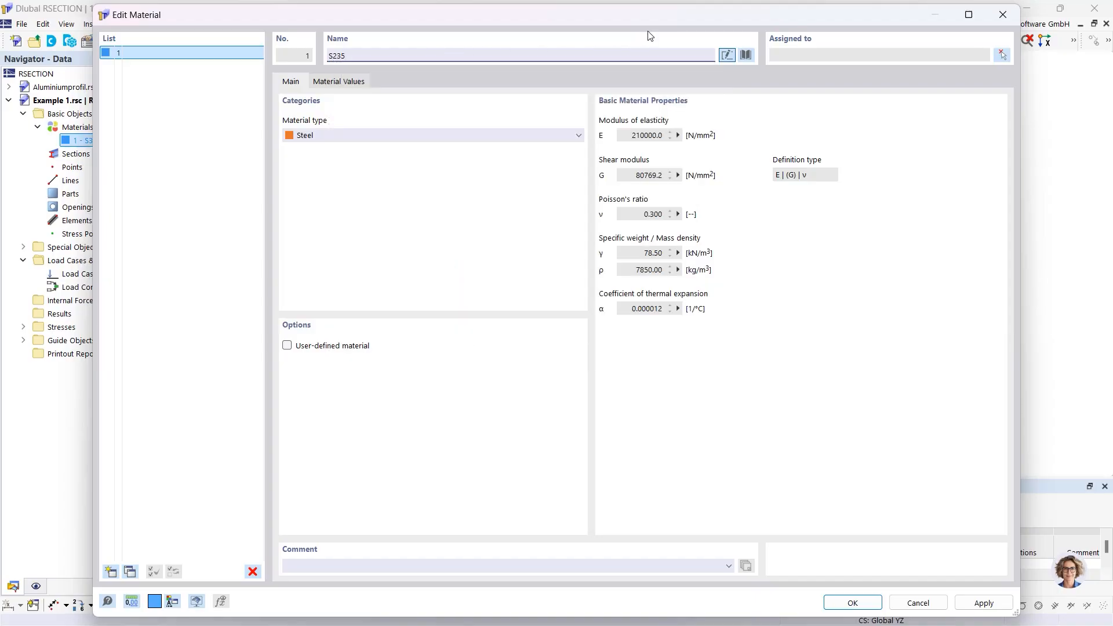
- Choose S355 of series Steel S, standard EN 1993-1-1:2005-05, from the material library, filtering by type Steel and searching for S 355
left_click(745, 56)
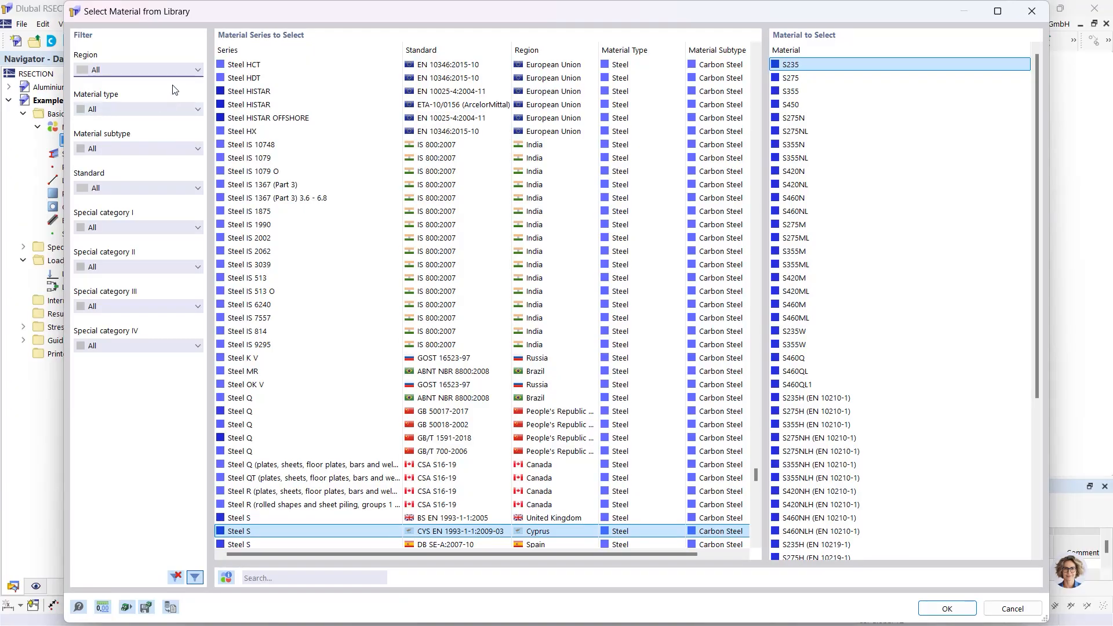
left_click(172, 110)
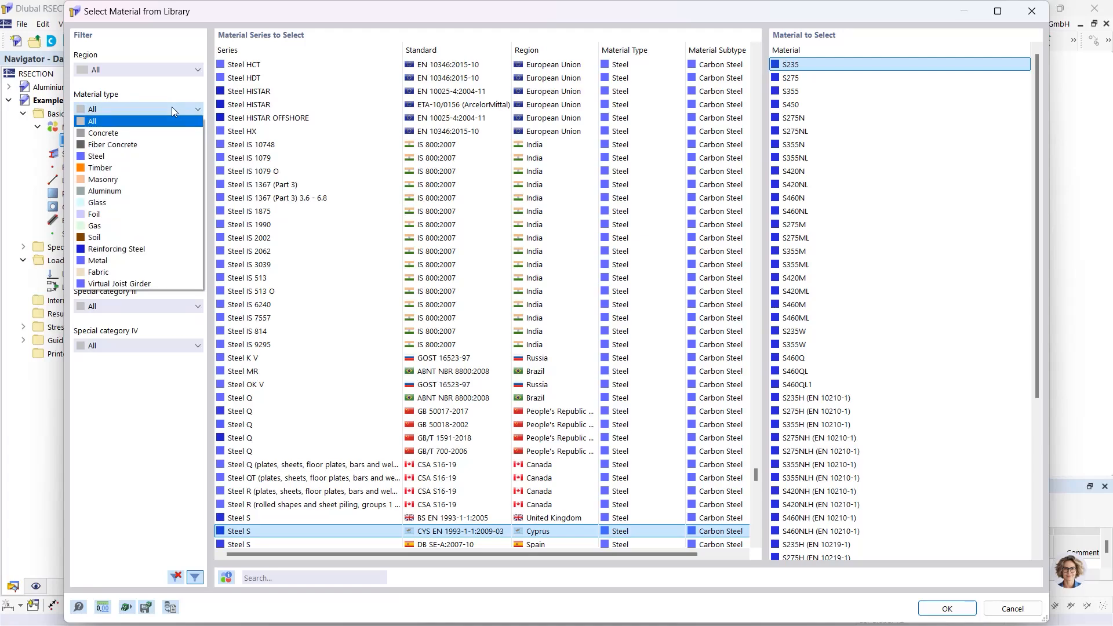
left_click(139, 156)
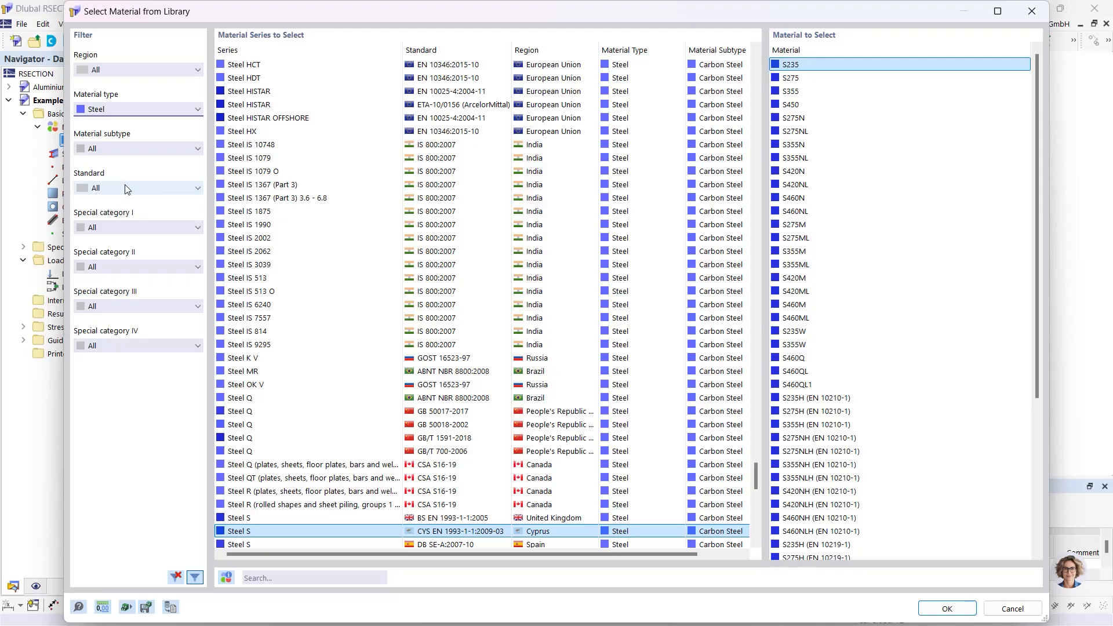
left_click(264, 580)
type("s 355")
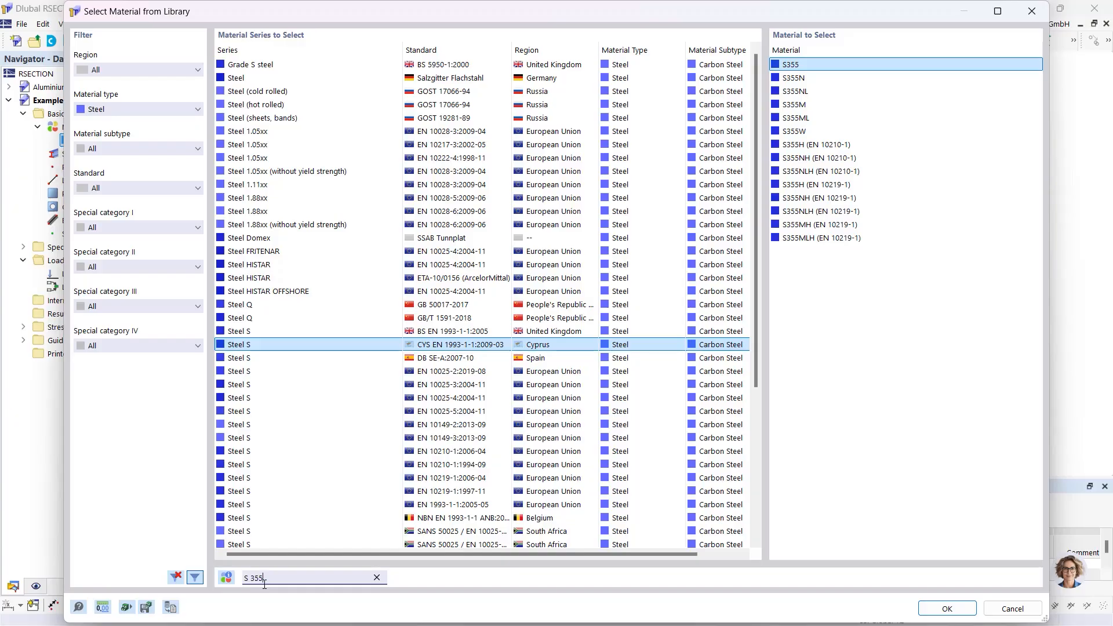
left_click(459, 504)
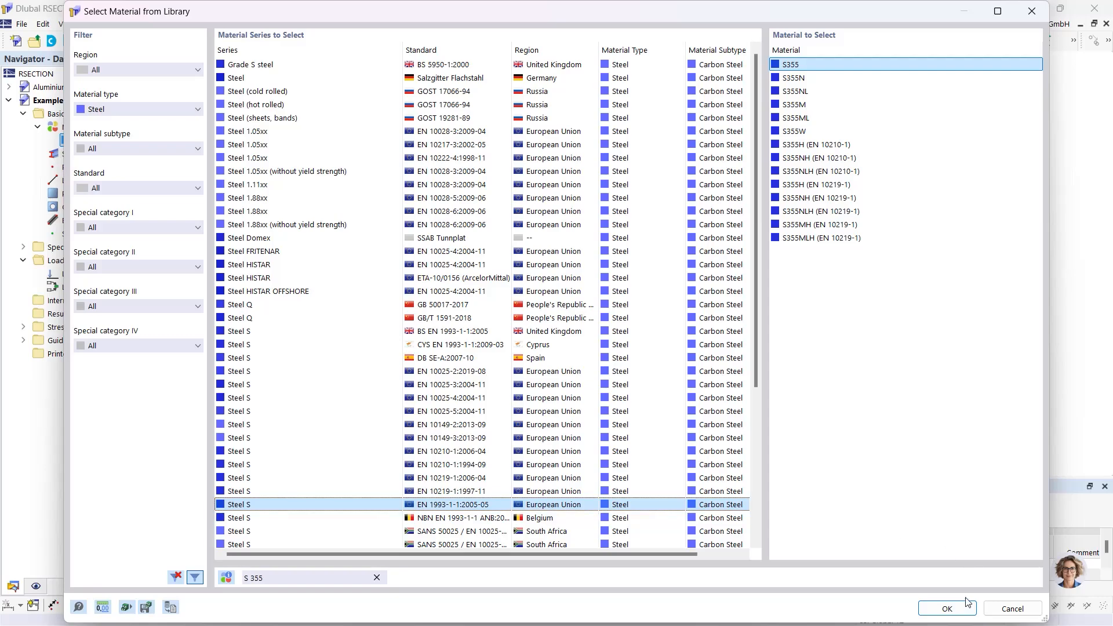
left_click(944, 609)
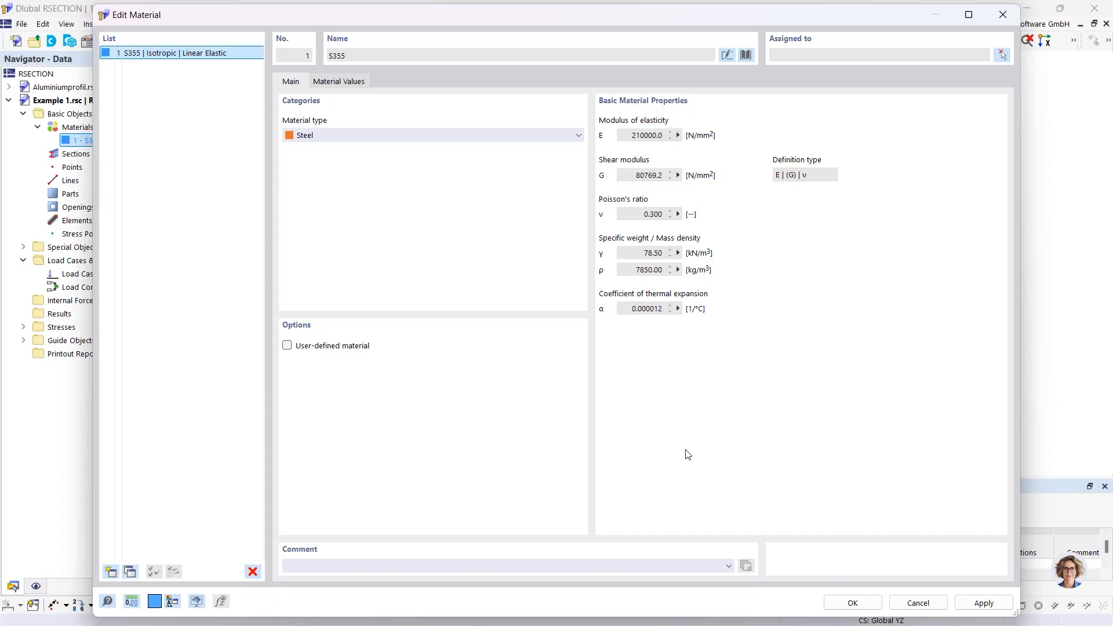
- Make the S355 material user-defined to examine its editable values, switch that option off again and accept the material
left_click(286, 346)
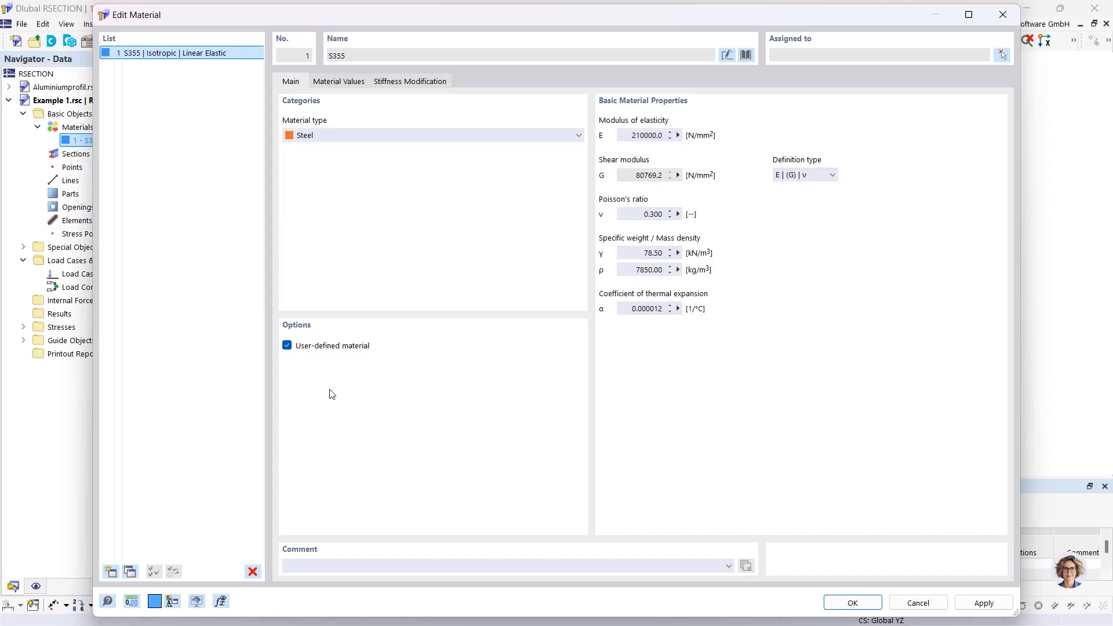
left_click(340, 82)
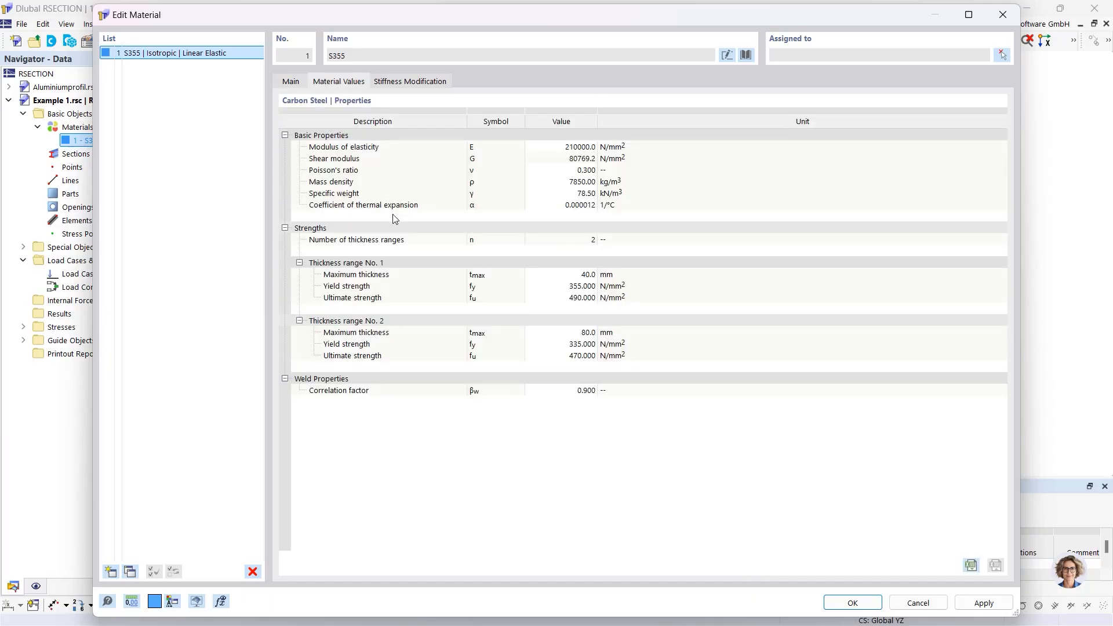
left_click(556, 148)
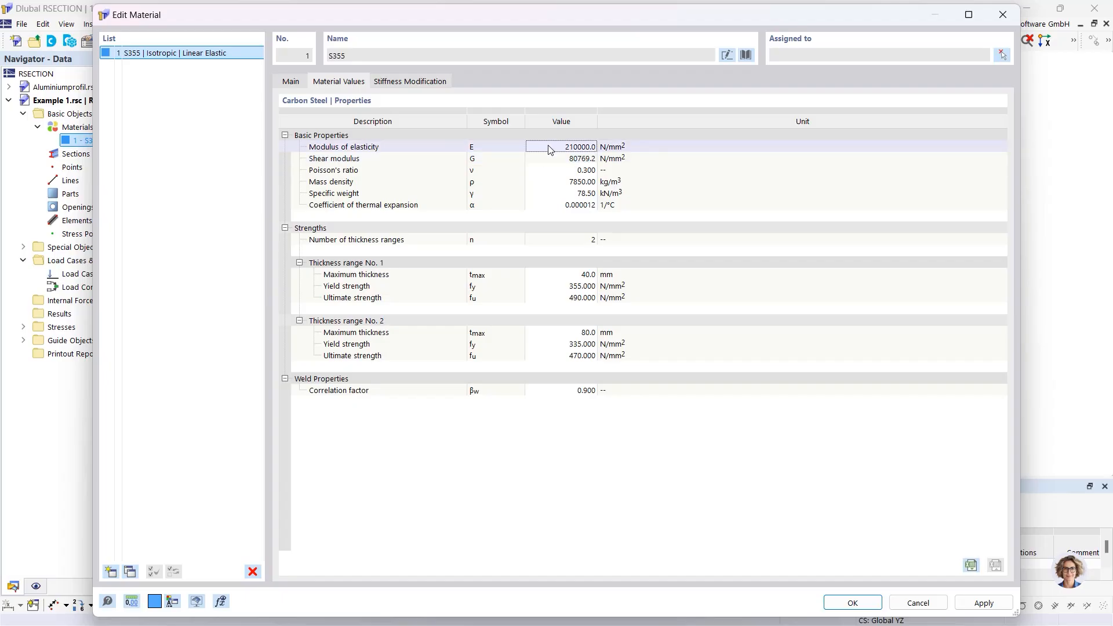
left_click(291, 82)
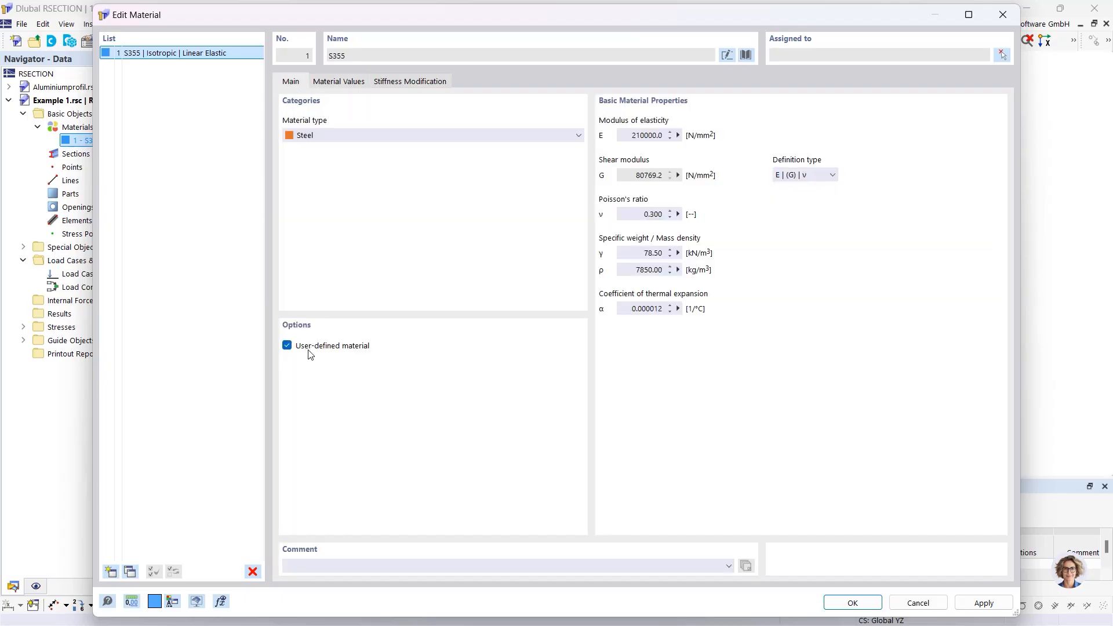
left_click(287, 345)
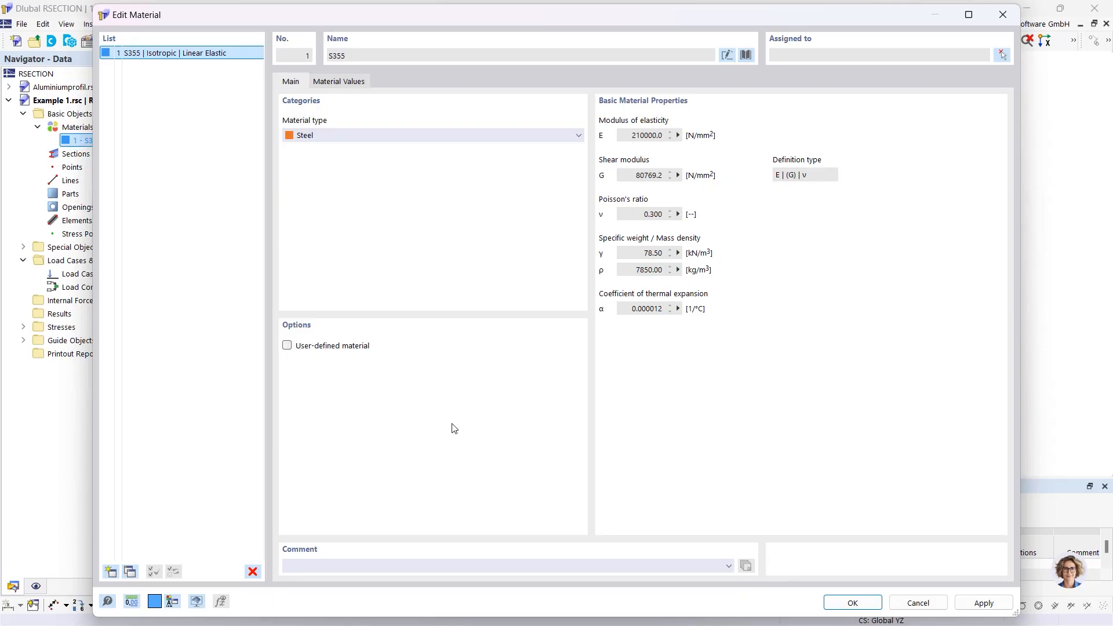
left_click(835, 603)
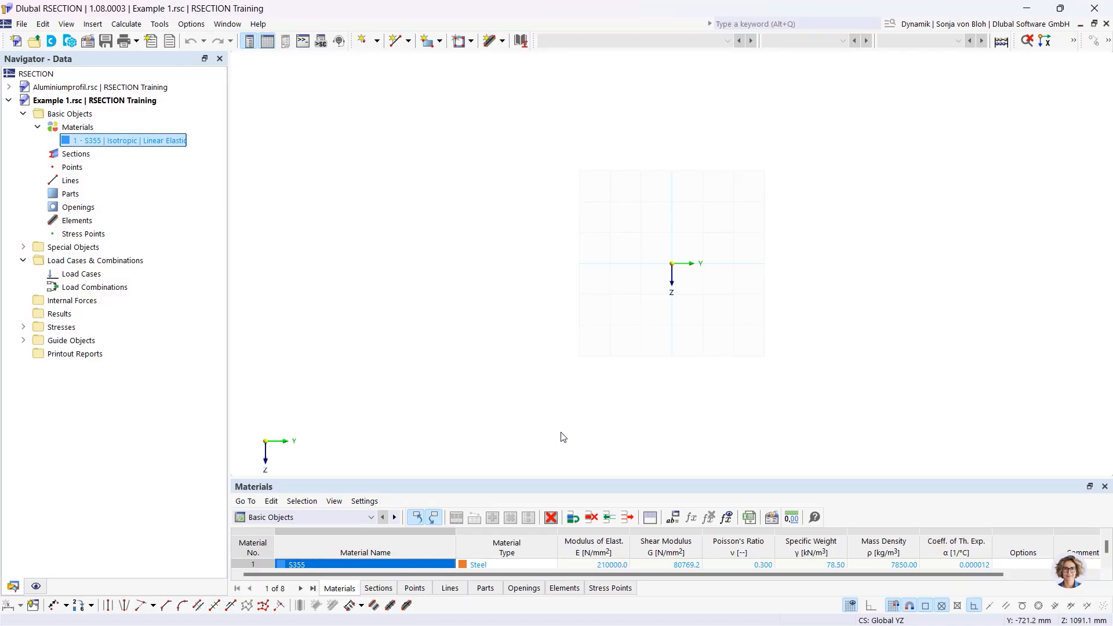
left_click(70, 196)
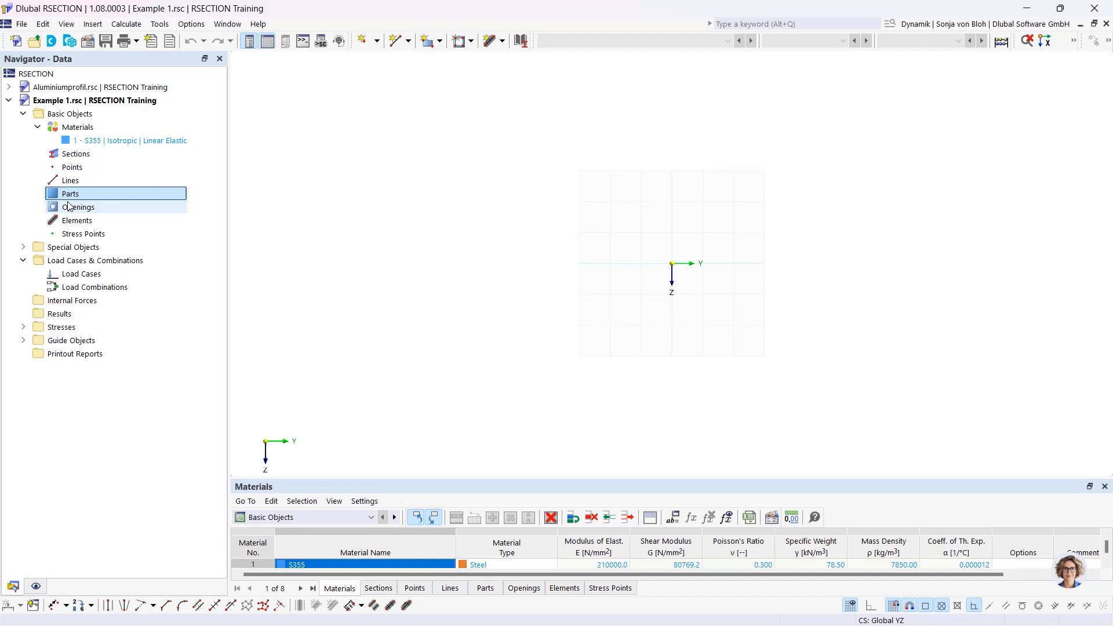
left_click(502, 41)
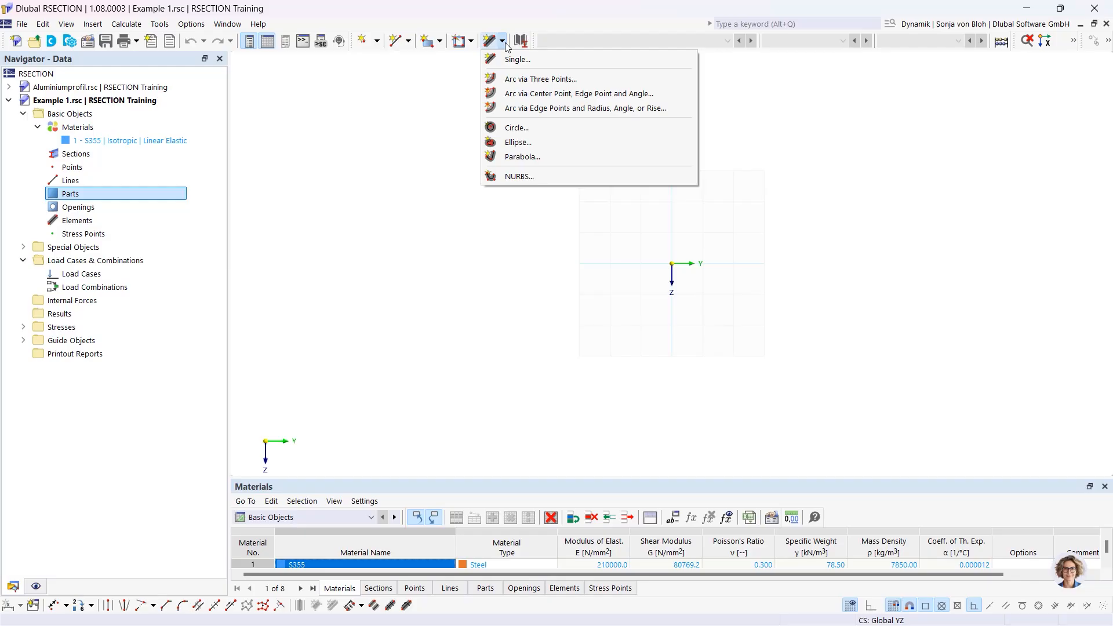
left_click(135, 203)
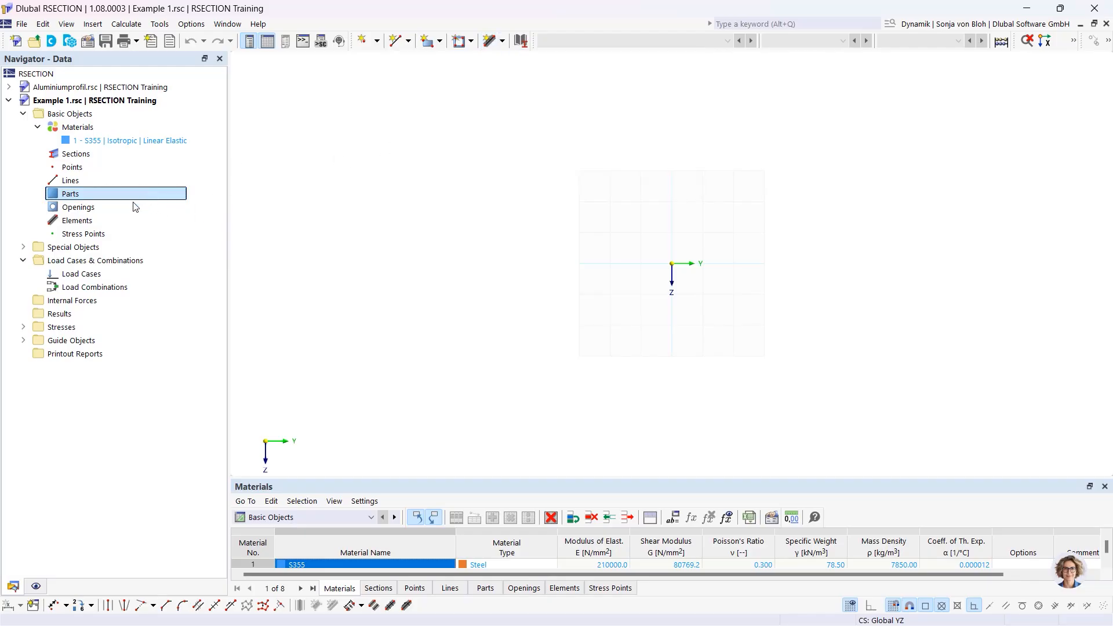
left_click(91, 222)
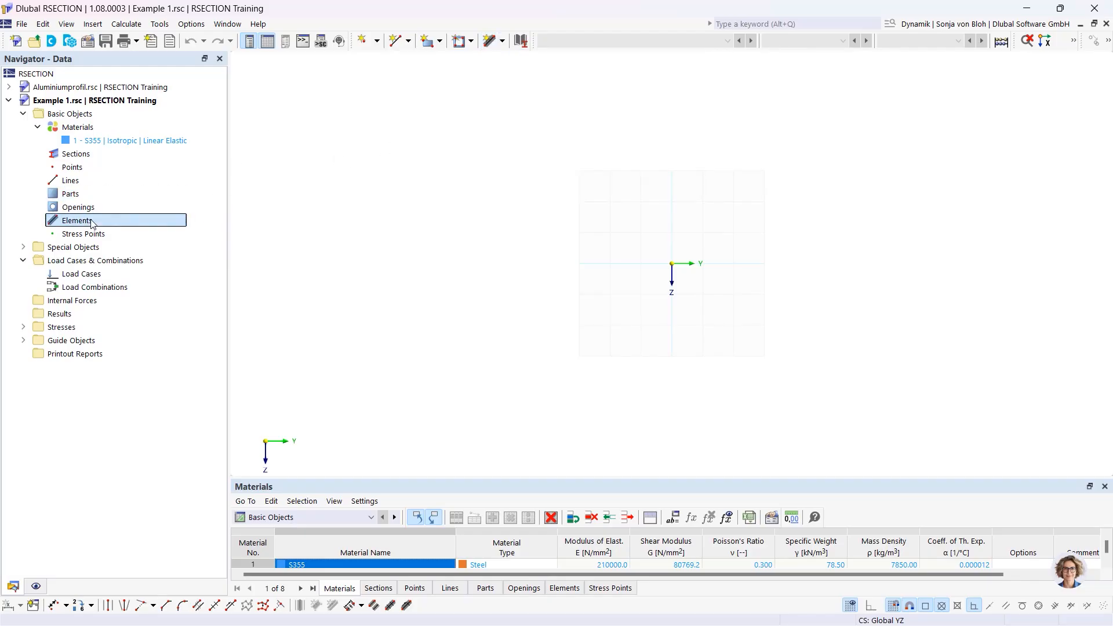
right_click(93, 223)
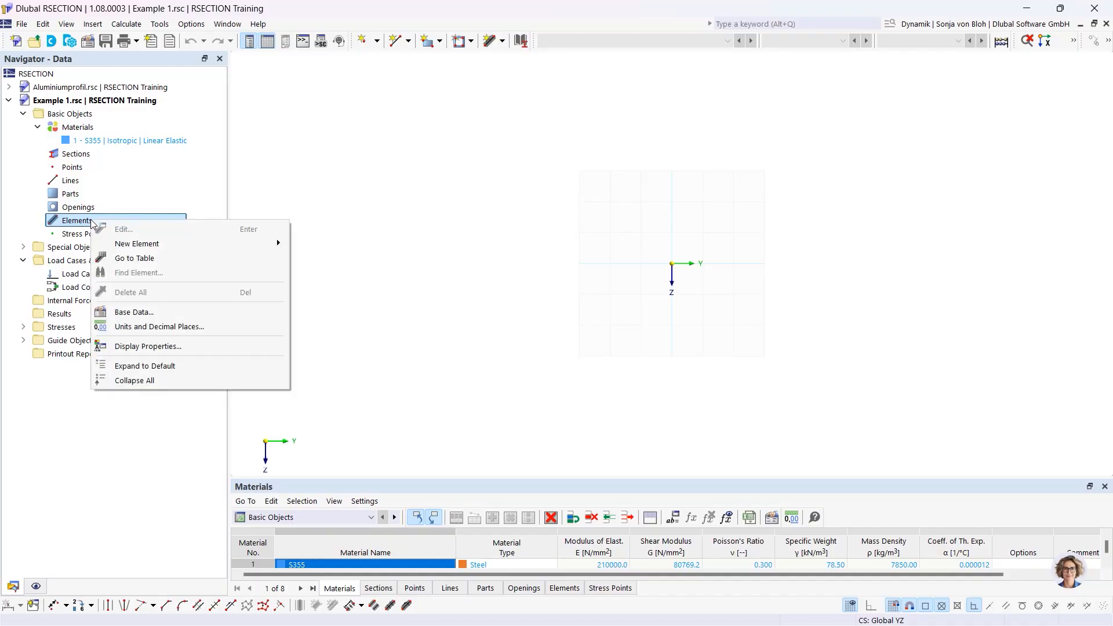
- Create a single-line element by length and direction, 150 mm long and 10.7 mm thick at 0°, starting at the coordinate origin
mouse_move(152, 248)
left_click(502, 42)
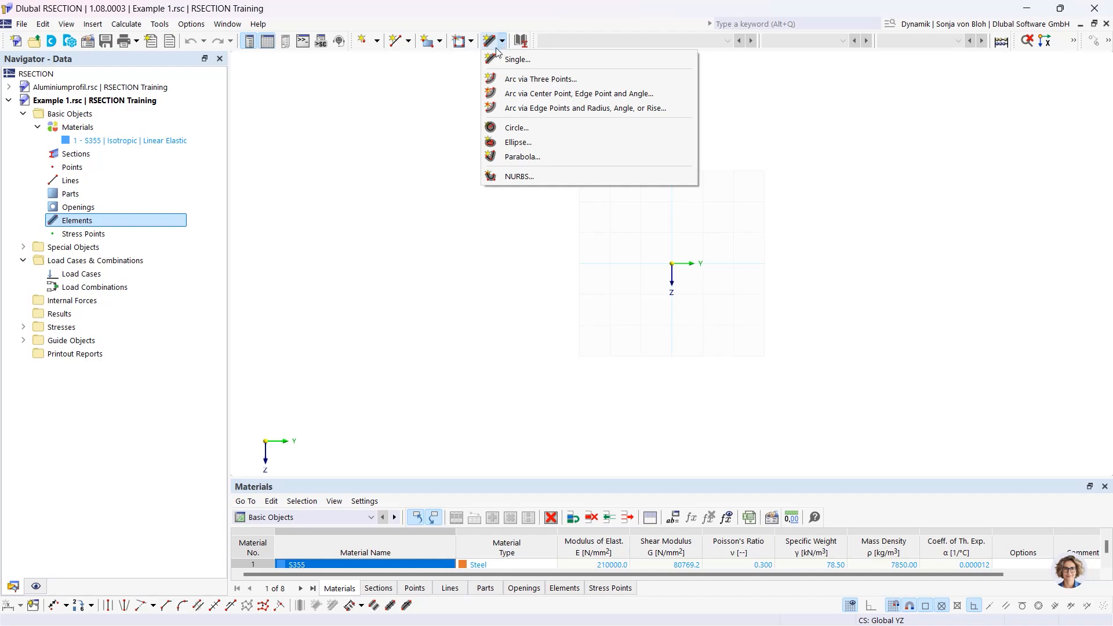
left_click(512, 59)
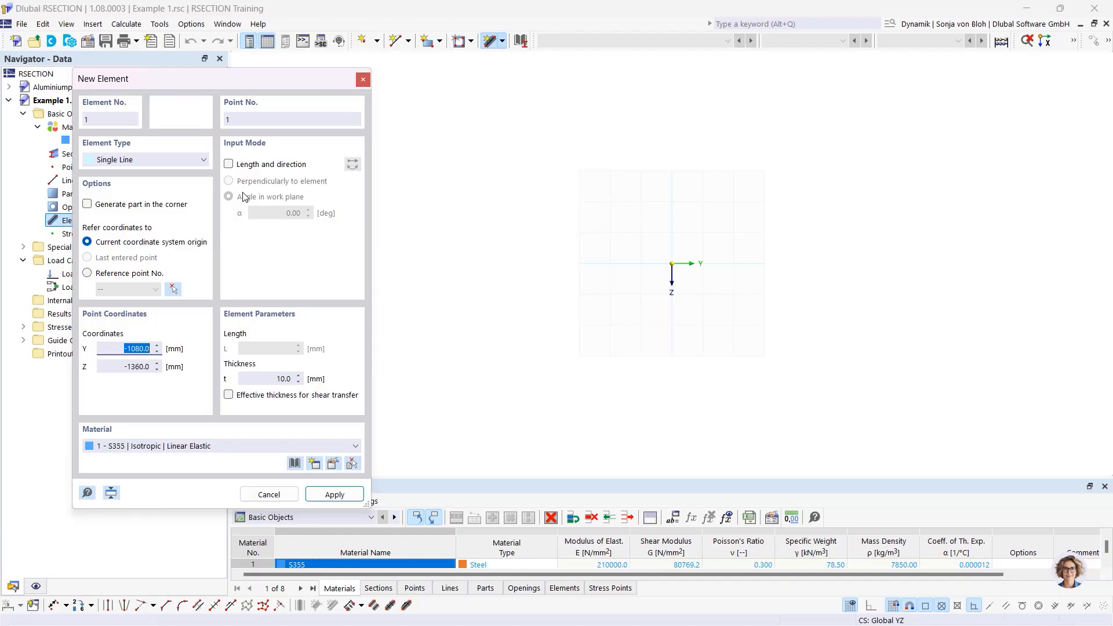
left_click(230, 165)
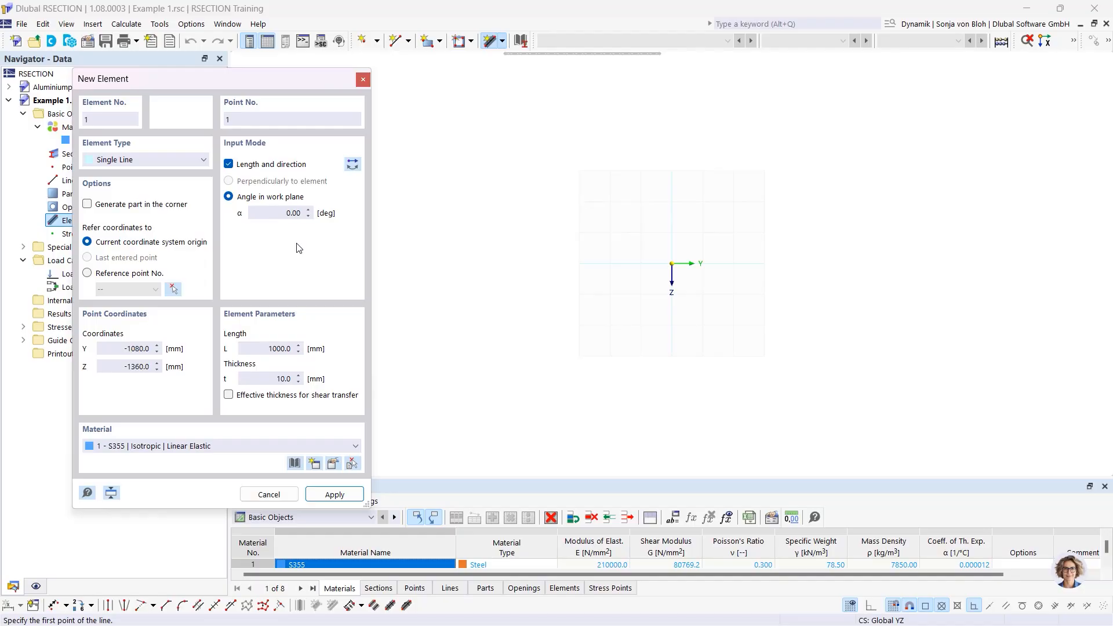
double_click(284, 348)
type("150")
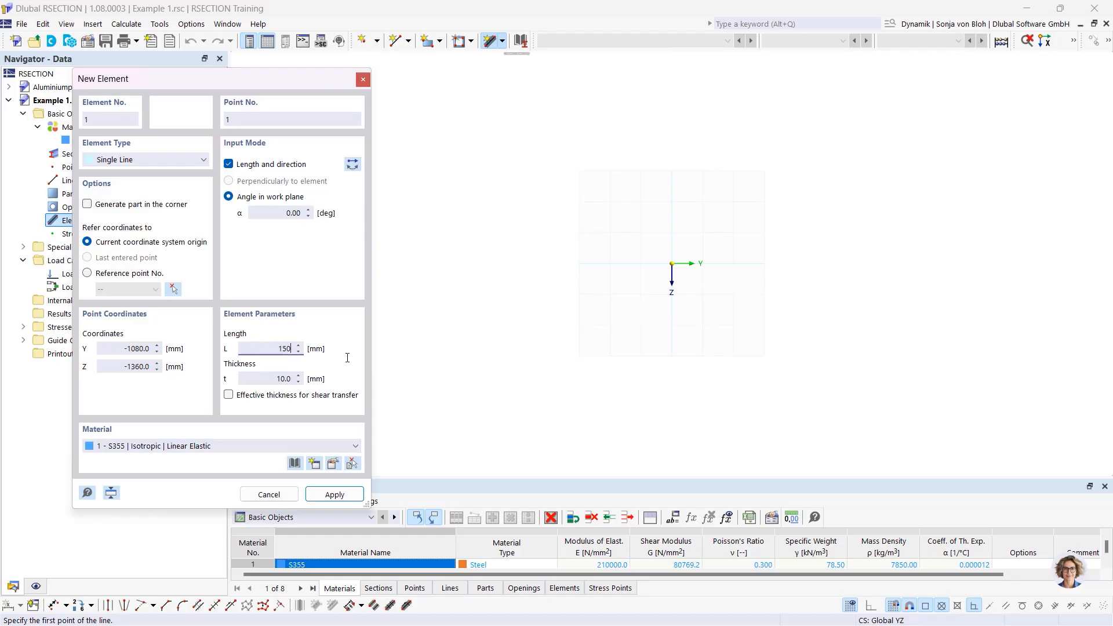
key("Tab")
type("10,7")
key("Tab")
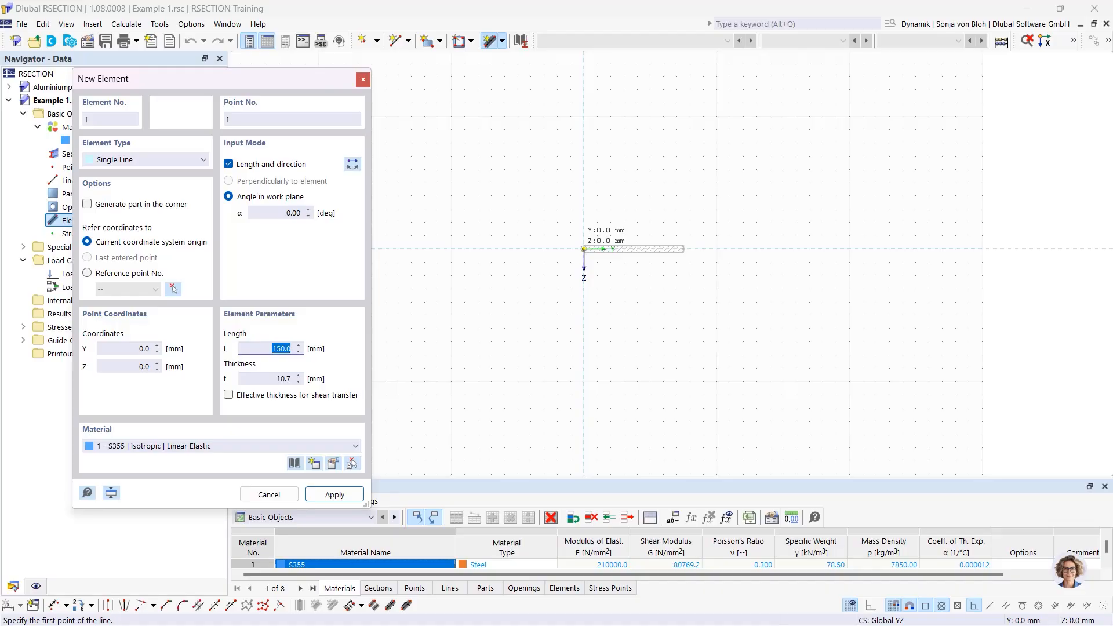
left_click(584, 249)
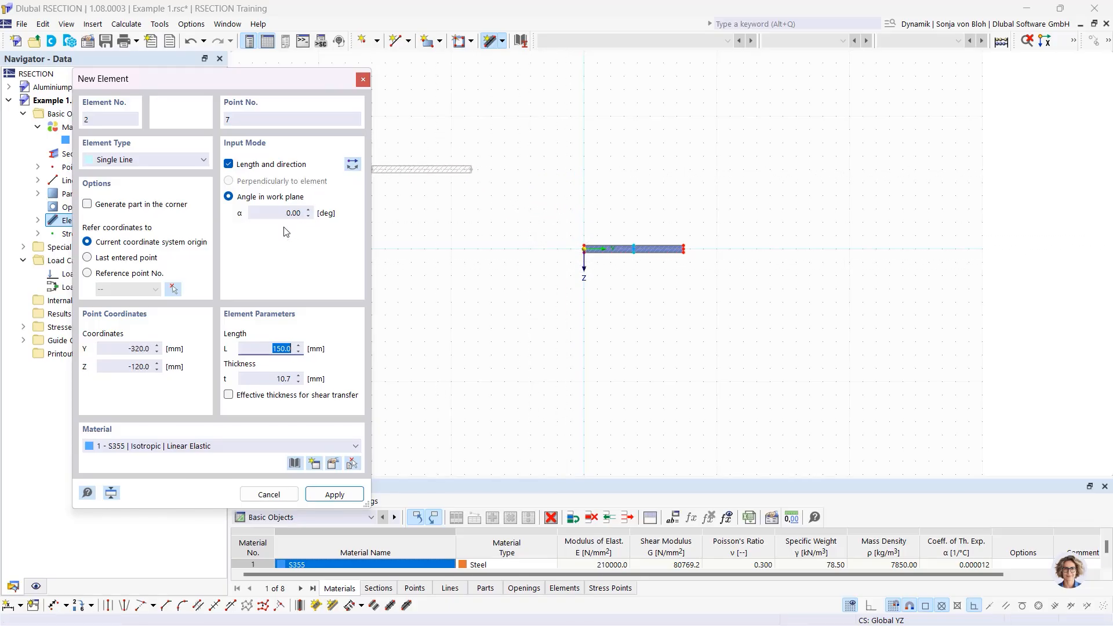
- Add the vertical web as a single-line element 289.3 mm long and 7.1 mm thick at 90°, reversing its direction and placing it at the flange's midpoint
left_click(277, 213)
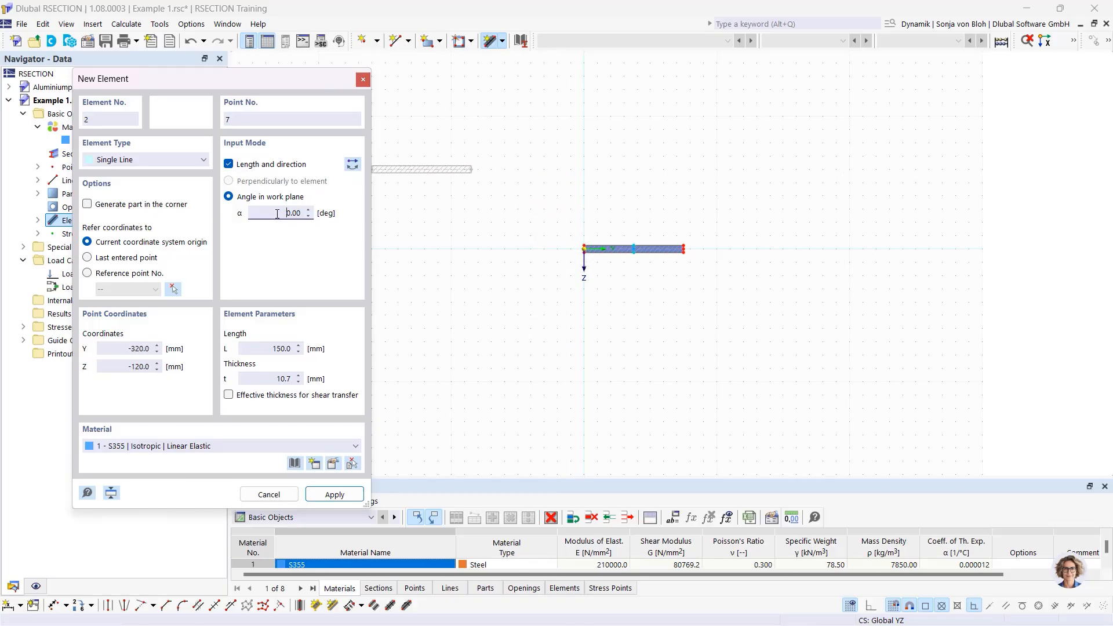
left_click(352, 165)
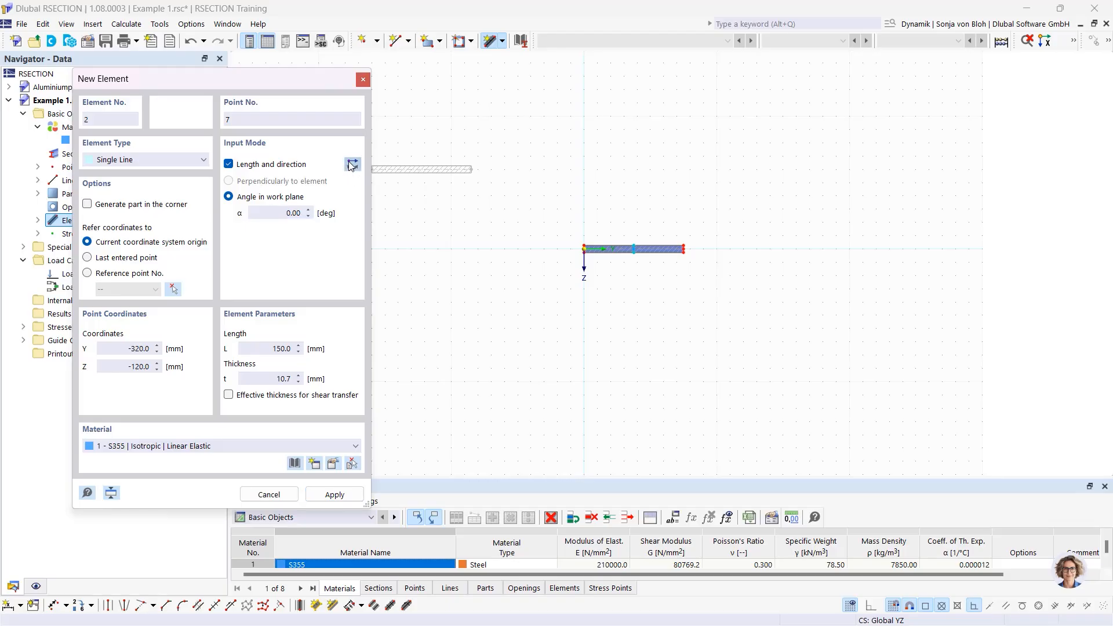
double_click(281, 213)
type("90")
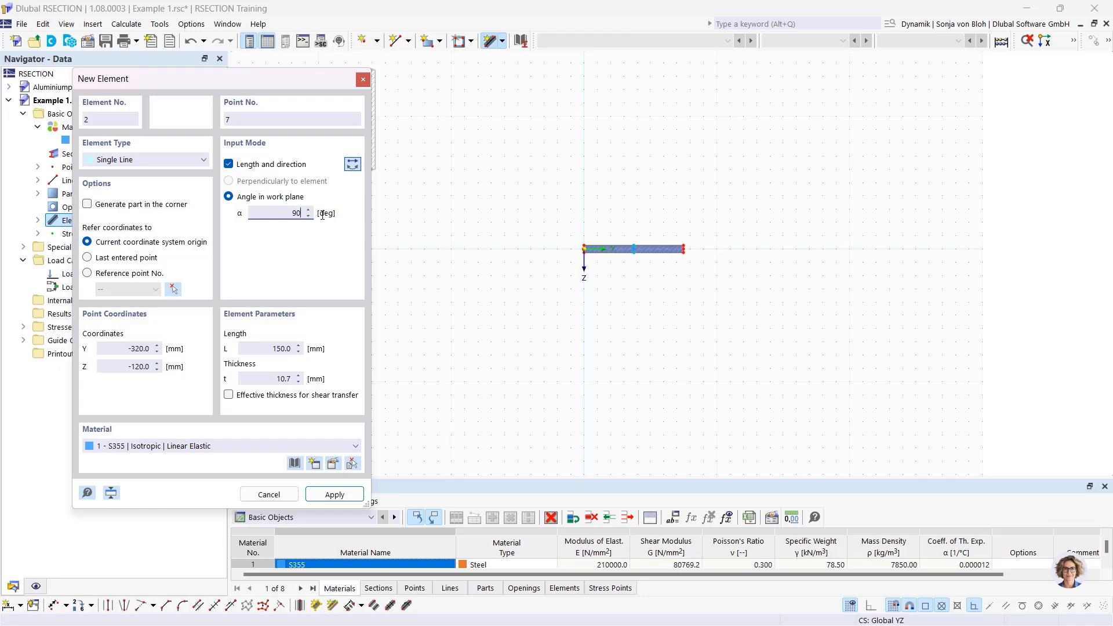
double_click(252, 348)
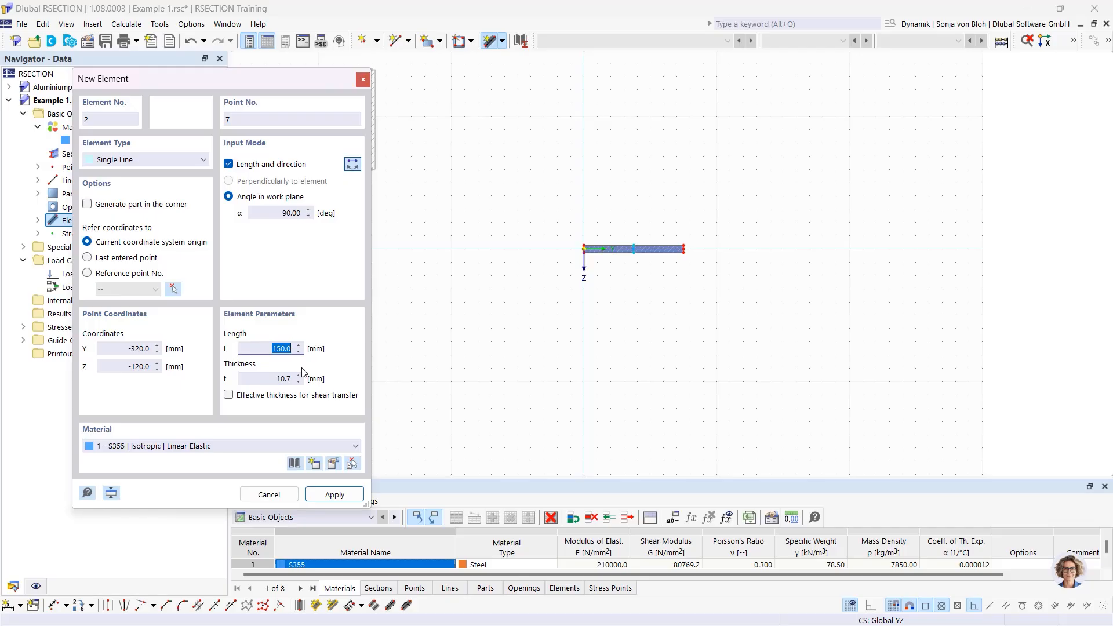
type("289.3")
double_click(301, 384)
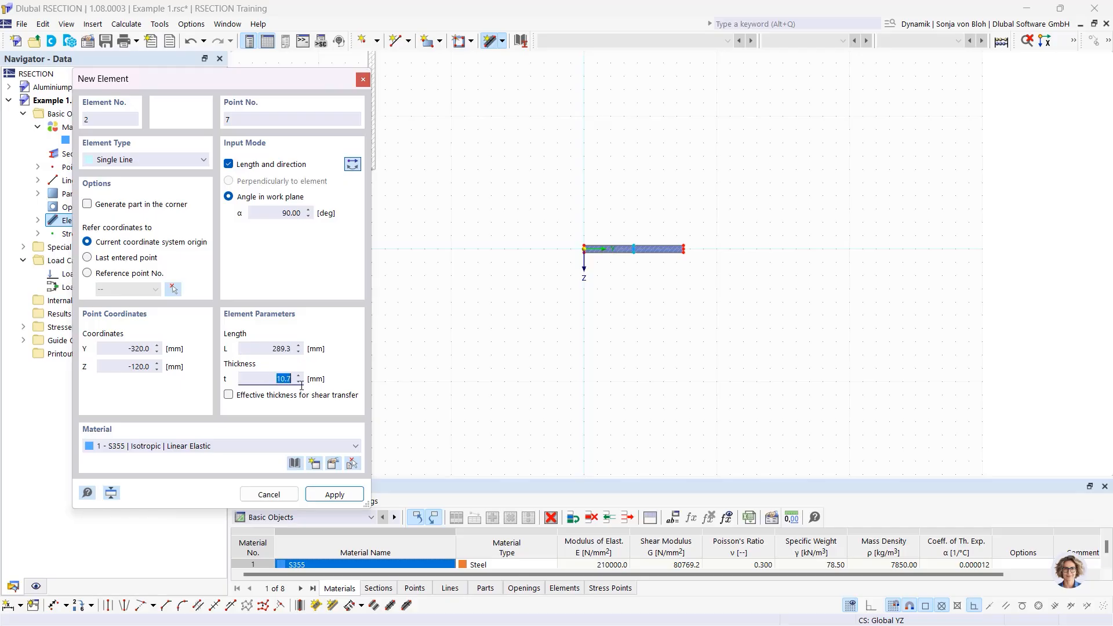
type("7")
type(",1")
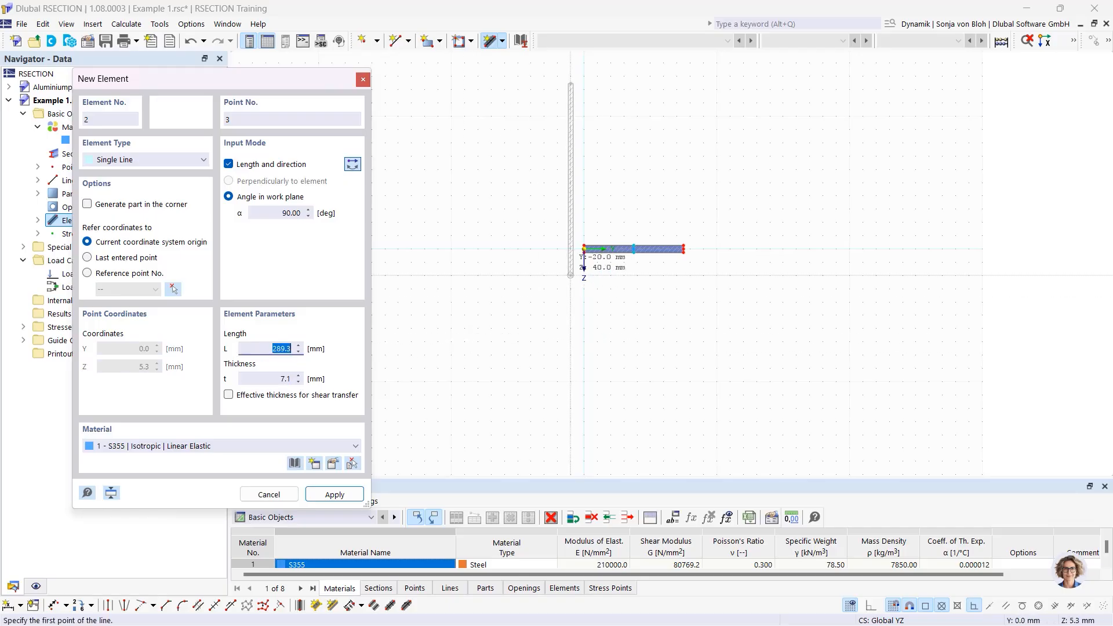
scroll(603, 245, "up", 3)
scroll(667, 245, "up", 2)
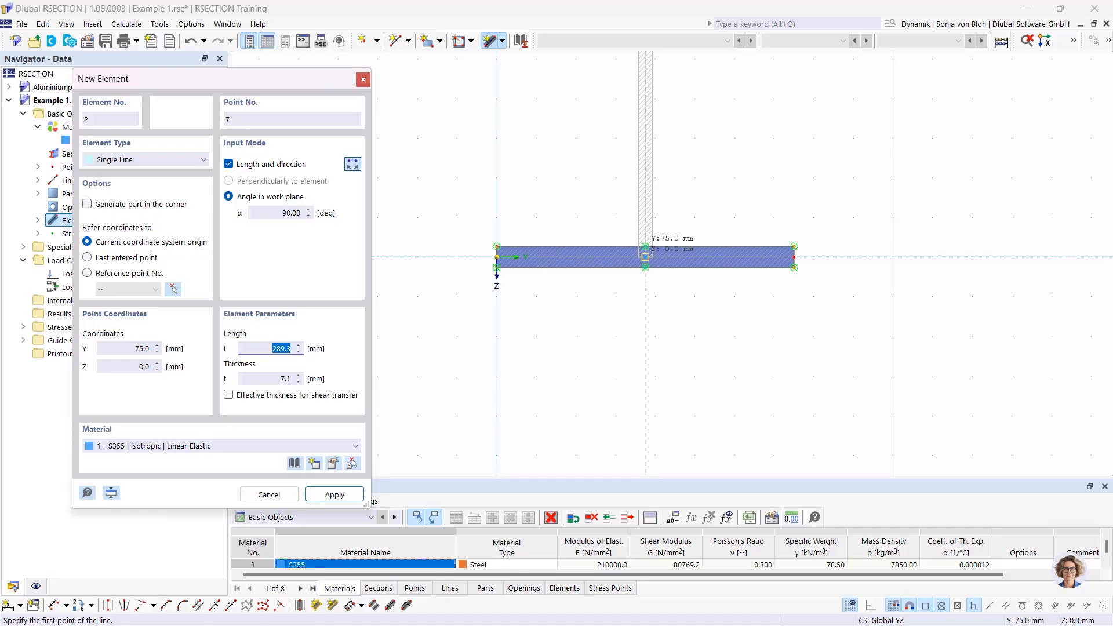
left_click(645, 256)
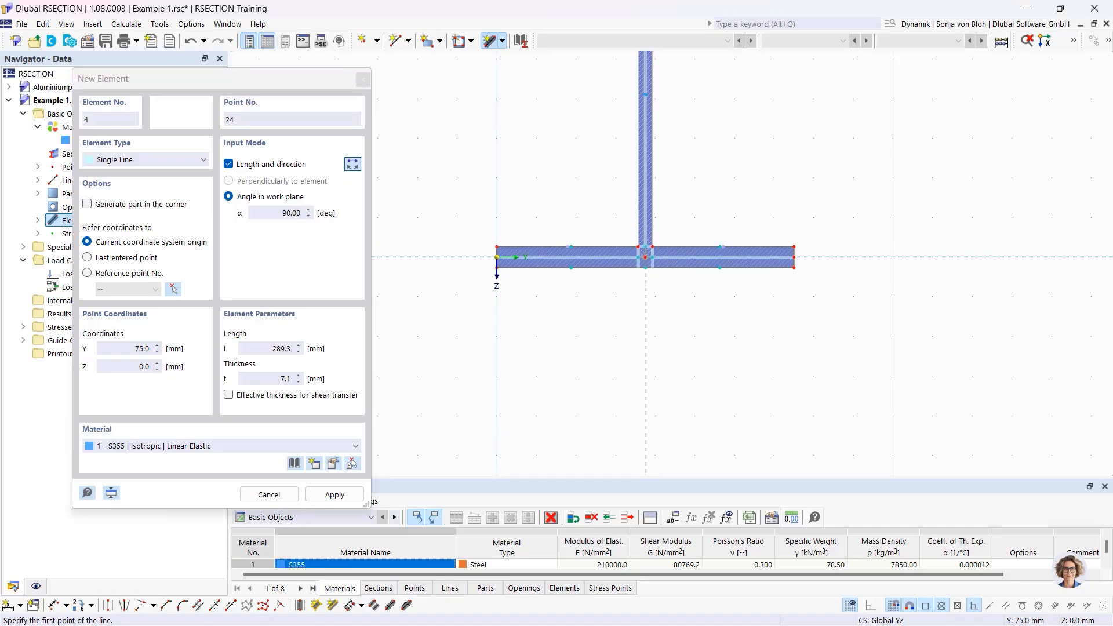
- Add the left half of the upper flange, 75 mm long and 10.7 mm thick at 0°, ending at the web's top point
scroll(645, 257, "down", 4)
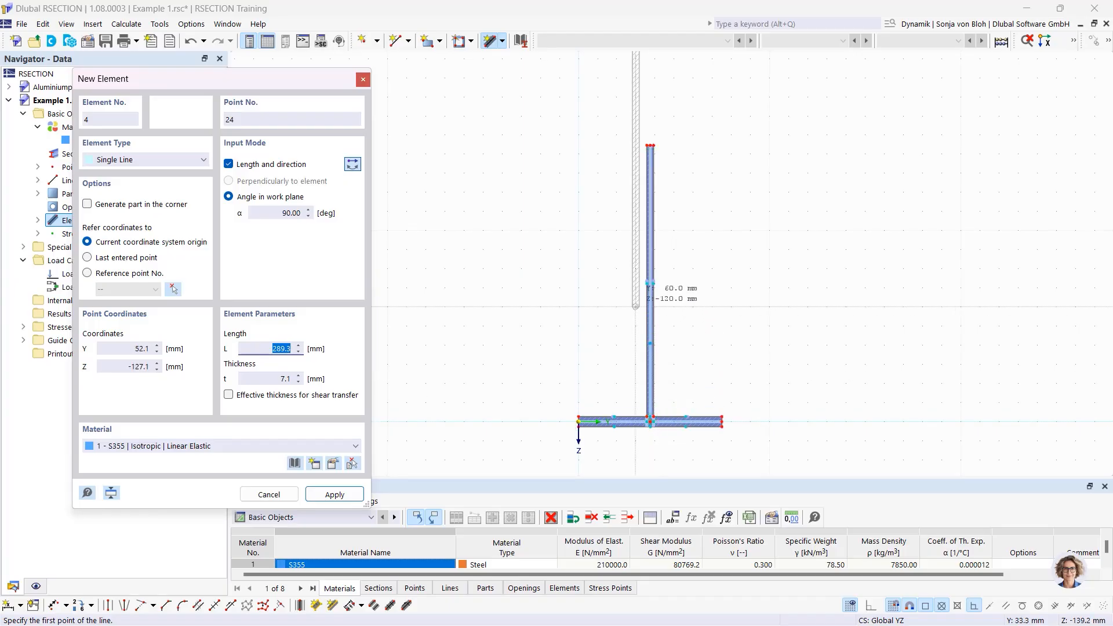
left_click(280, 213)
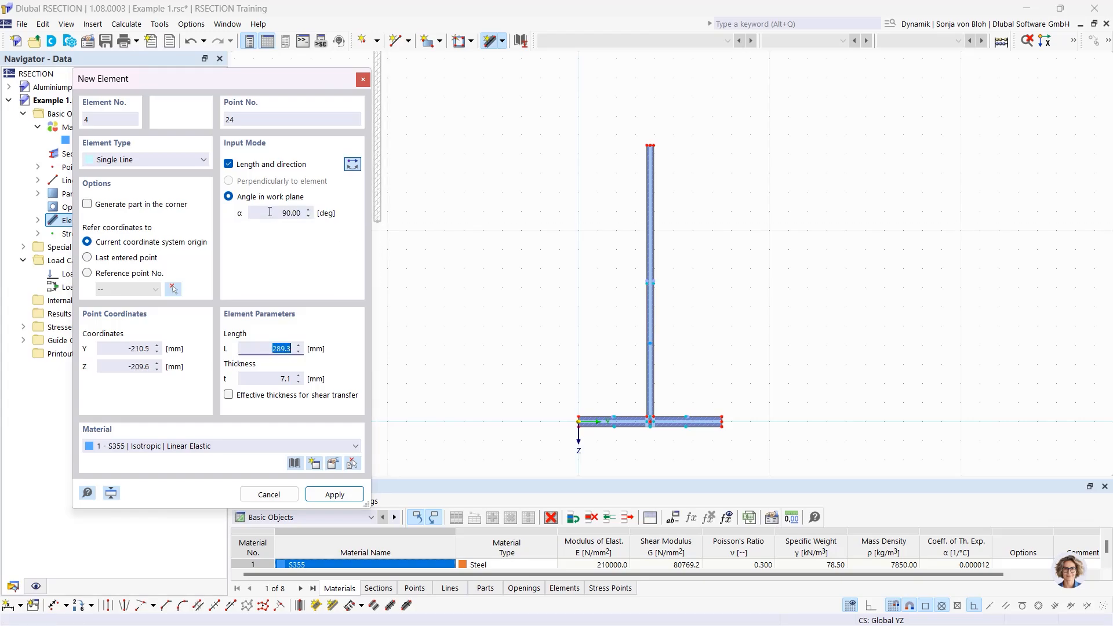
left_click(309, 213)
type("0")
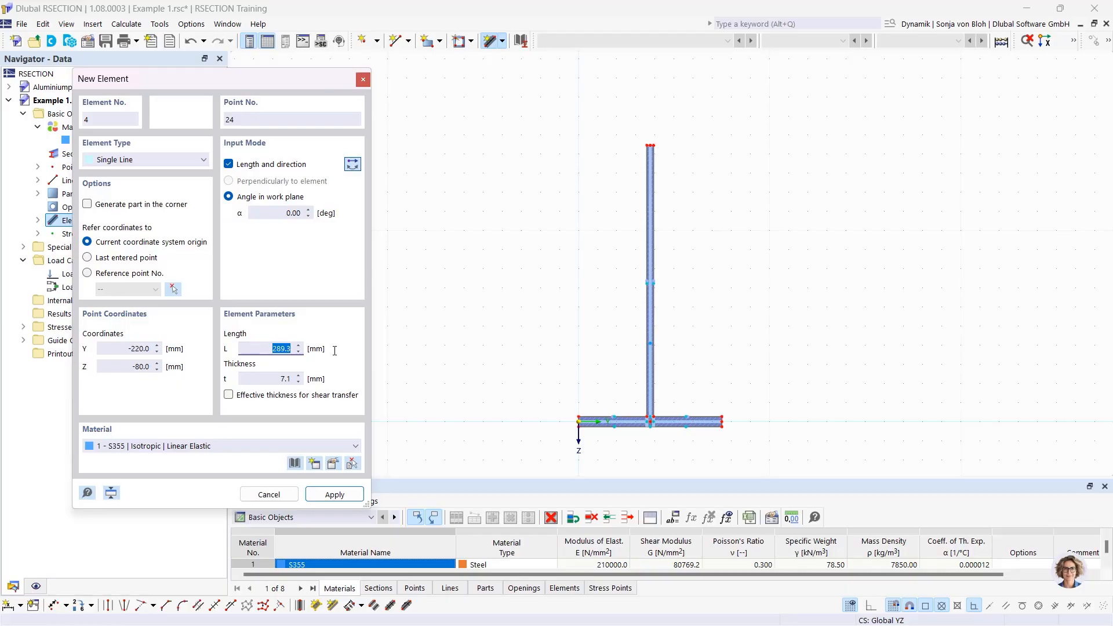
type("75")
key("Tab")
type("10,7")
key("Tab")
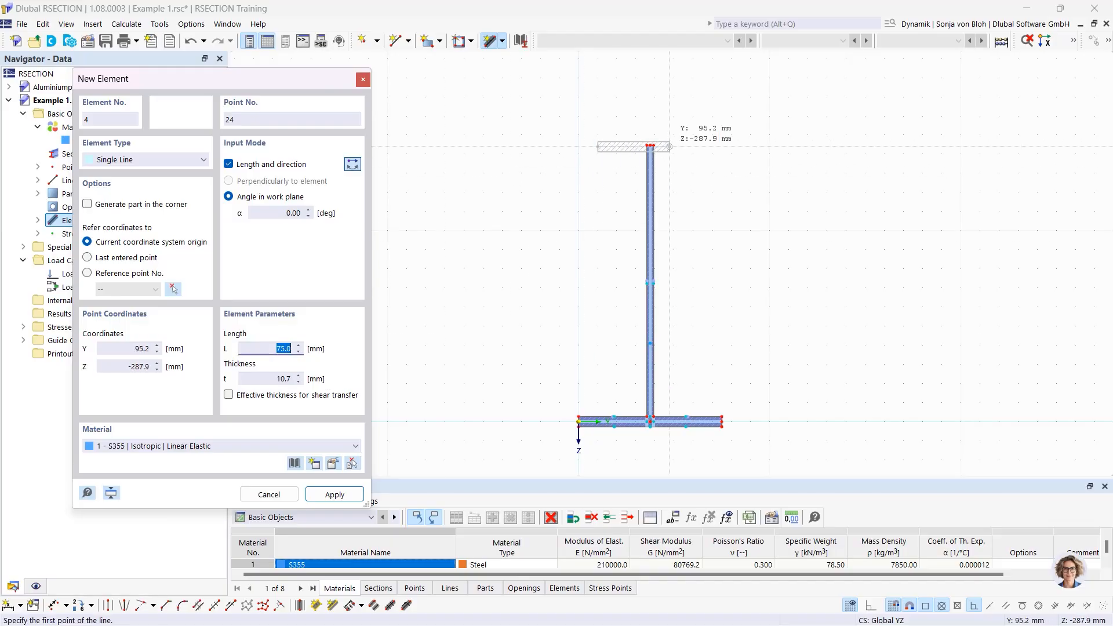
scroll(661, 157, "up", 3)
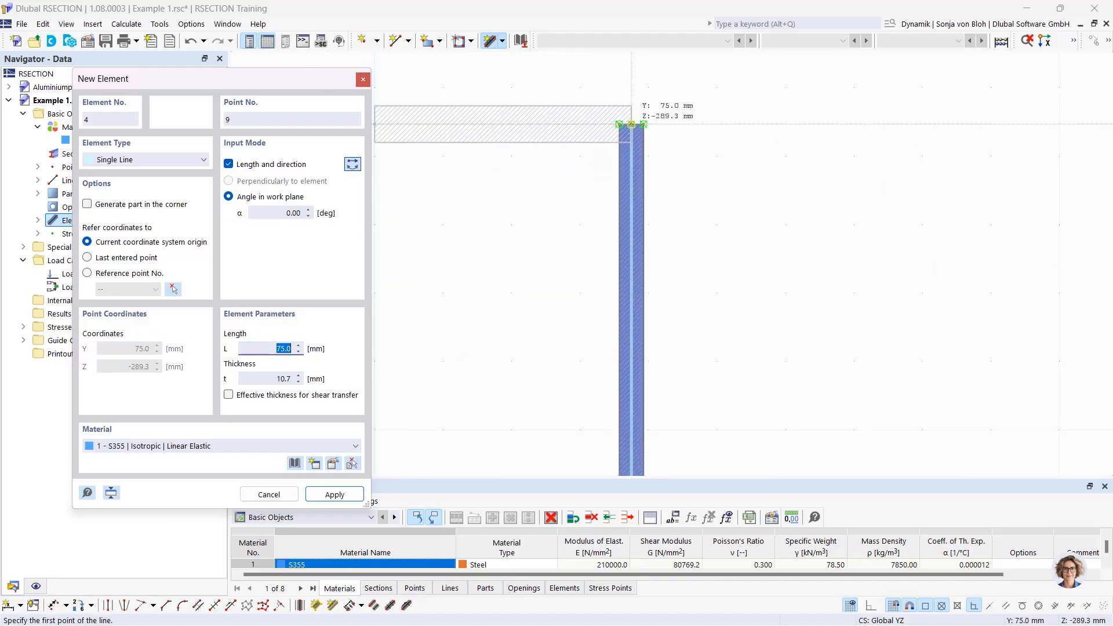
left_click(631, 124)
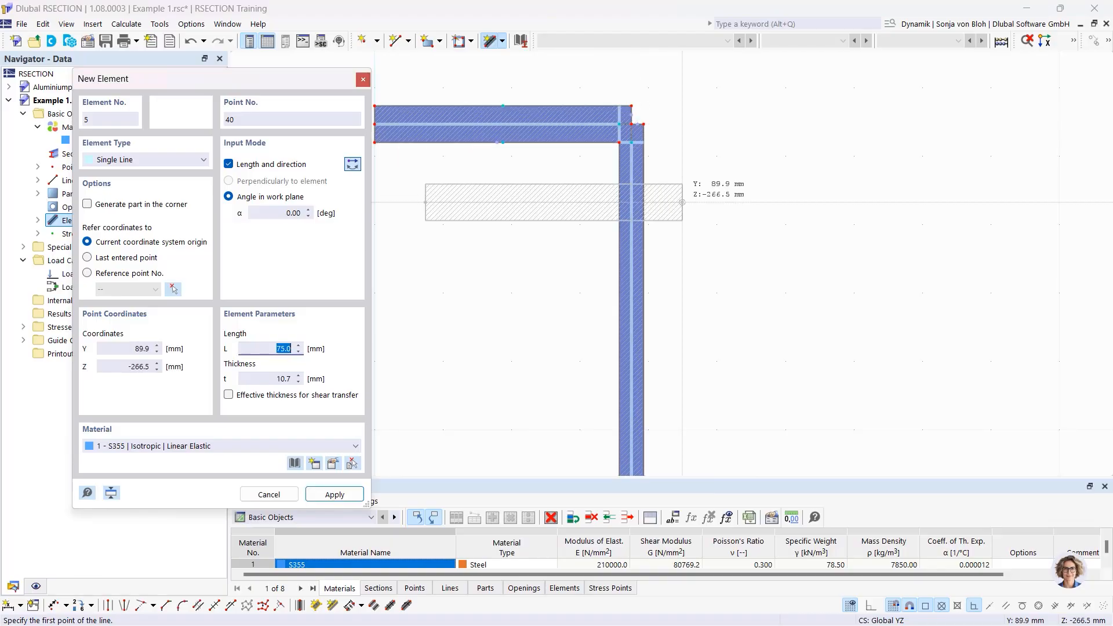
- Reverse the element's direction and add the 75 mm right half of the upper flange at the web's top point, finishing element creation
left_click(353, 165)
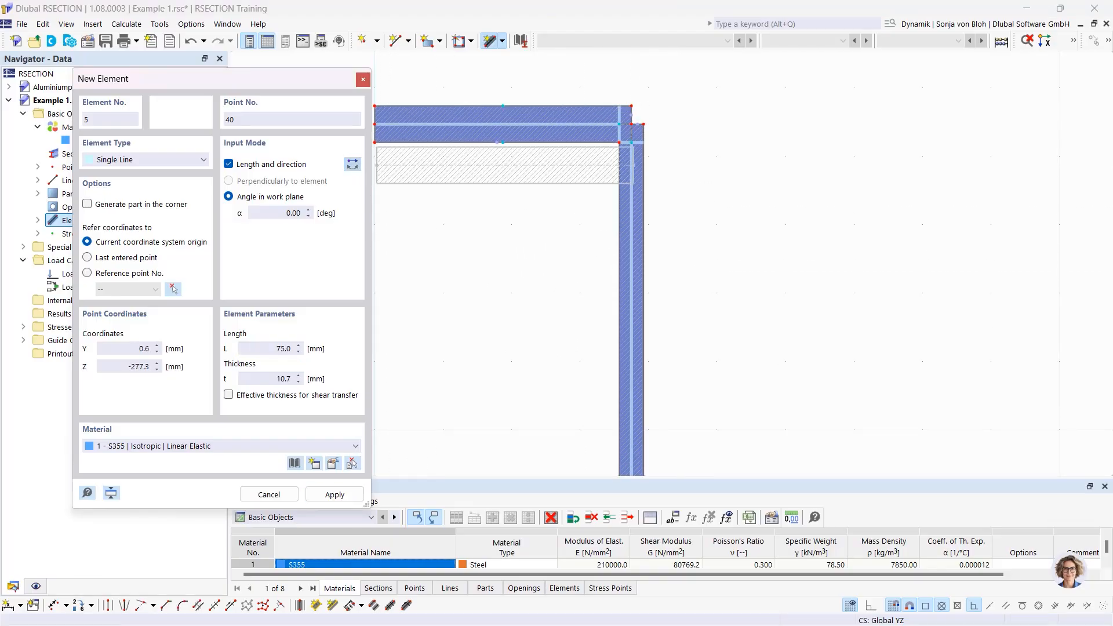
scroll(658, 130, "up", 3)
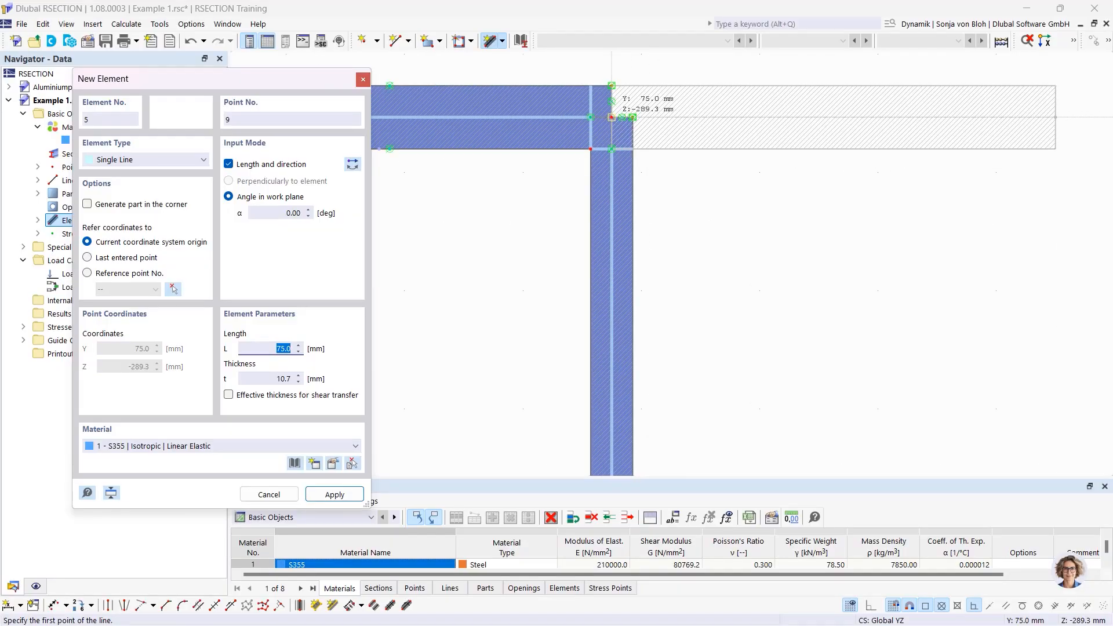
left_click(612, 117)
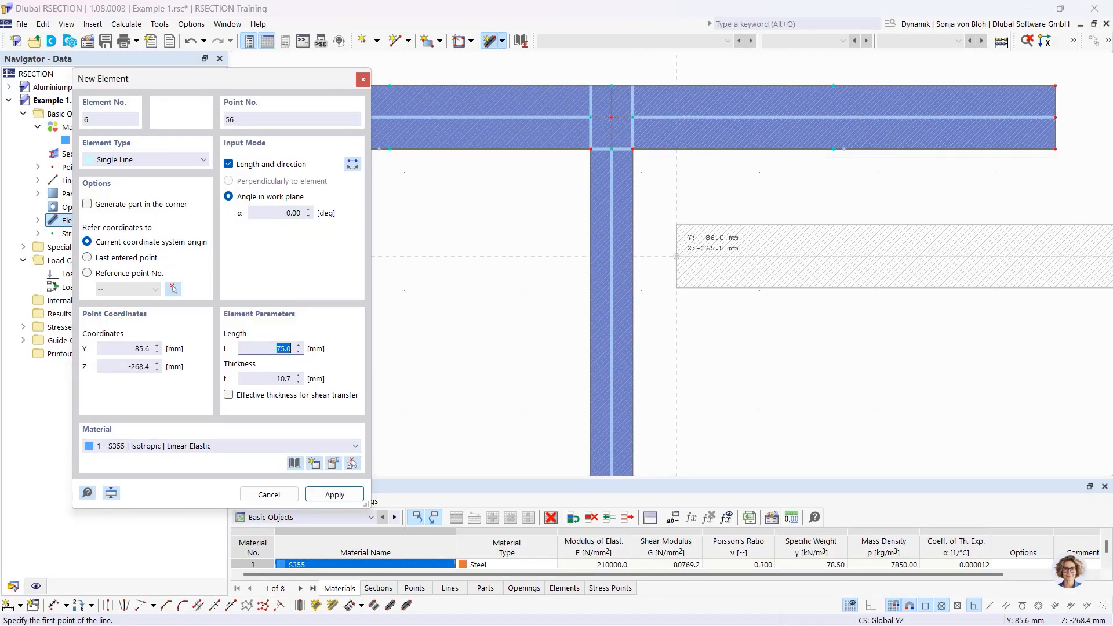
scroll(687, 278, "down", 2)
scroll(689, 287, "down", 5)
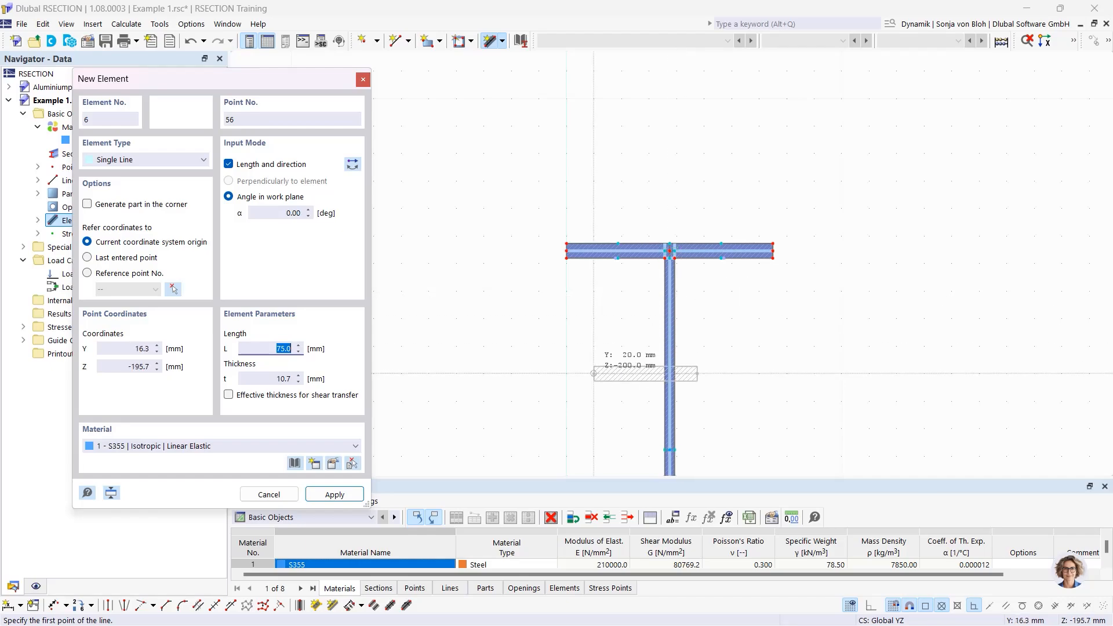
middle_click_drag(587, 375, 575, 175)
scroll(575, 174, "down", 3)
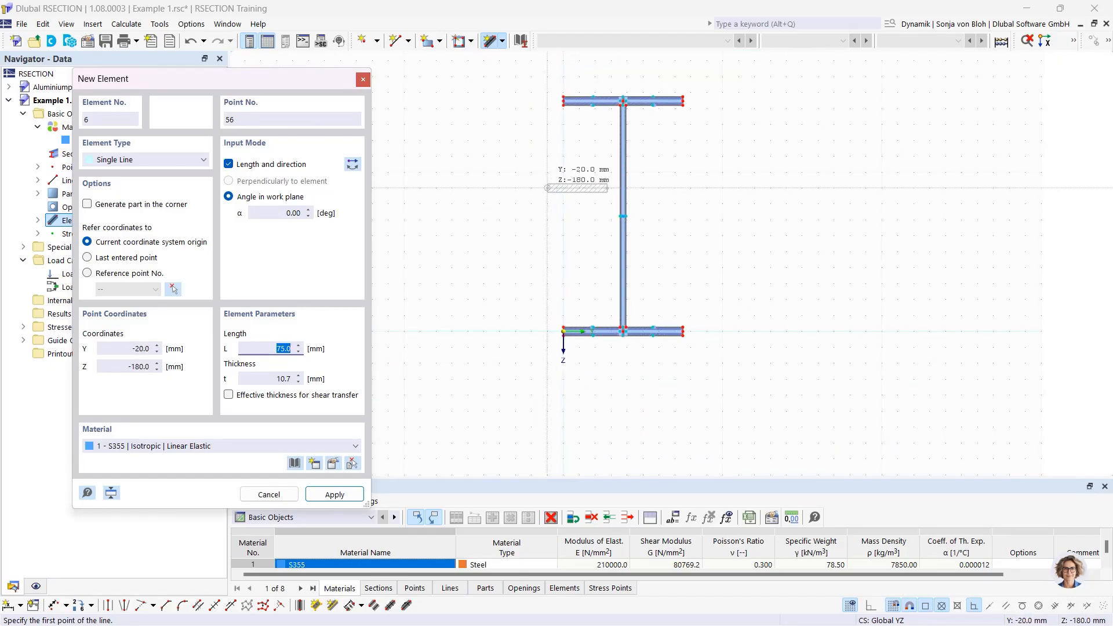
key("Escape")
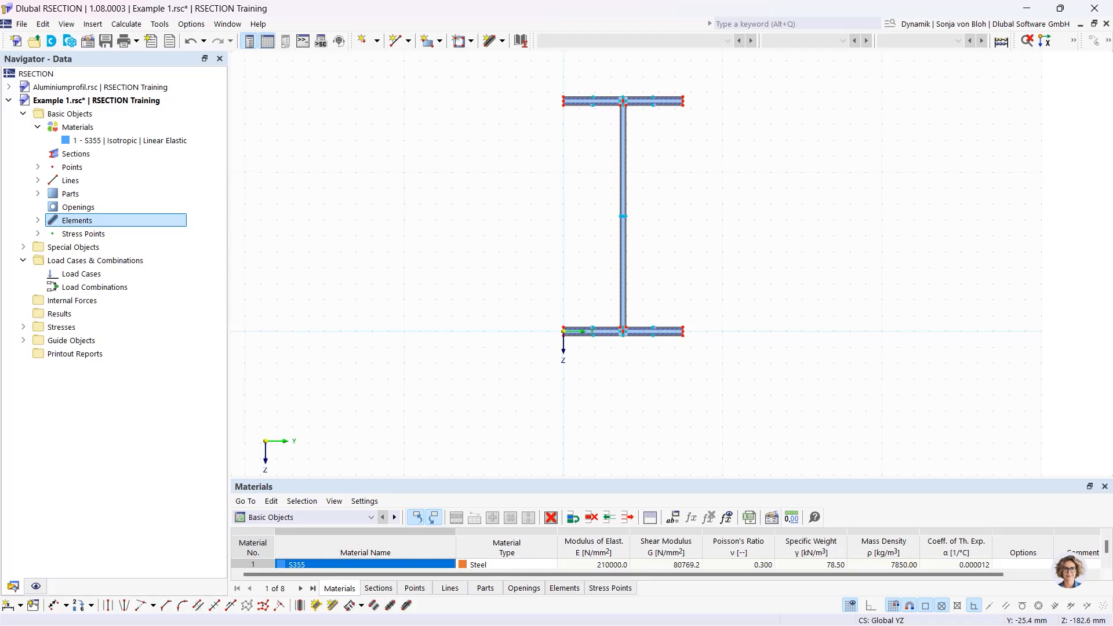
- Create round corners with a 15 mm radius between the upper flange's underside and both sides of the web
left_click(183, 606)
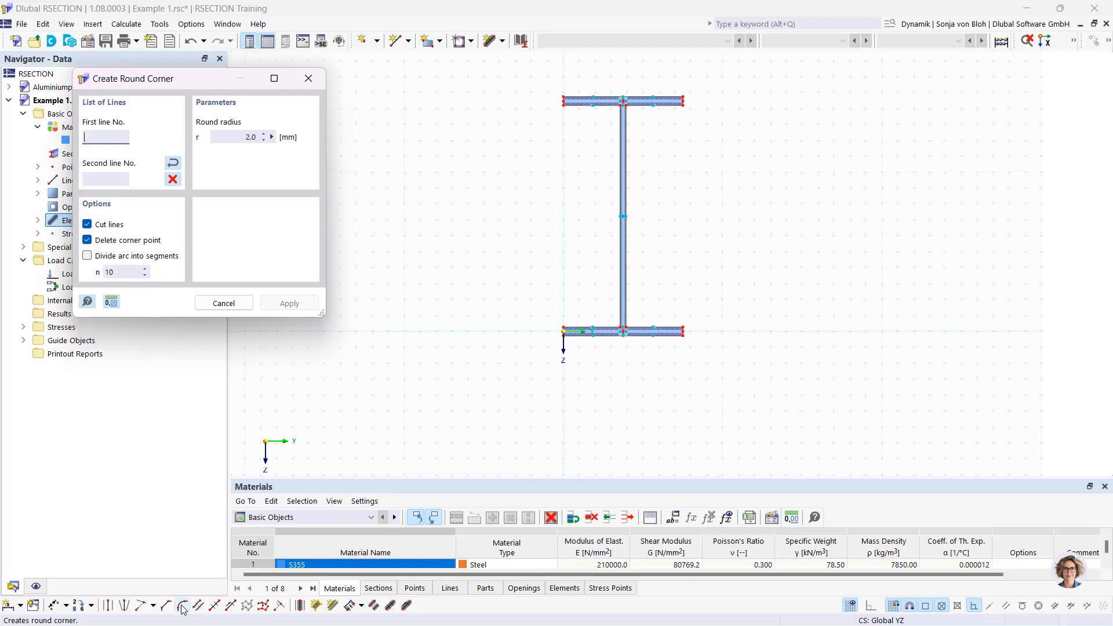
left_click_drag(200, 79, 289, 85)
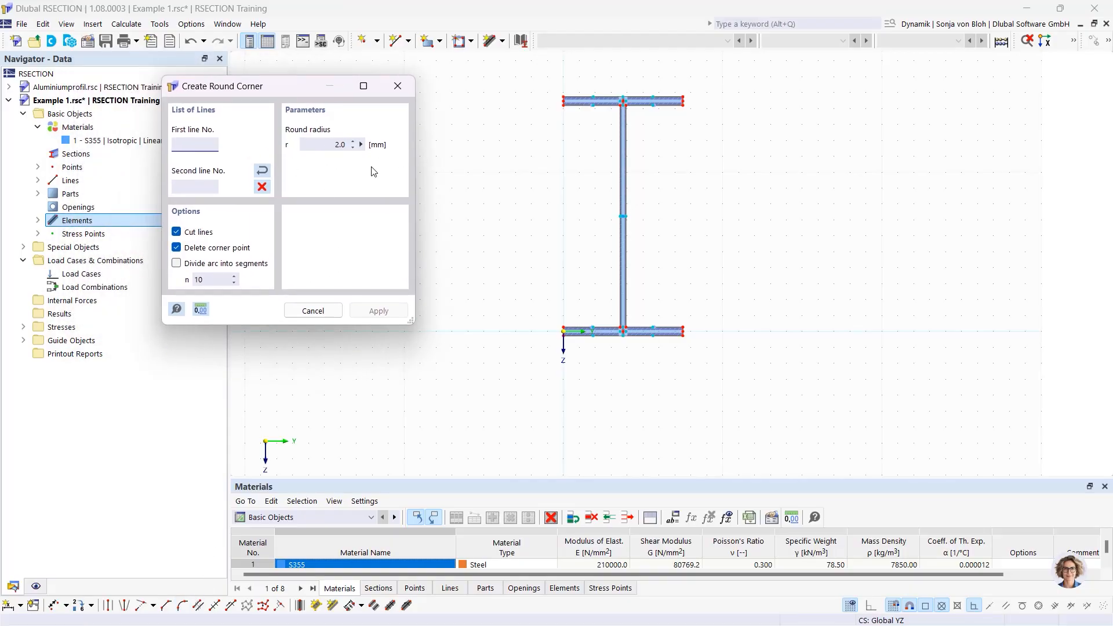
double_click(347, 144)
type("15")
scroll(563, 108, "up", 2)
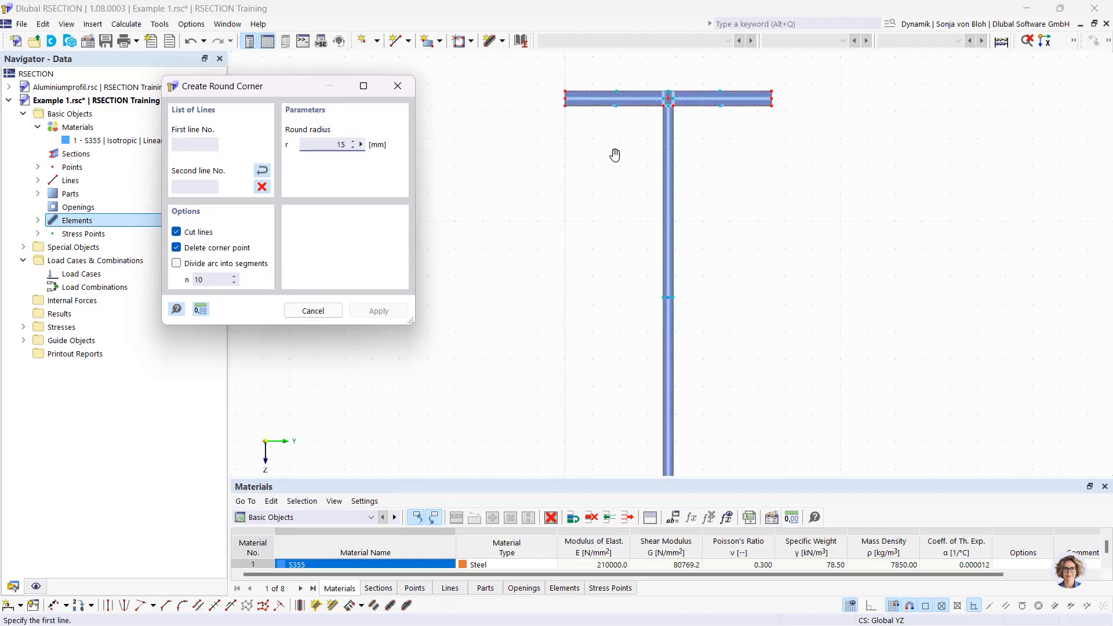
middle_click_drag(615, 155, 591, 236)
scroll(601, 224, "up", 2)
left_click(604, 185)
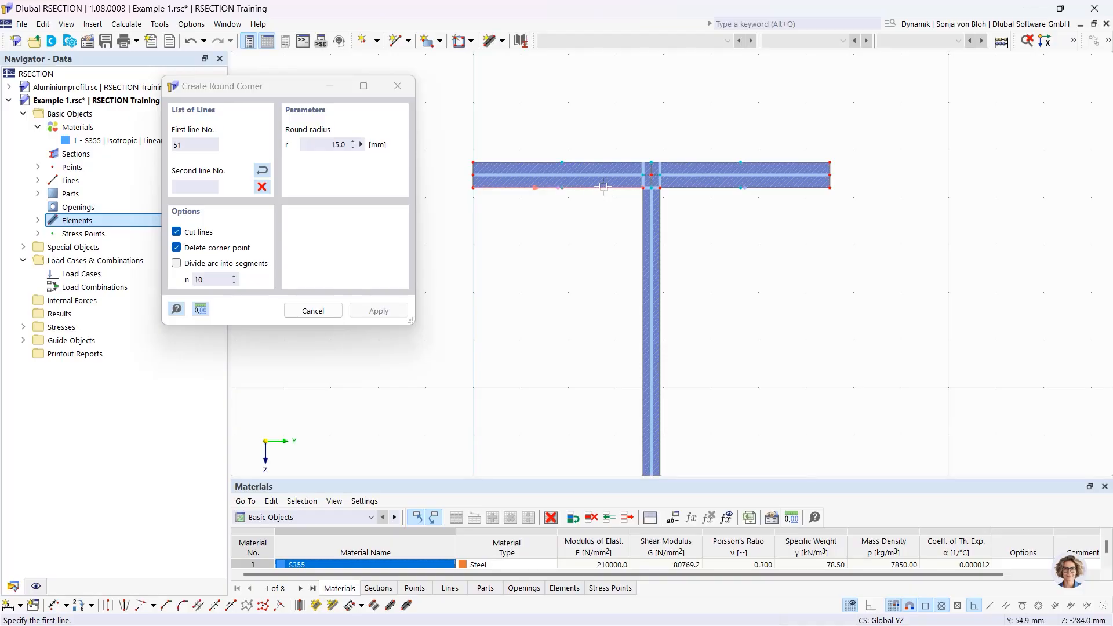
left_click(642, 236)
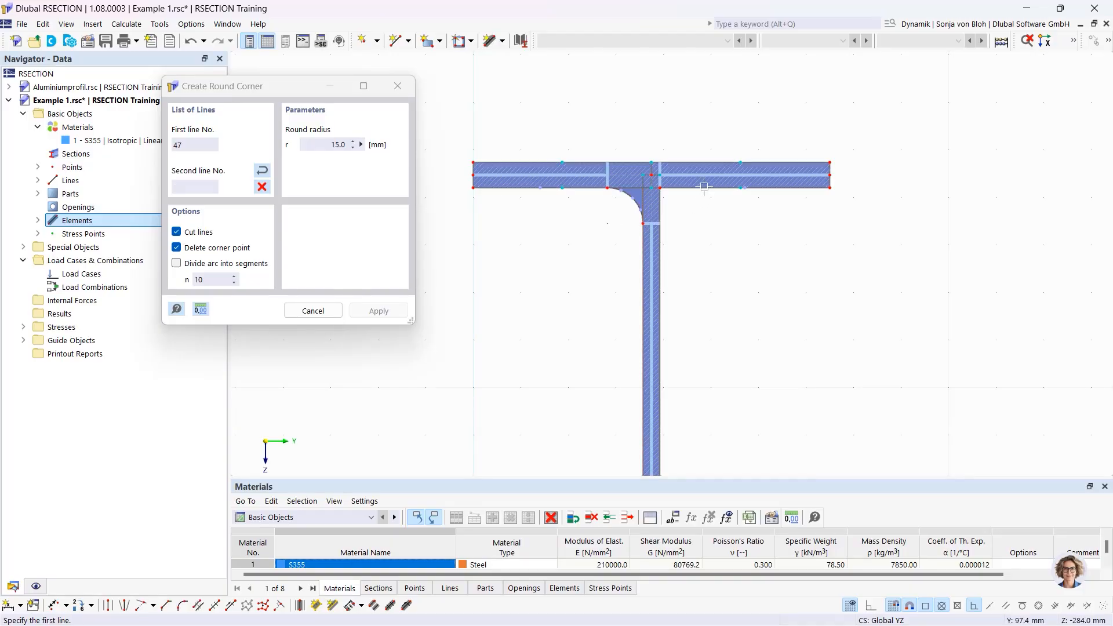
left_click(660, 220)
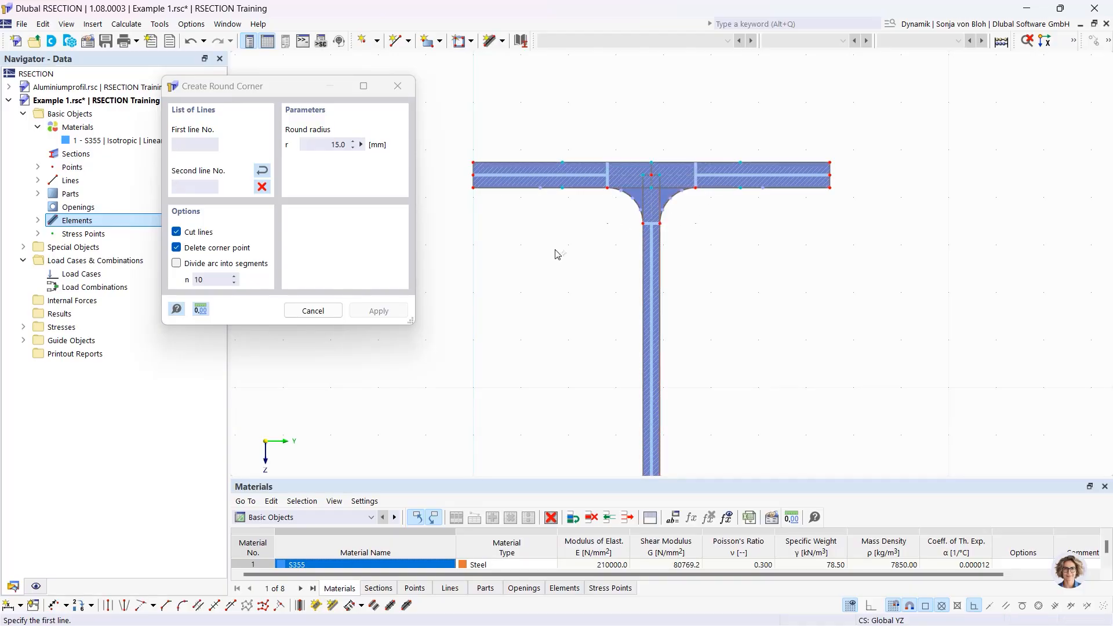
key("Escape")
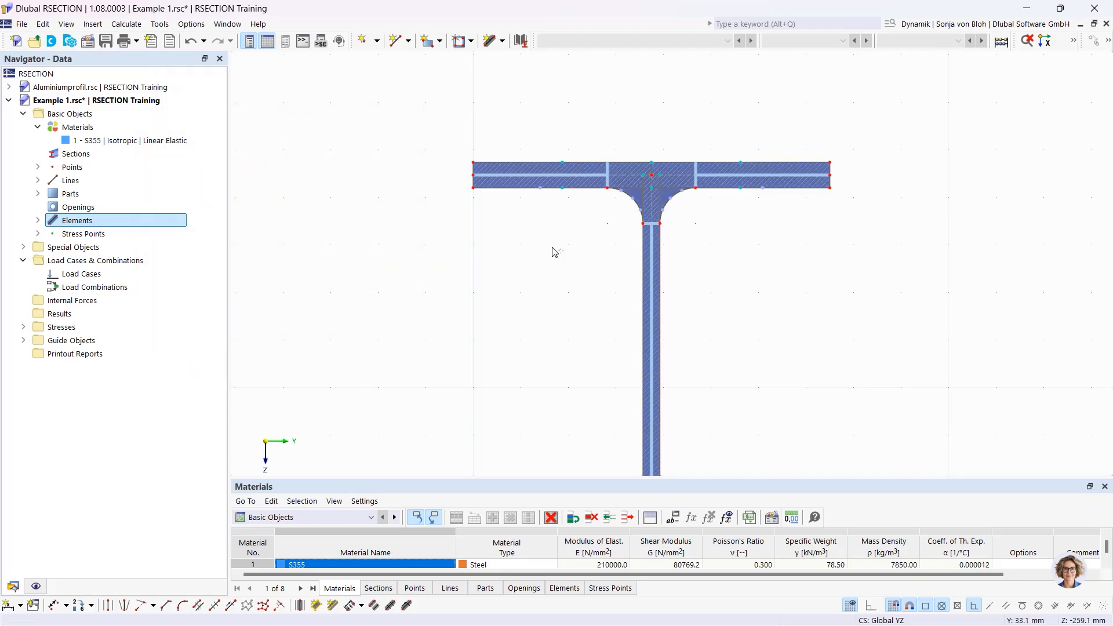
- Set up an angled corner of type Edge and Angle with length L1 as 6*sqrt(2) mm and an angle of 45°
scroll(551, 252, "down", 3)
middle_click_drag(513, 249, 500, 195)
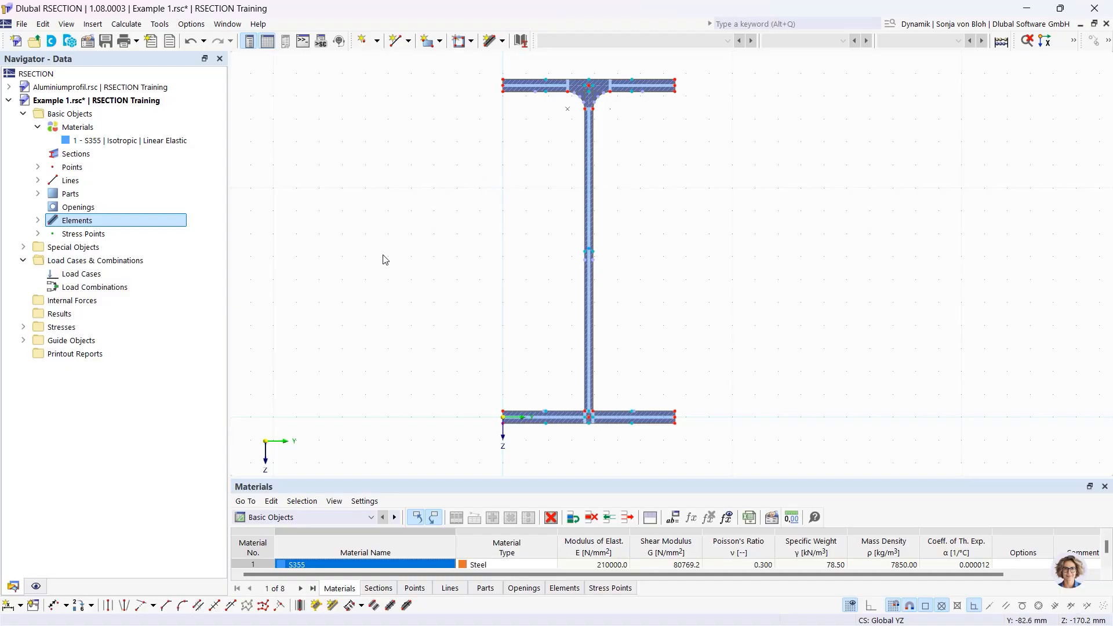
left_click(166, 606)
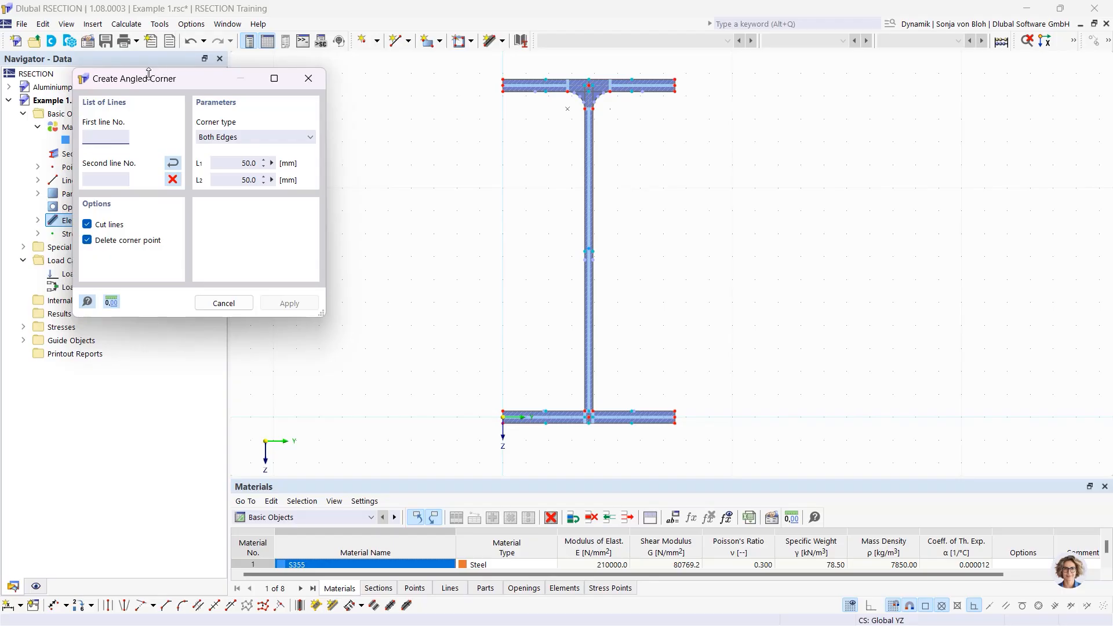
left_click_drag(149, 78, 225, 87)
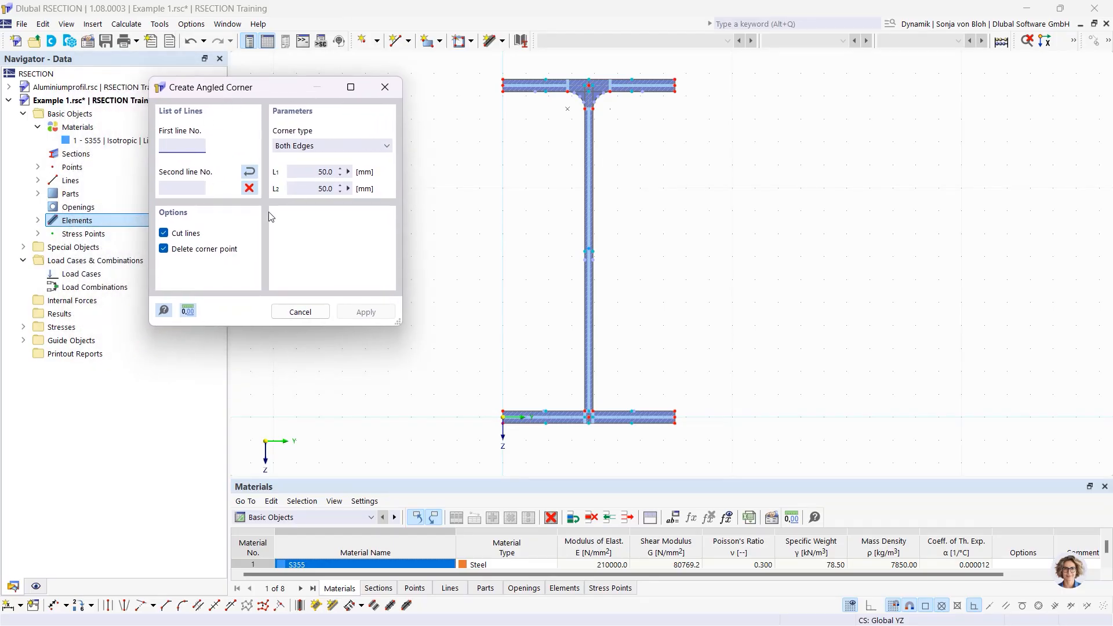
left_click(350, 147)
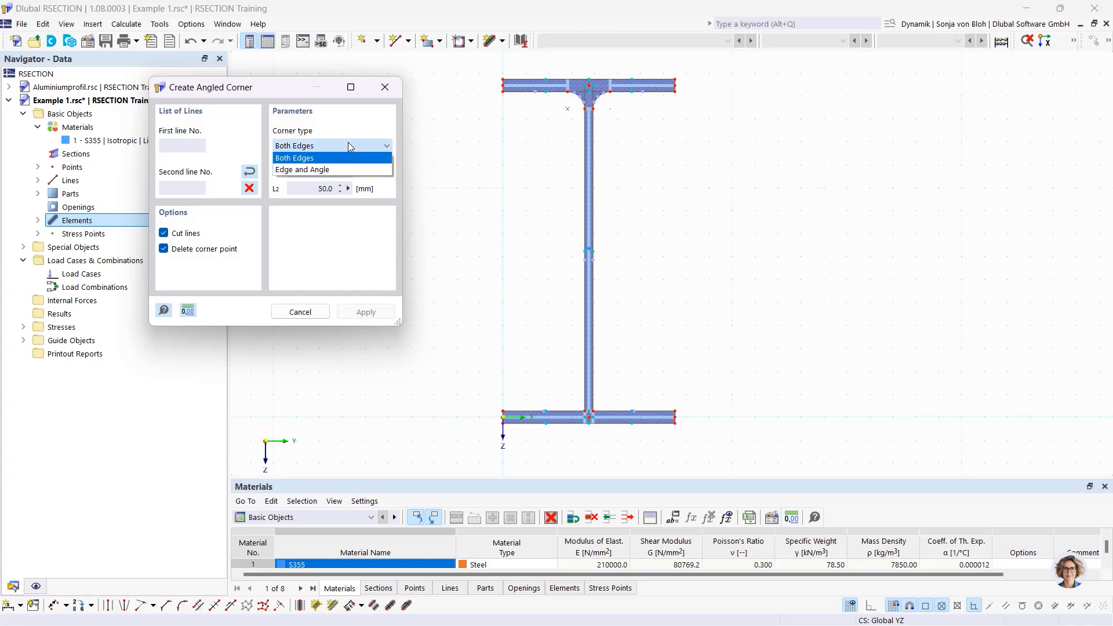
left_click(304, 171)
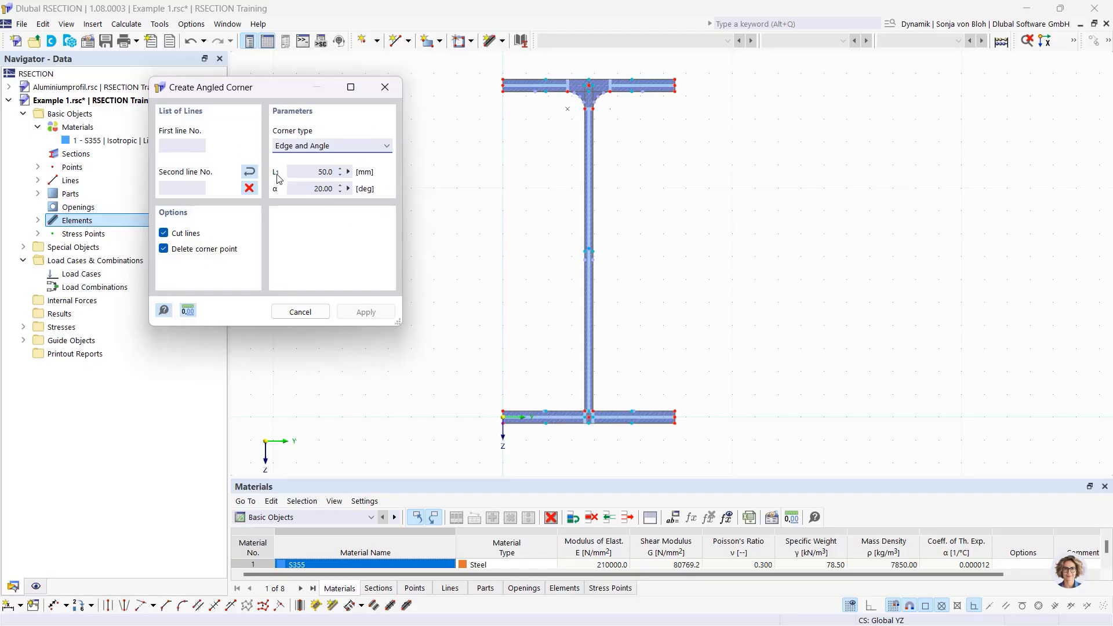
left_click_drag(307, 172, 356, 177)
type("6*sqrt(2)")
key("Tab")
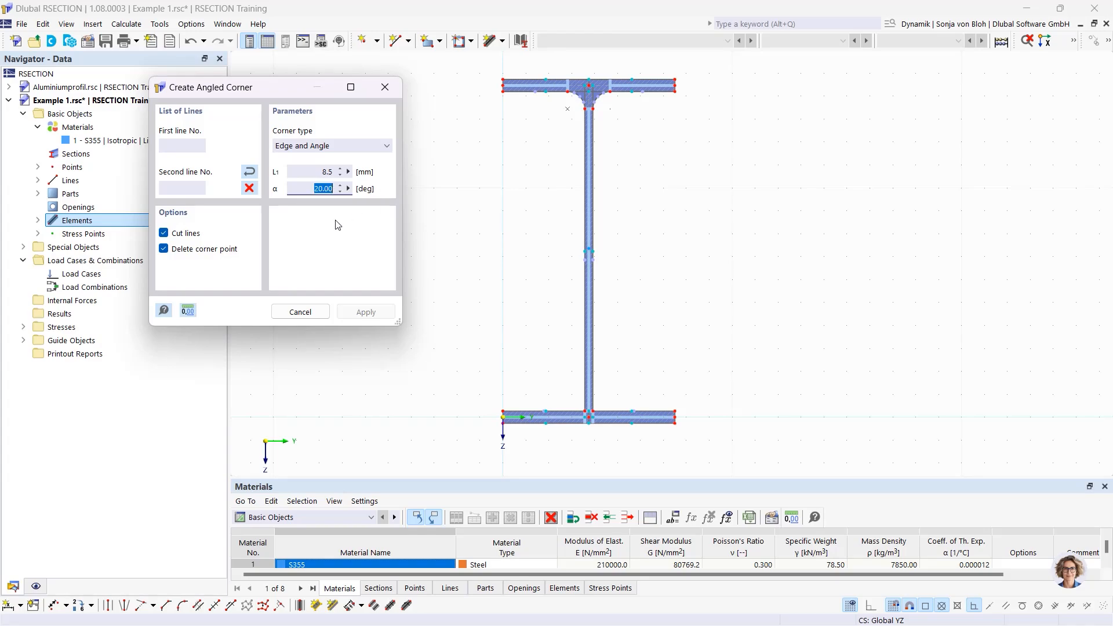
type("45")
- Create the angled corners between the lower flange's top edge and both sides of the web, finishing corner creation
scroll(544, 405, "up", 1)
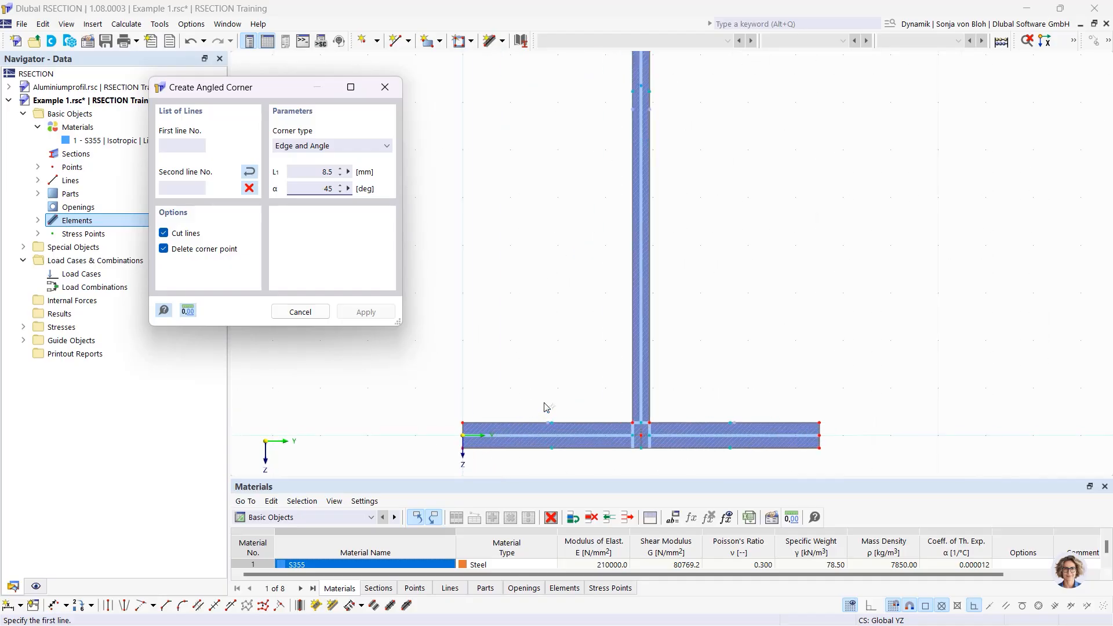
scroll(580, 411, "up", 1)
left_click(571, 419)
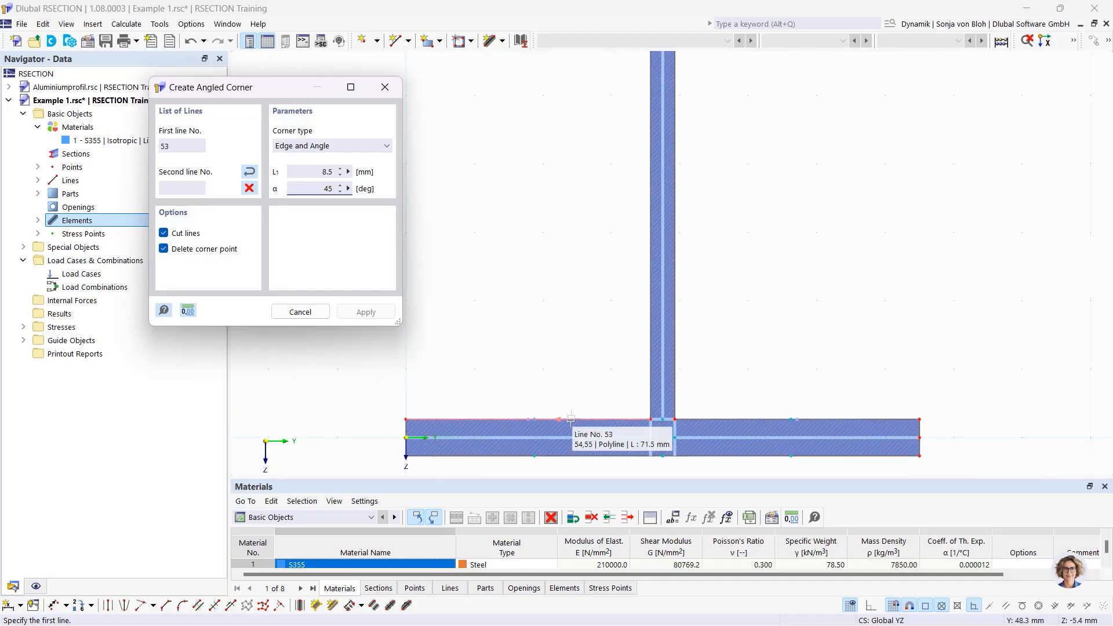
left_click(649, 365)
left_click(672, 360)
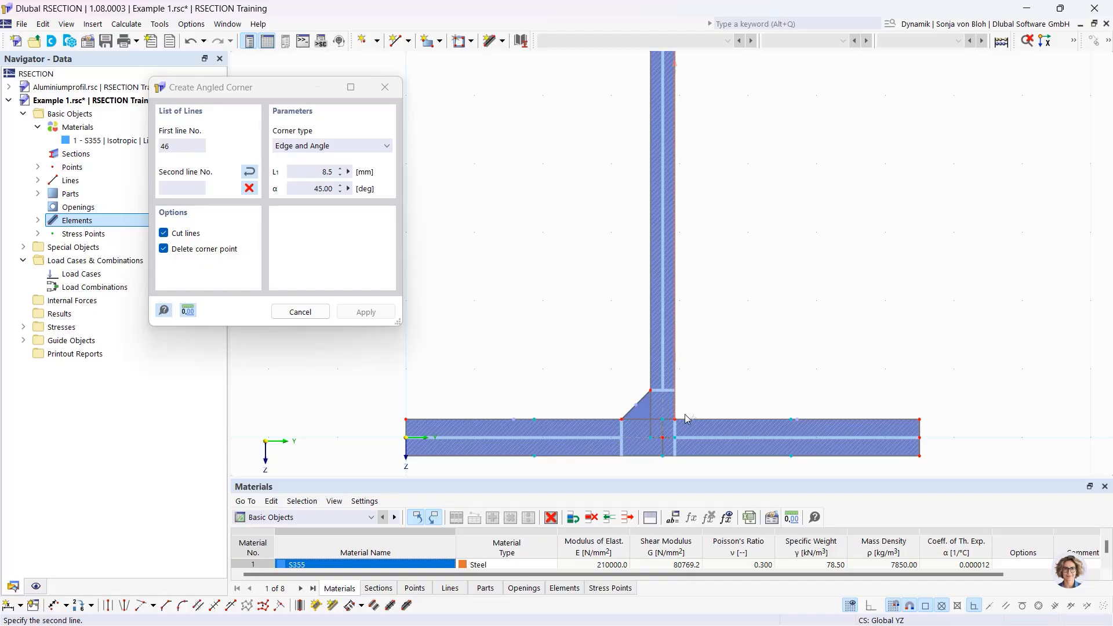
left_click(695, 419)
key("Escape")
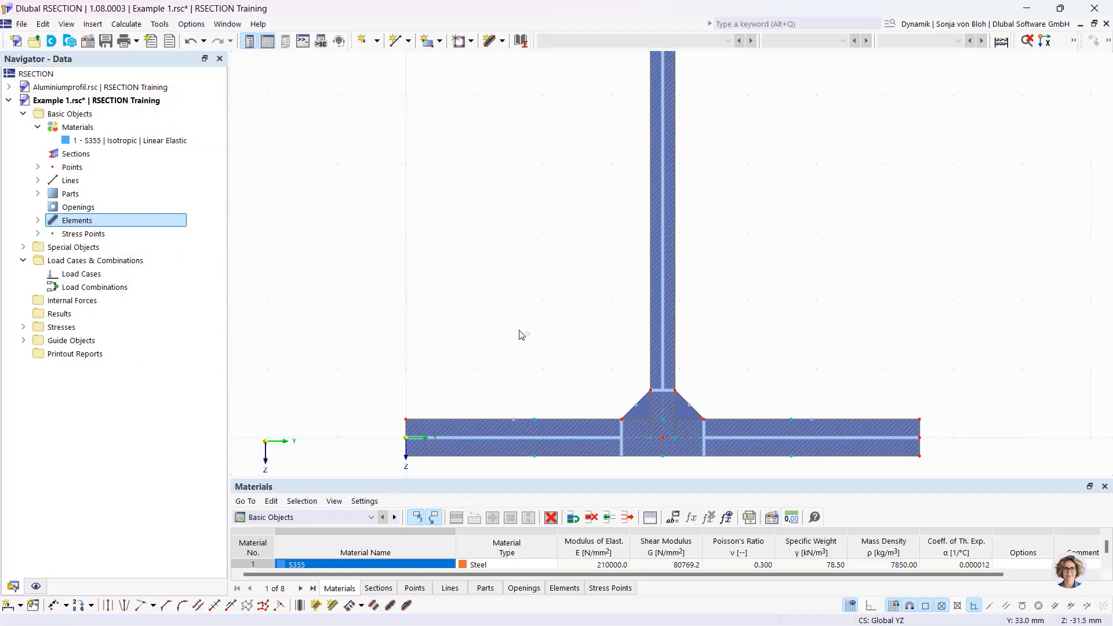
- Examine how the left and right elements of the upper flange are cut at the round corners
scroll(520, 335, "down", 4)
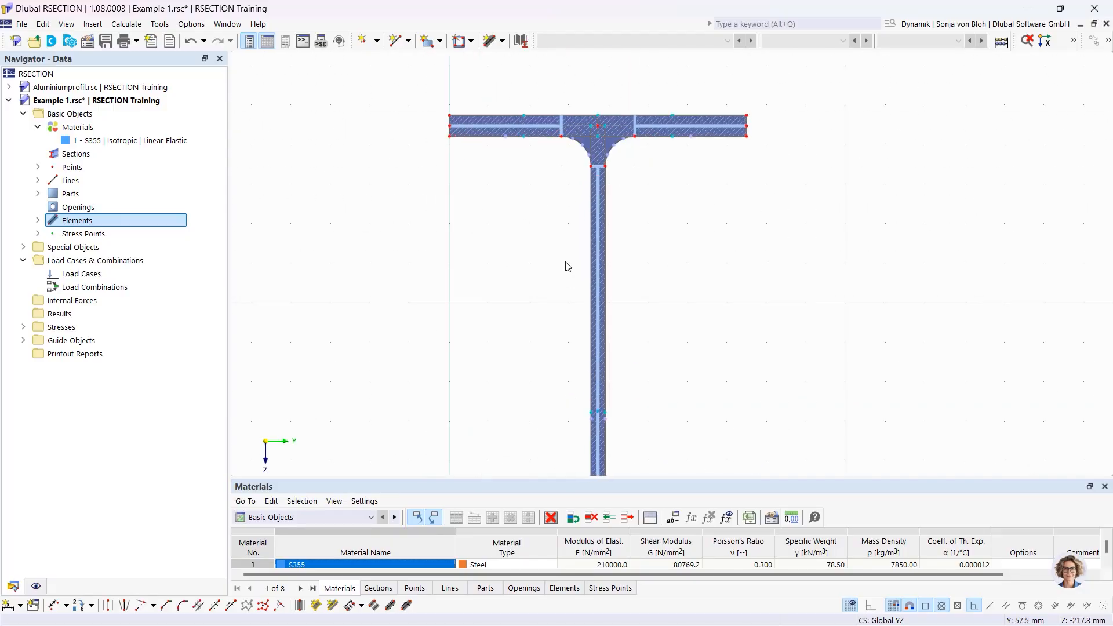
scroll(566, 261, "up", 3)
middle_click_drag(560, 193, 587, 412)
scroll(556, 256, "up", 1)
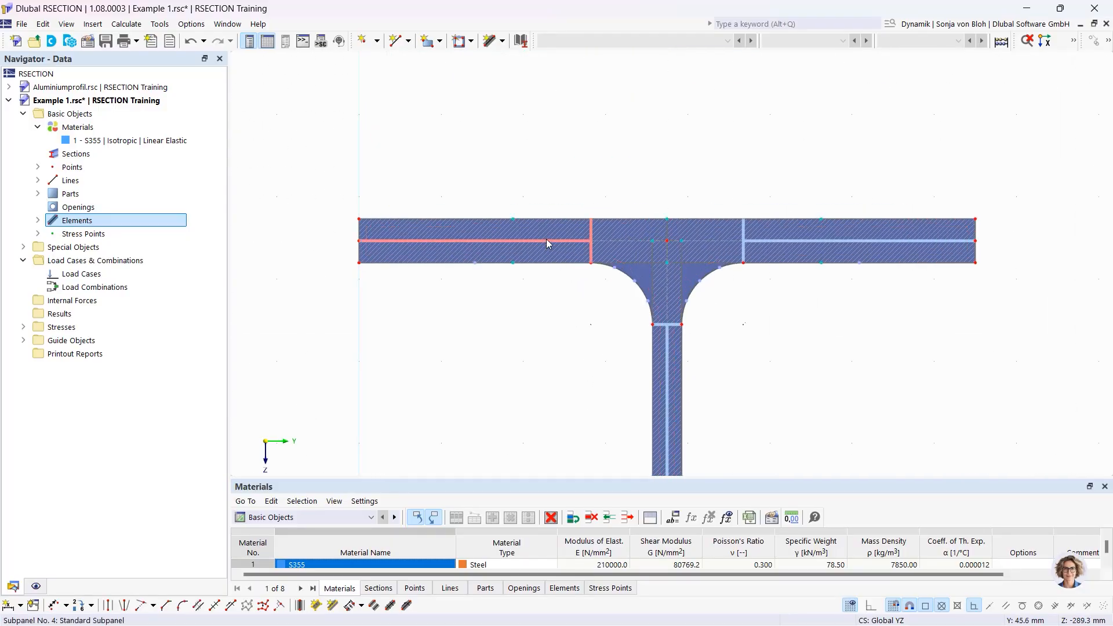
left_click(547, 239)
left_click(780, 241)
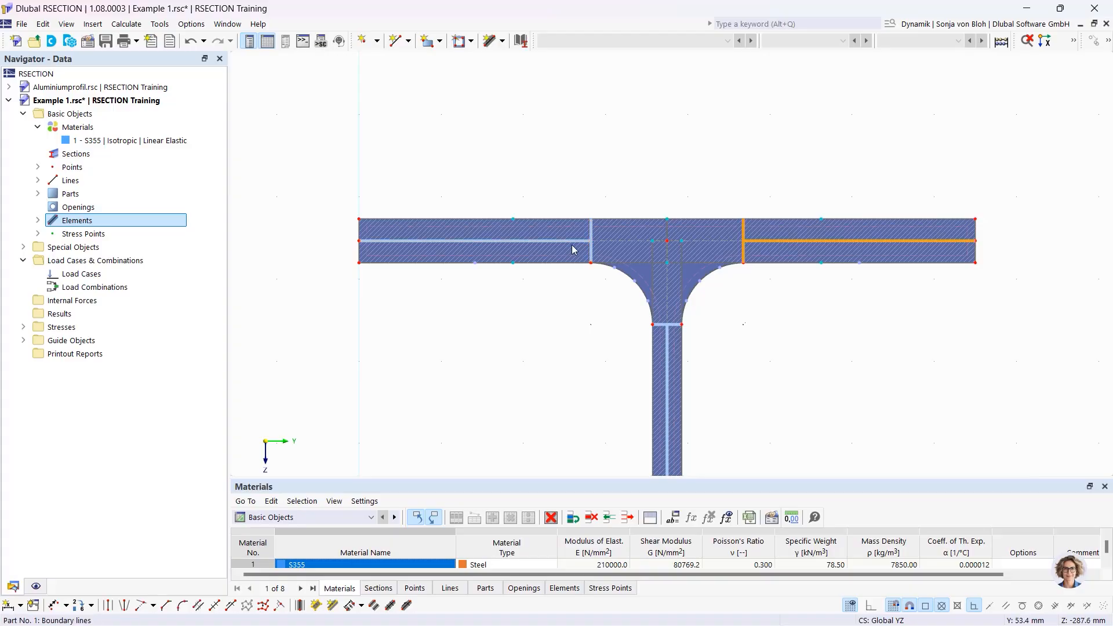
left_click(571, 240)
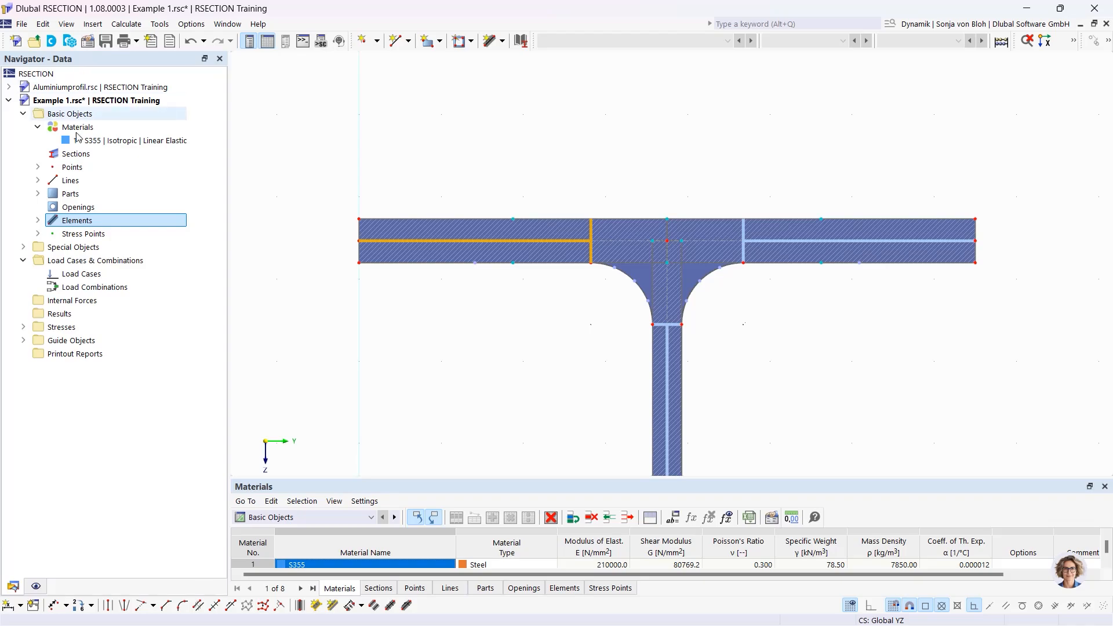
- Create two permanent load cases, LC1 named N and LC2 named My
right_click(79, 276)
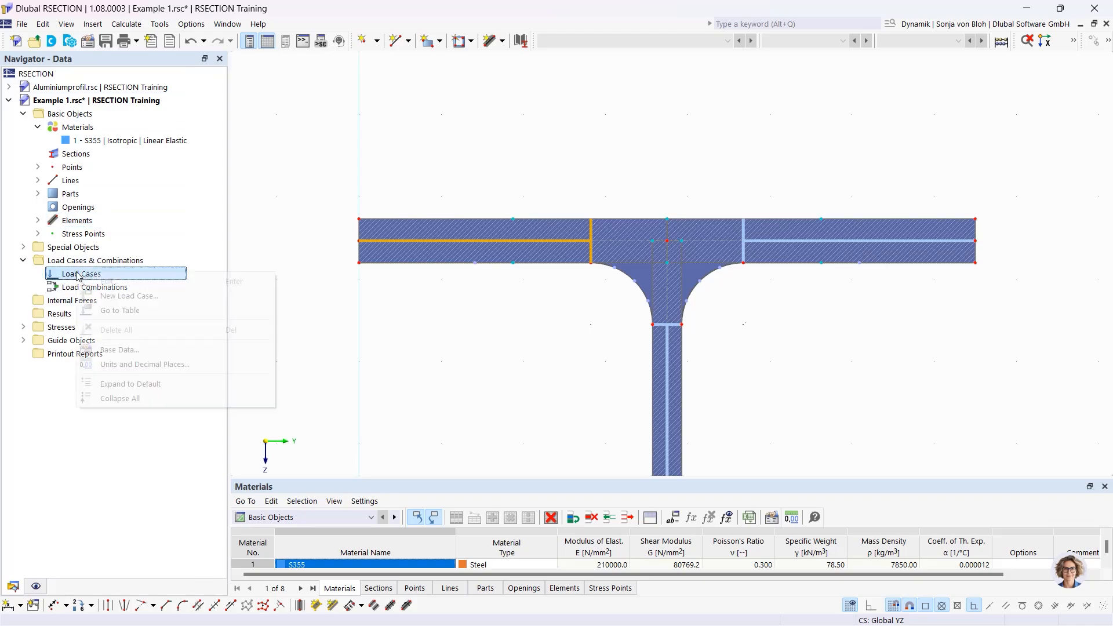
left_click(155, 299)
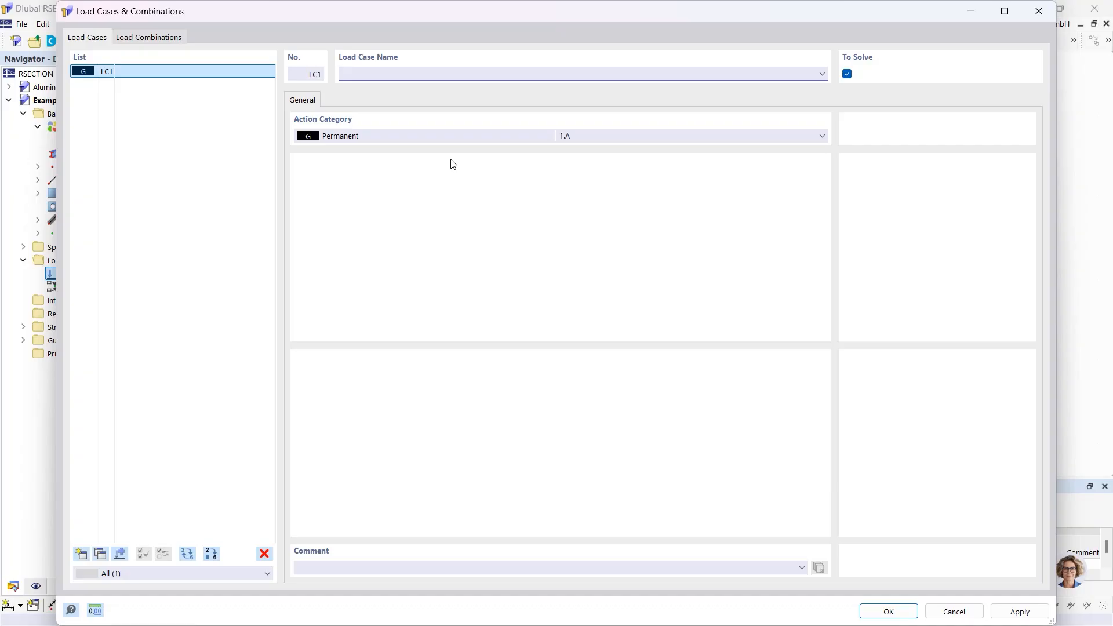
type("N")
left_click(82, 554)
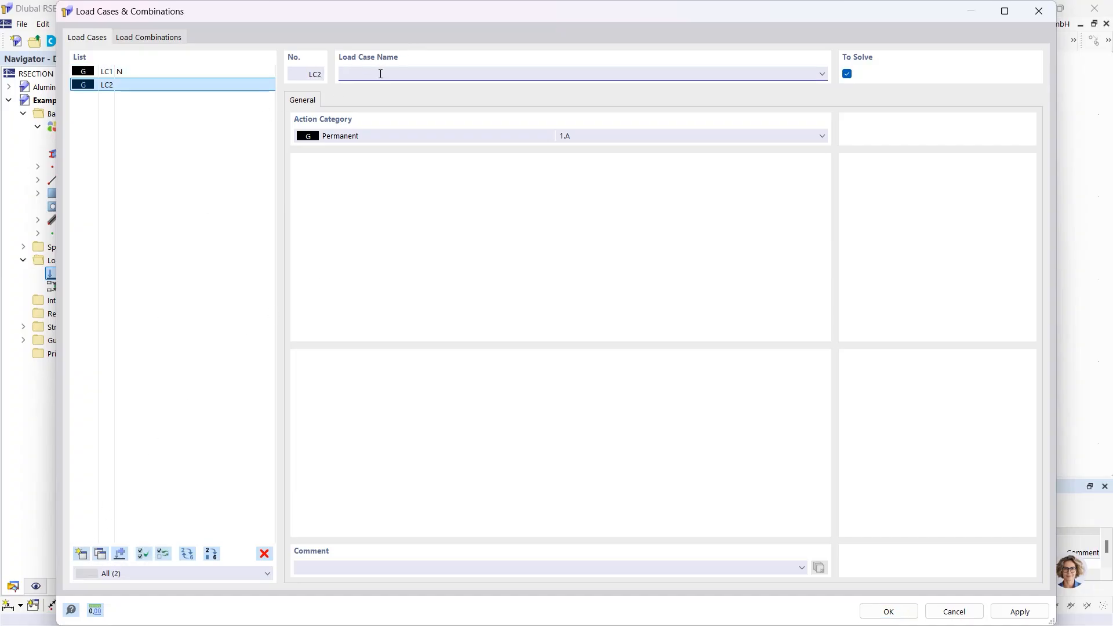
type("My")
- Create load combination CO1 from load cases LC1 and LC2, each with a factor of 1.00, and accept the load settings
left_click(166, 38)
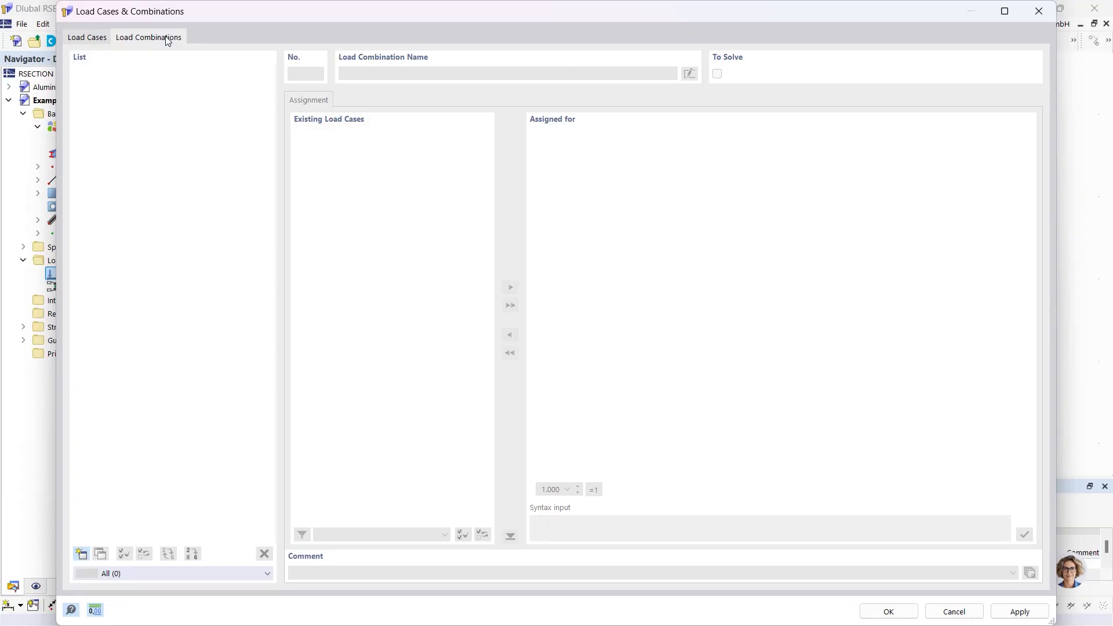
left_click(81, 554)
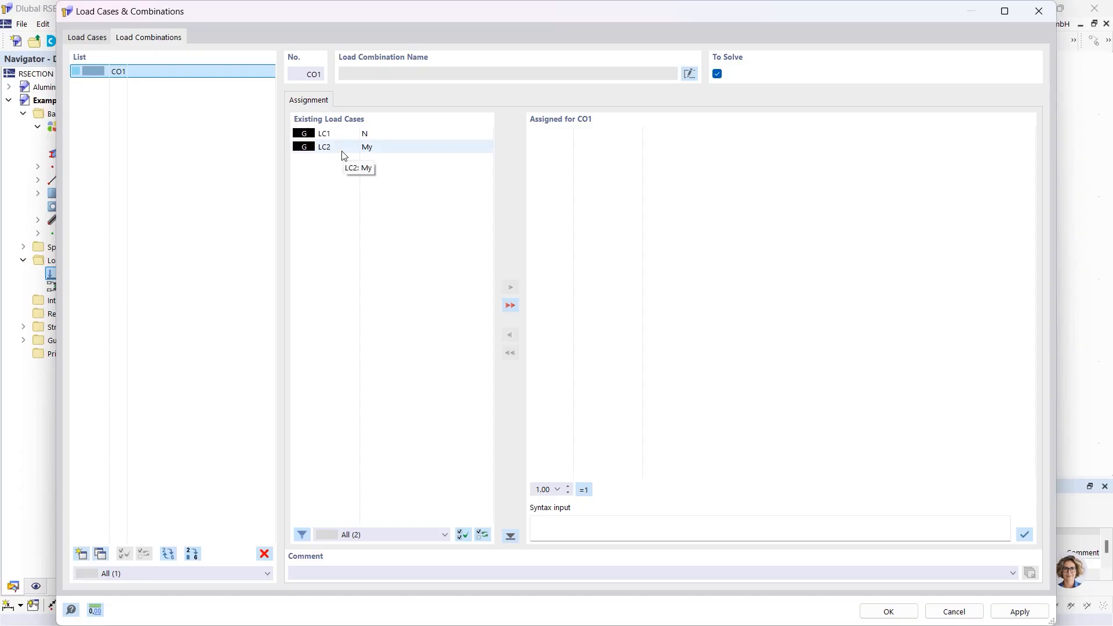
left_click(510, 306)
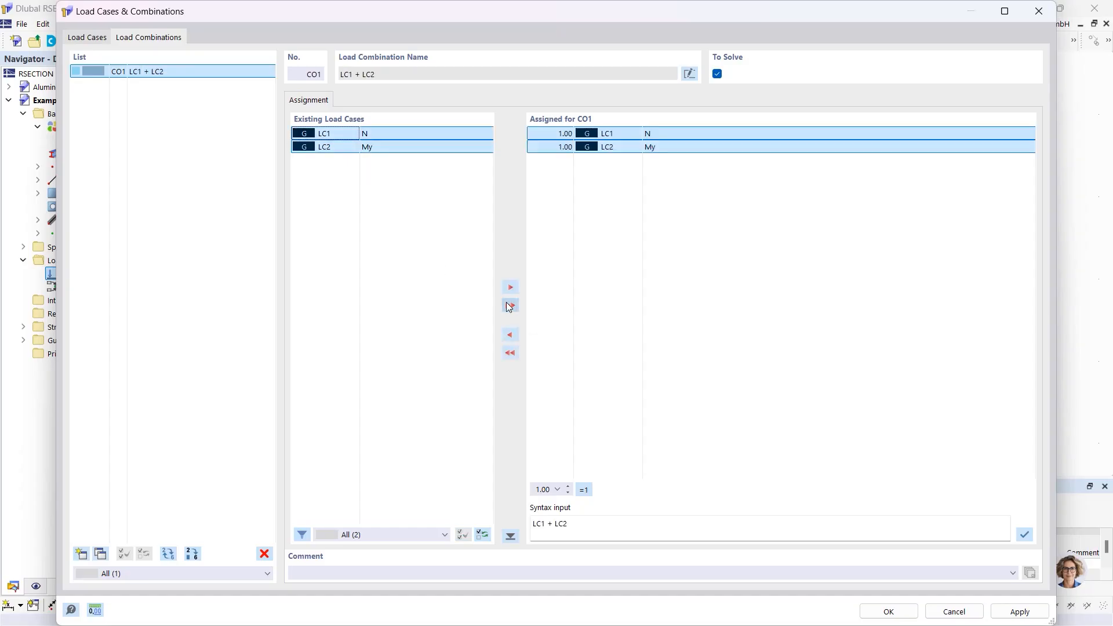
left_click(545, 134)
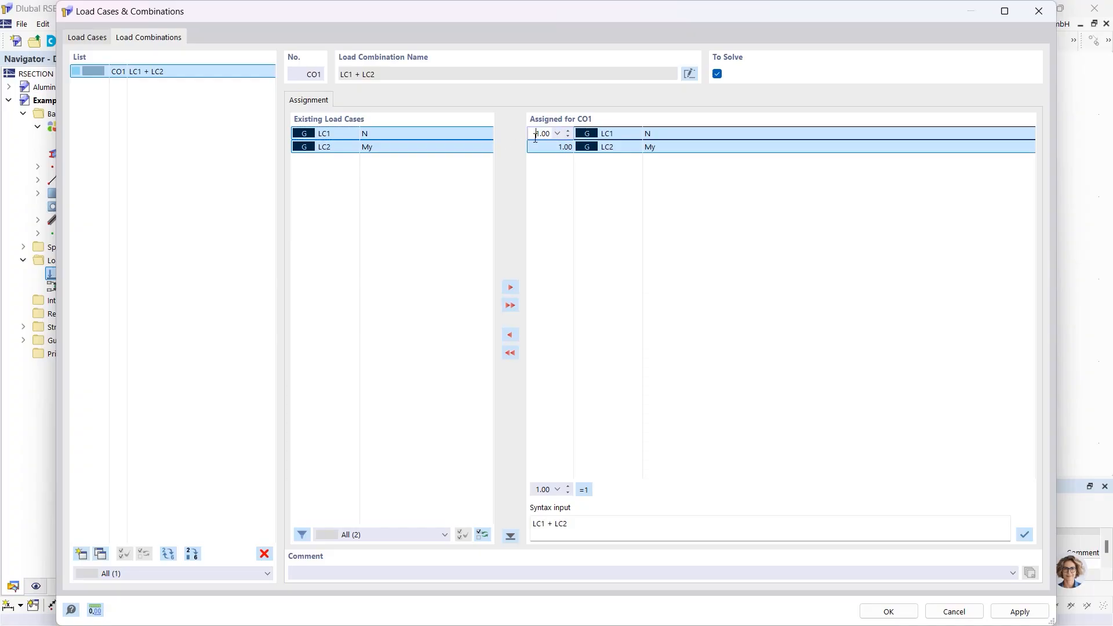
left_click(889, 611)
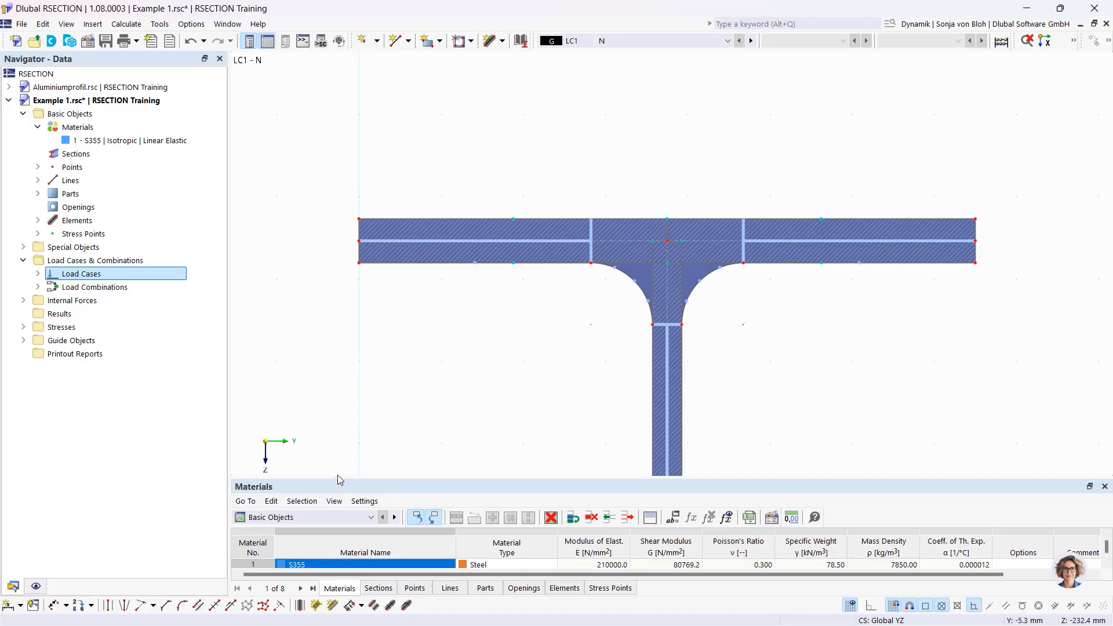
- Display the Internal Forces table below the model and adjust its height
left_click_drag(340, 479, 336, 351)
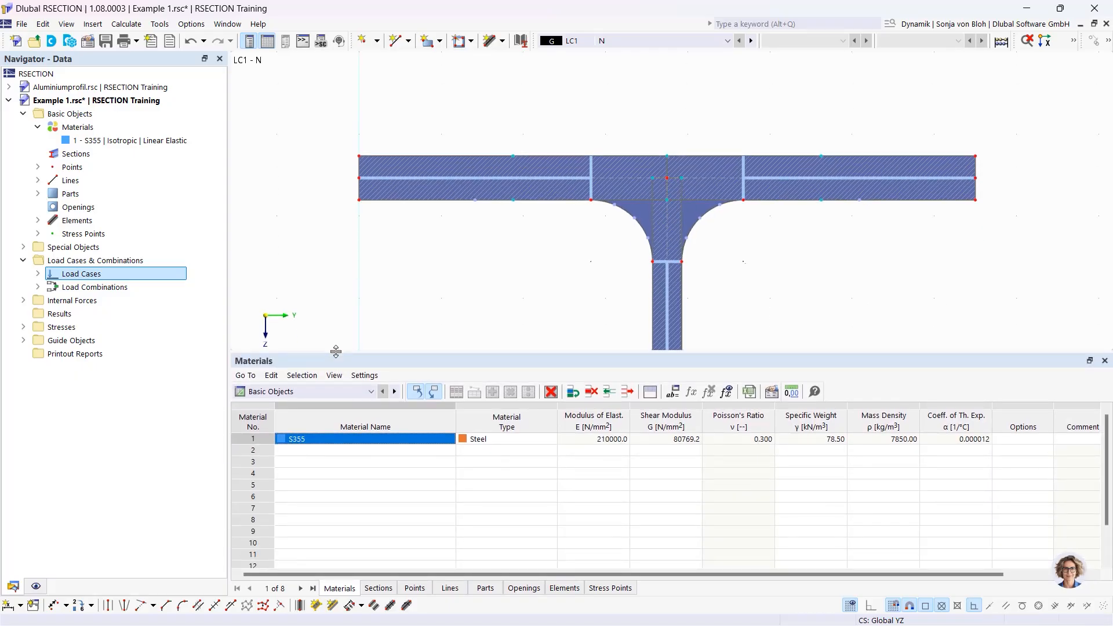
left_click(370, 392)
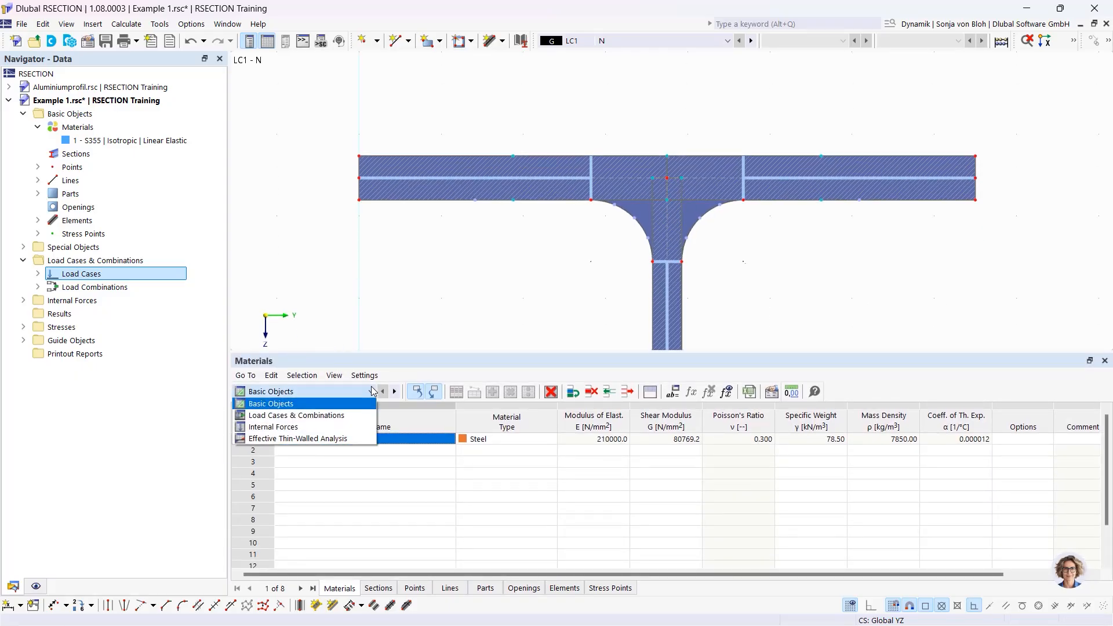
left_click(306, 427)
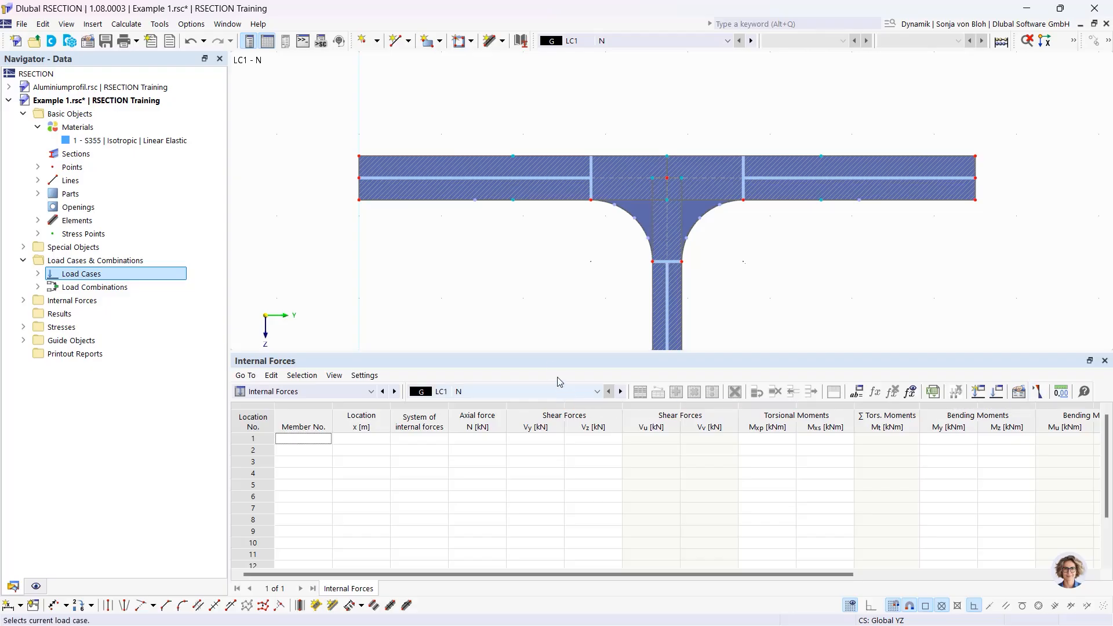
left_click_drag(552, 352, 553, 452)
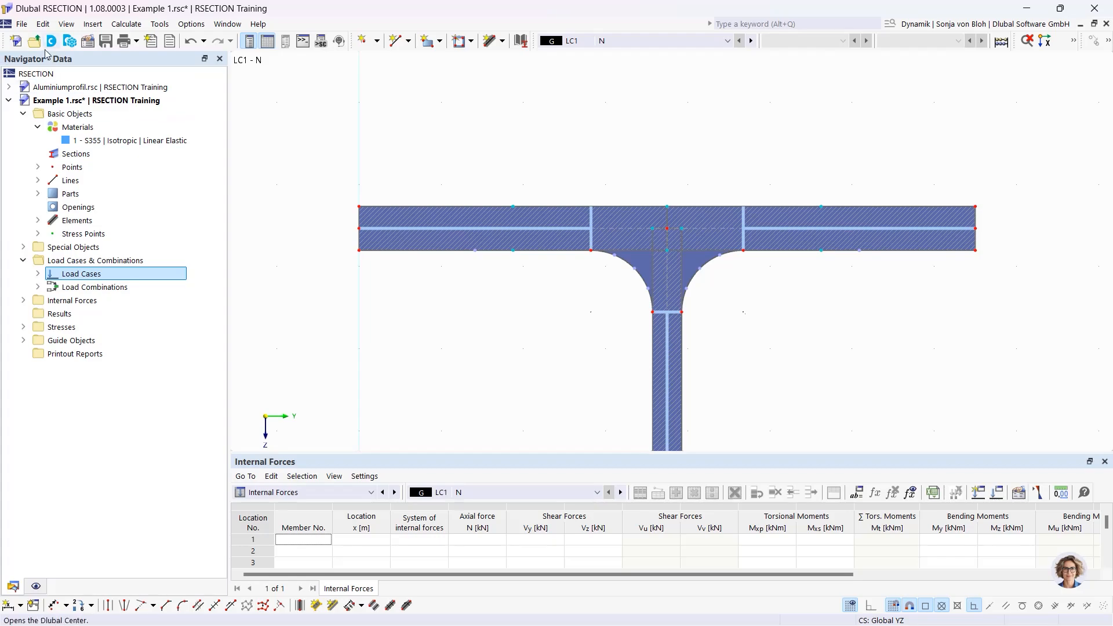
- Add internal forces for load case LC1 on member 1 with an axial force N of -10 kN
left_click(23, 300)
left_click(37, 314)
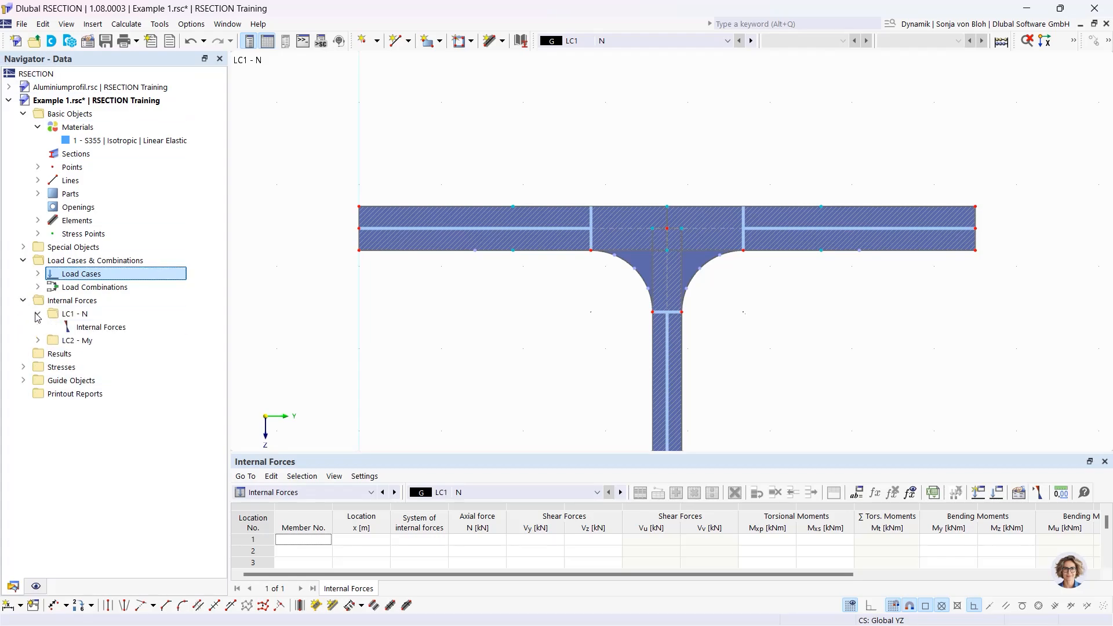
left_click(116, 328)
double_click(117, 328)
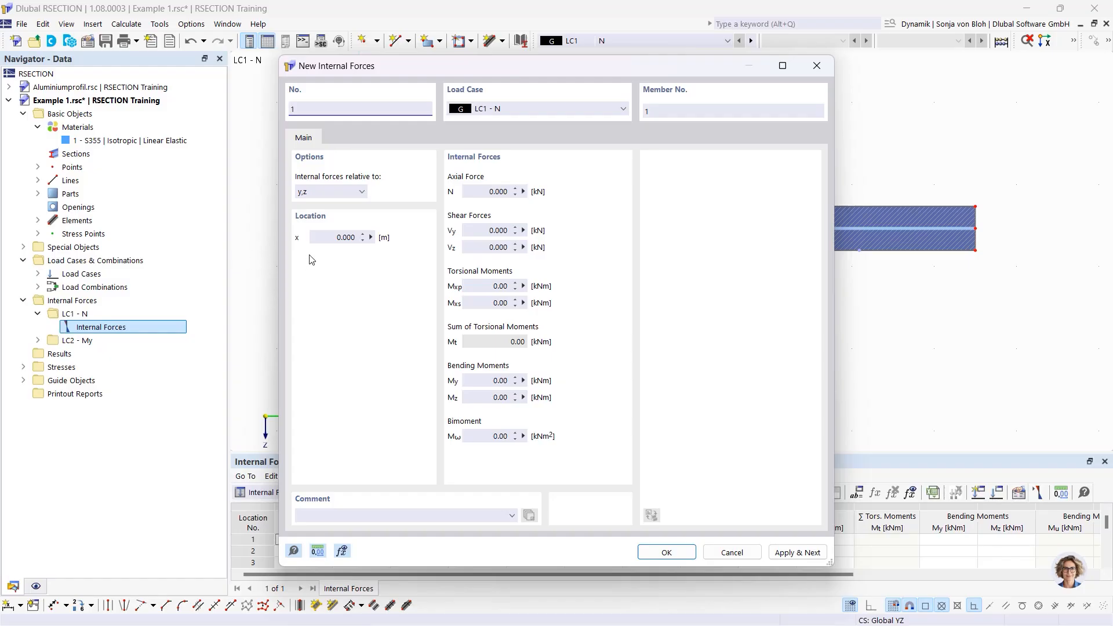
left_click(472, 192)
type("-10")
left_click(488, 231)
left_click(793, 555)
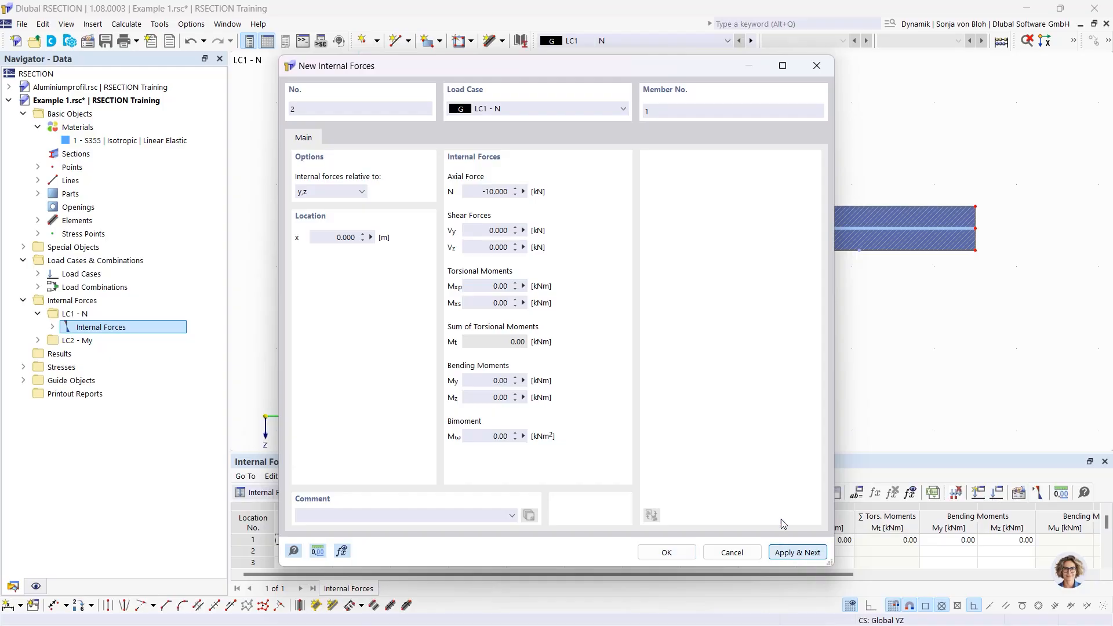
- Add internal forces for load case LC2 with axial force N of 0 and bending moment My of 100 kNm
left_click(566, 113)
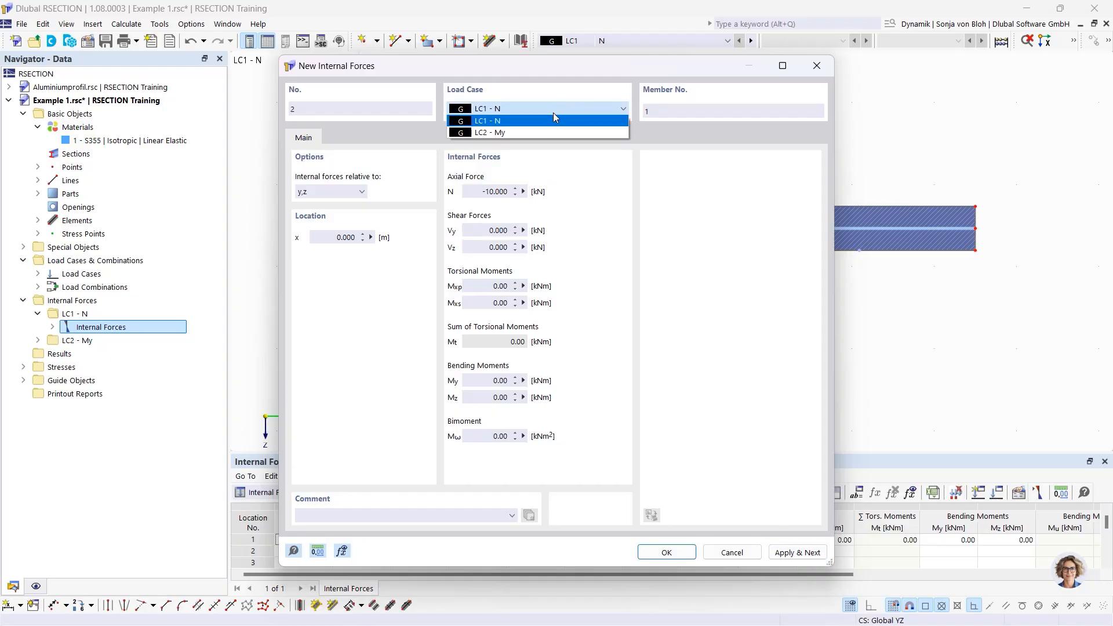
left_click(530, 128)
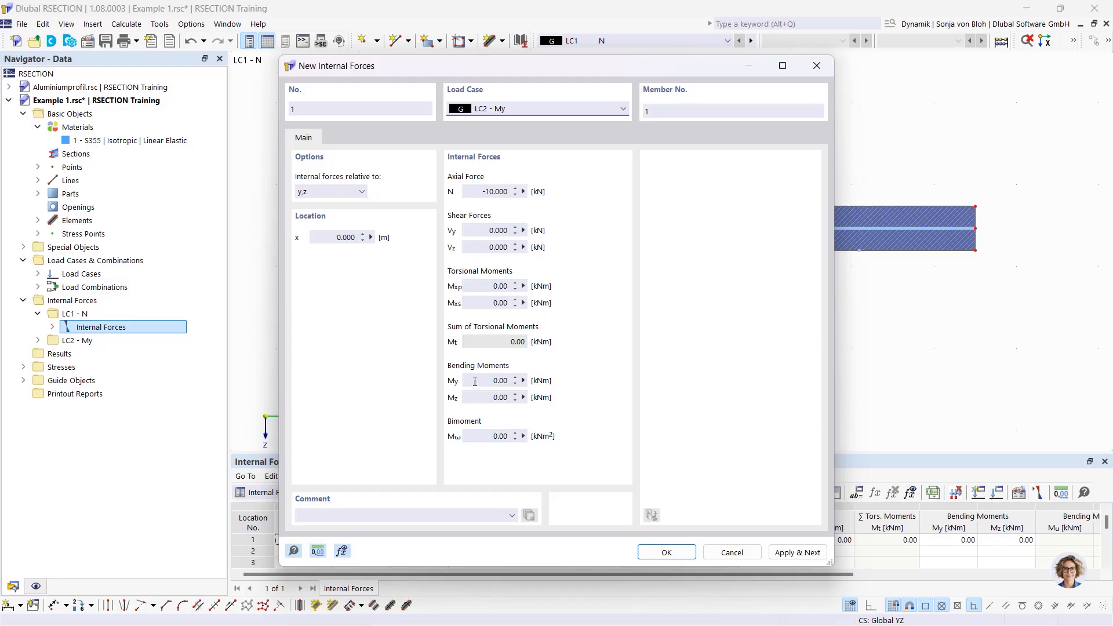
left_click_drag(473, 186, 548, 188)
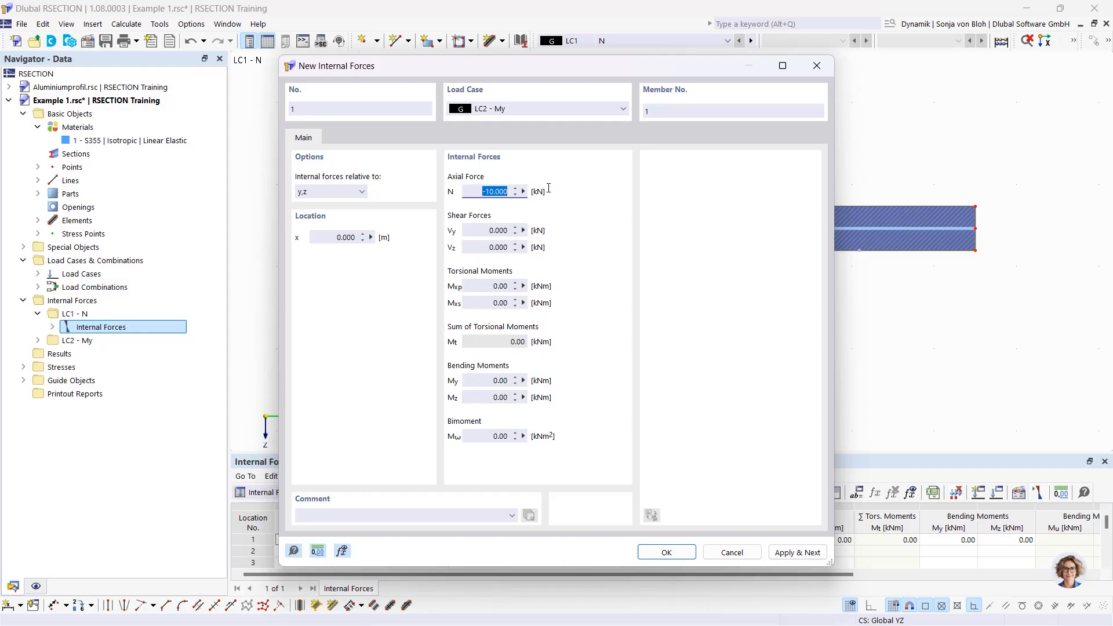
type("0")
left_click_drag(481, 381, 568, 379)
type("100")
left_click(666, 551)
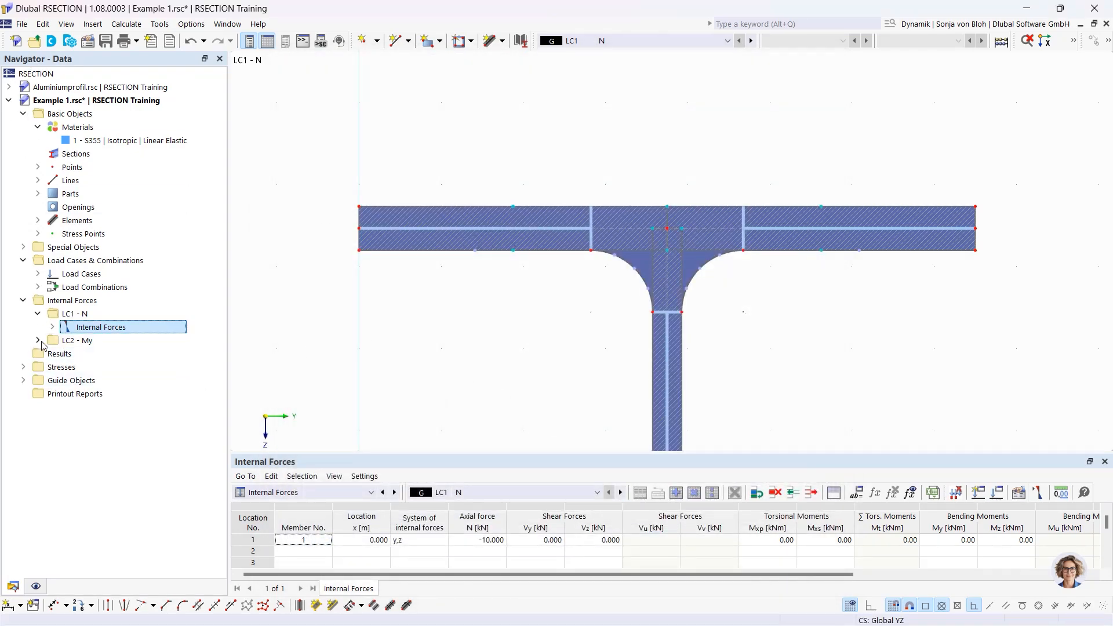
- Review the internal forces entries stored under load cases LC1 and LC2
left_click(52, 327)
left_click(119, 341)
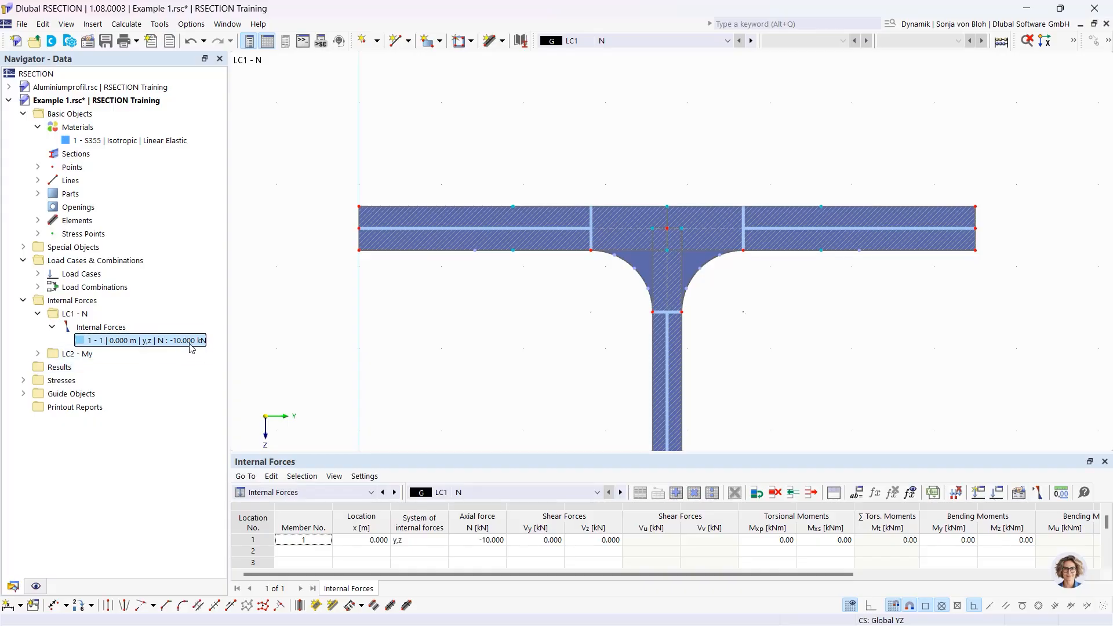
left_click(37, 353)
left_click(54, 367)
left_click(85, 381)
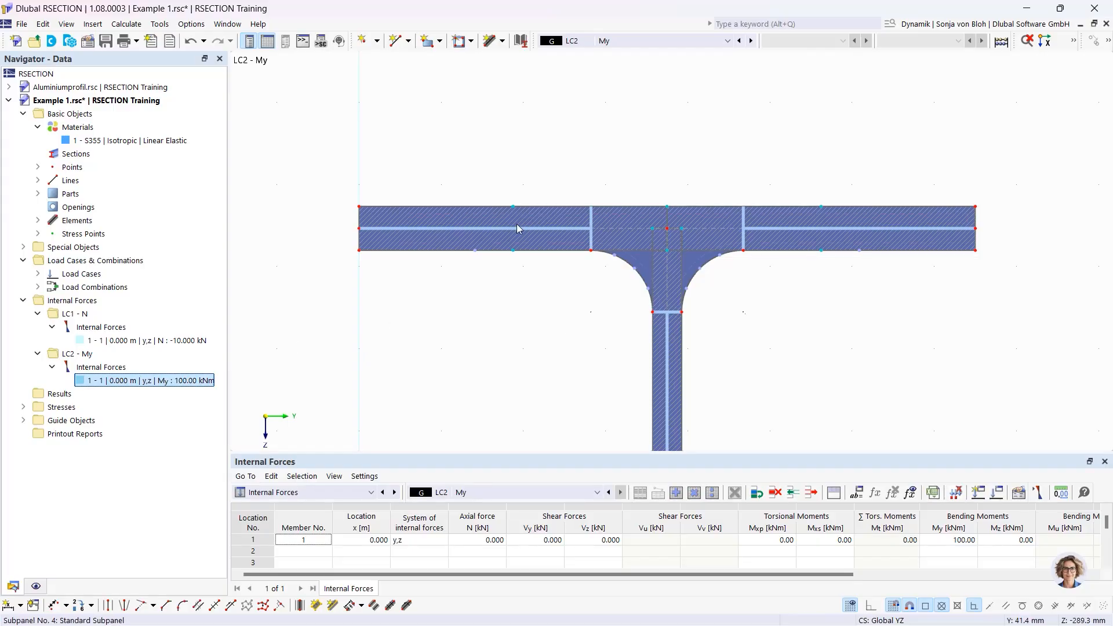
- Expand the list of stress points and start a new standard stress point numbered 100
mouse_move(512, 207)
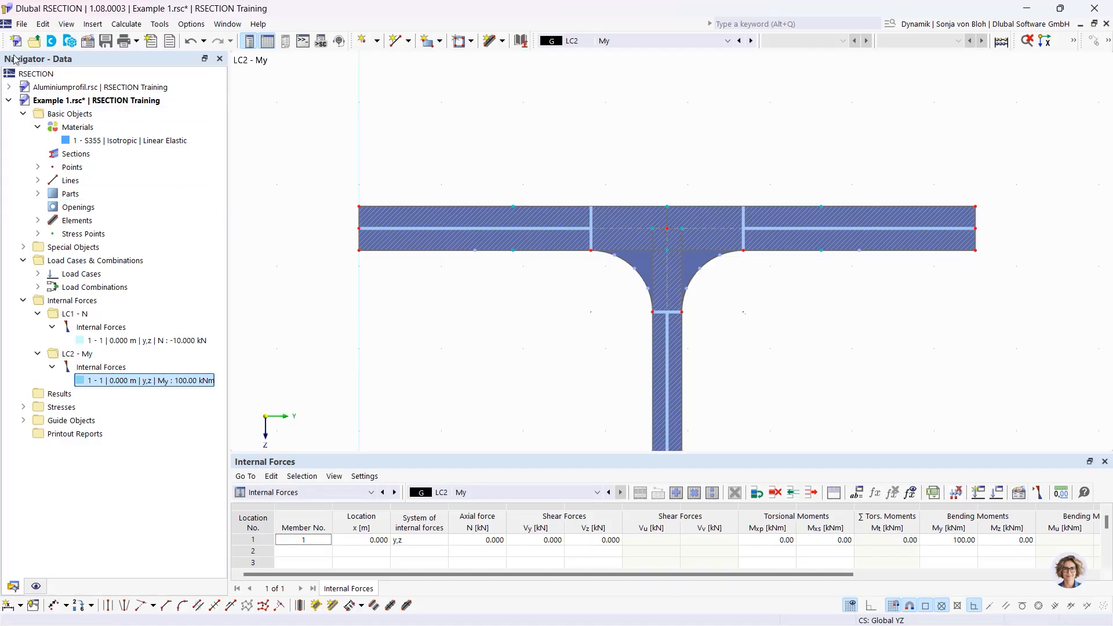
left_click(38, 234)
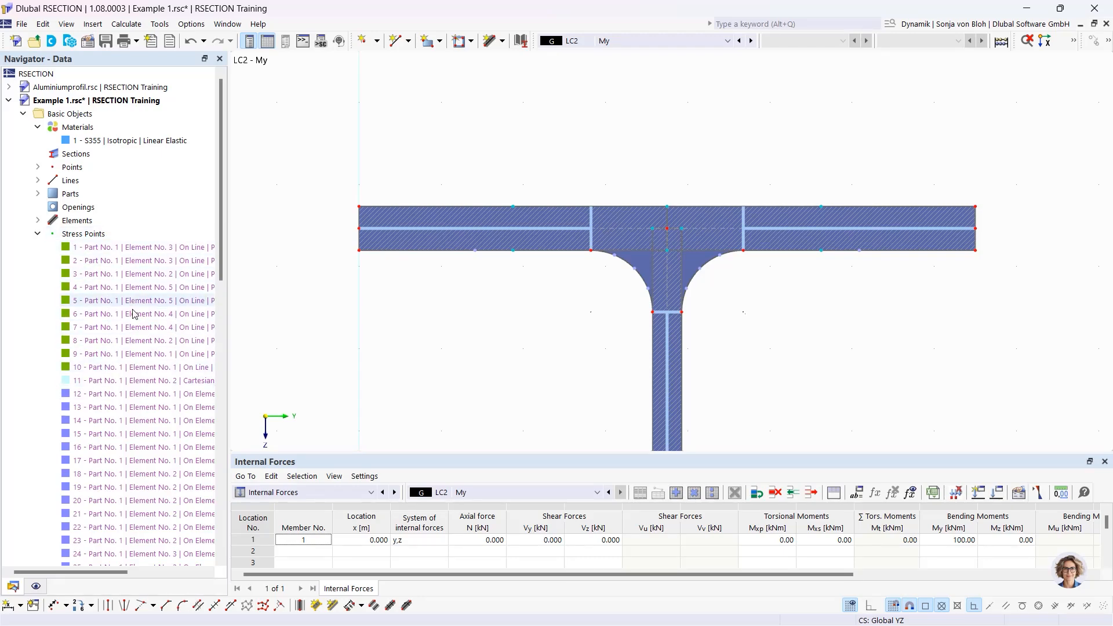
right_click(97, 239)
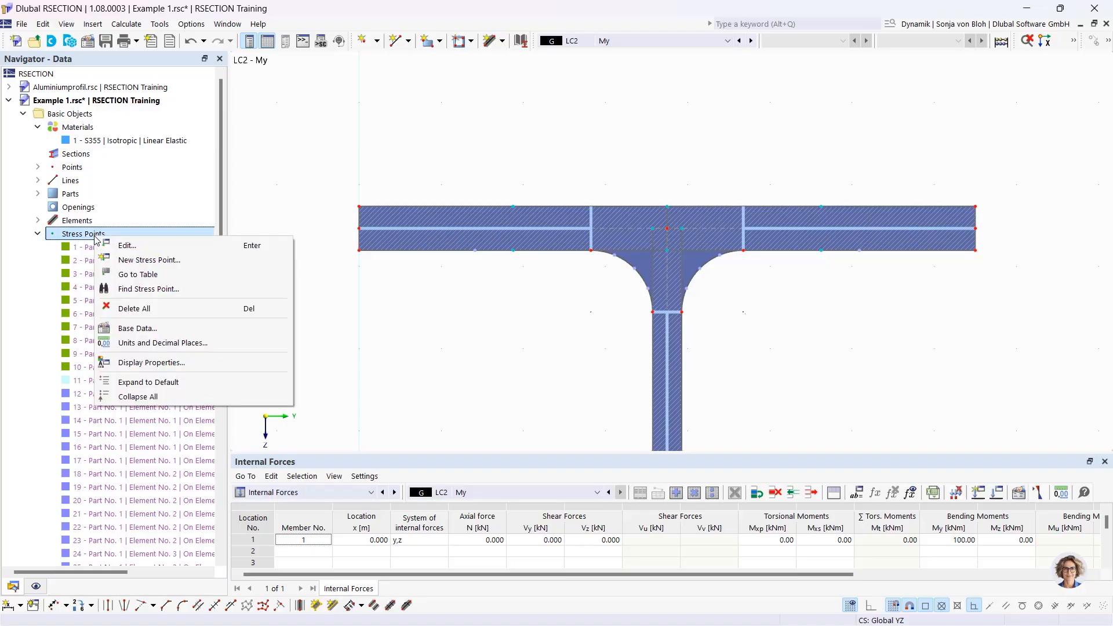
left_click(139, 261)
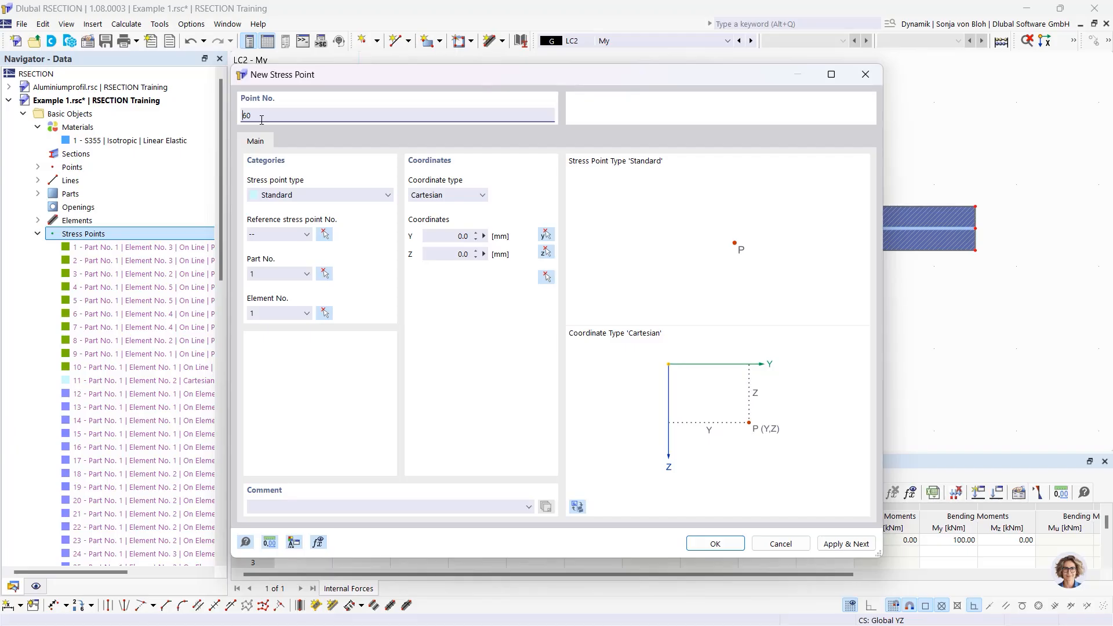
left_click_drag(262, 116, 220, 110)
type("100")
- Set the new stress point's Cartesian coordinates to Y 75 mm and Z -100 mm
left_click(449, 234)
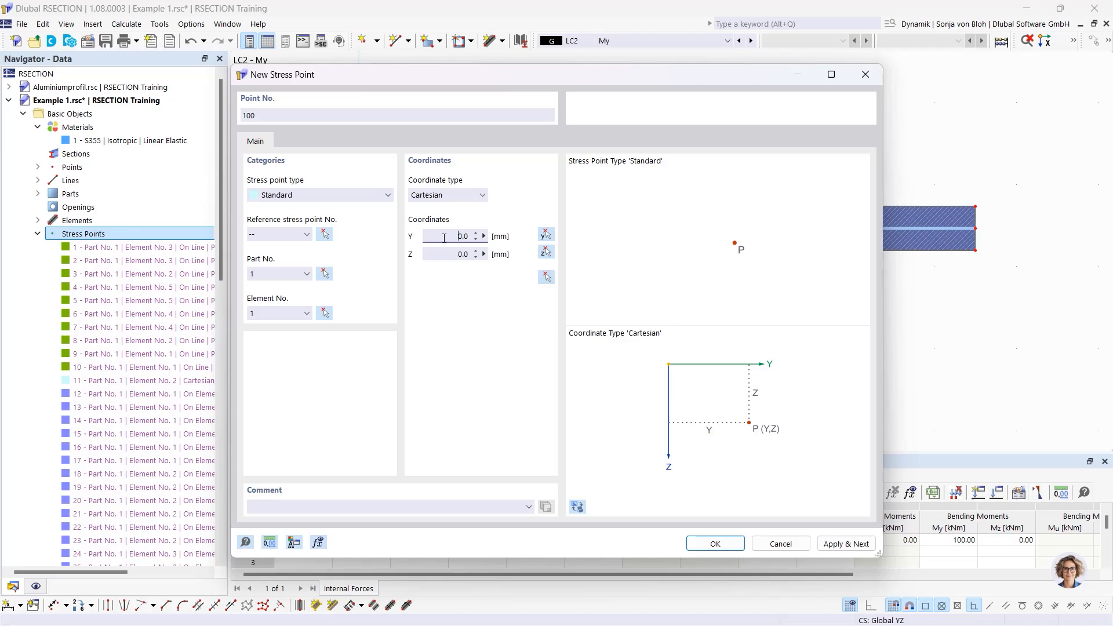
double_click(477, 243)
type("75")
double_click(454, 257)
key("BackSpace")
type("-100")
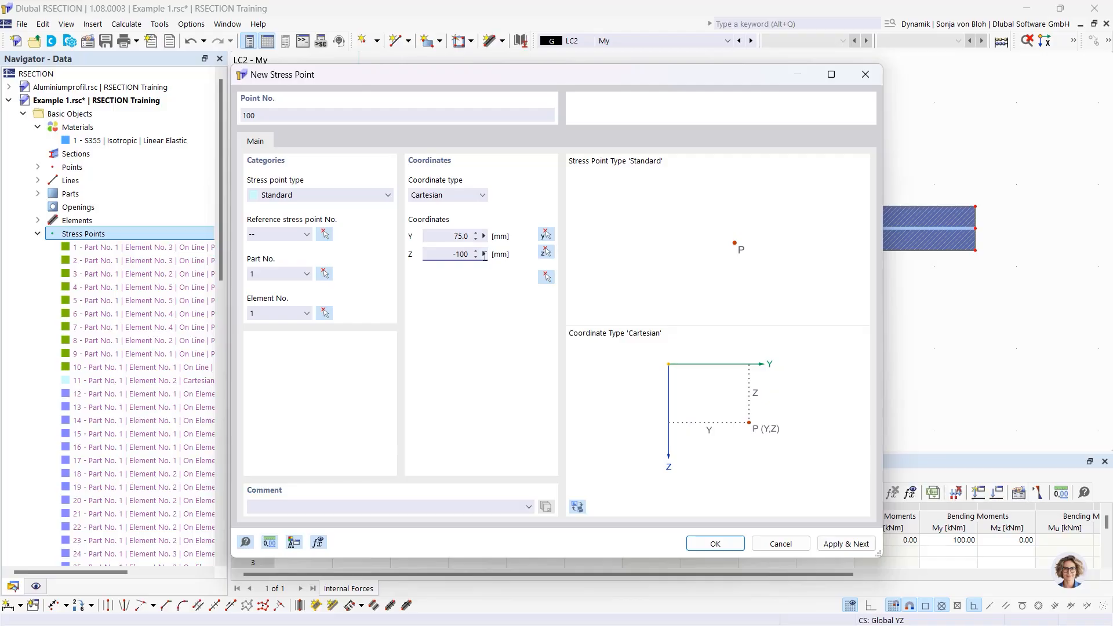
- Create the new stress point 100 and locate it on the web of the I-section
left_click(714, 543)
scroll(427, 154, "down", 5)
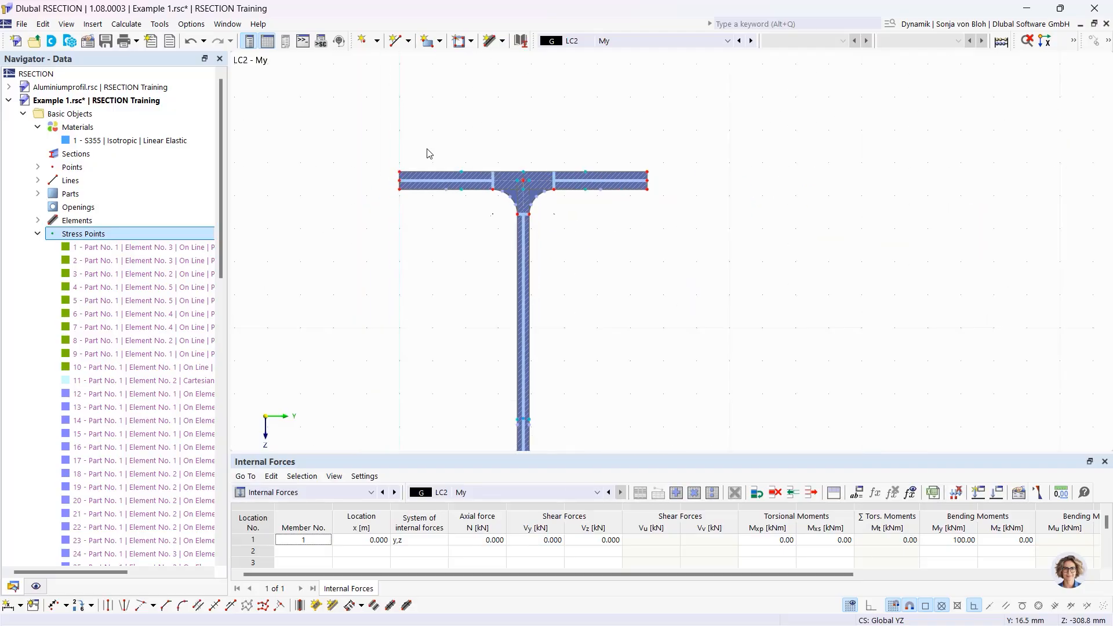
middle_click_drag(481, 277, 508, 223)
scroll(516, 266, "up", 3)
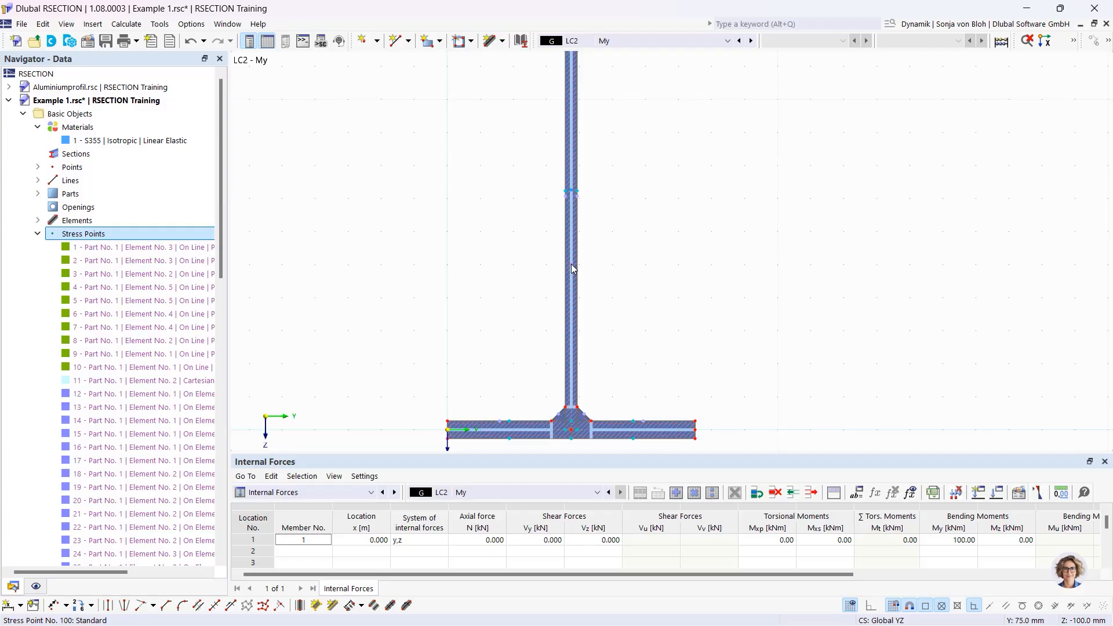
mouse_move(572, 268)
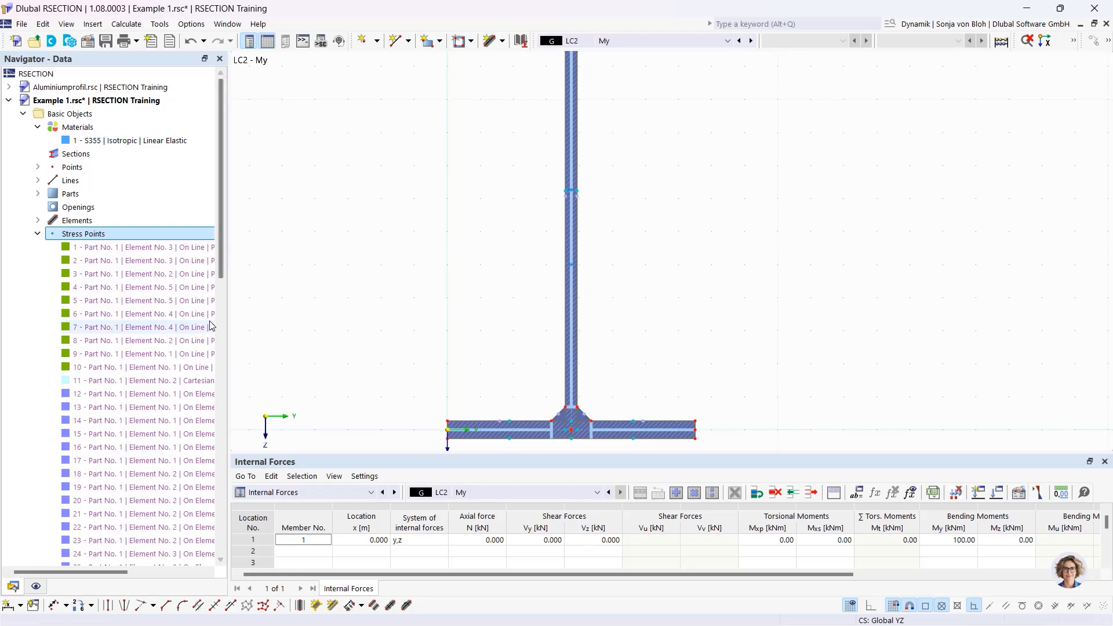
- Display the object numbering including stress point numbers to identify the new point, and hide all numbering again
left_click(36, 587)
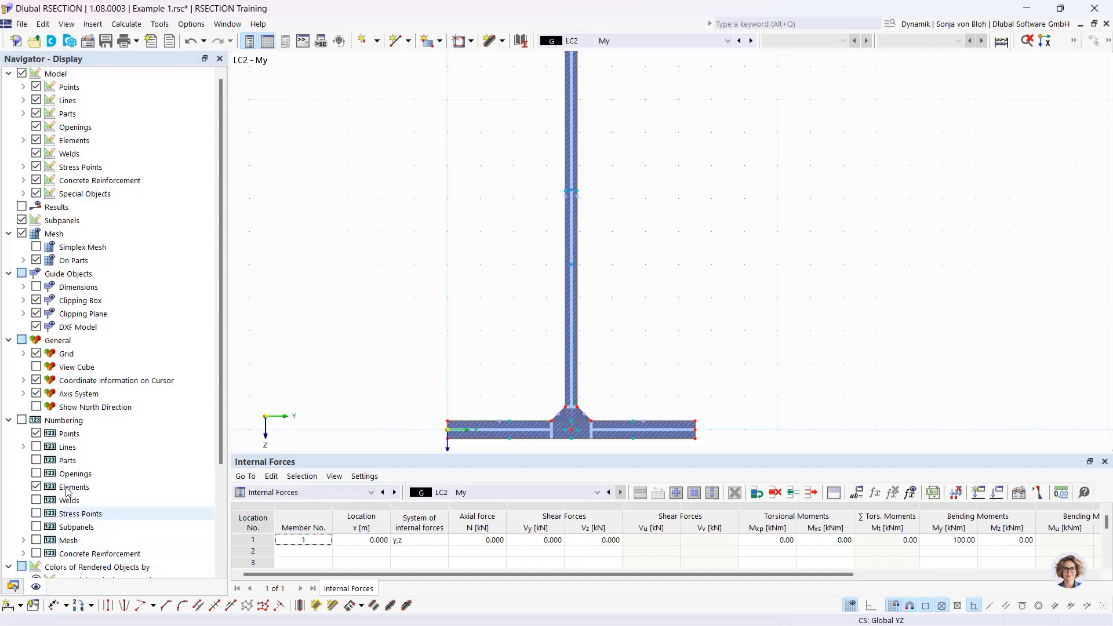
left_click(22, 421)
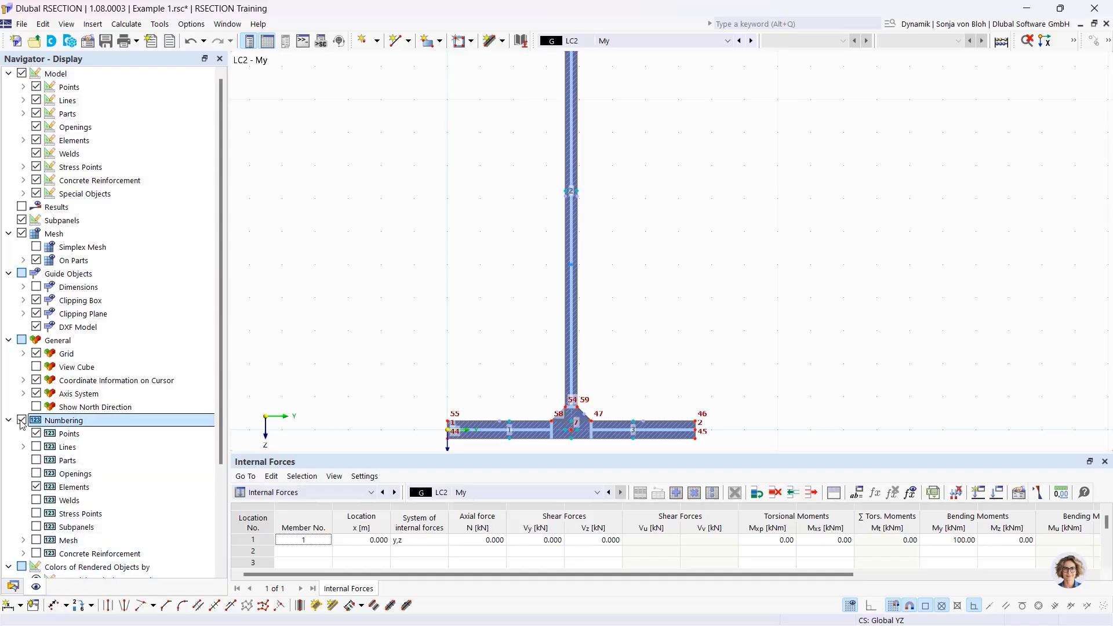
scroll(22, 422, "down", 3)
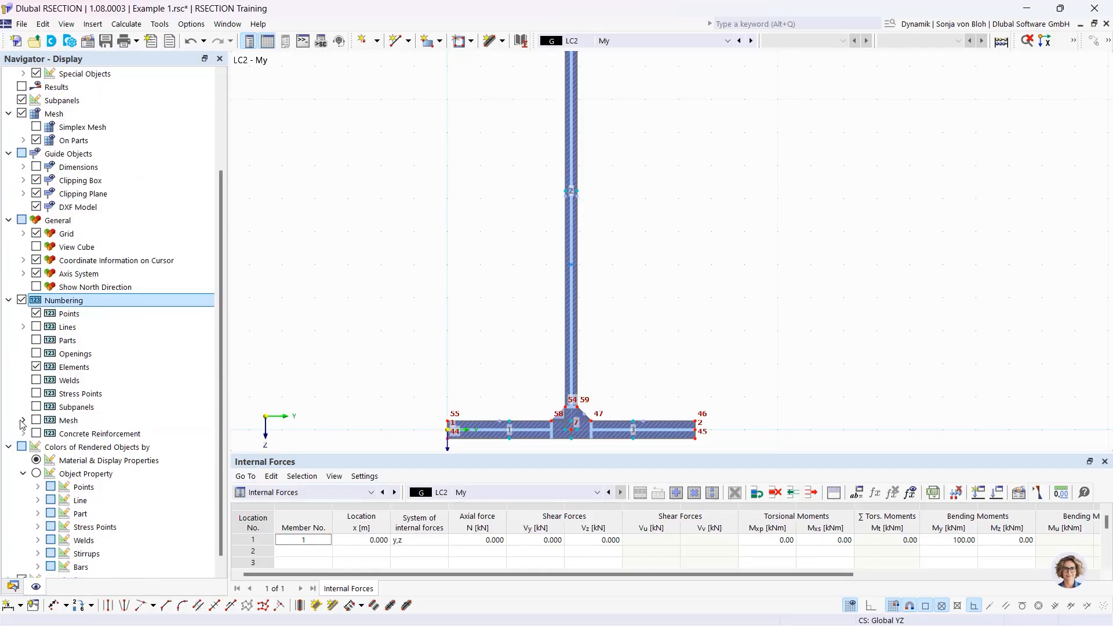
left_click(35, 395)
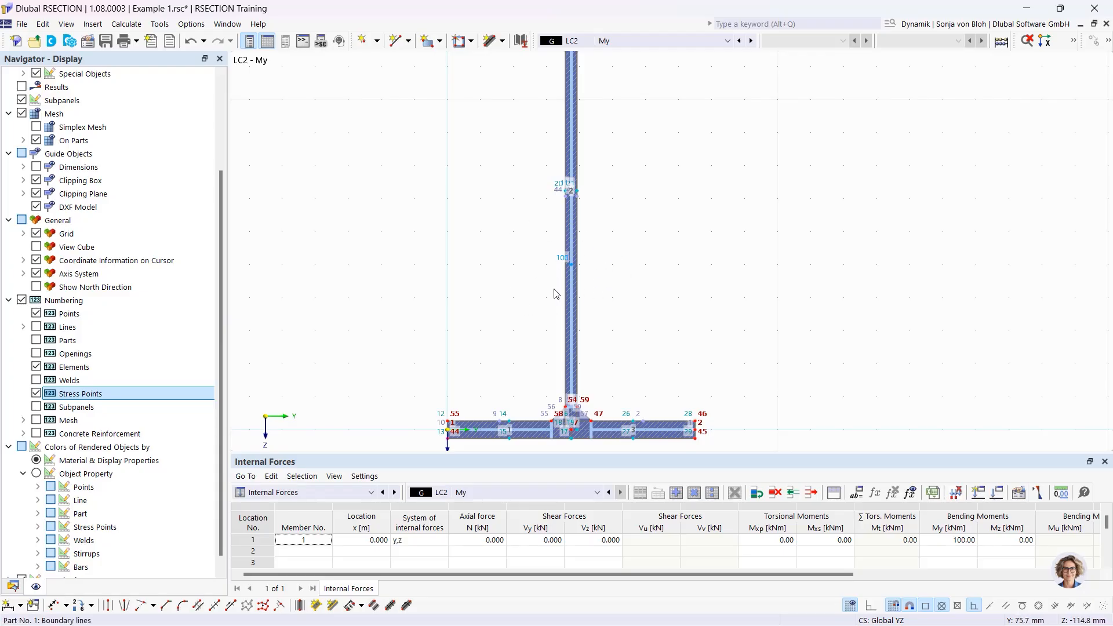
left_click(22, 300)
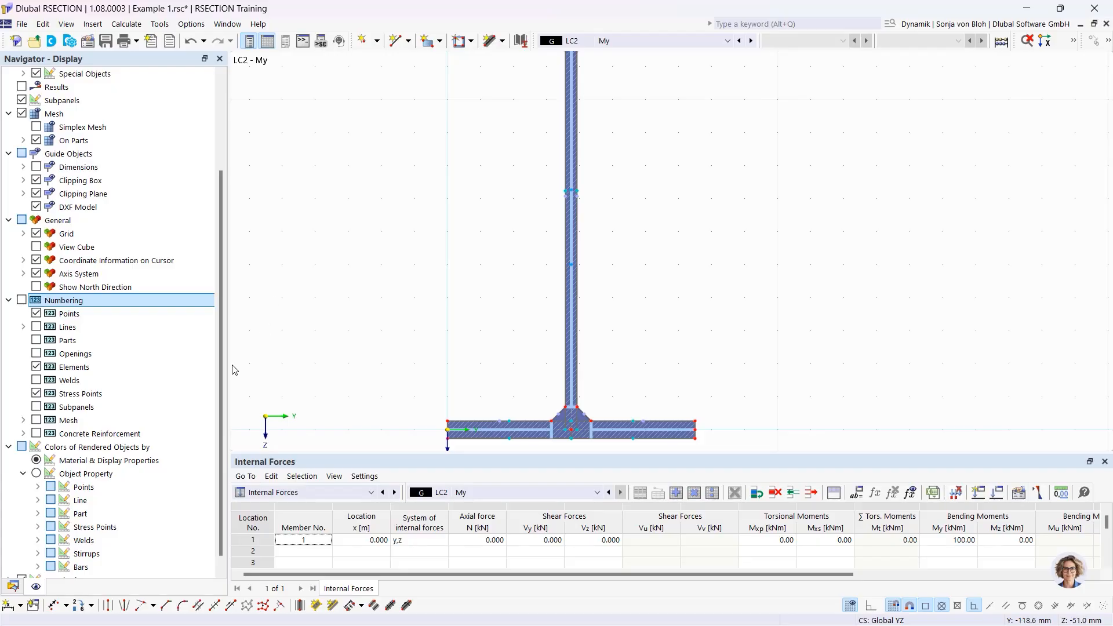
- Collapse the stress point list in the model data and open the existing stress configuration for editing
left_click(13, 586)
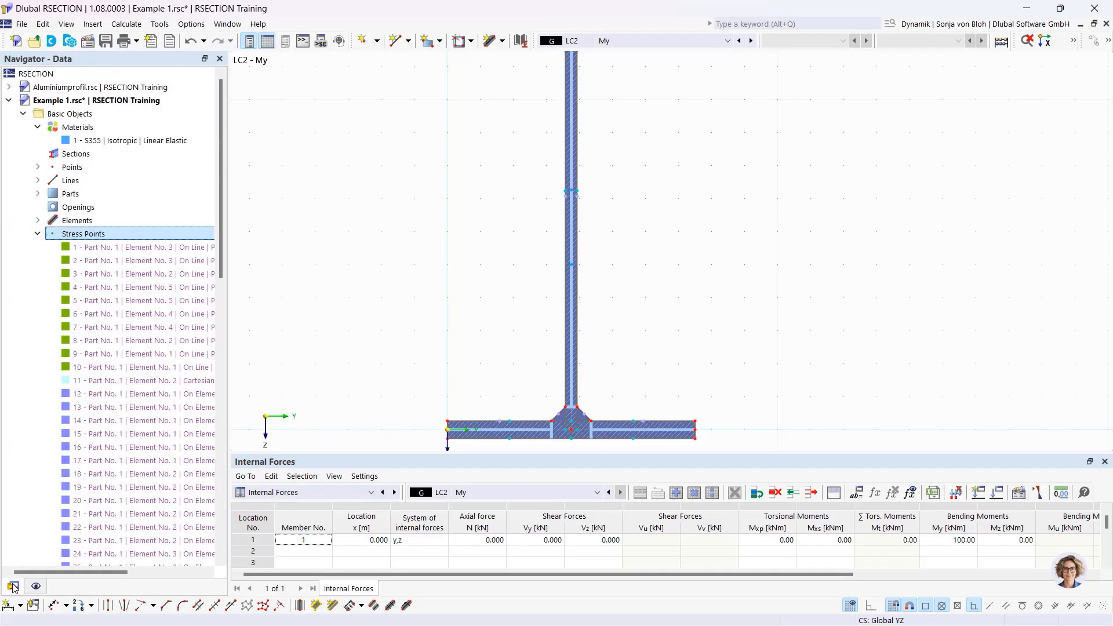
left_click(39, 234)
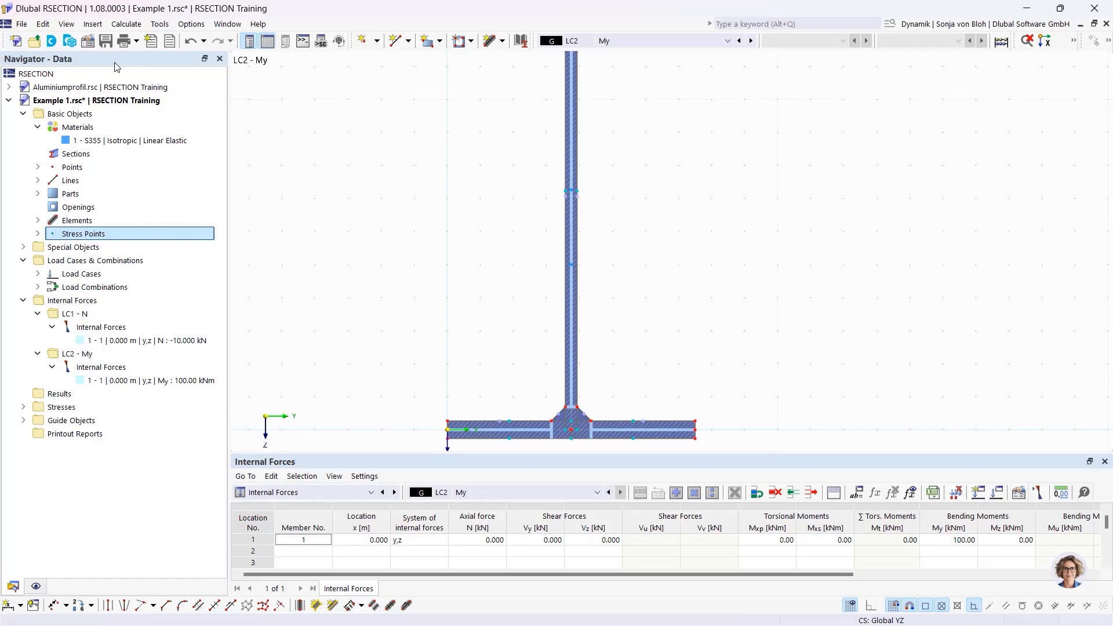
left_click(24, 407)
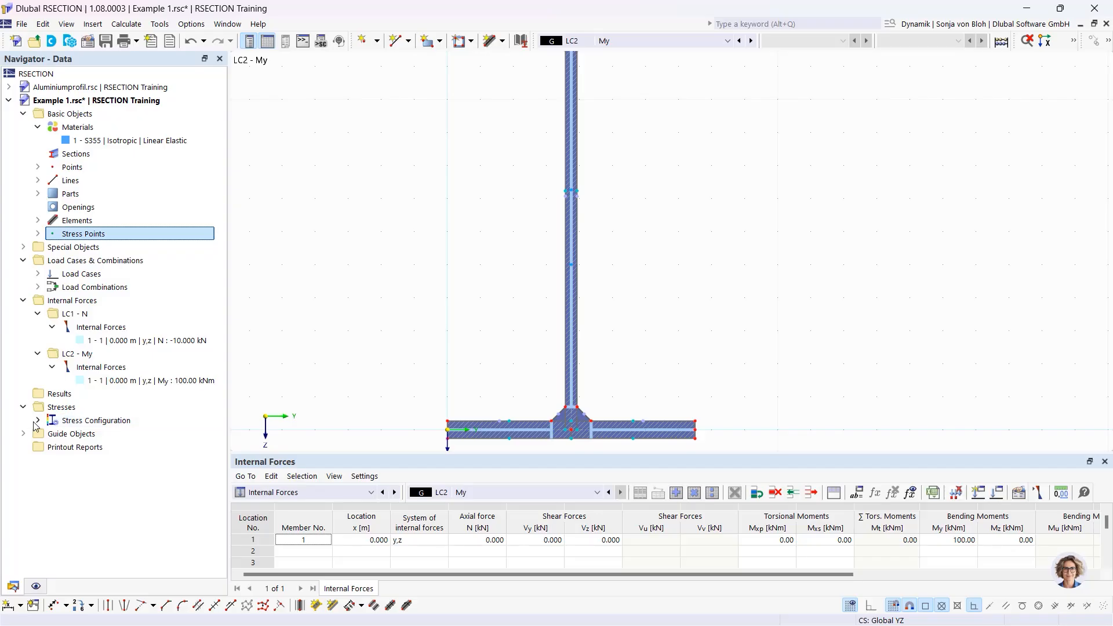
left_click(37, 421)
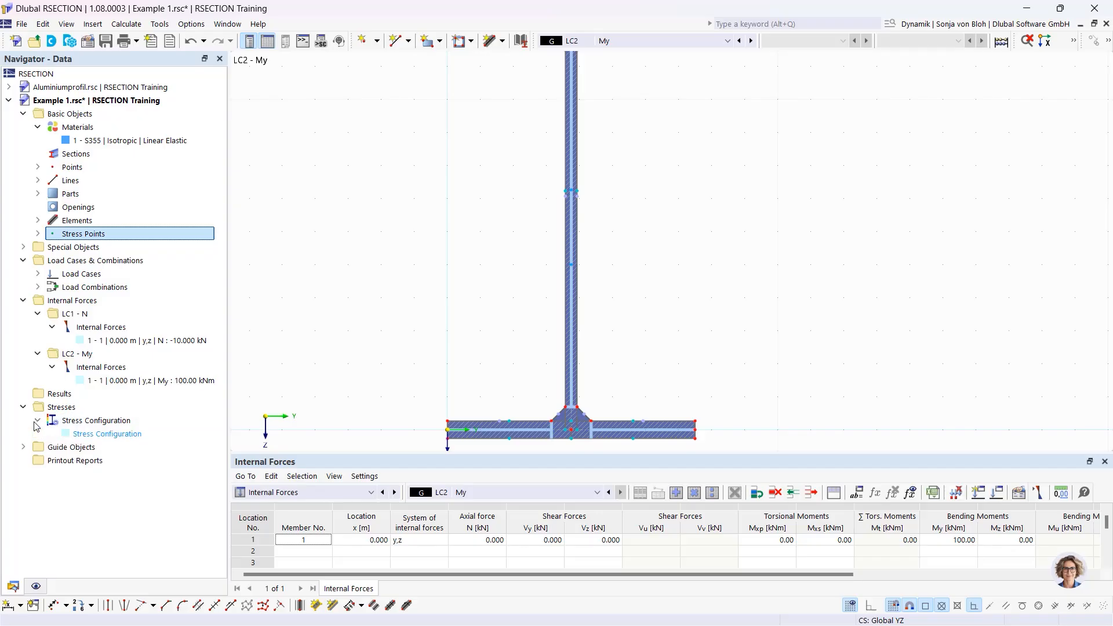
double_click(104, 434)
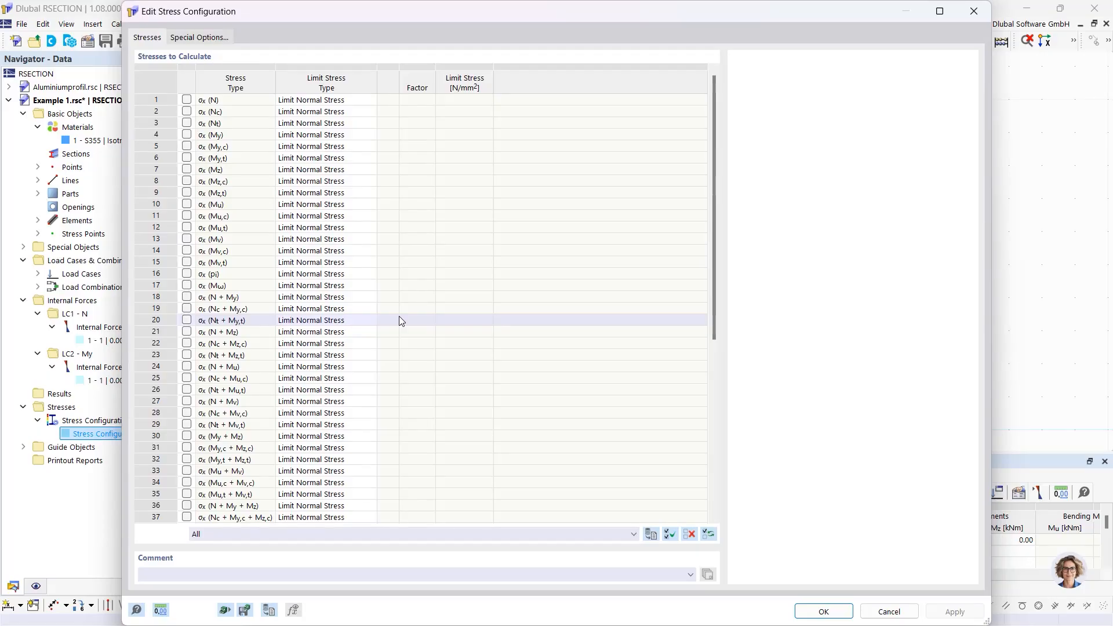
- Examine the definitions of the stress types σx,tot, τtot and σeqv,von Mises, and accept the stress configuration
scroll(399, 320, "down", 4)
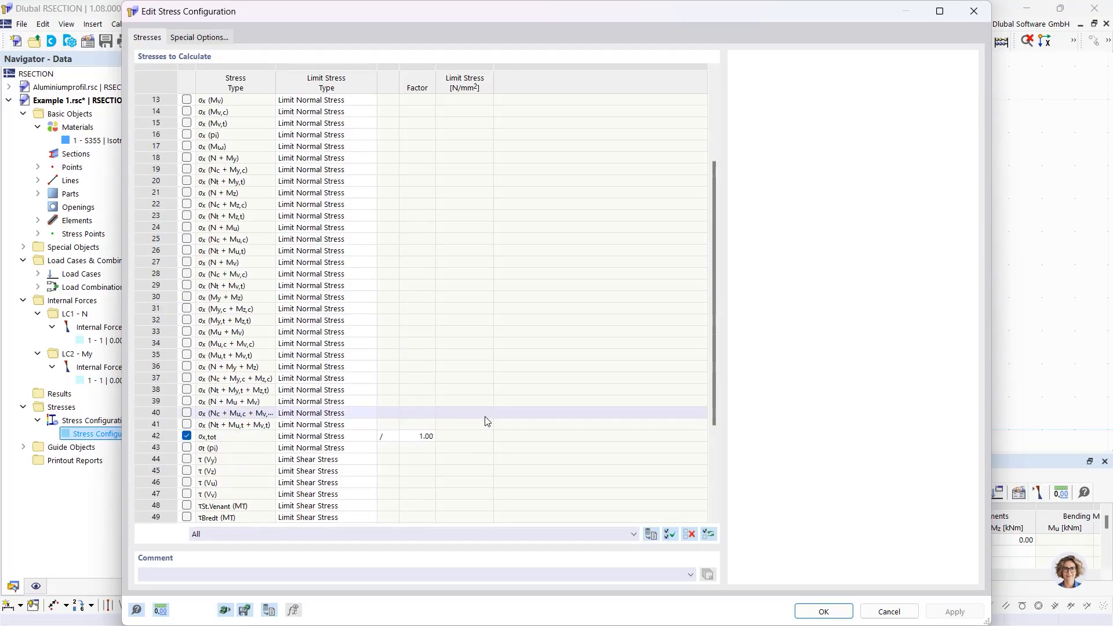
scroll(378, 438, "down", 4)
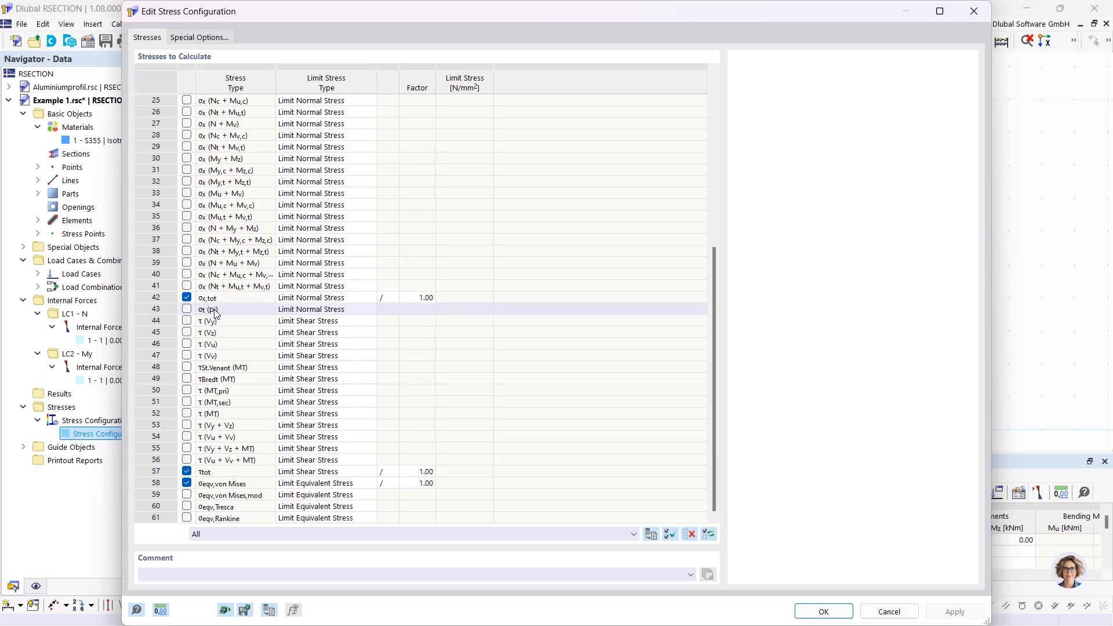
left_click(243, 297)
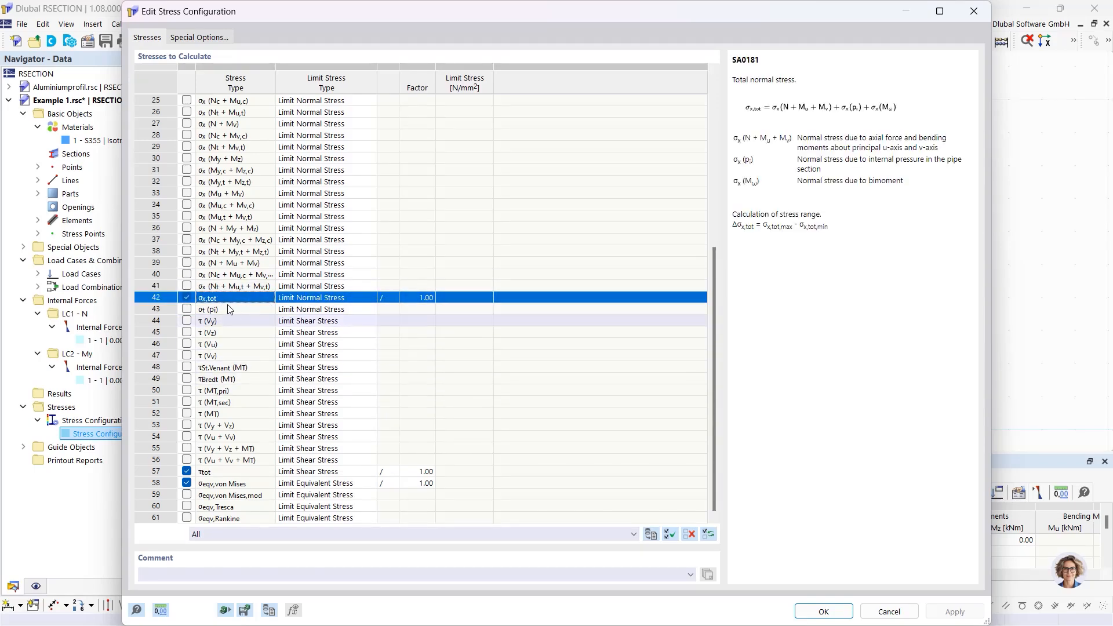
left_click(235, 472)
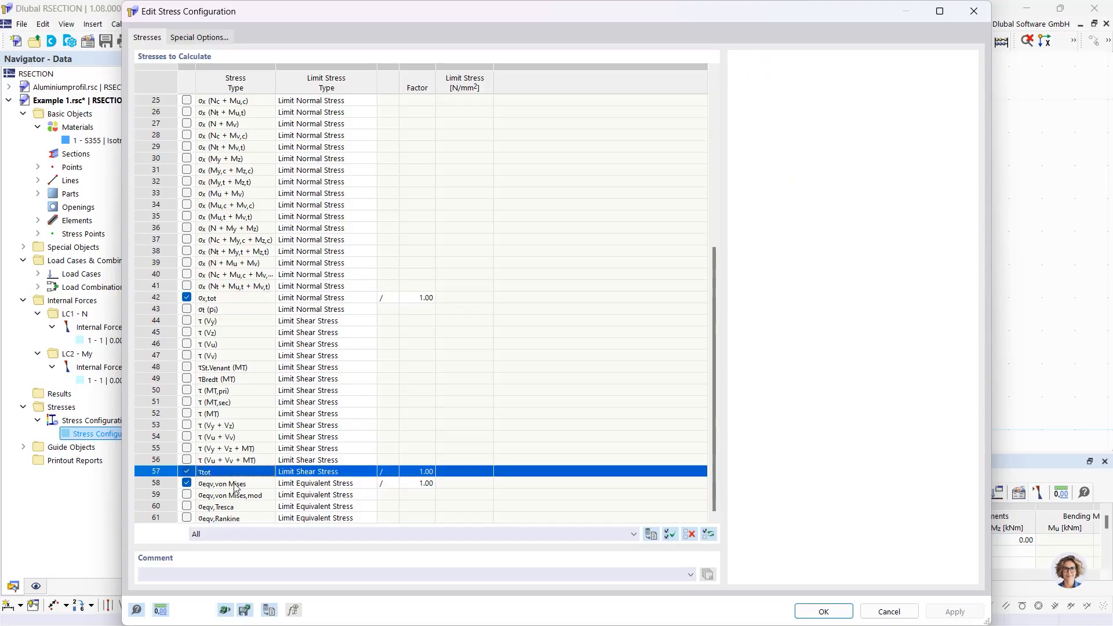
left_click(246, 483)
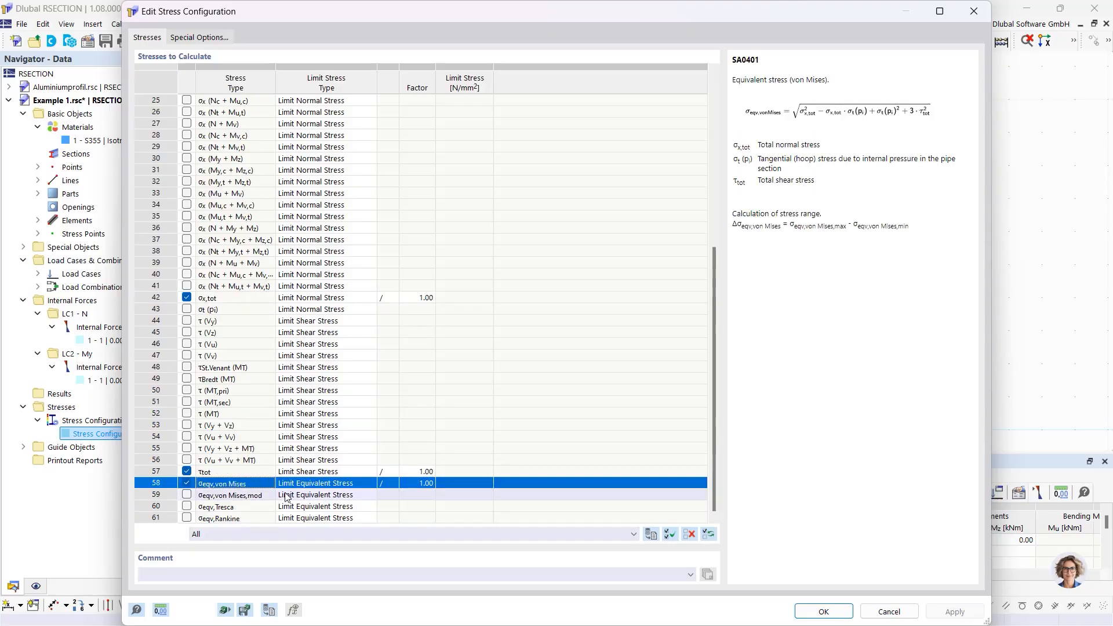
left_click(823, 612)
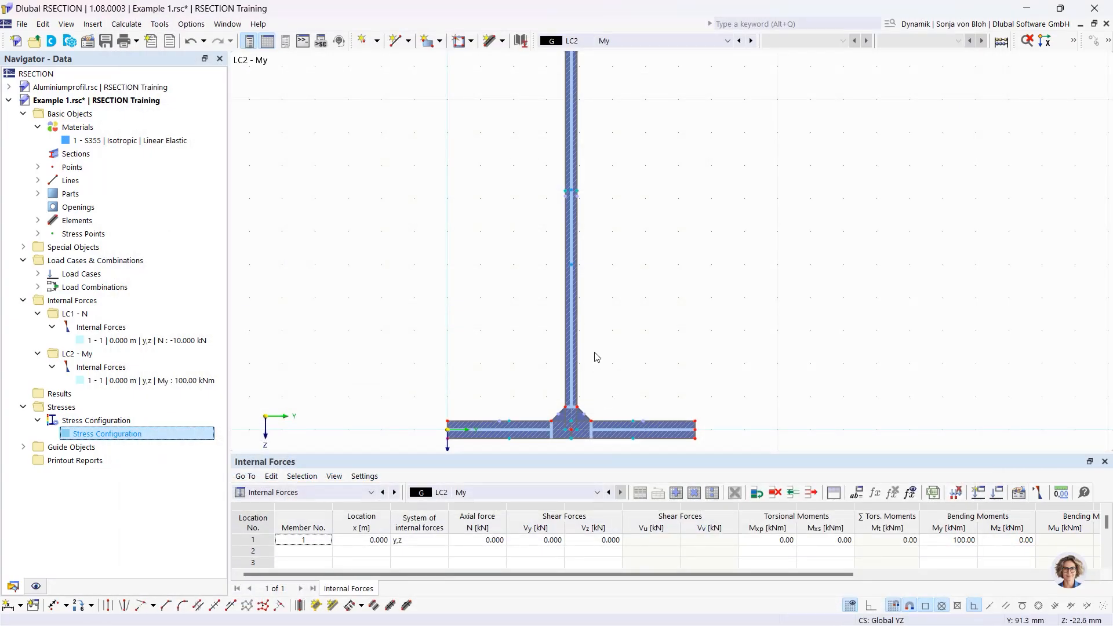
- Run the calculation to obtain the section properties and stresses of the I-section
left_click(135, 25)
left_click(140, 42)
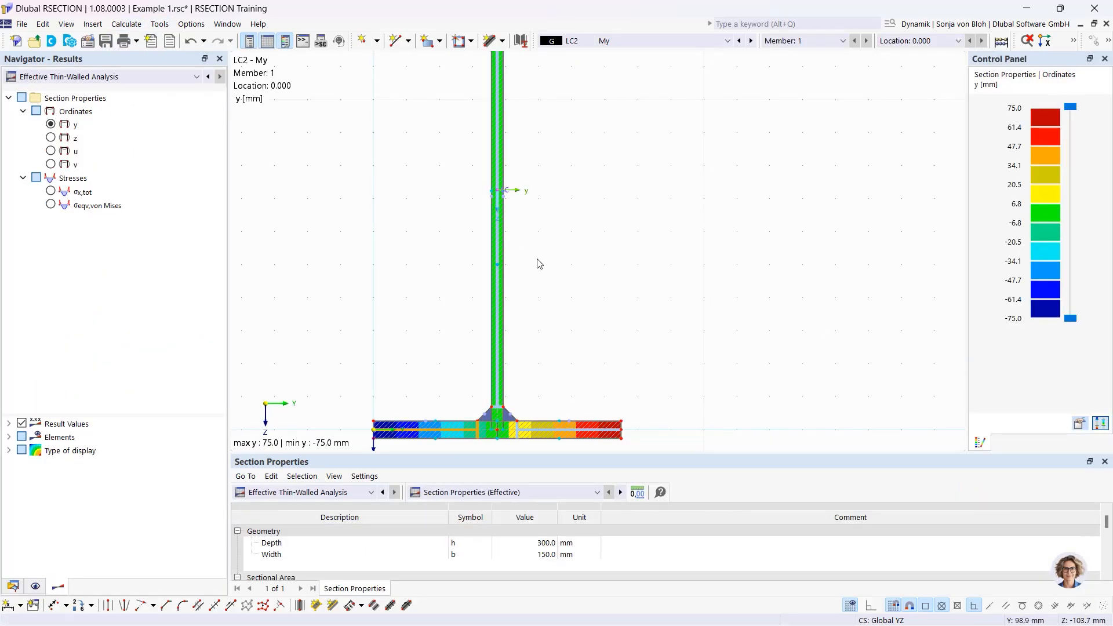
scroll(536, 258, "down", 3)
middle_click_drag(494, 199, 485, 233)
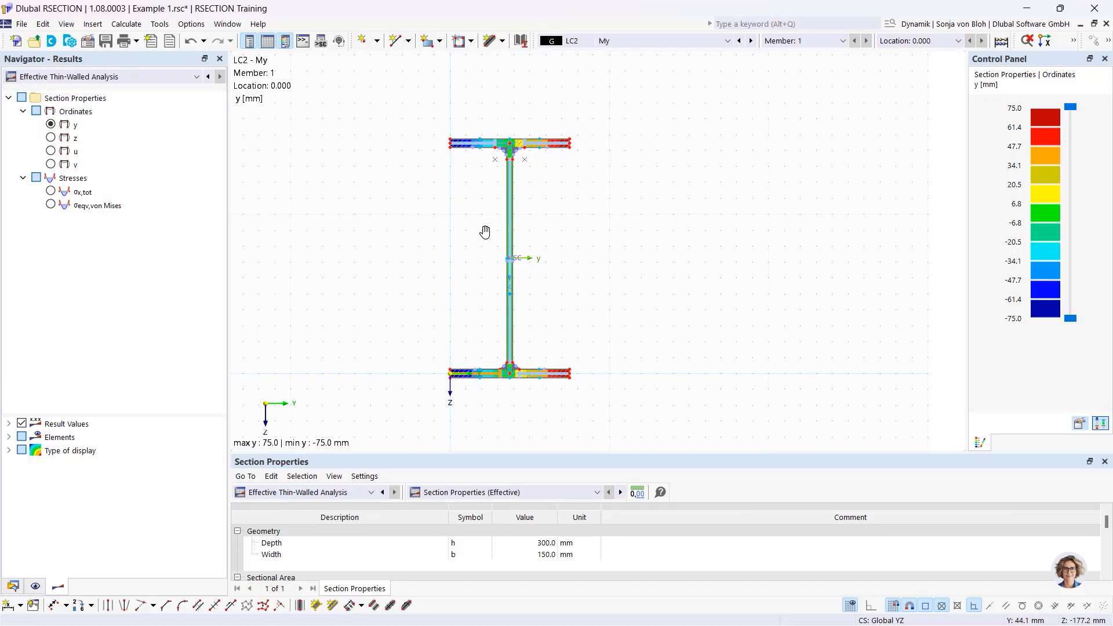
- Compare the Effective Thin-Walled and Thin-Walled Analysis result categories, and select Thin-Walled Analysis for the graphical results
left_click(86, 79)
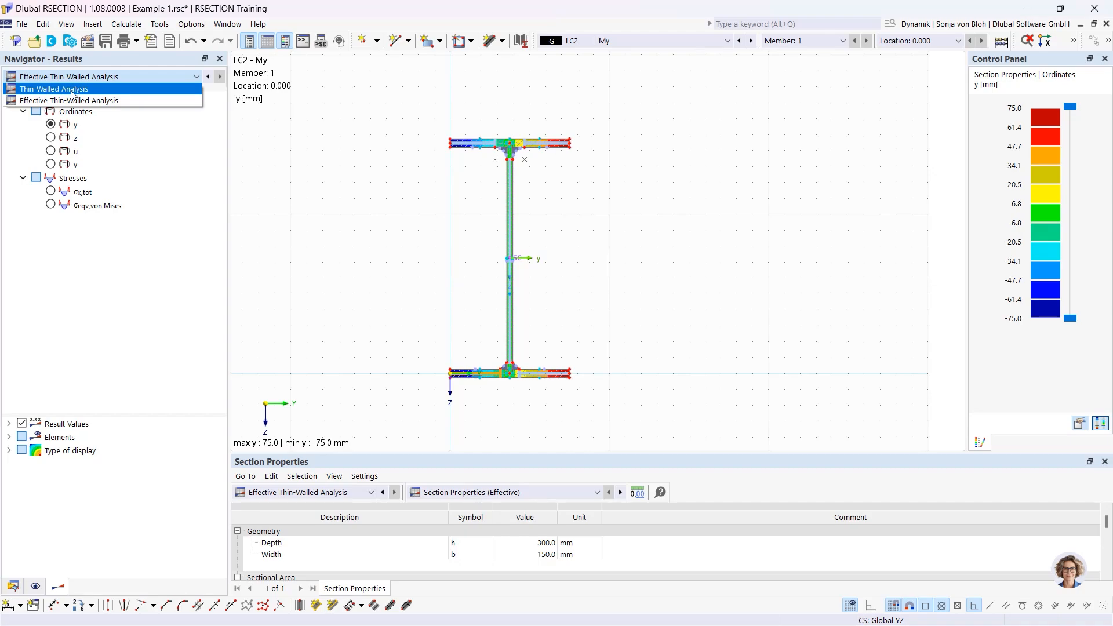
left_click(72, 90)
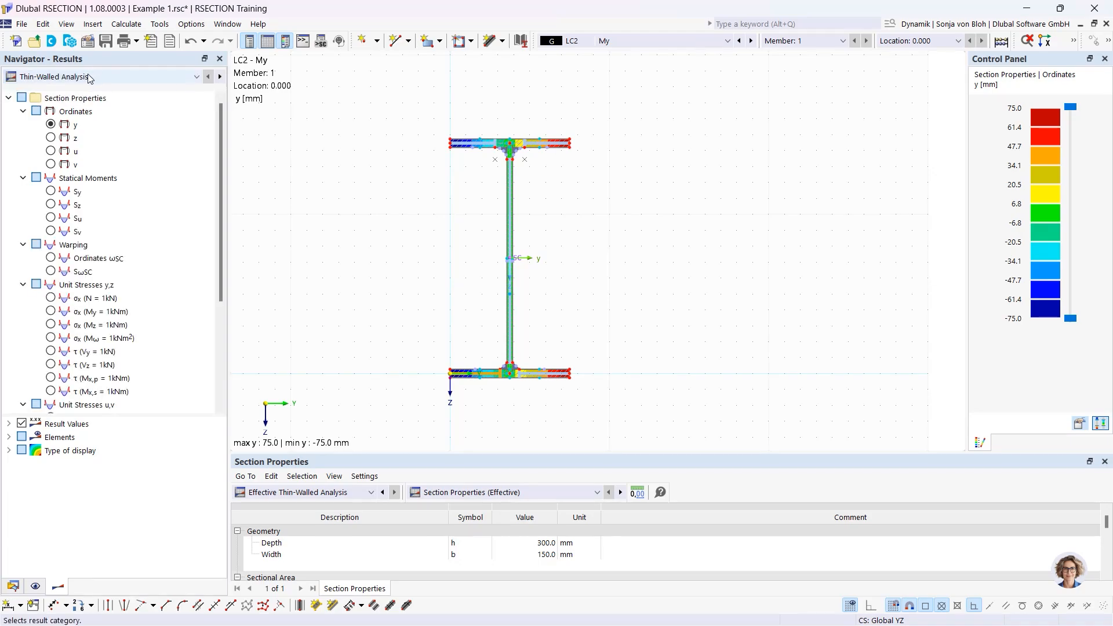
left_click(86, 78)
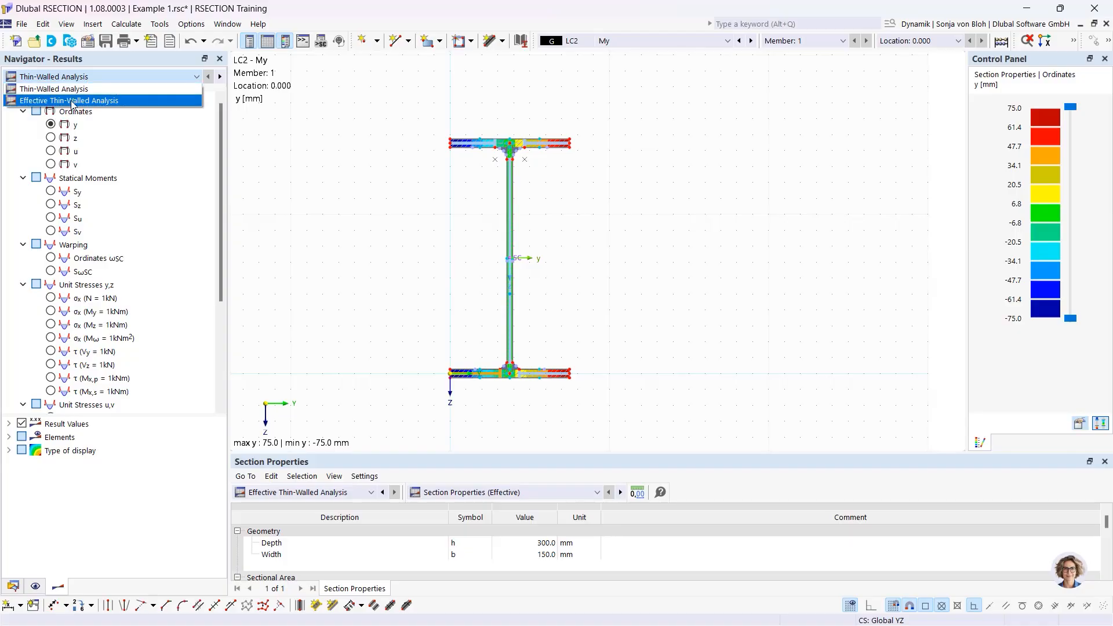
left_click(74, 100)
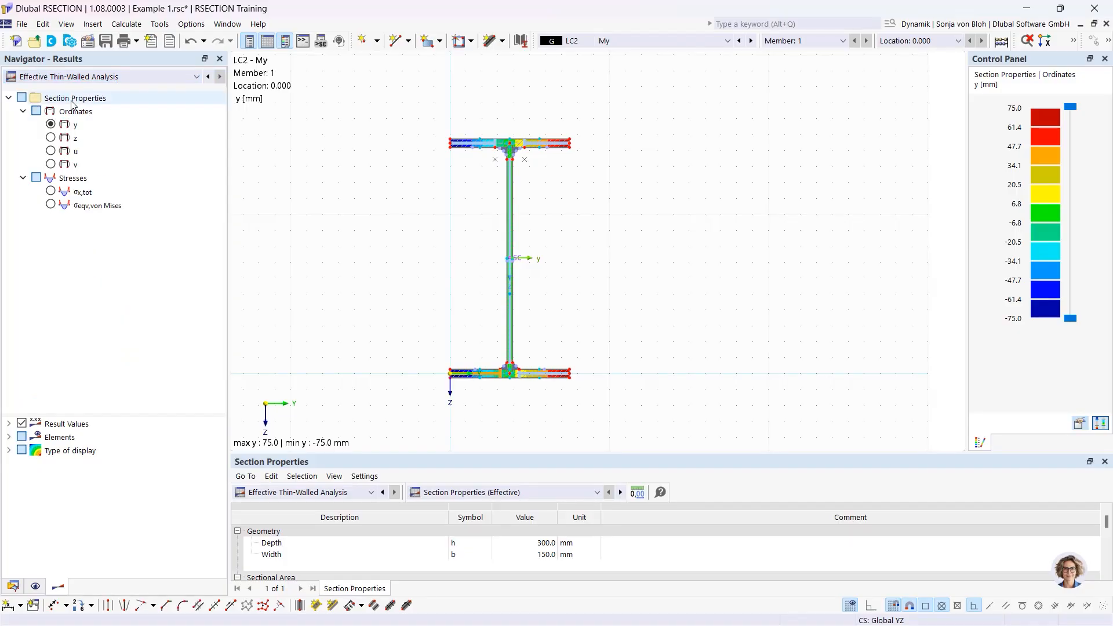
left_click(96, 77)
left_click(94, 90)
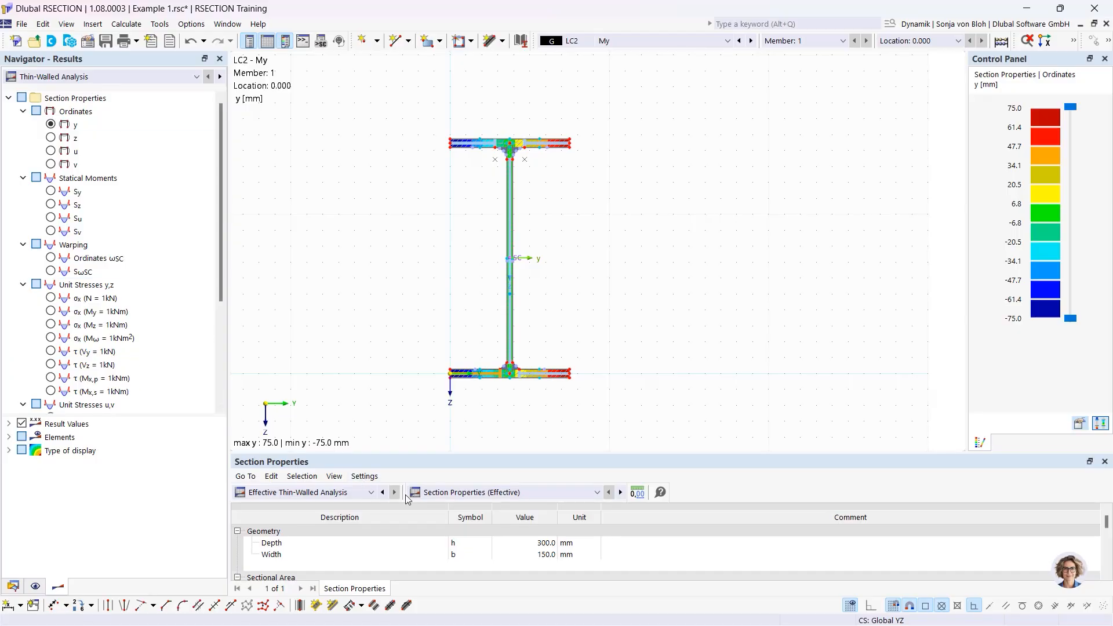
- Set the results table to Thin-Walled Analysis with all stresses by stress points, and slightly narrow the navigator
left_click(371, 493)
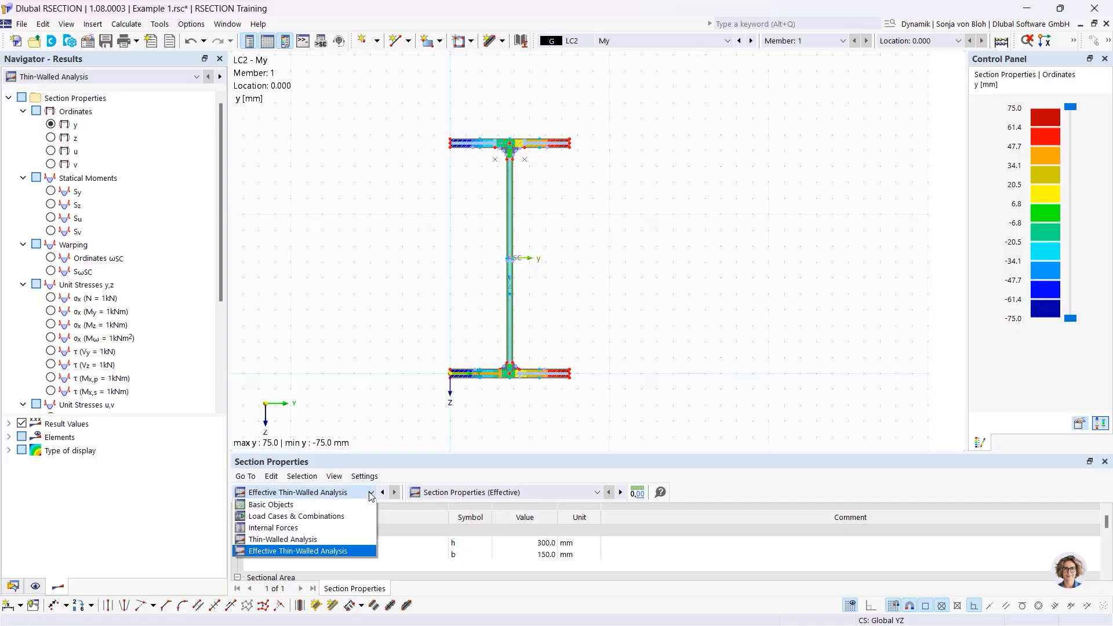
left_click(310, 541)
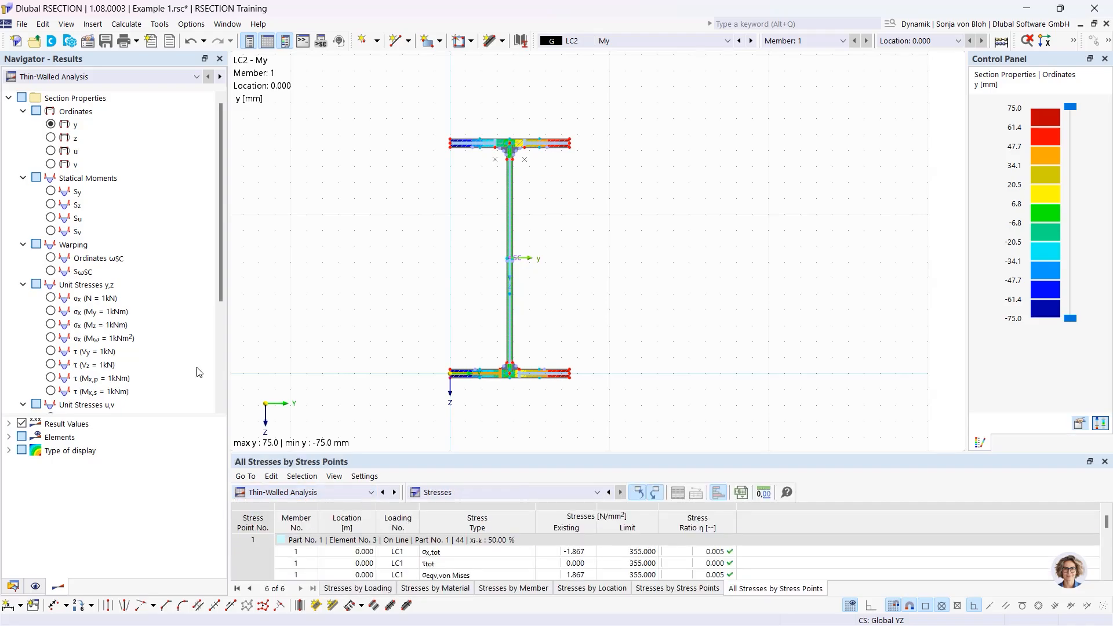
left_click_drag(229, 346, 206, 340)
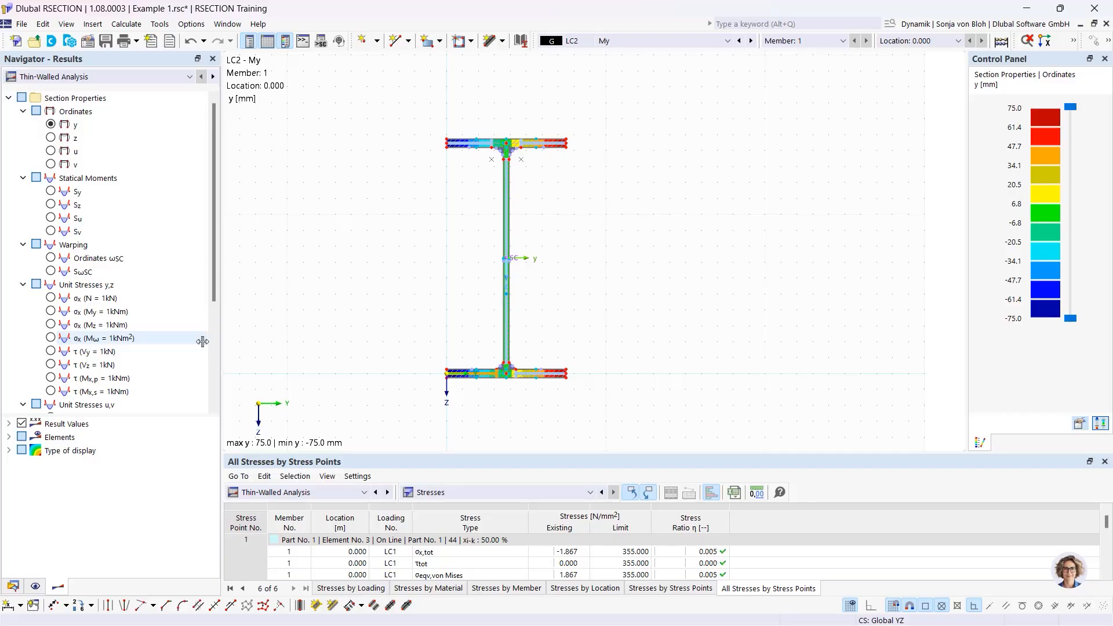
- Show the total normal stress σx,tot for load case LC1 with the type of display set to Off
left_click(727, 41)
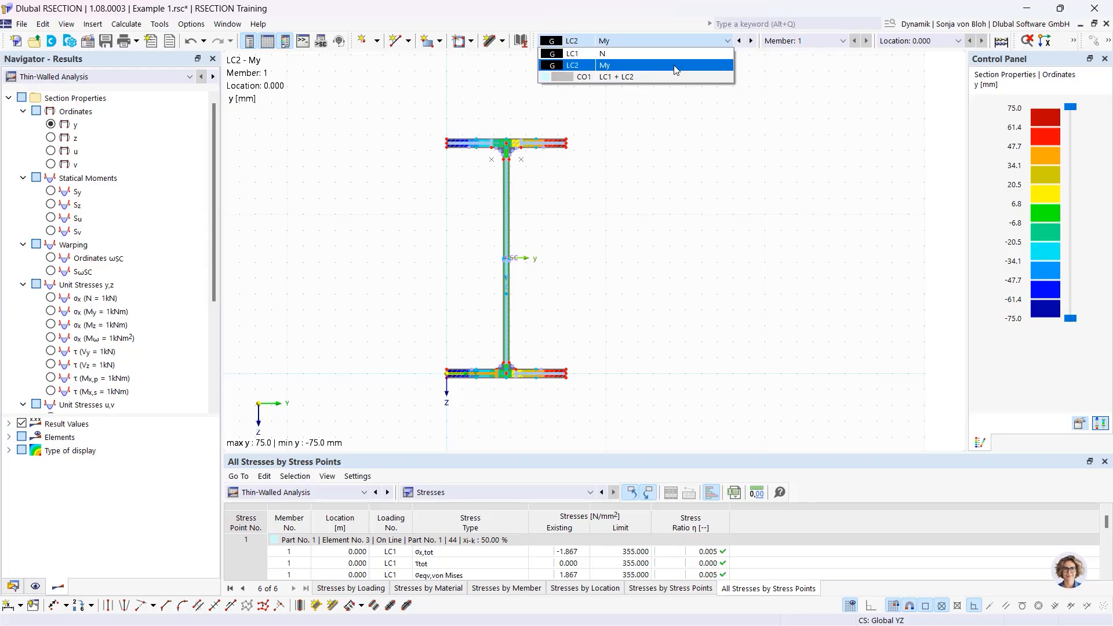
left_click(606, 55)
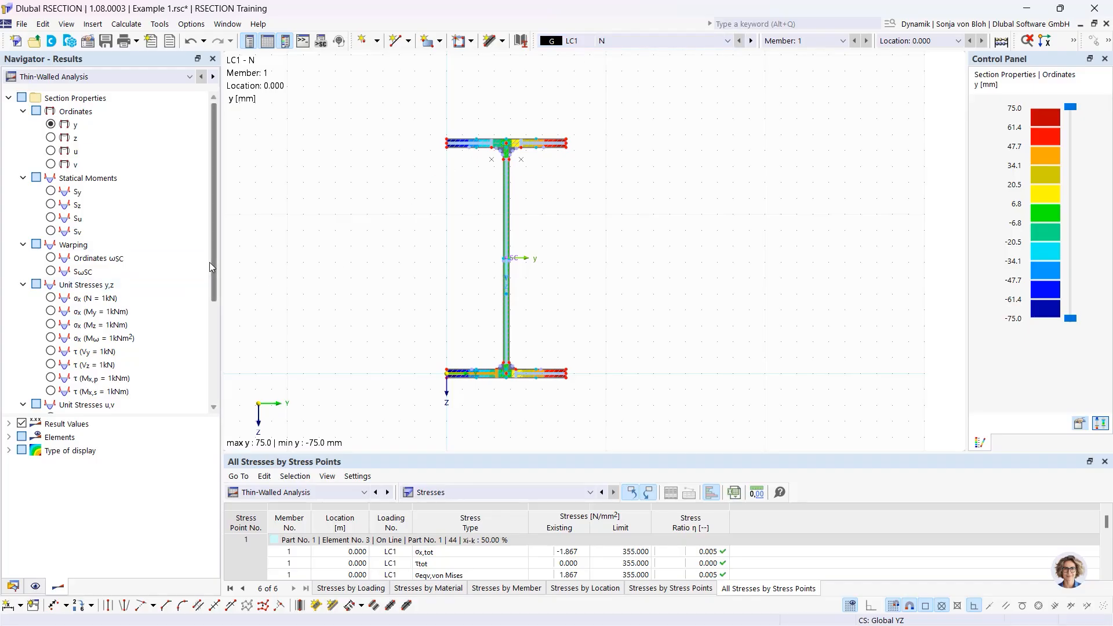
left_click_drag(214, 259, 213, 359)
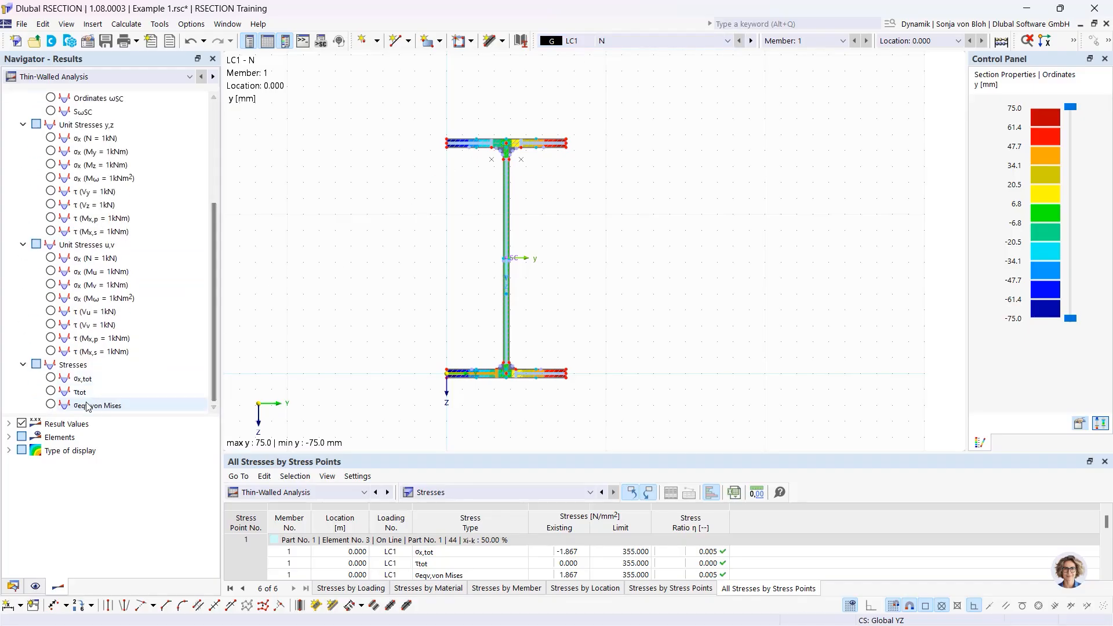
left_click(51, 378)
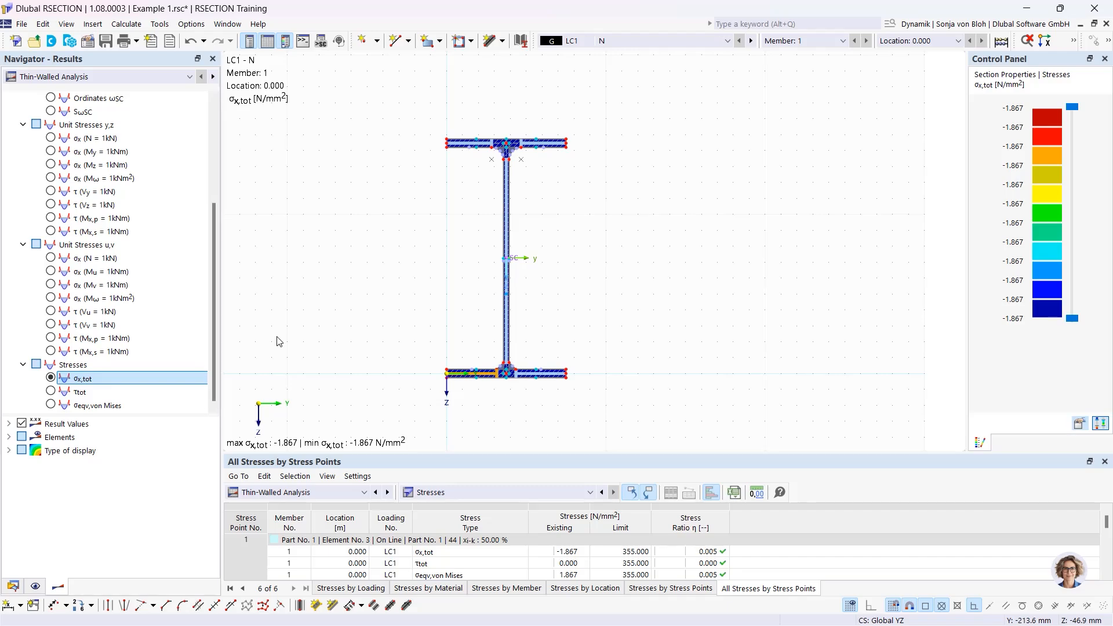
left_click(8, 451)
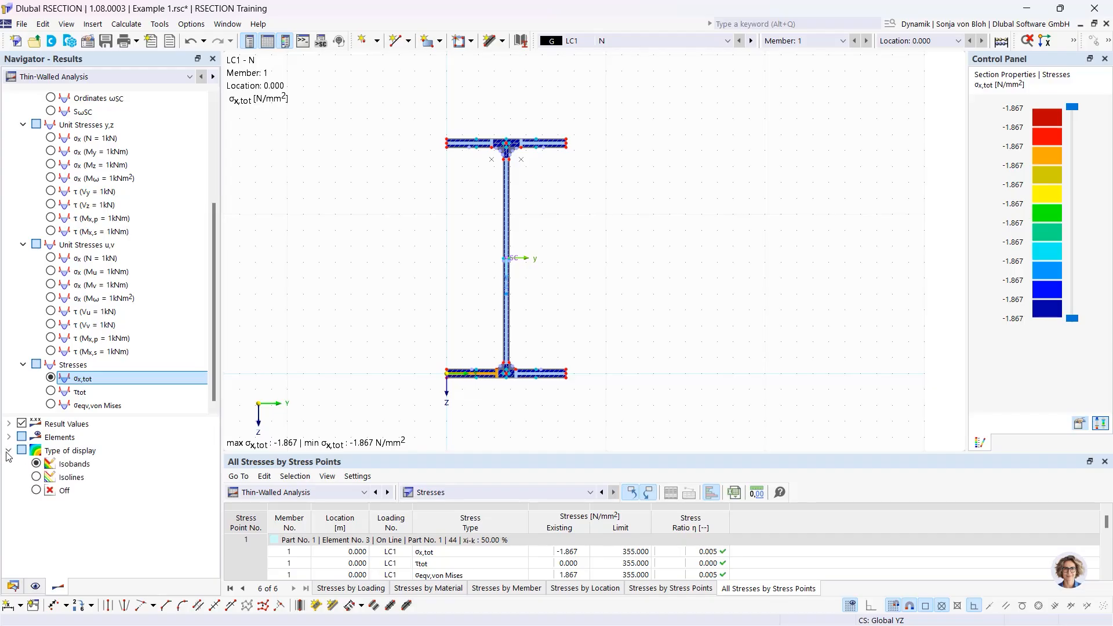
left_click(36, 491)
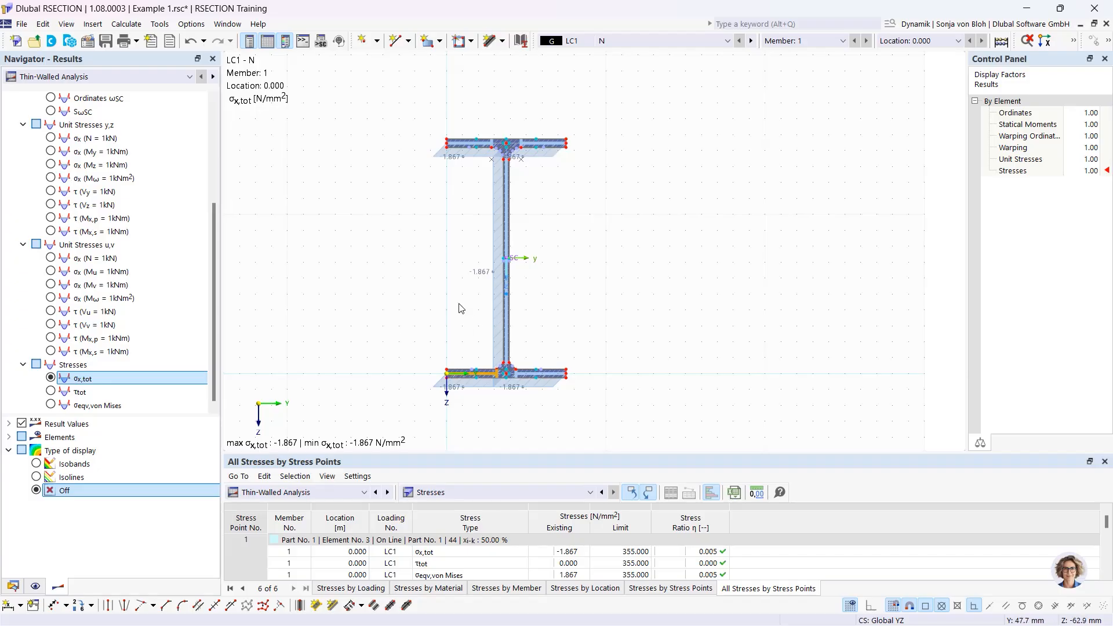
- Select the stress point on the web, enlarge the stress table, and highlight its existing σx,tot stress for LC2
left_click(506, 294)
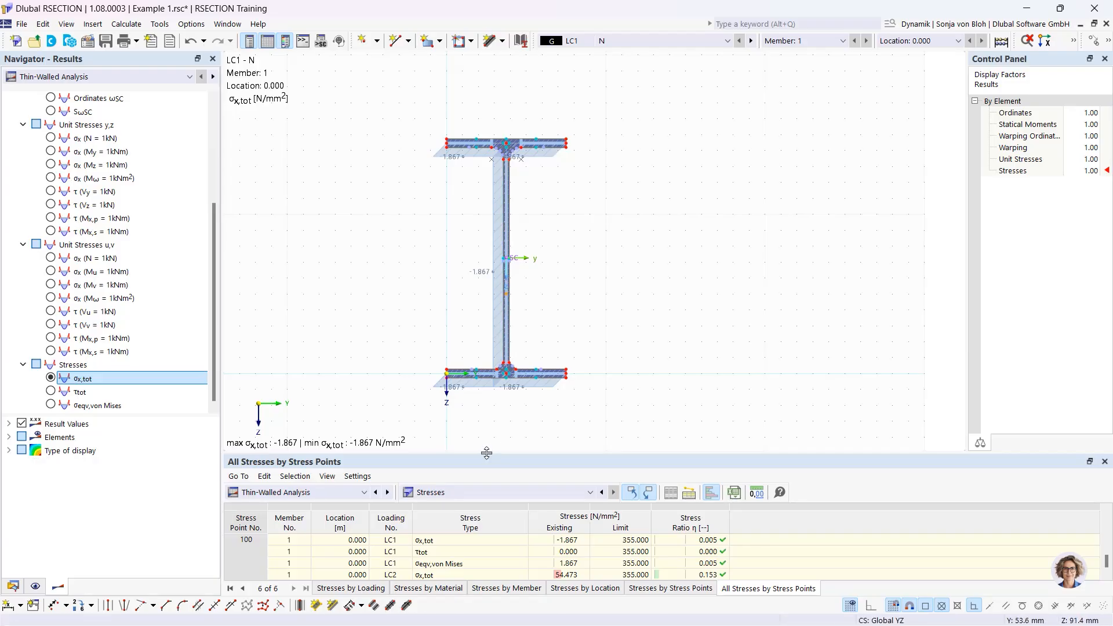
left_click_drag(486, 453, 495, 352)
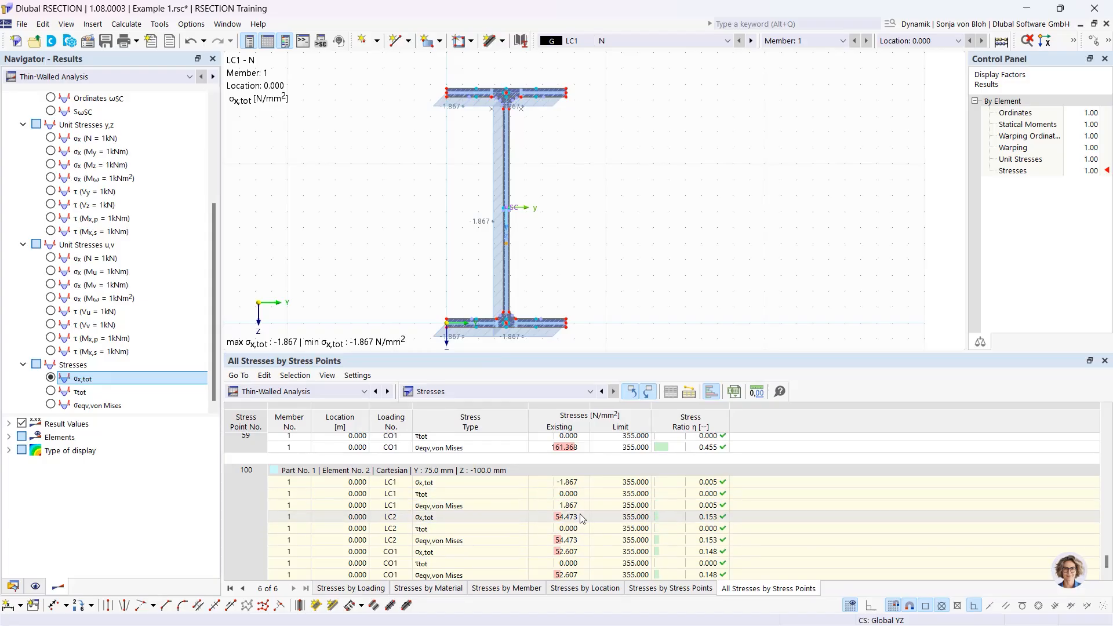
left_click(564, 518)
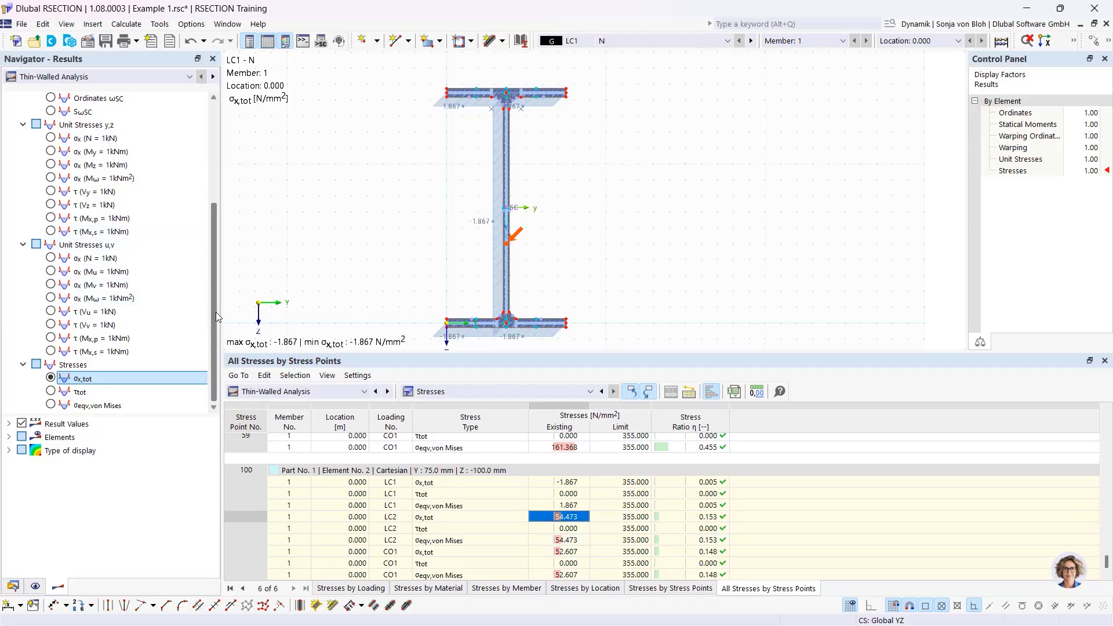
- Display the statical moments Sy and then Sz on the section, and list Statical Moments and Warping in the results table
left_click_drag(216, 311, 220, 185)
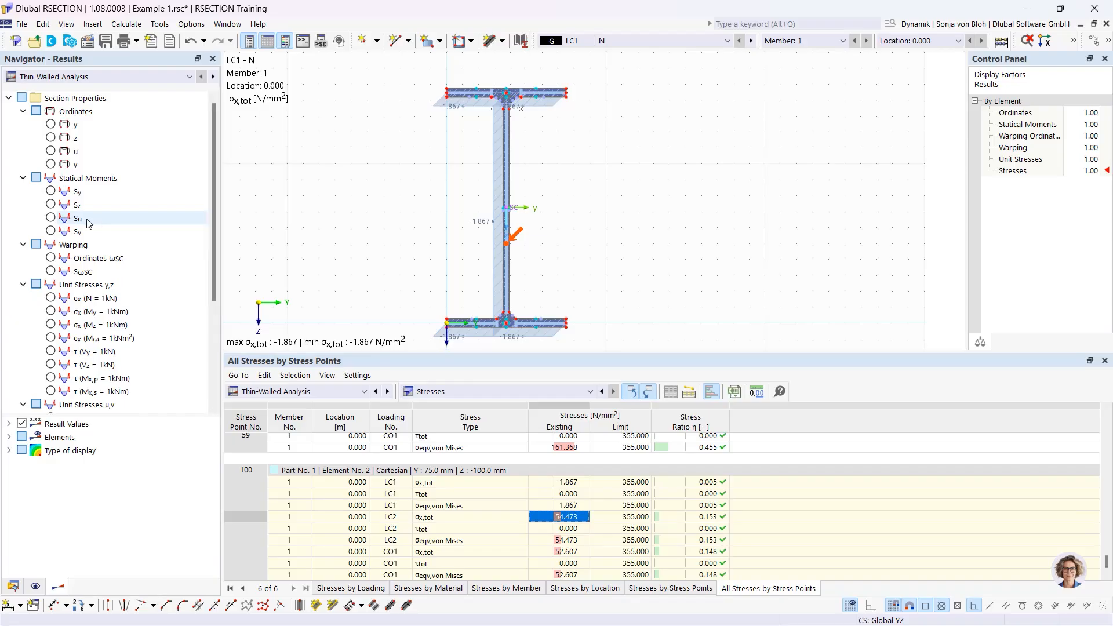
left_click(51, 191)
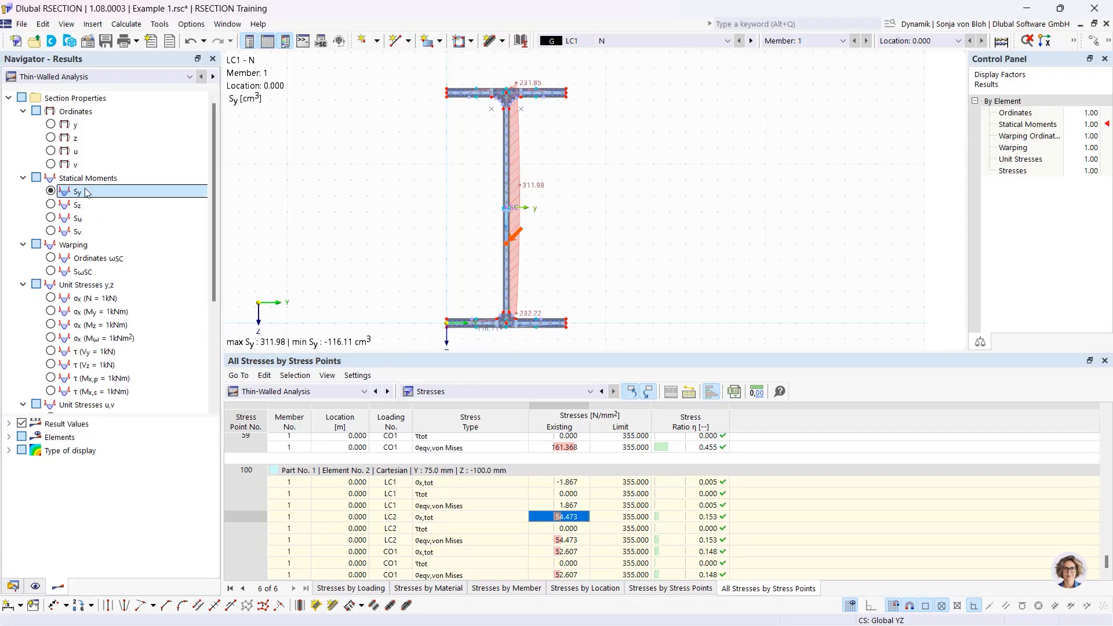
left_click(52, 205)
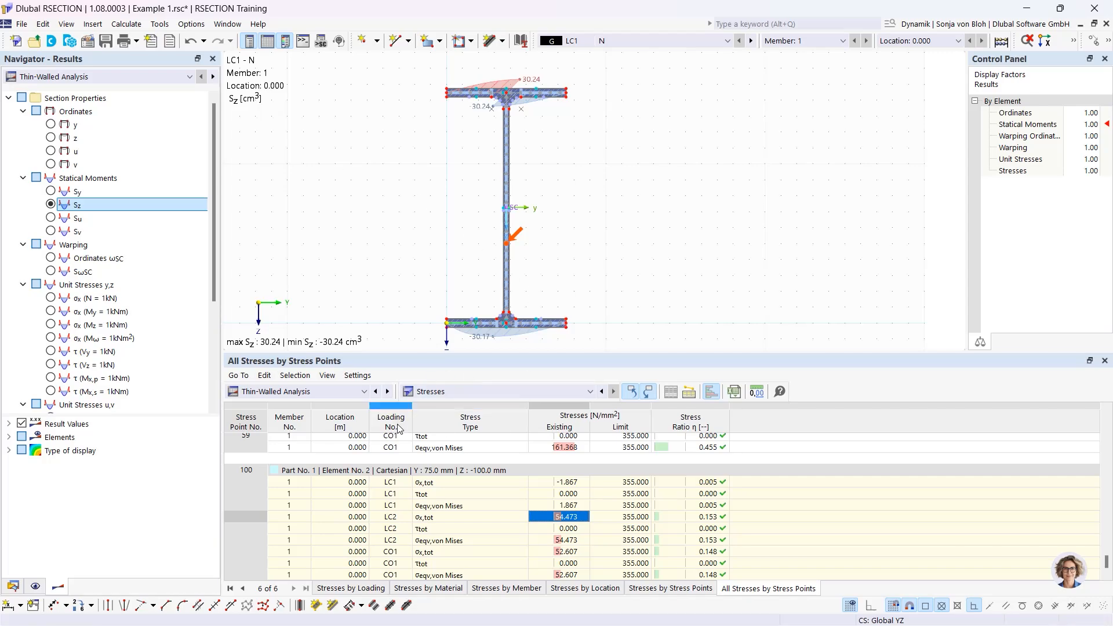
left_click(531, 392)
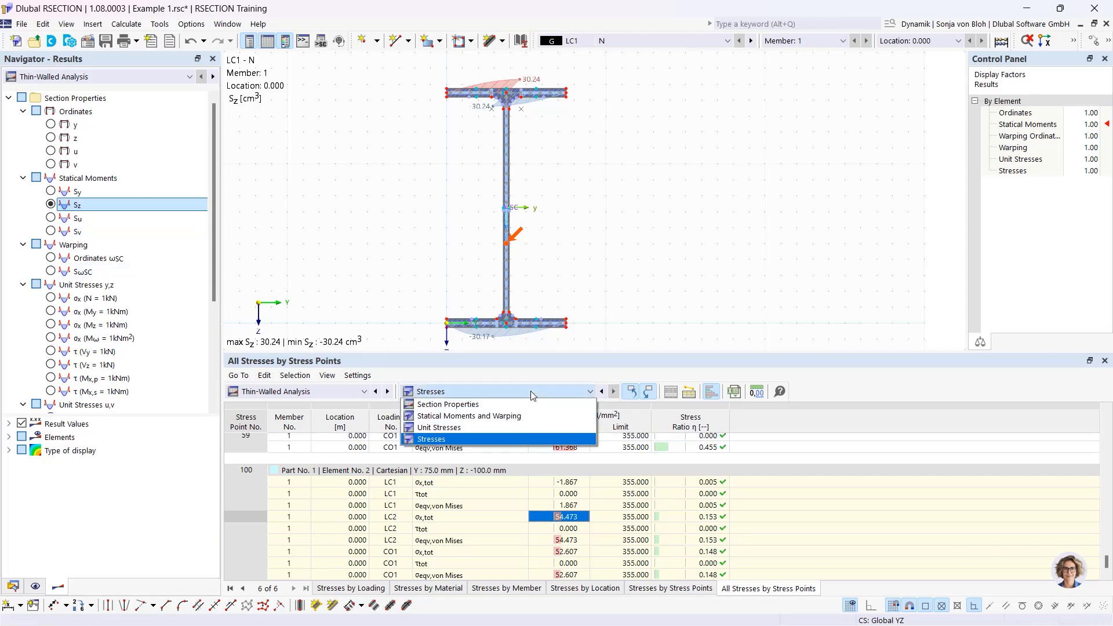
left_click(490, 418)
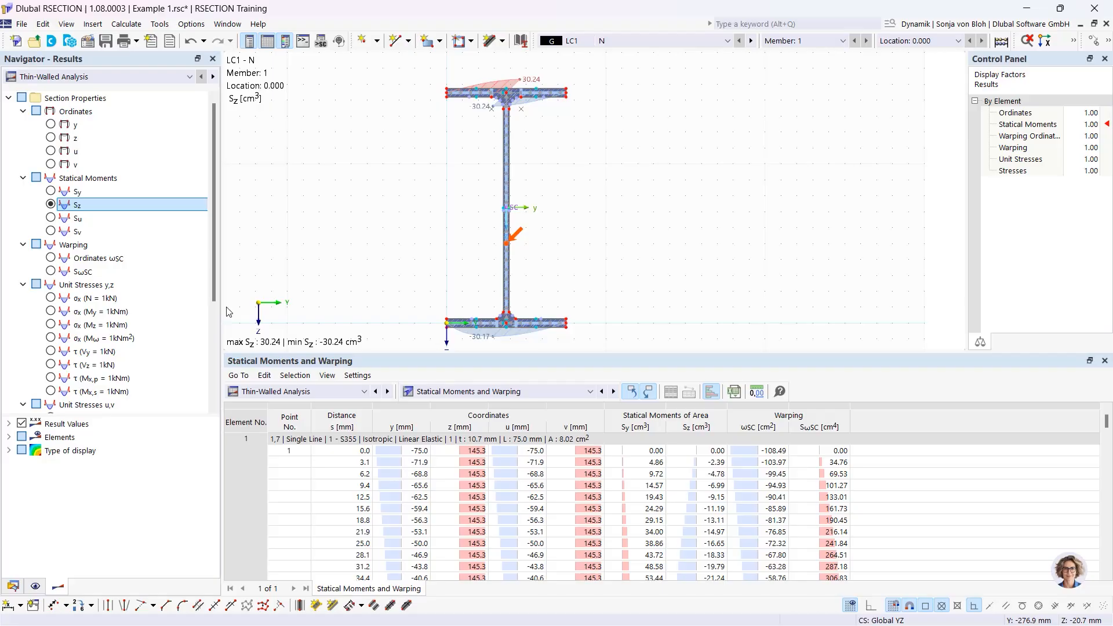
- Switch the graphical results to Effective Thin-Walled Analysis and display the total normal stress σx,tot
left_click(119, 77)
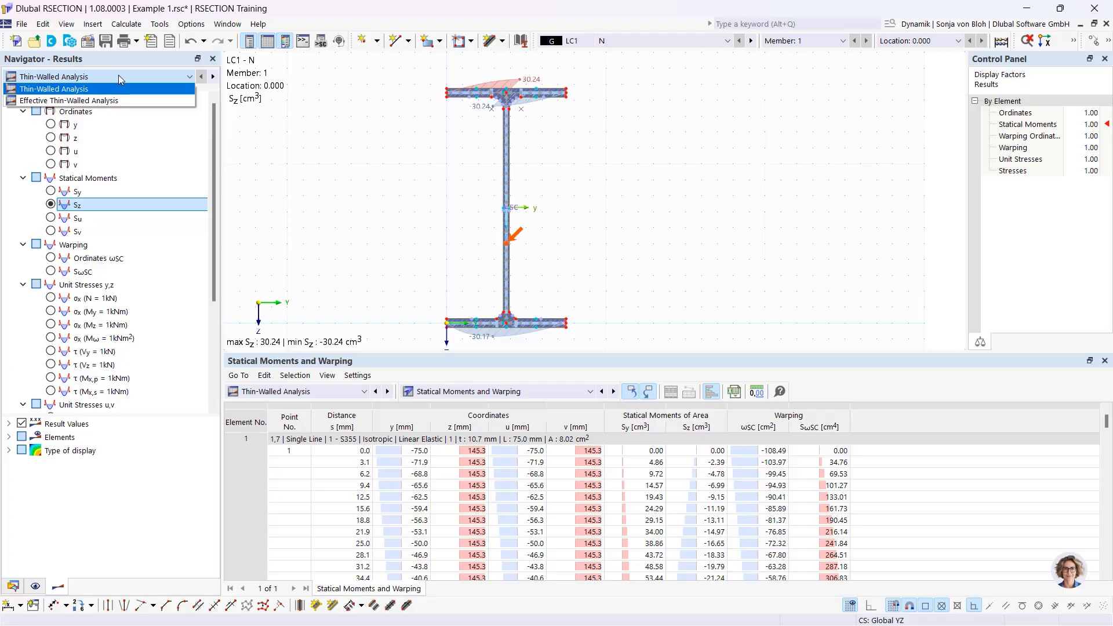
left_click(57, 102)
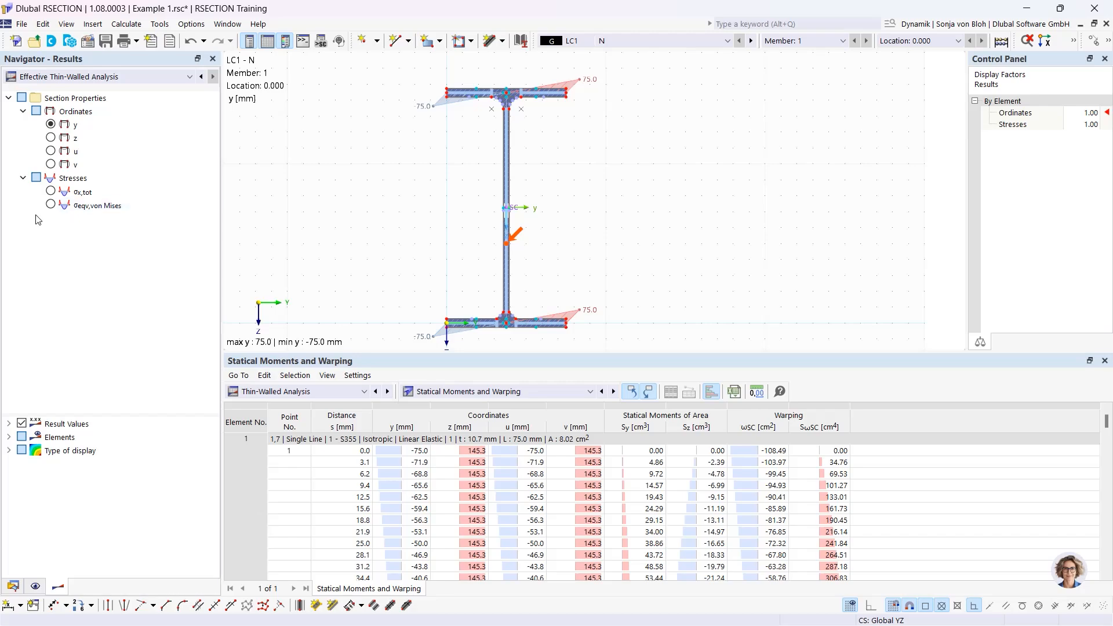
left_click(51, 192)
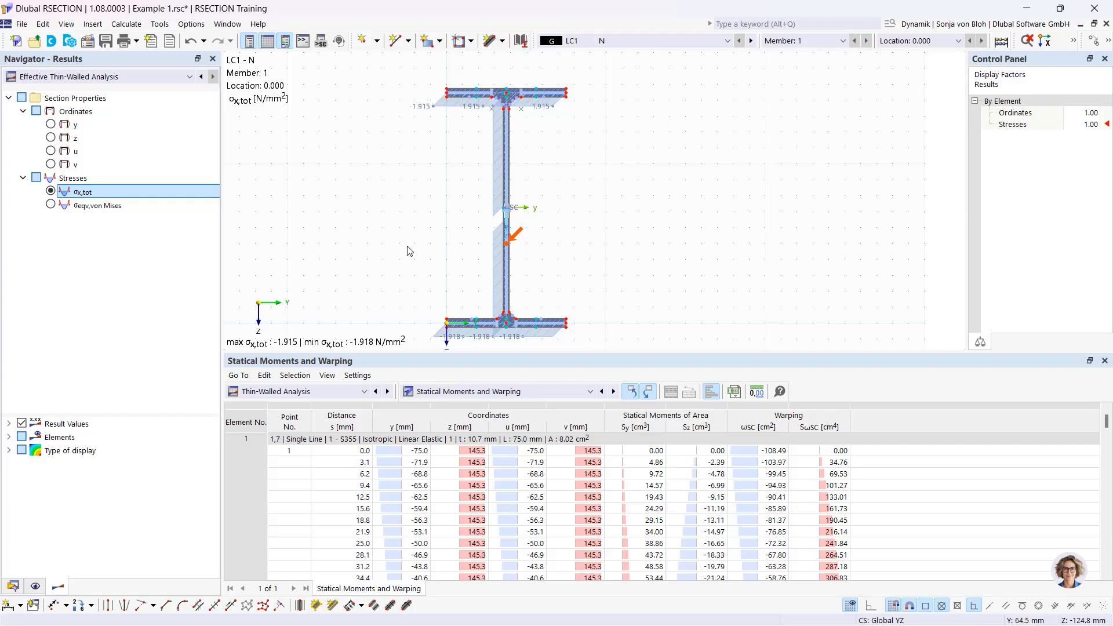
- Compare the tabulated section properties of Effective Thin-Walled Analysis and Thin-Walled Analysis, ending on the effective sectional area A
left_click(347, 392)
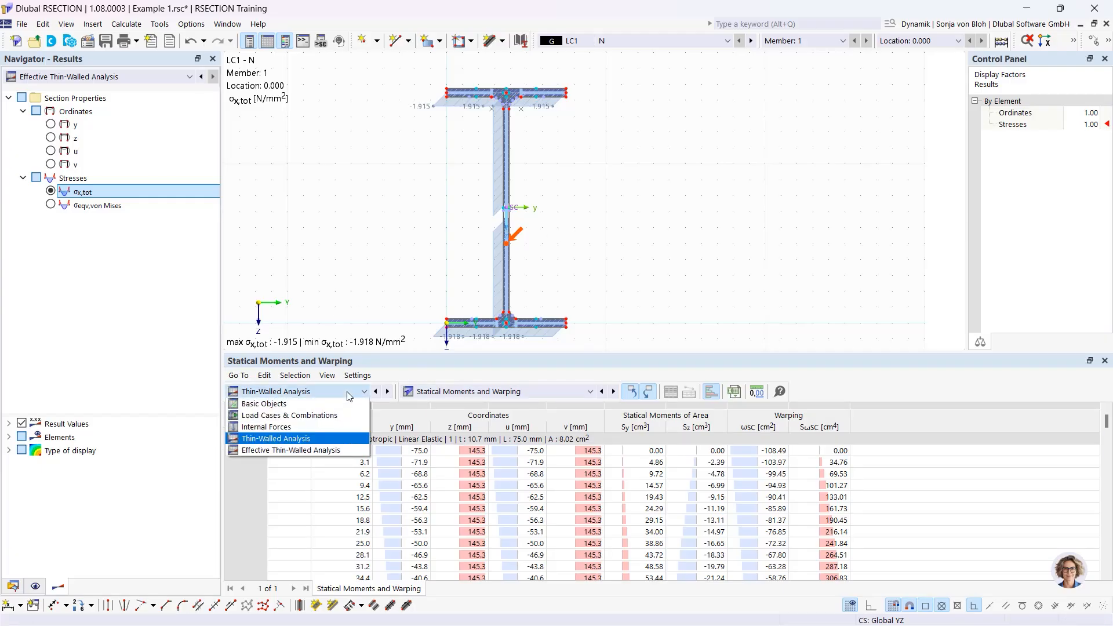
left_click(310, 451)
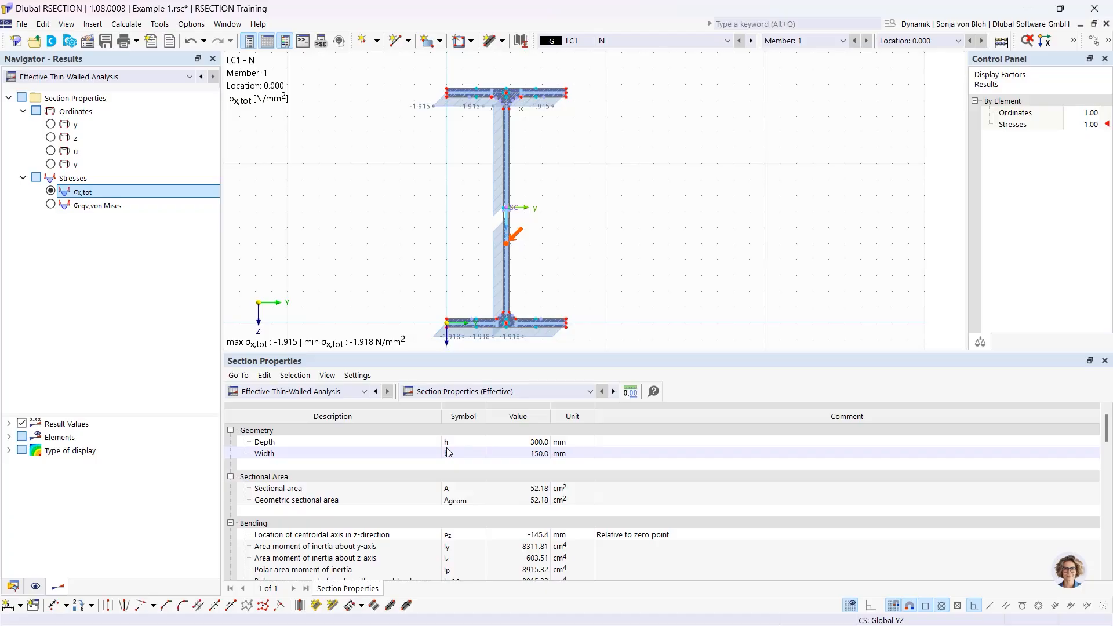
left_click(366, 393)
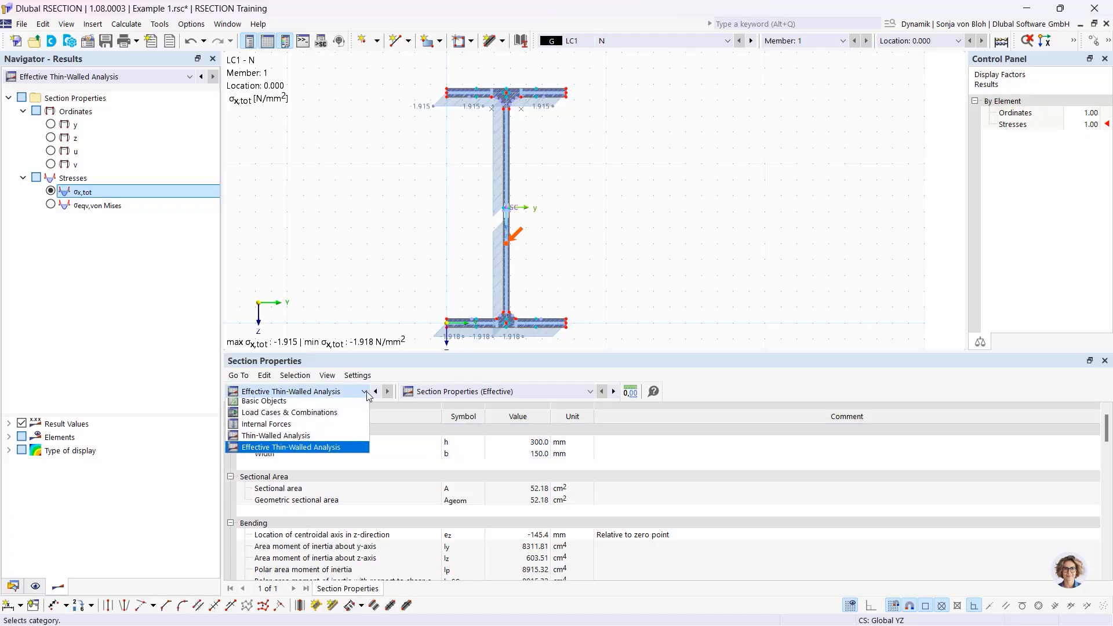
left_click(307, 438)
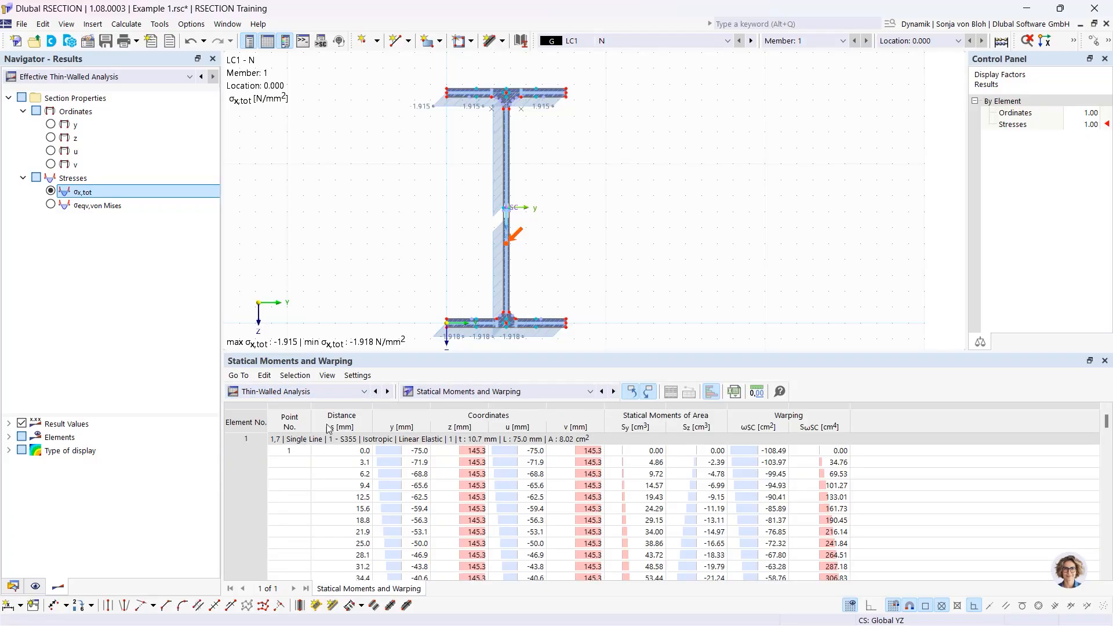
left_click(486, 392)
left_click(487, 405)
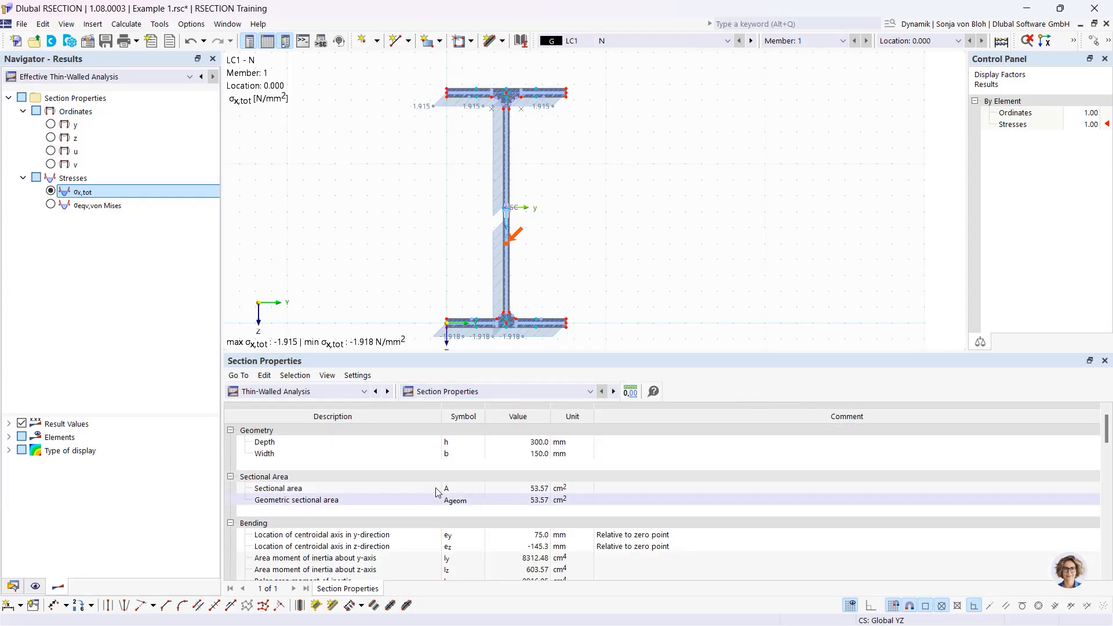
left_click(480, 389)
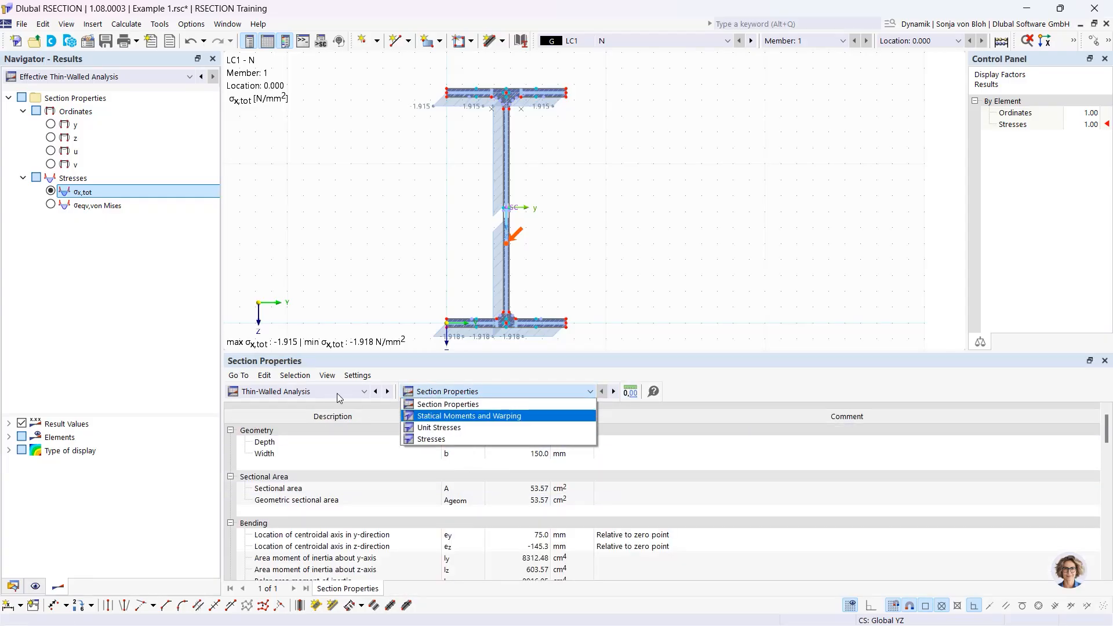
left_click(313, 391)
left_click(303, 450)
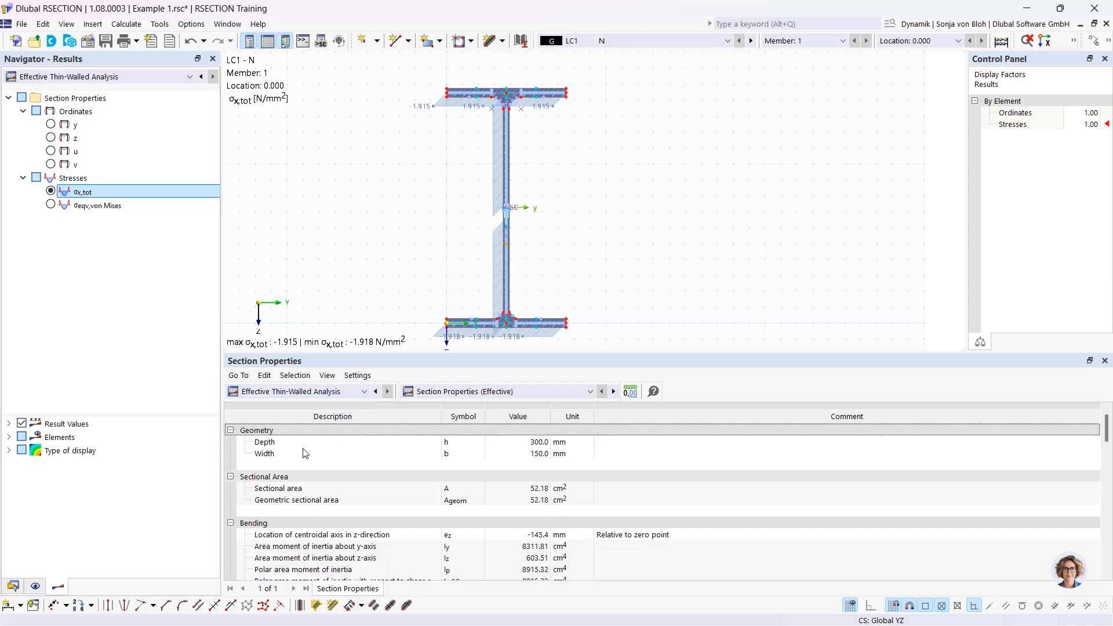
left_click(502, 491)
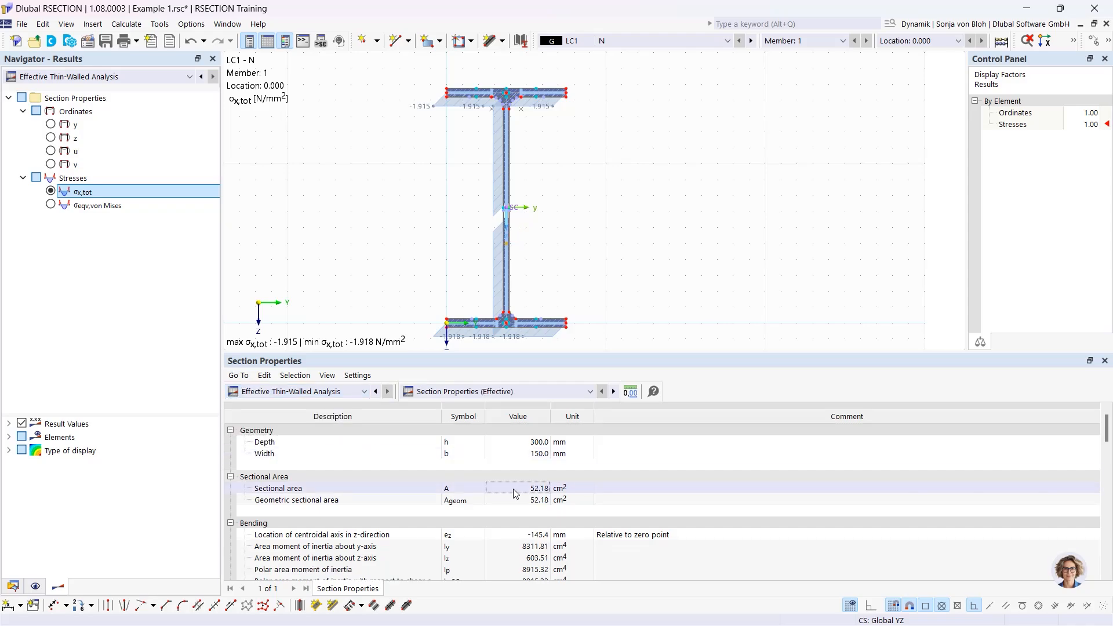
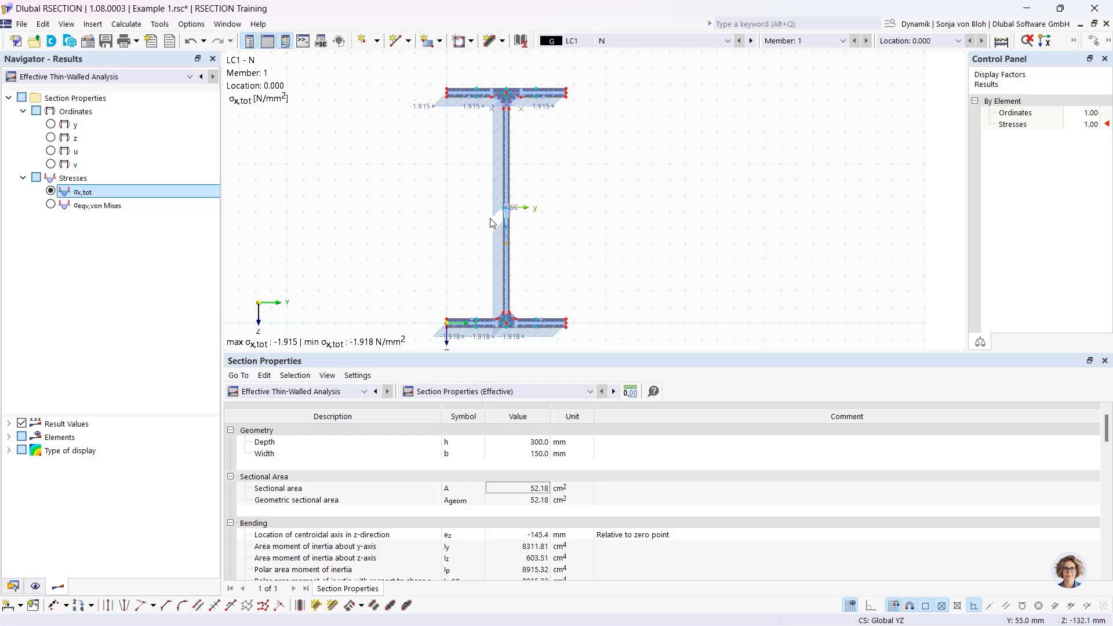
- Show the Section Classification acc. to EN 1993-1-1 and examine the web subpanel's details in an enlarged table
left_click_drag(442, 353, 441, 411)
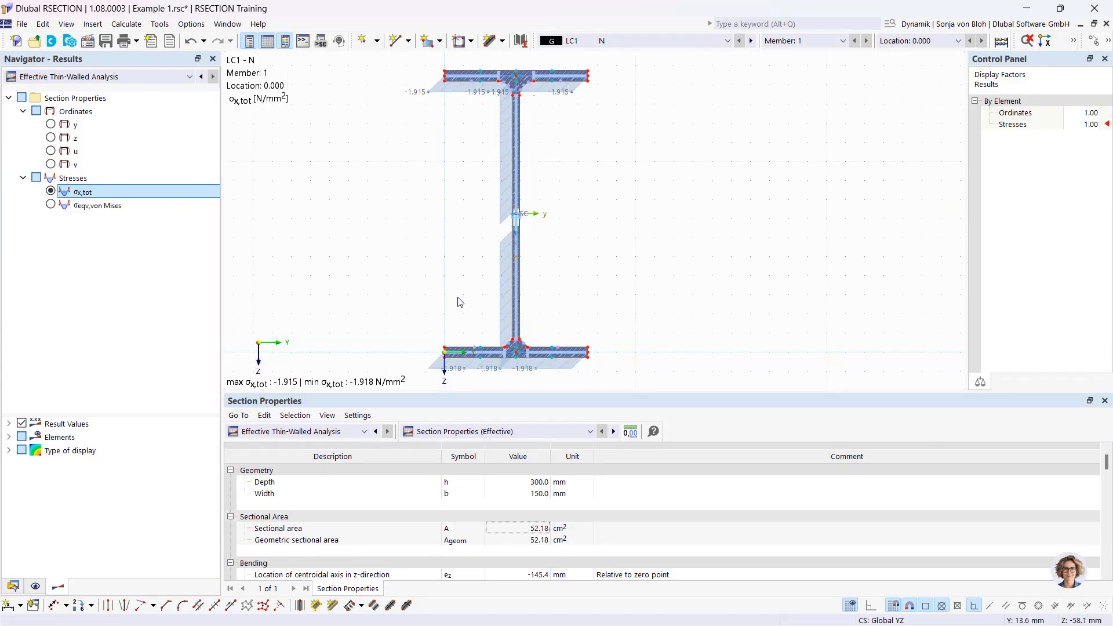
left_click(523, 429)
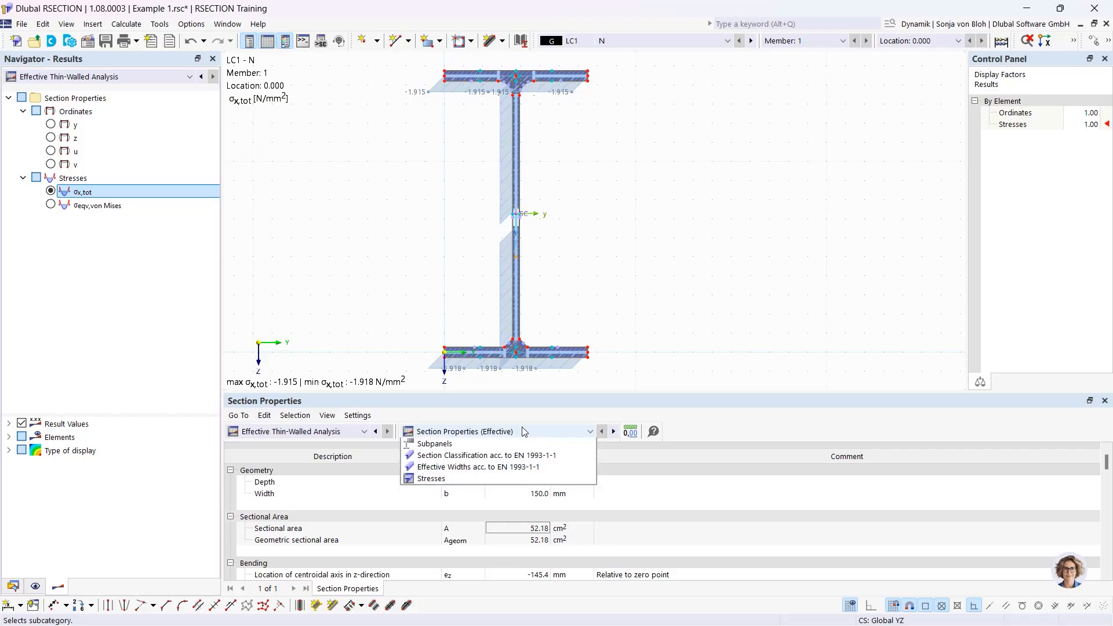
left_click(497, 470)
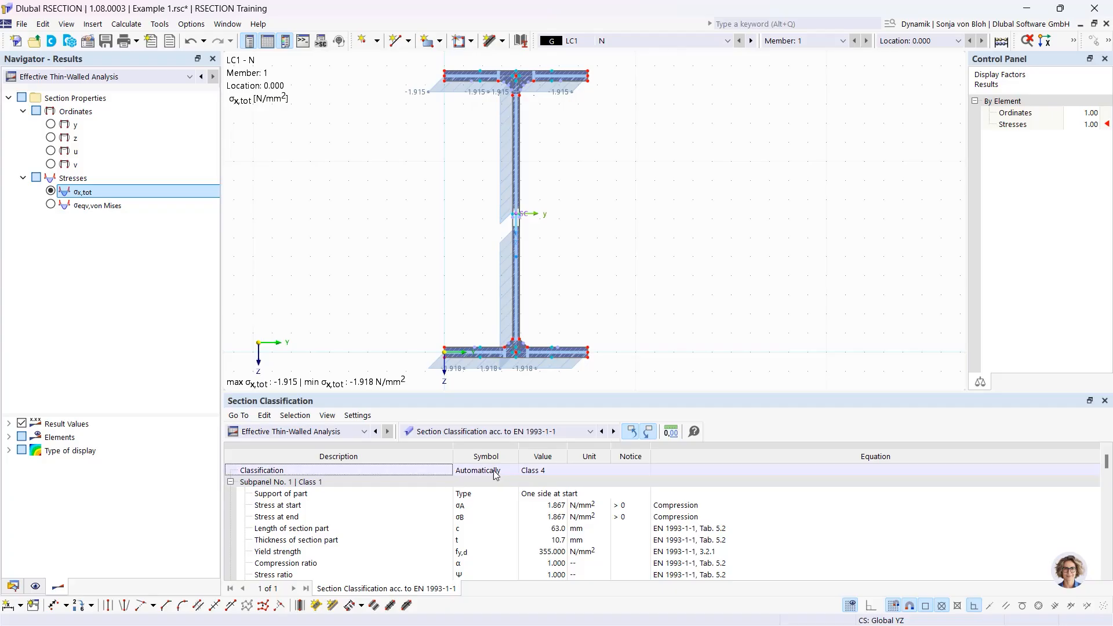
left_click(490, 471)
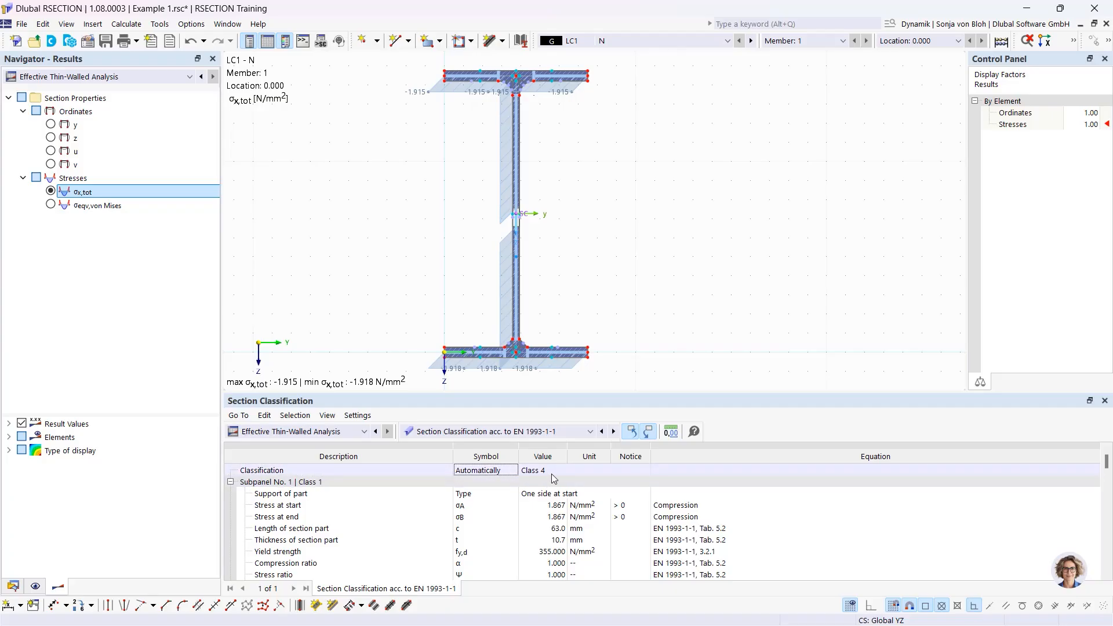
left_click(517, 214)
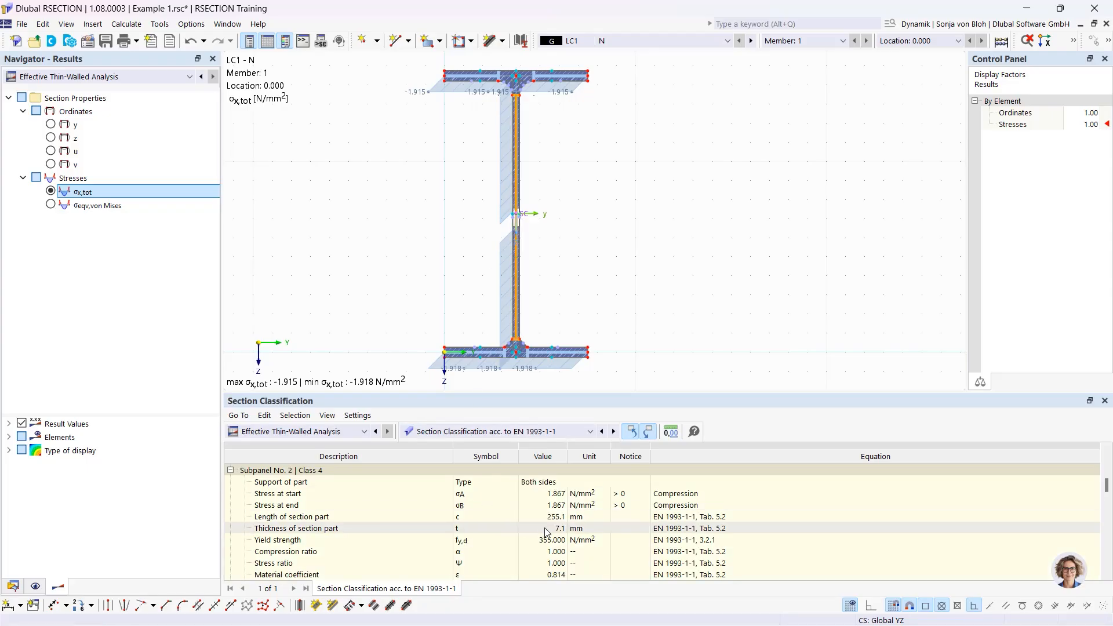
left_click_drag(506, 392, 506, 258)
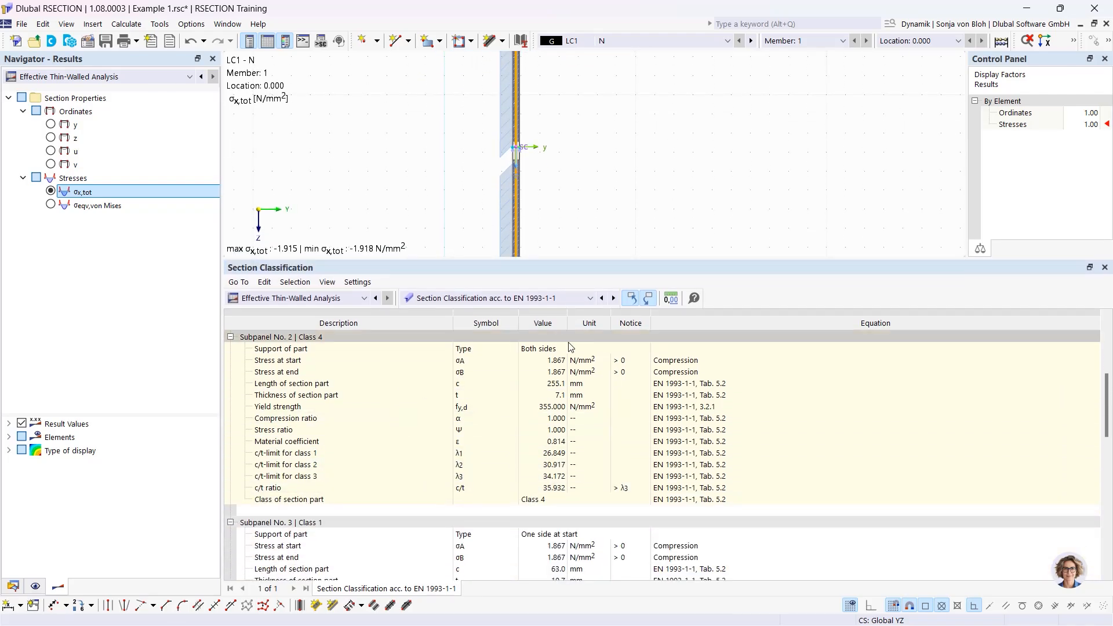
- Show the Effective Widths acc. to EN 1993-1-5 and examine the values of the web subpanel
left_click(588, 299)
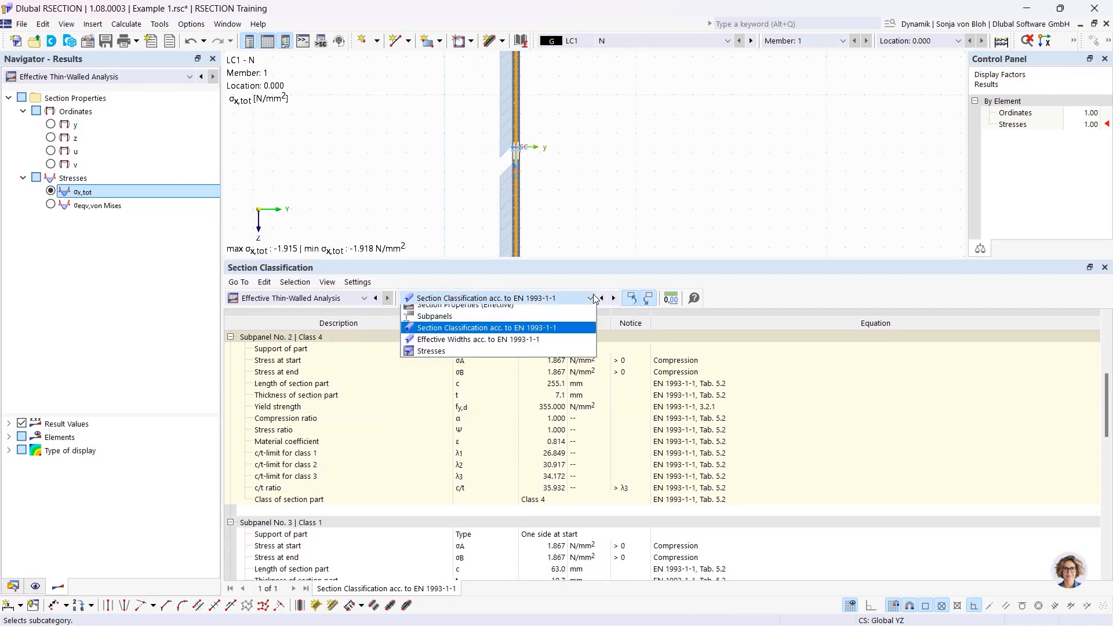
left_click(513, 346)
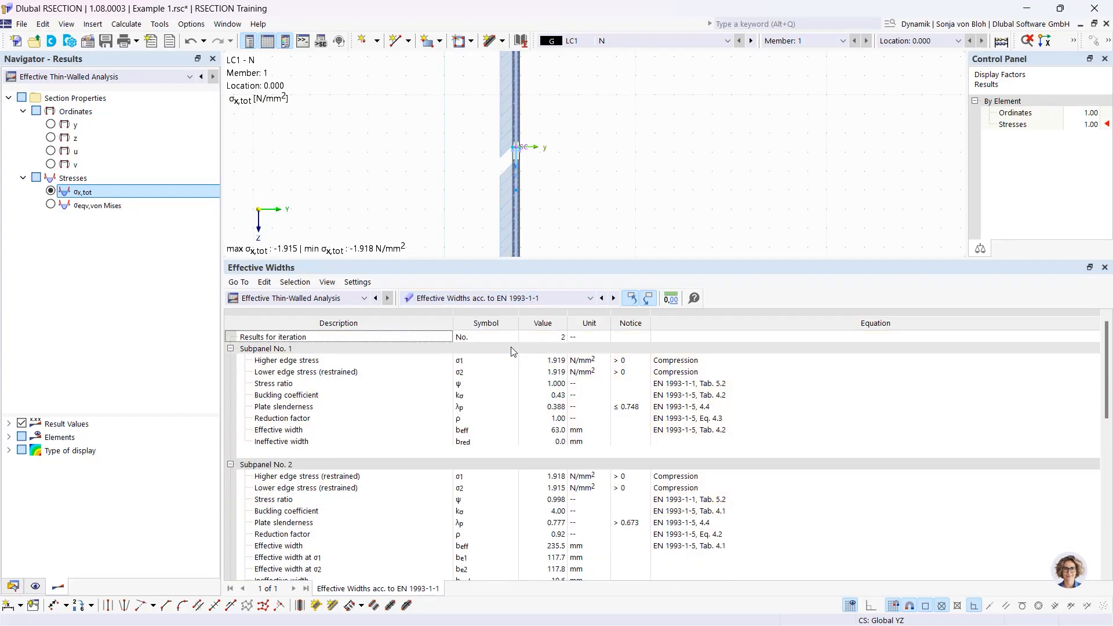
left_click(514, 210)
scroll(469, 490, "down", 3)
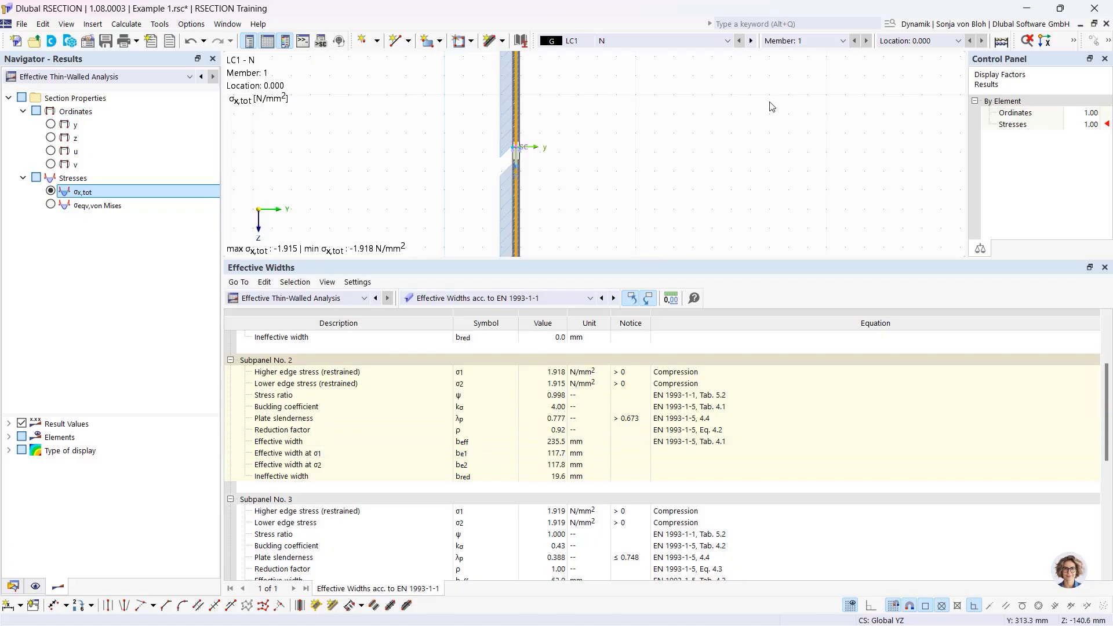
- Switch the results to load case LC2 (My) and review its effective widths from the first subpanel
left_click(726, 41)
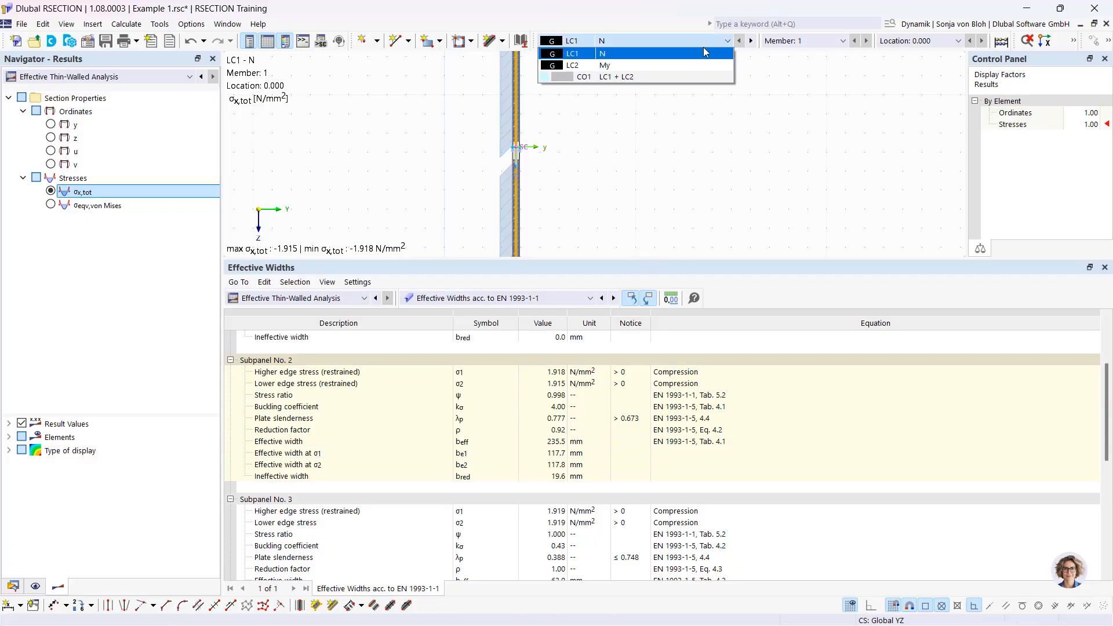
left_click(660, 65)
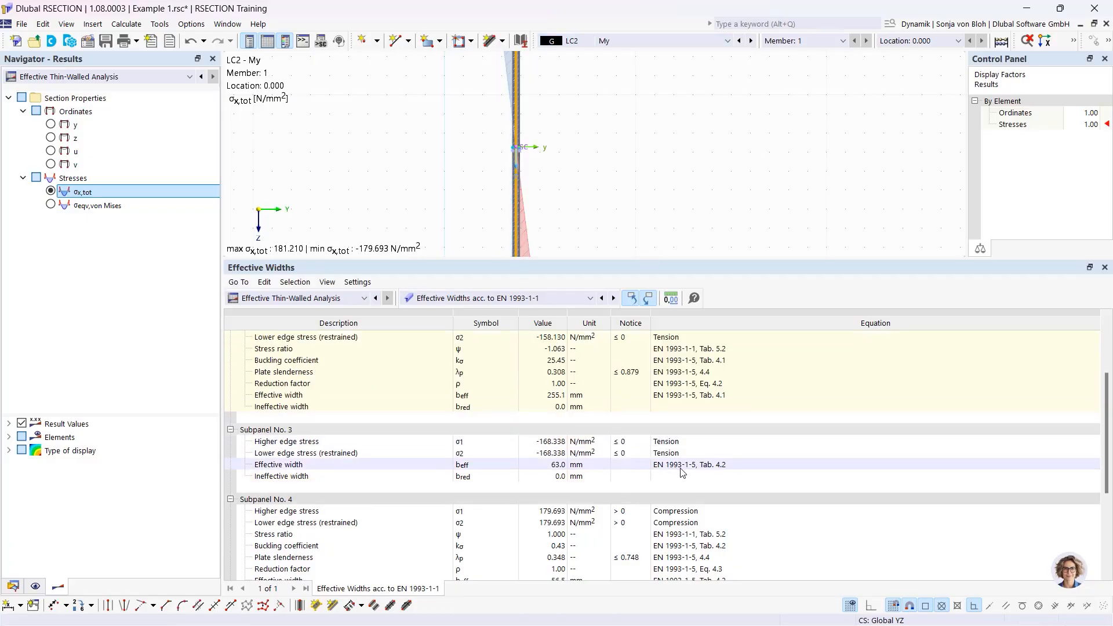
scroll(681, 472, "up", 3)
- Show the Section Classification acc. to EN 1993-1-1 for LC2 and bring the whole section into view
left_click(591, 298)
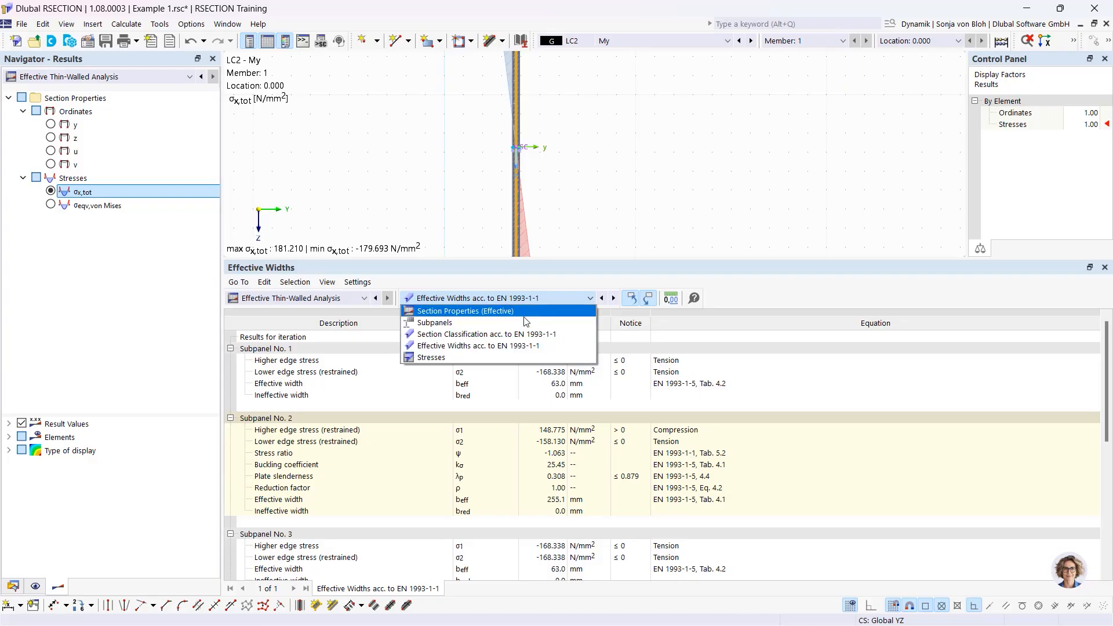
left_click(487, 334)
scroll(506, 423, "up", 6)
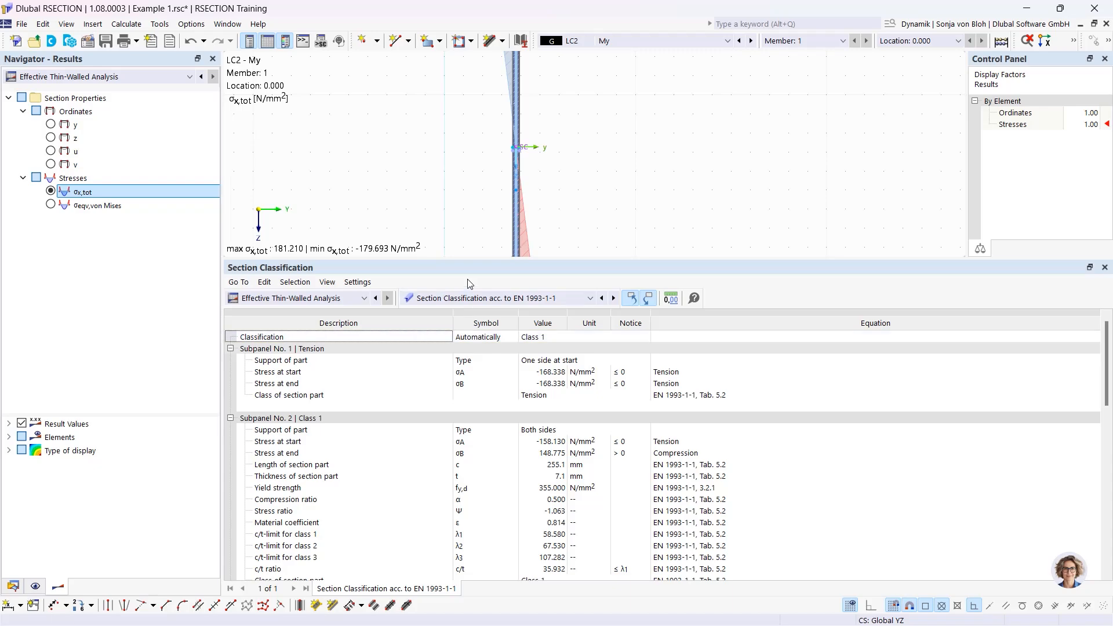
scroll(449, 205, "down", 4)
scroll(440, 207, "up", 1)
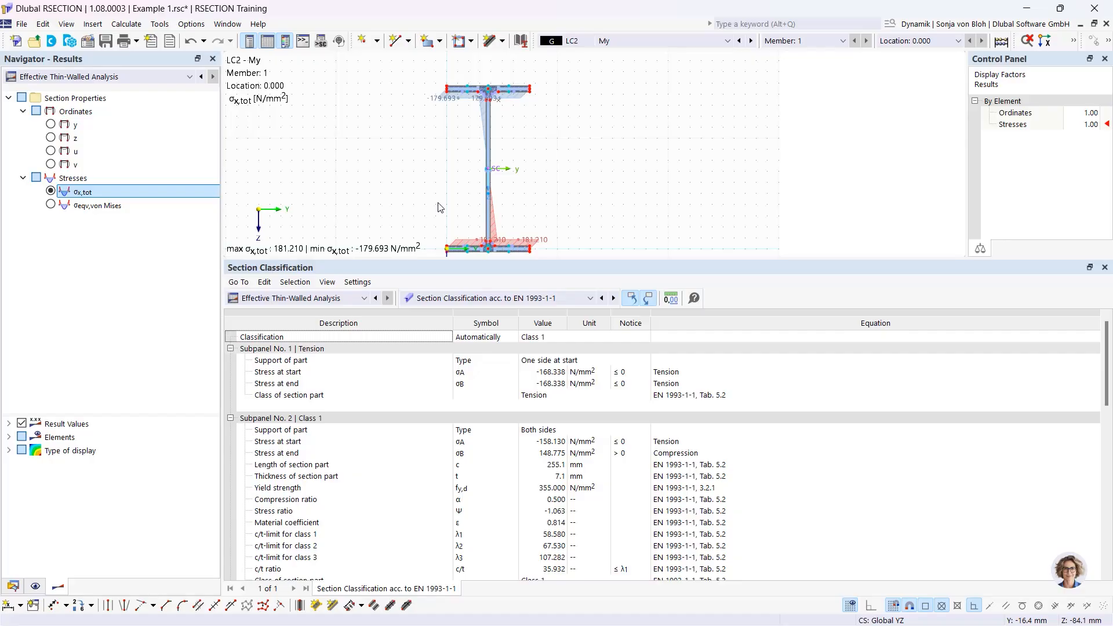
- Switch the results to combination CO1 (LC1 + LC2) and examine the total normal stress diagram in an enlarged graphic area
left_click(632, 40)
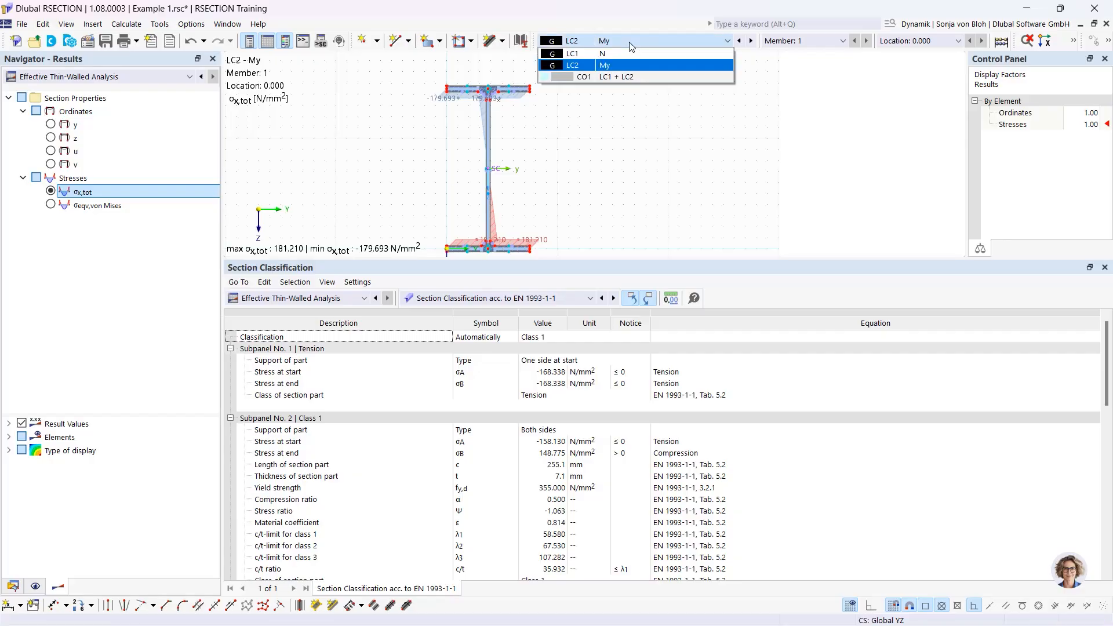
left_click(608, 76)
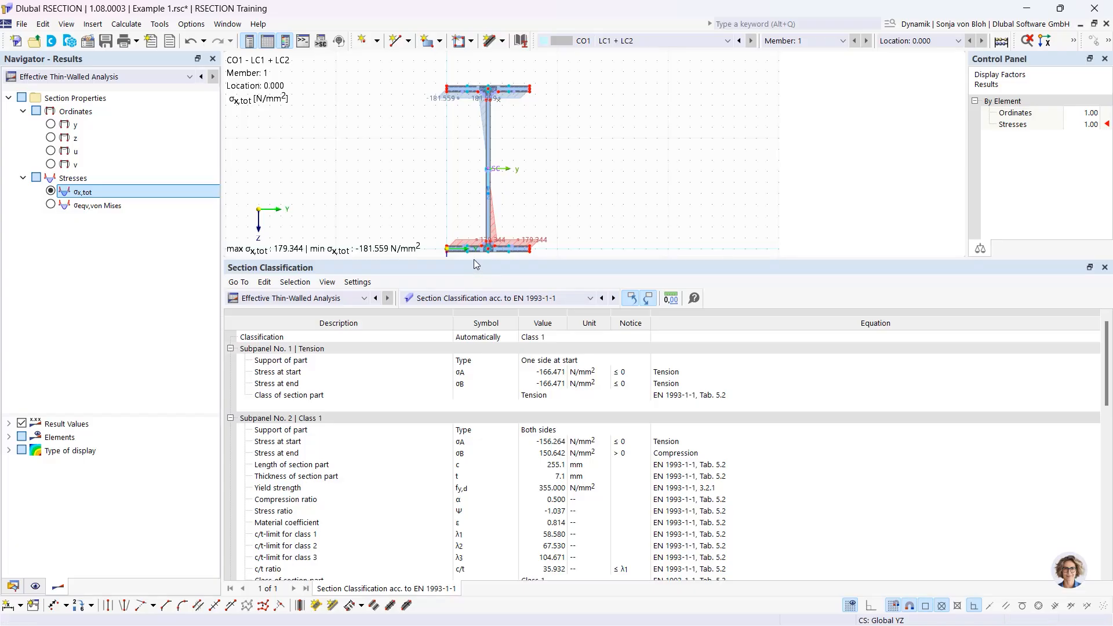
left_click_drag(474, 263, 470, 364)
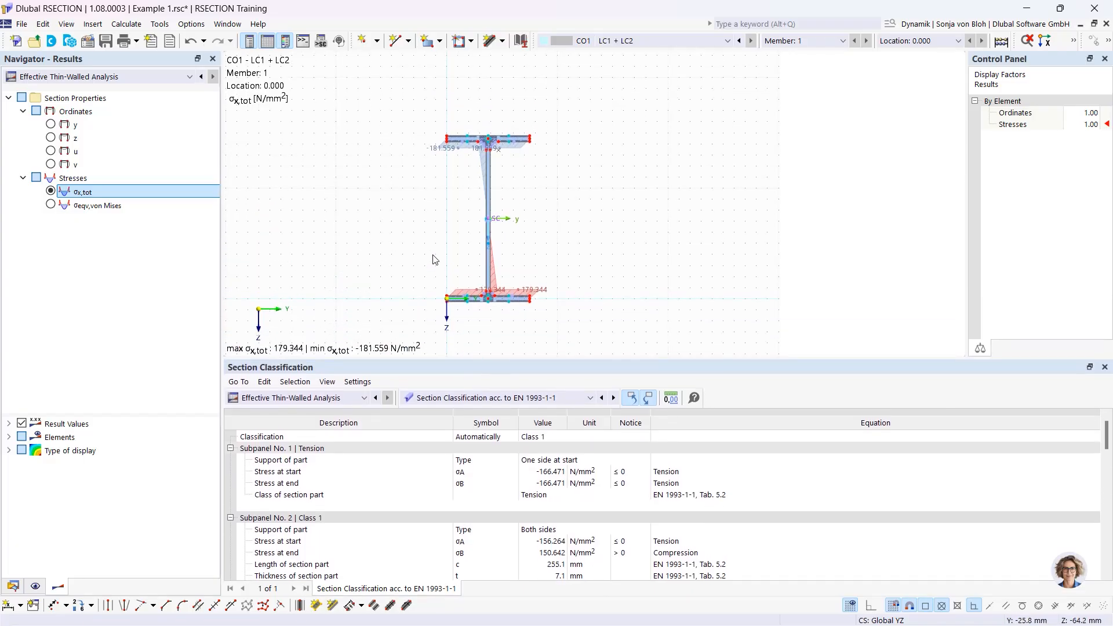
scroll(435, 259, "up", 2)
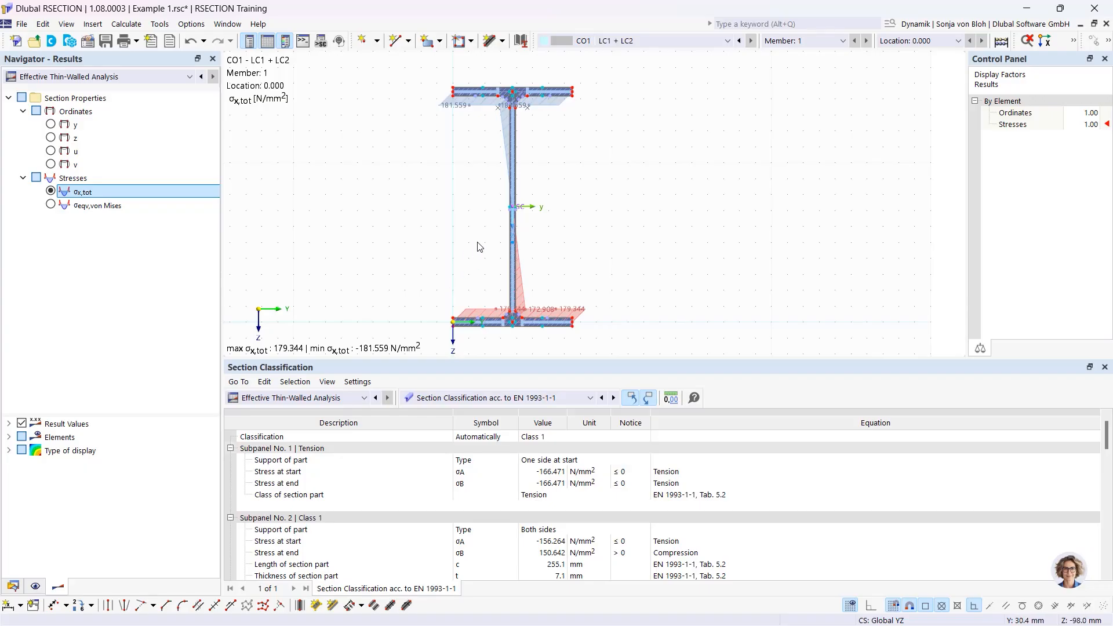
scroll(501, 265, "up", 1)
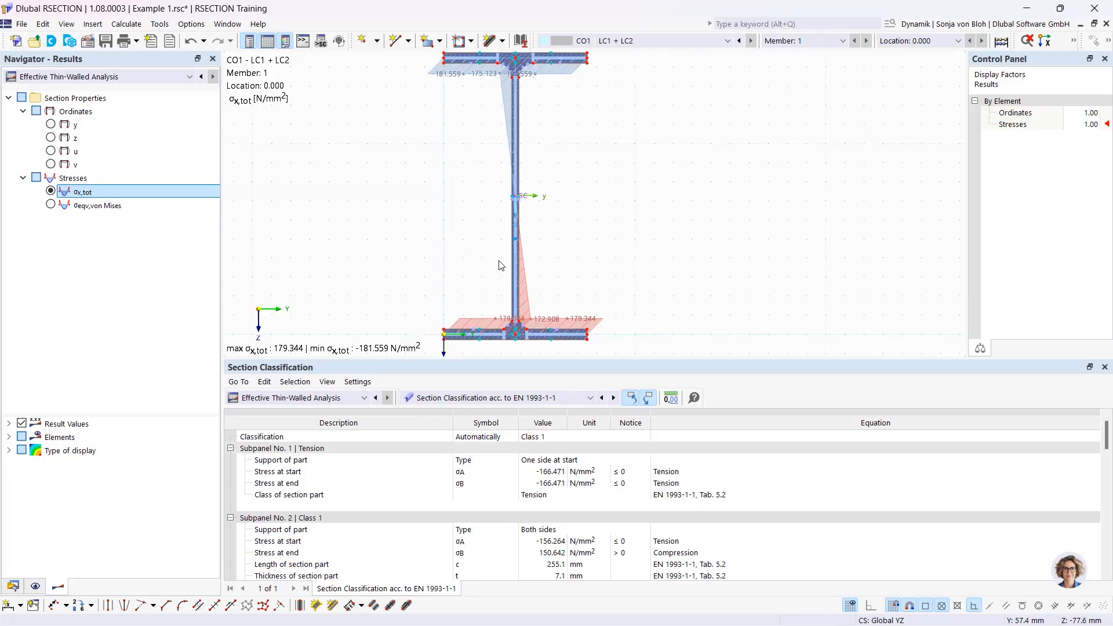
scroll(501, 238, "down", 2)
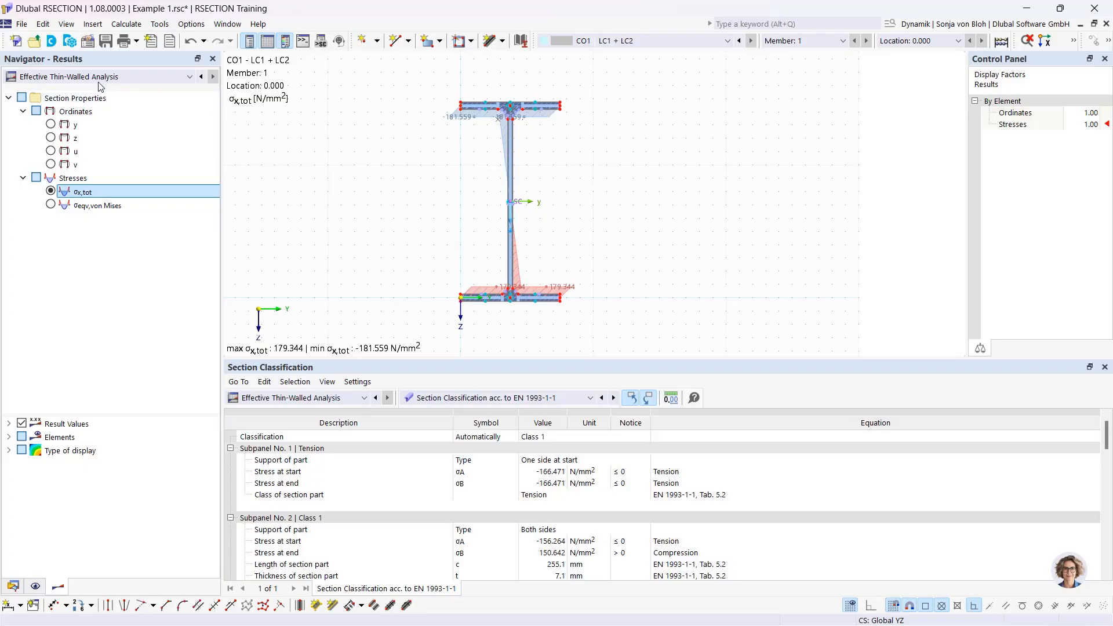
- Create a model named Example 2 with Thin-Walled Analysis and the Effective / Steel / Aluminum section add-on to EN 1993-1-1 and EN 1993-1-5
left_click(23, 43)
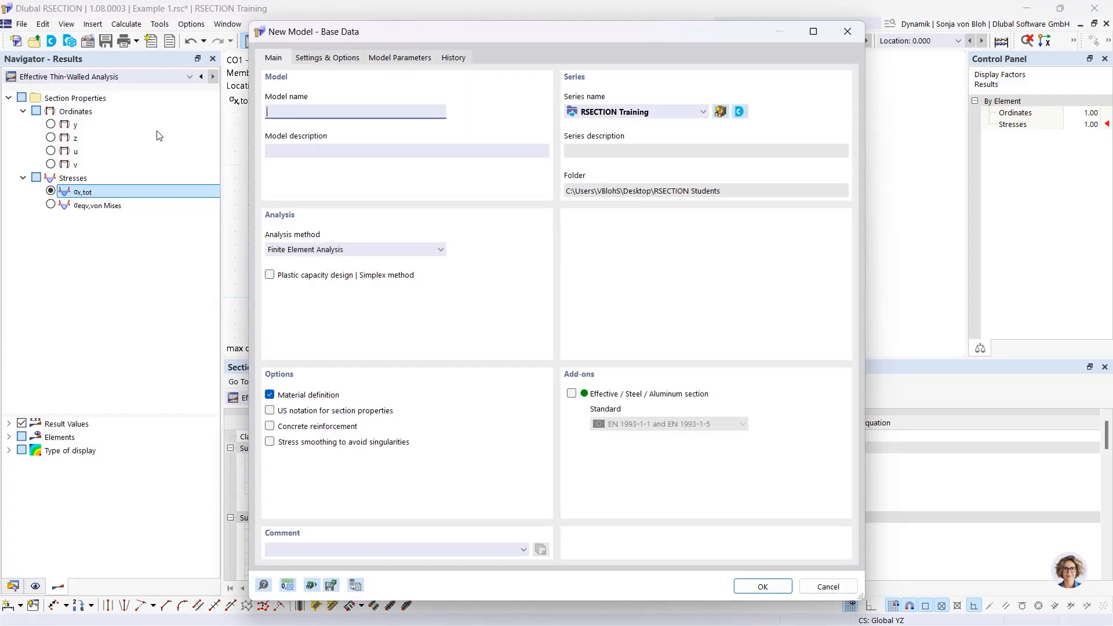
type("Example 2")
left_click(398, 250)
left_click(373, 273)
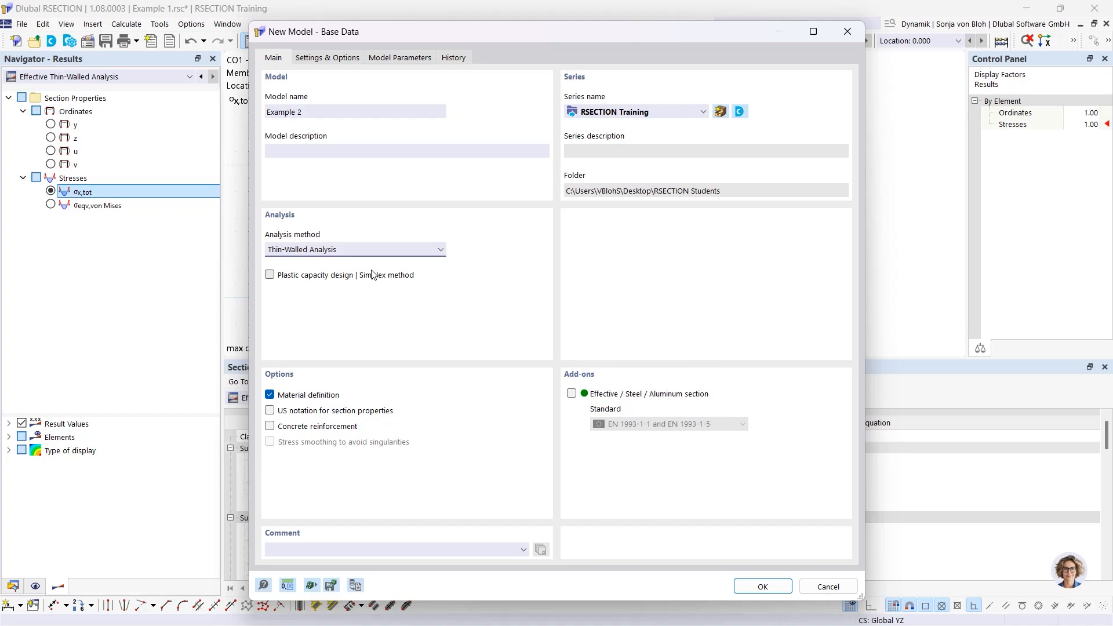
left_click(571, 394)
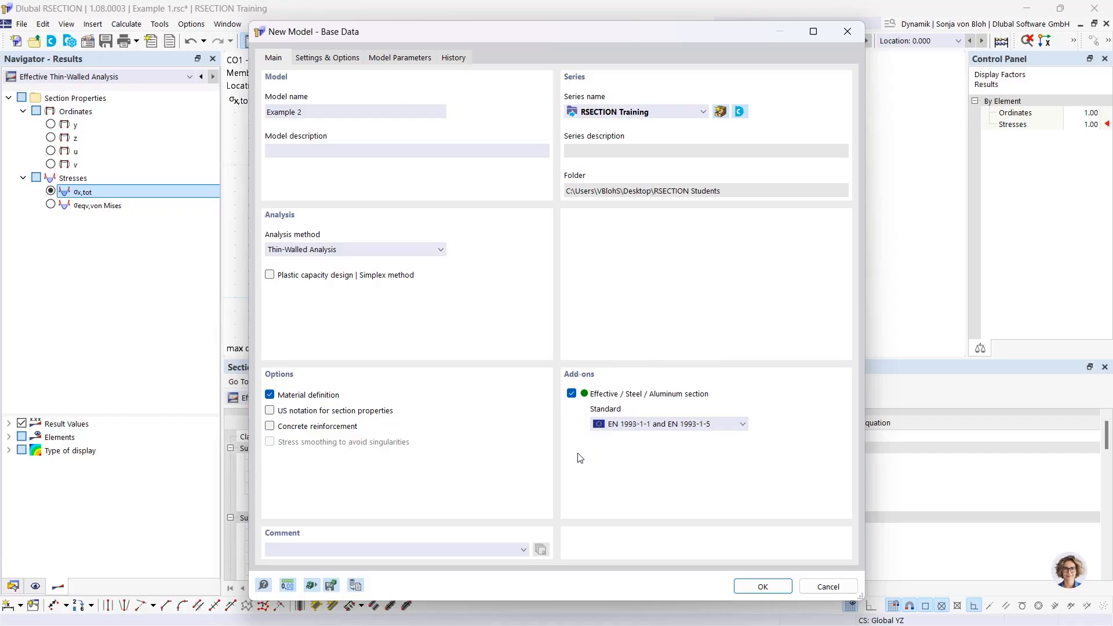
left_click(657, 427)
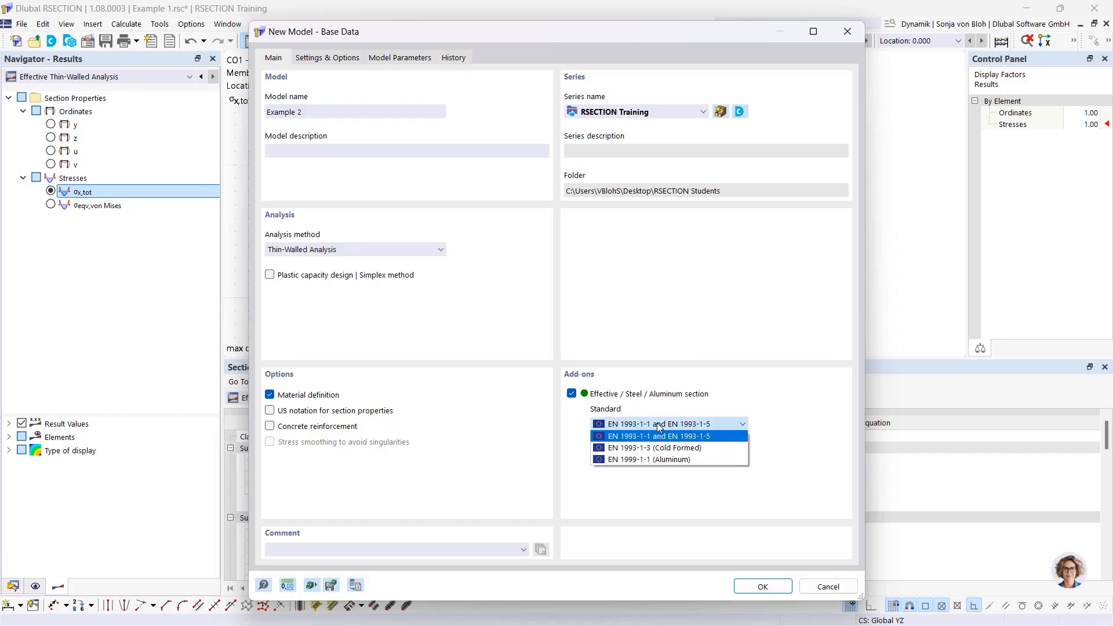
left_click(658, 427)
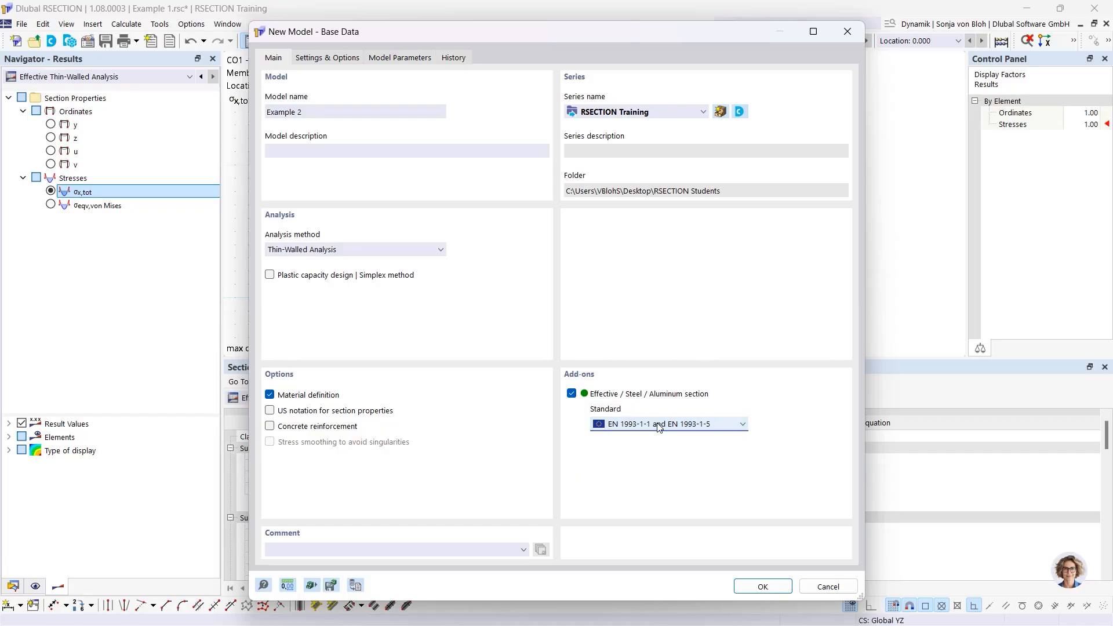
left_click(763, 587)
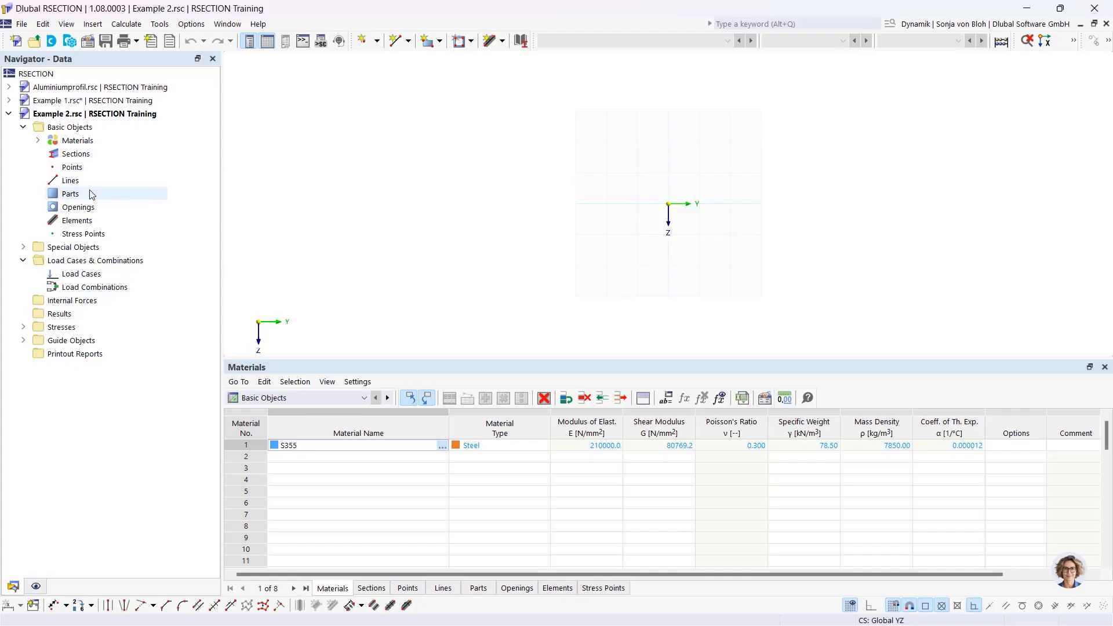
- Replace the model's S355 material with S235 to EN 1993-1-1:2005-05 from the material library
left_click(37, 140)
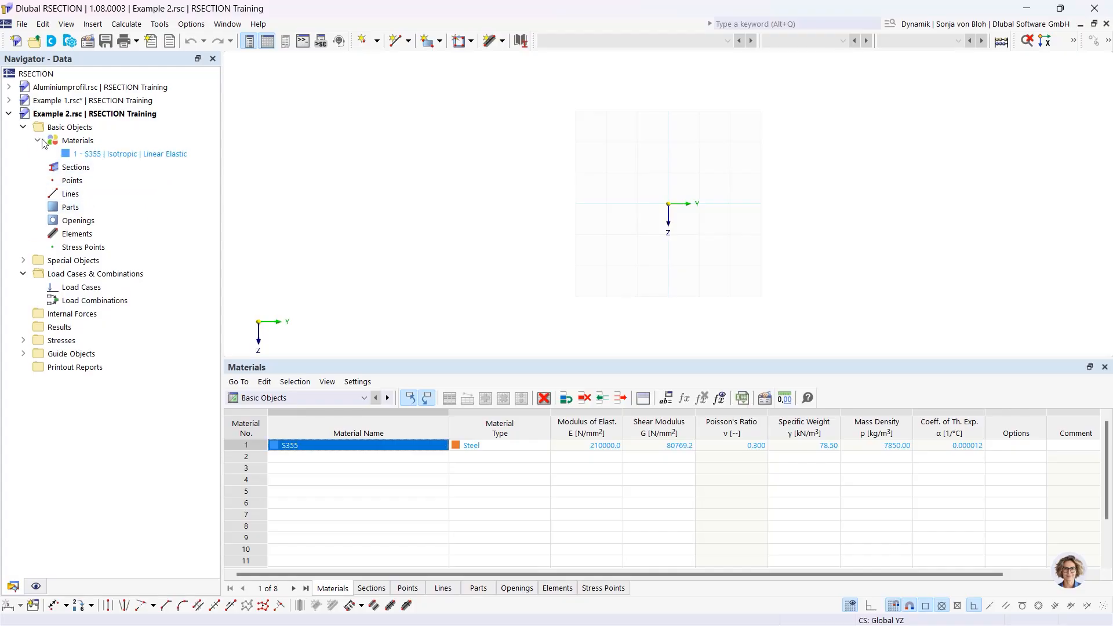
double_click(121, 155)
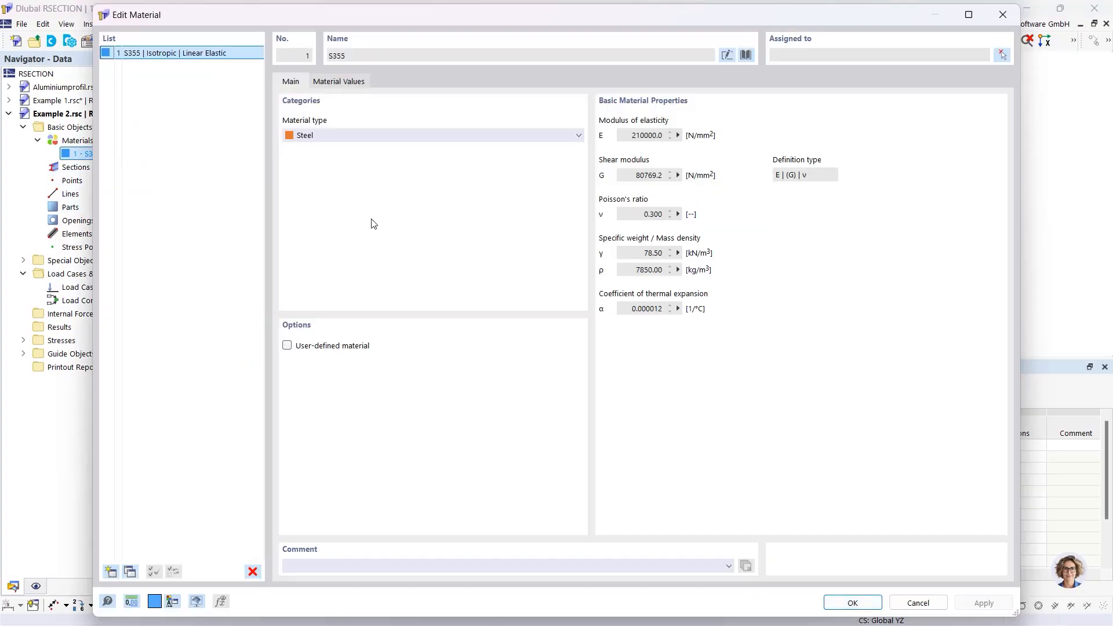
left_click(746, 56)
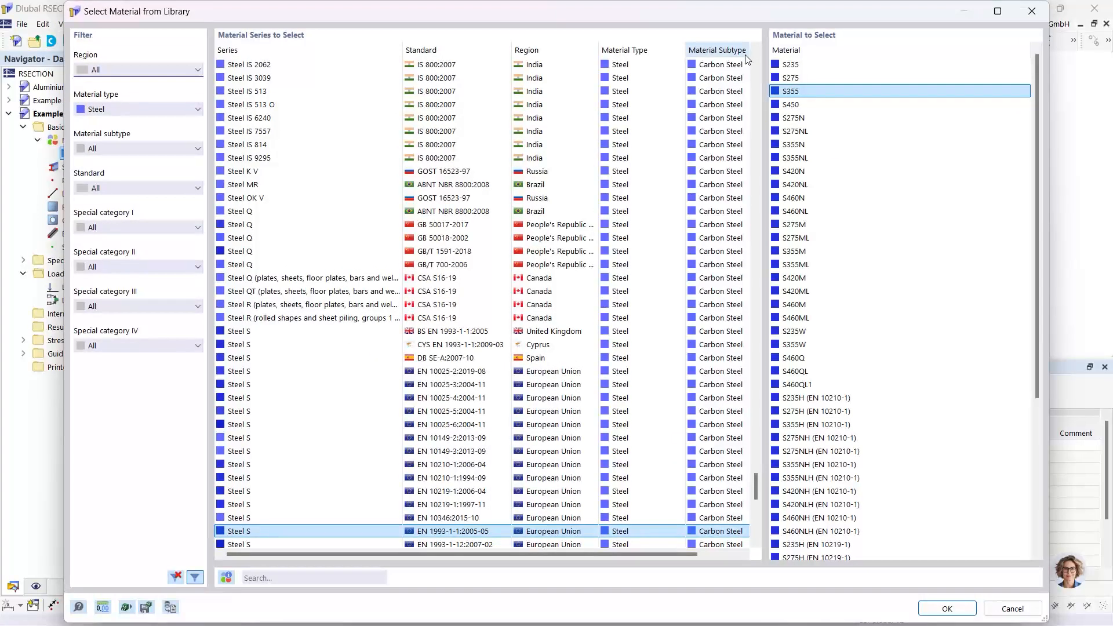
left_click(290, 578)
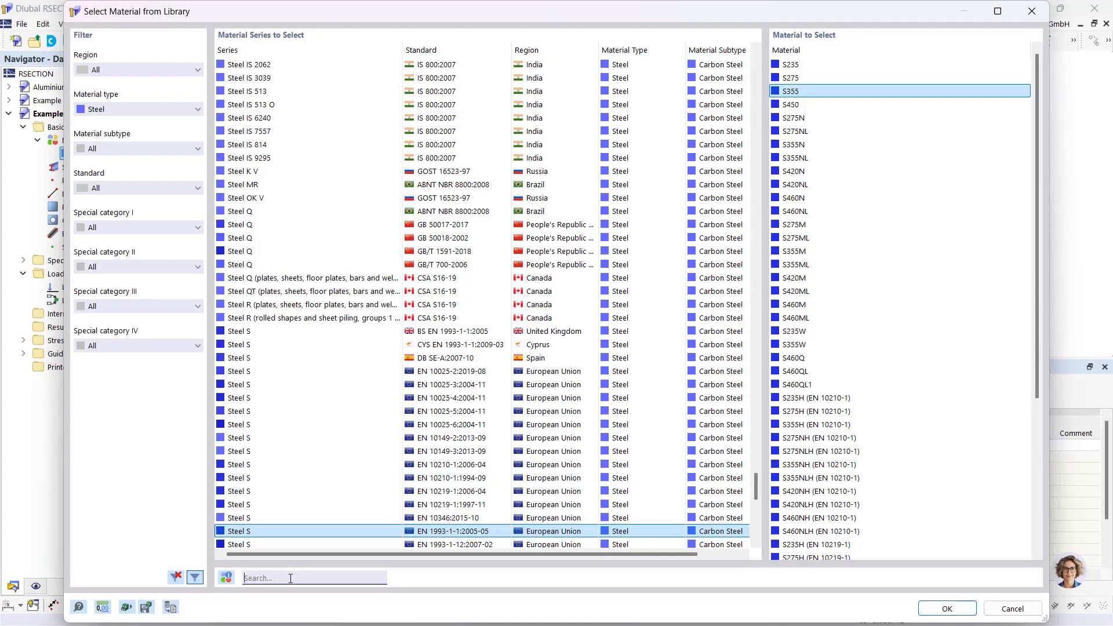
type("S23")
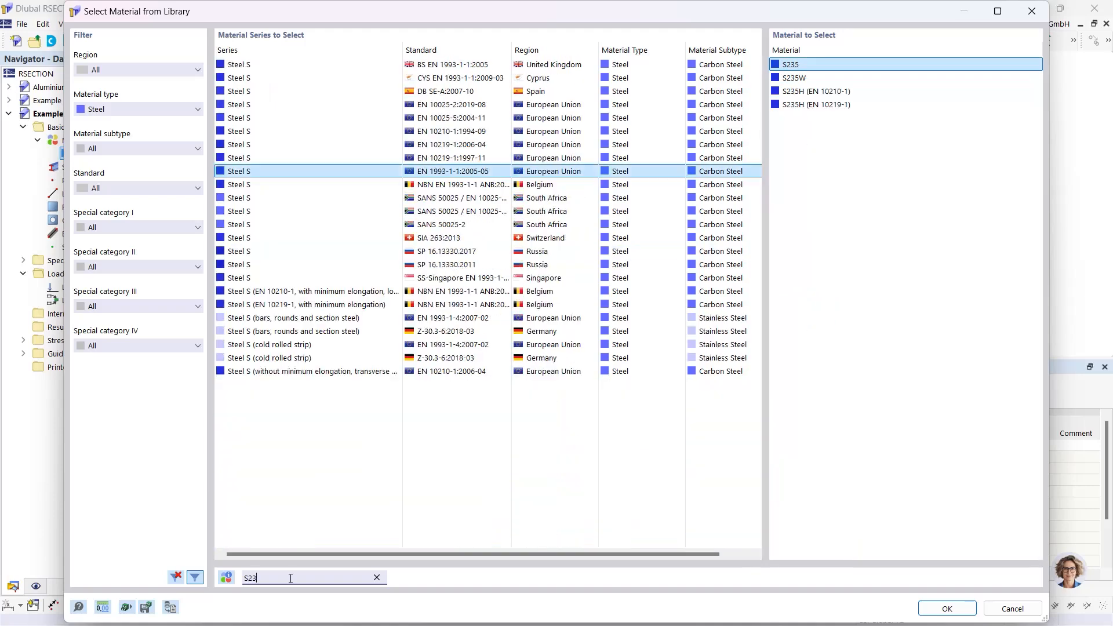
type("5")
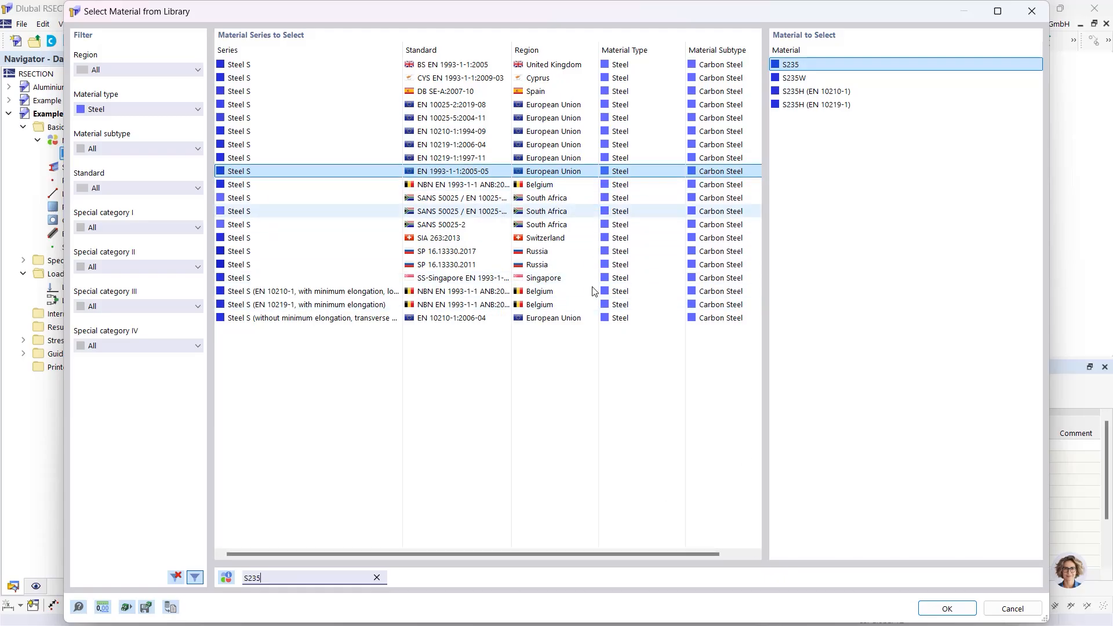
left_click(946, 608)
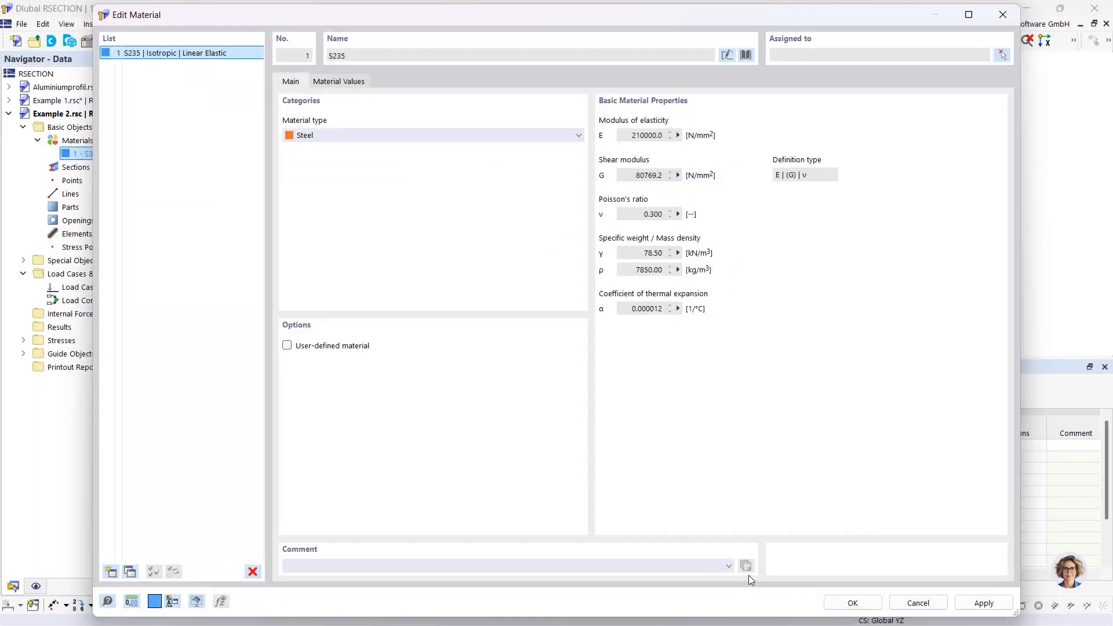
left_click(852, 603)
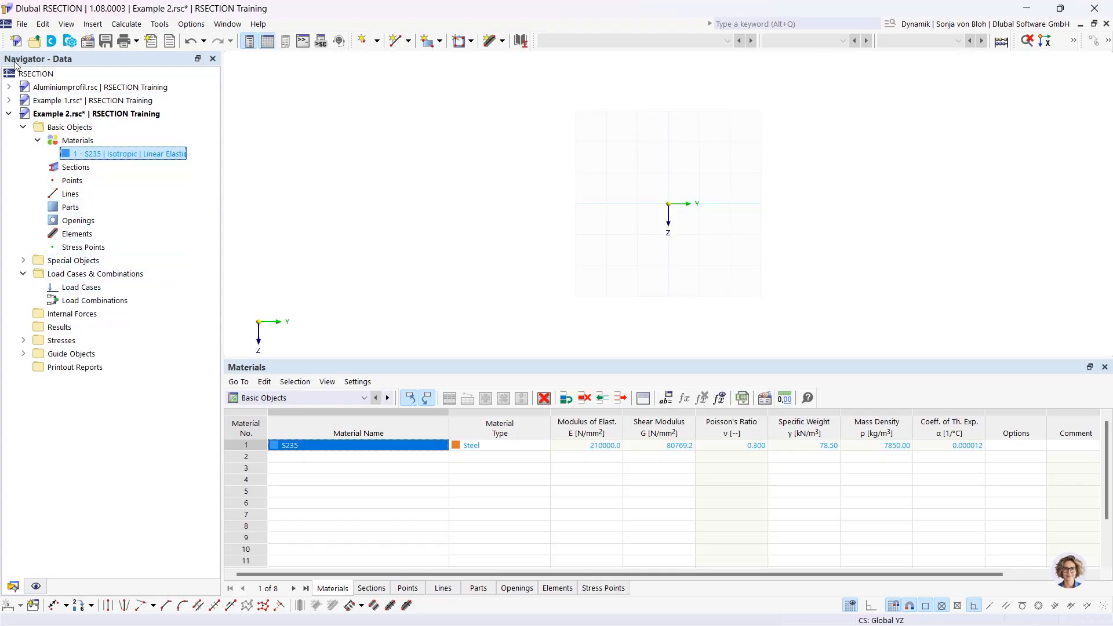
- Start a new section and choose the IPEa 200 profile for it by name
right_click(77, 168)
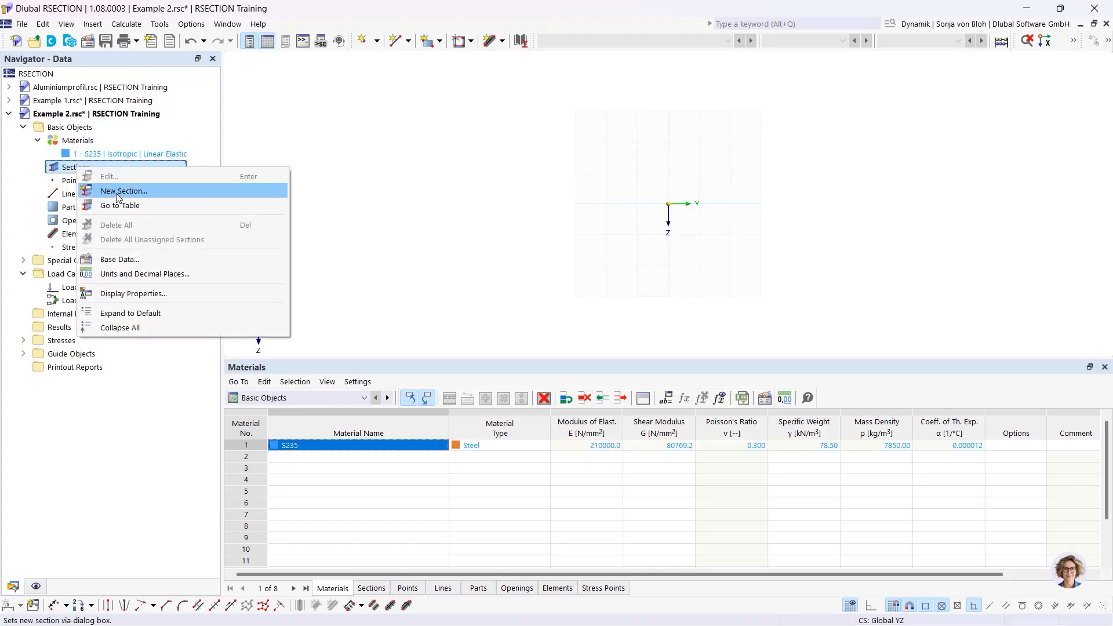
left_click(117, 196)
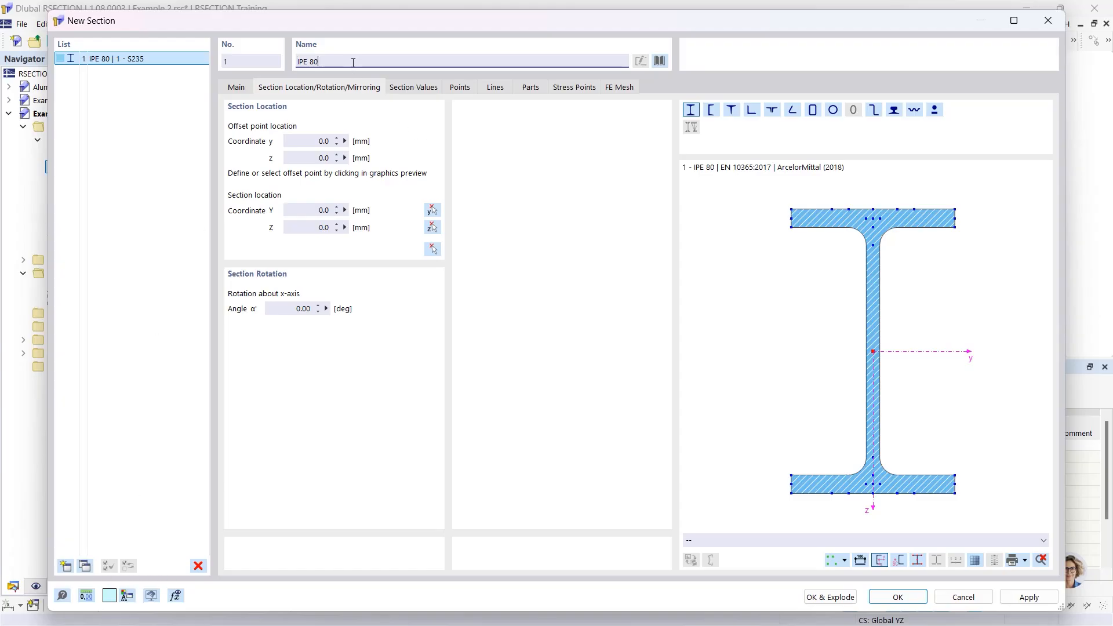
double_click(315, 62)
type("2")
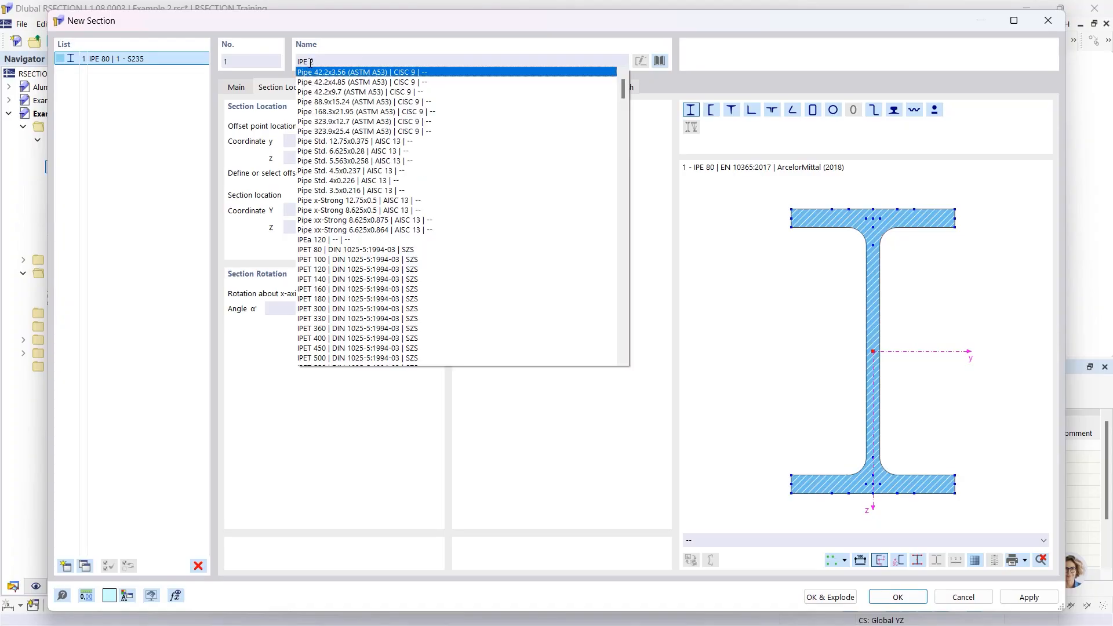
type("00")
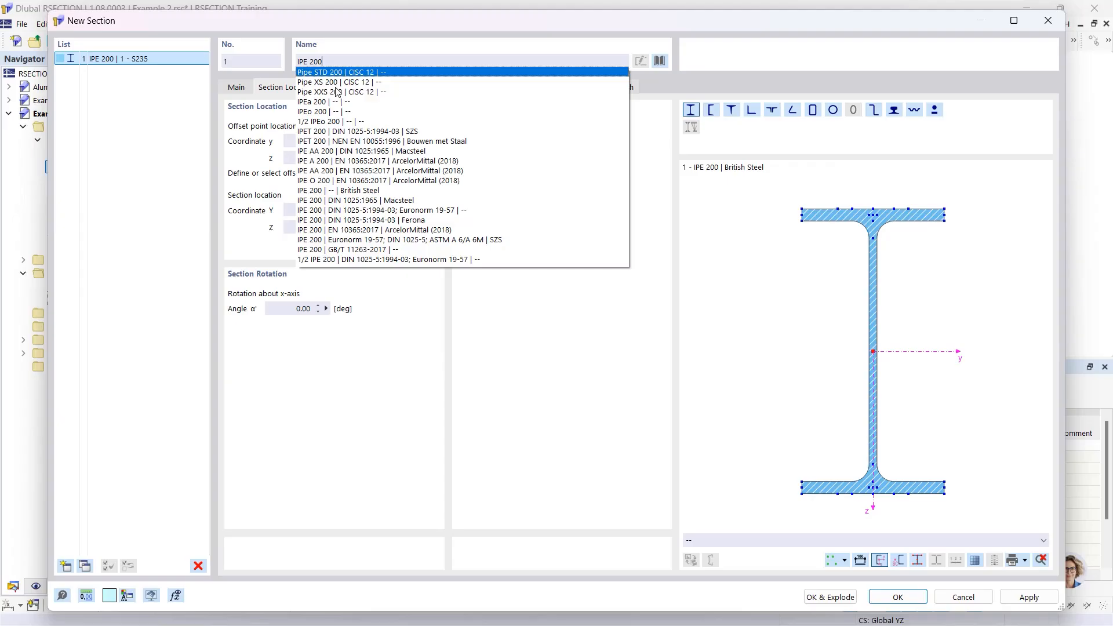
left_click(315, 103)
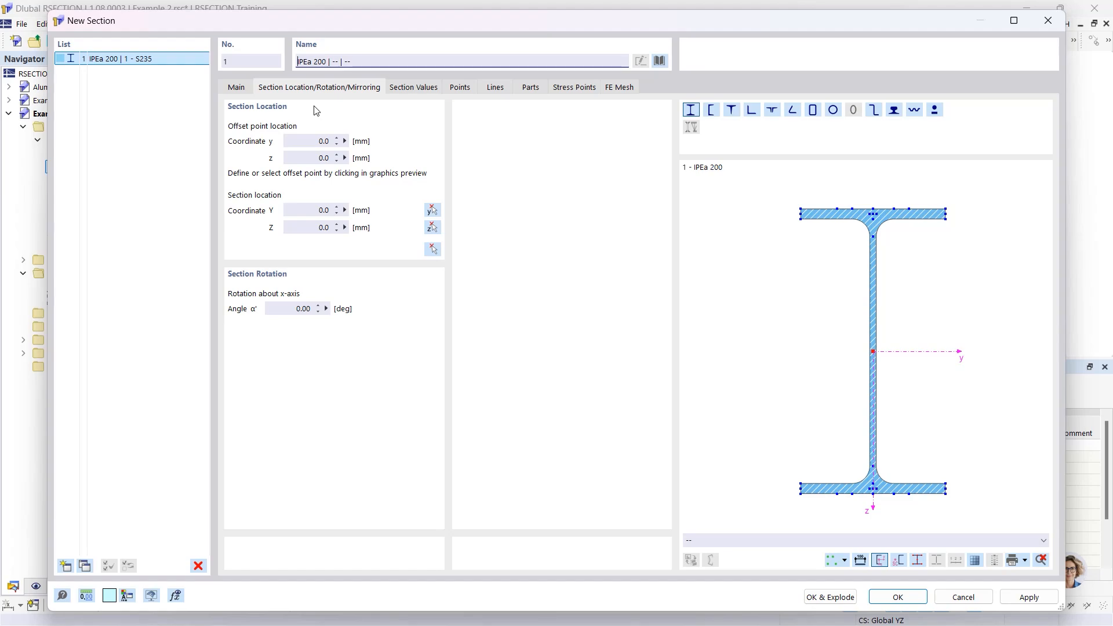
- Search the section library's standardized L-sections for L 200x15
left_click(659, 61)
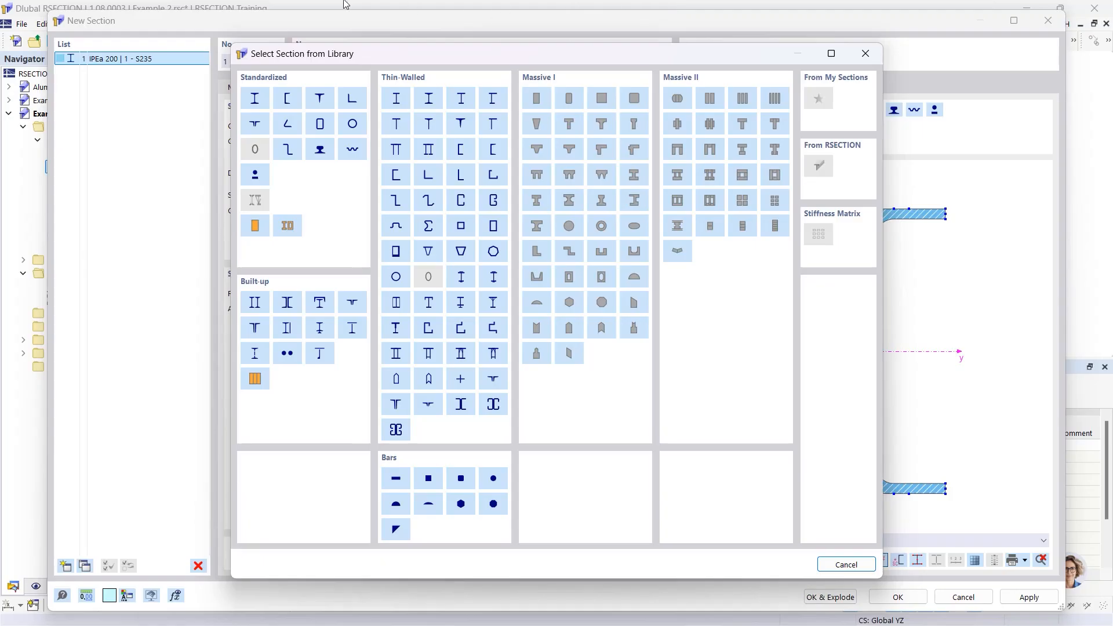
left_click(352, 109)
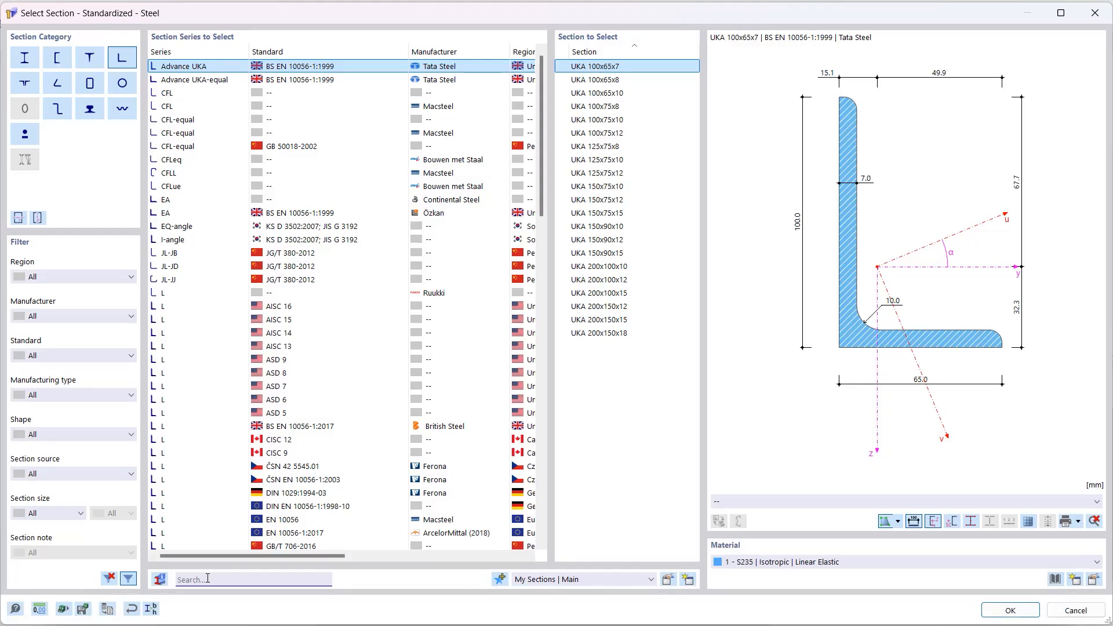
type("L 20")
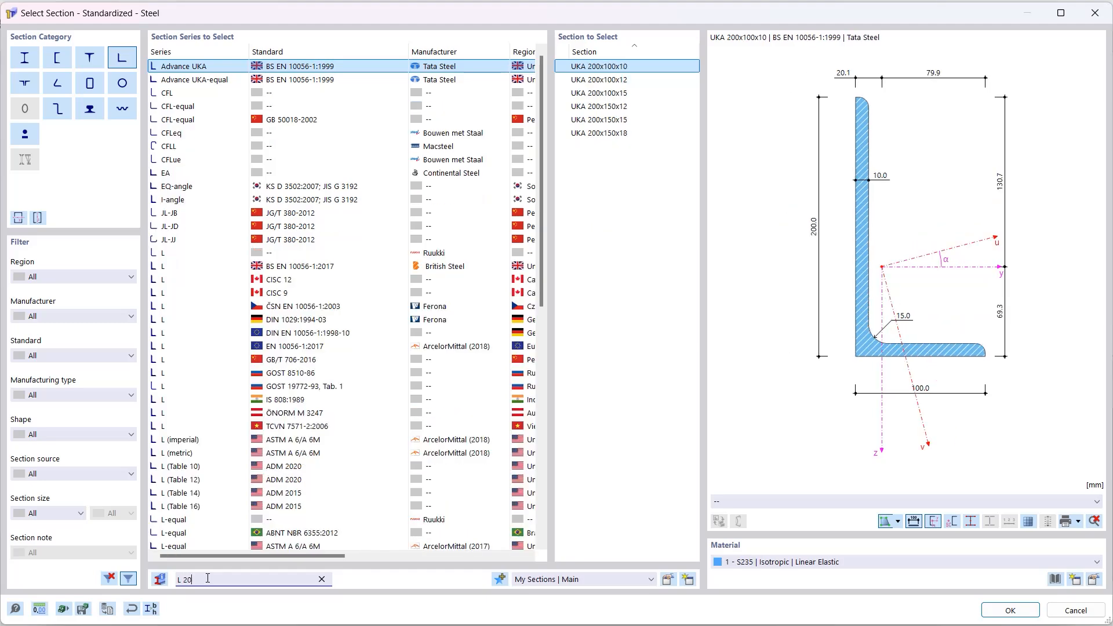
type("0x")
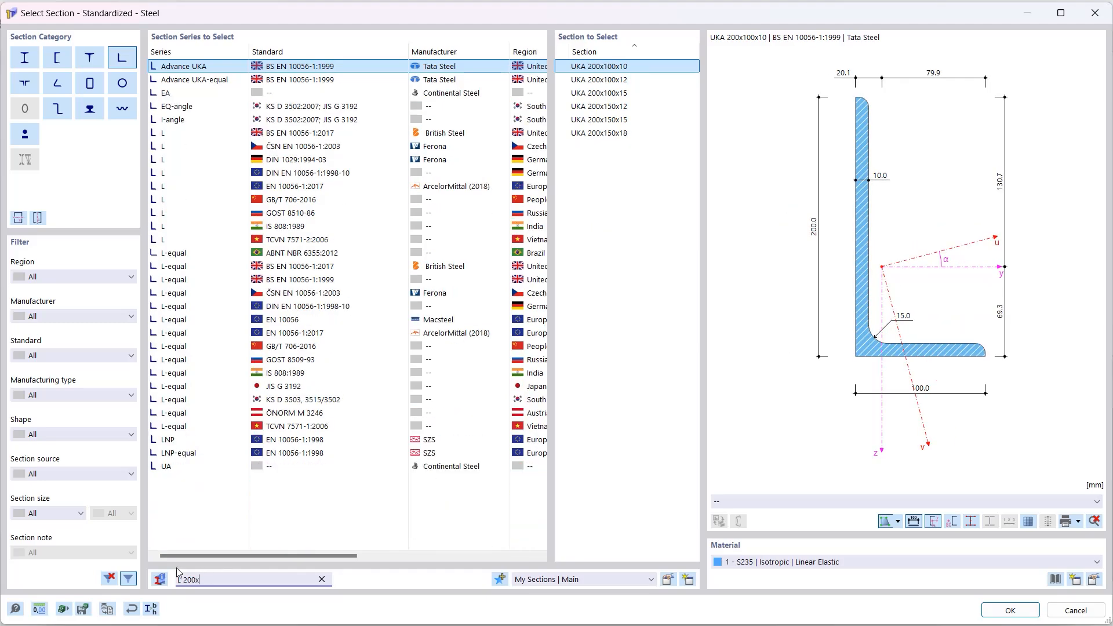
type("15")
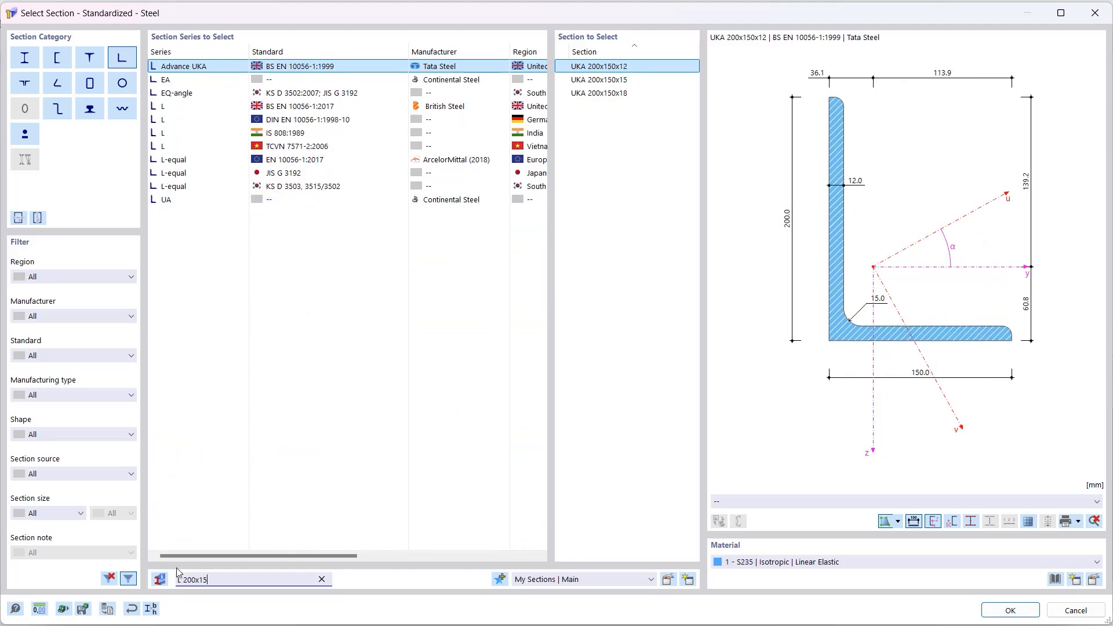
- Choose the L 200x150x12 angle section from the DIN EN 10056-1:1998-10 series
type("0x")
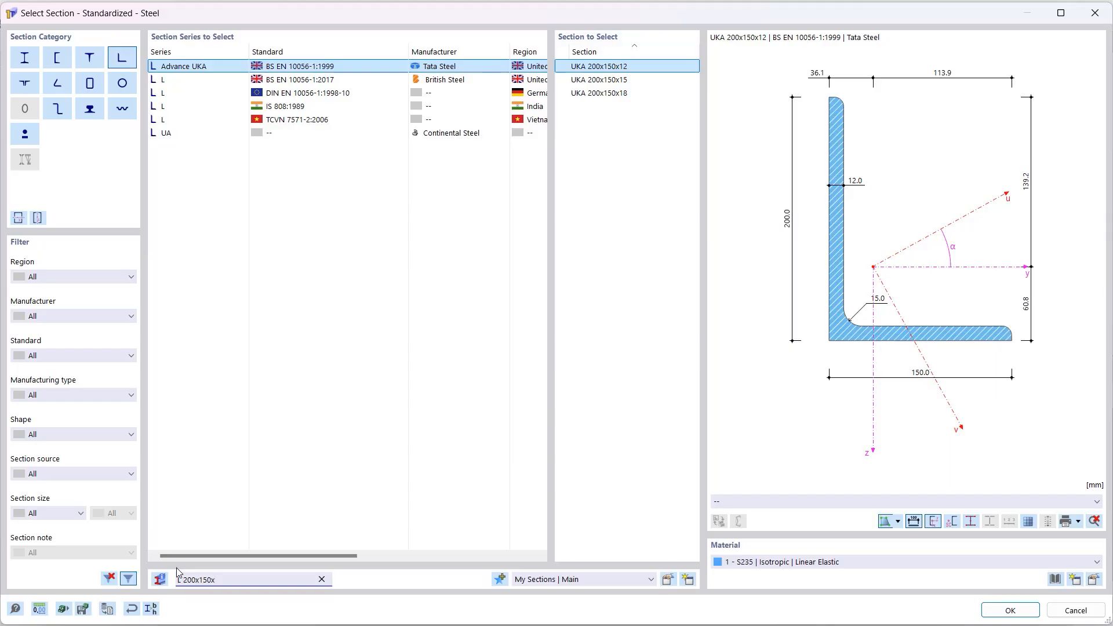
type("12")
left_click(301, 96)
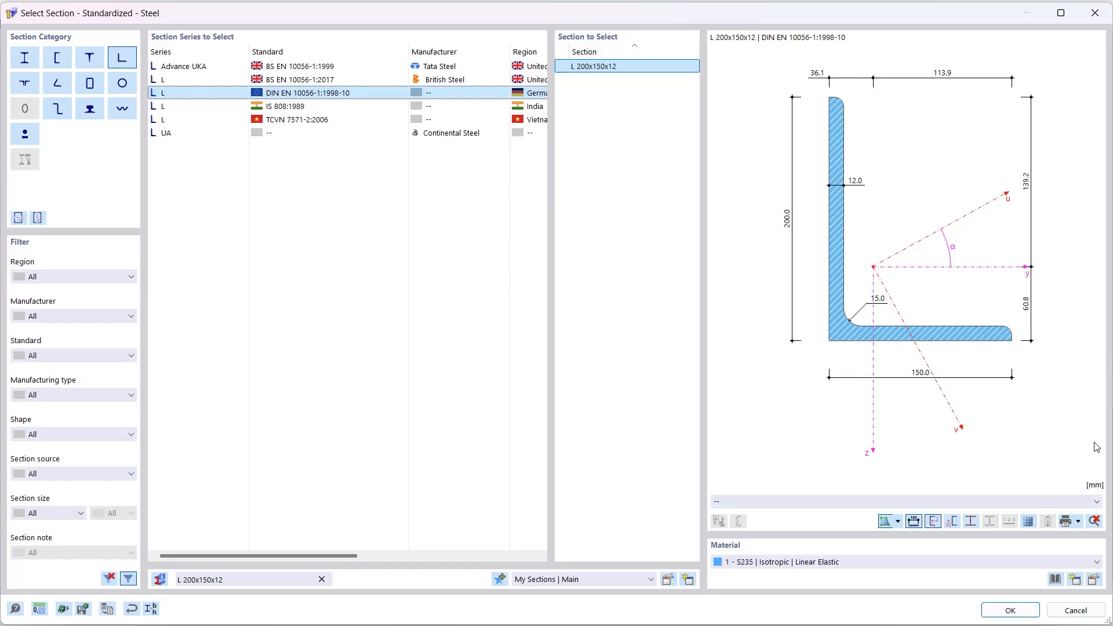
left_click(1007, 610)
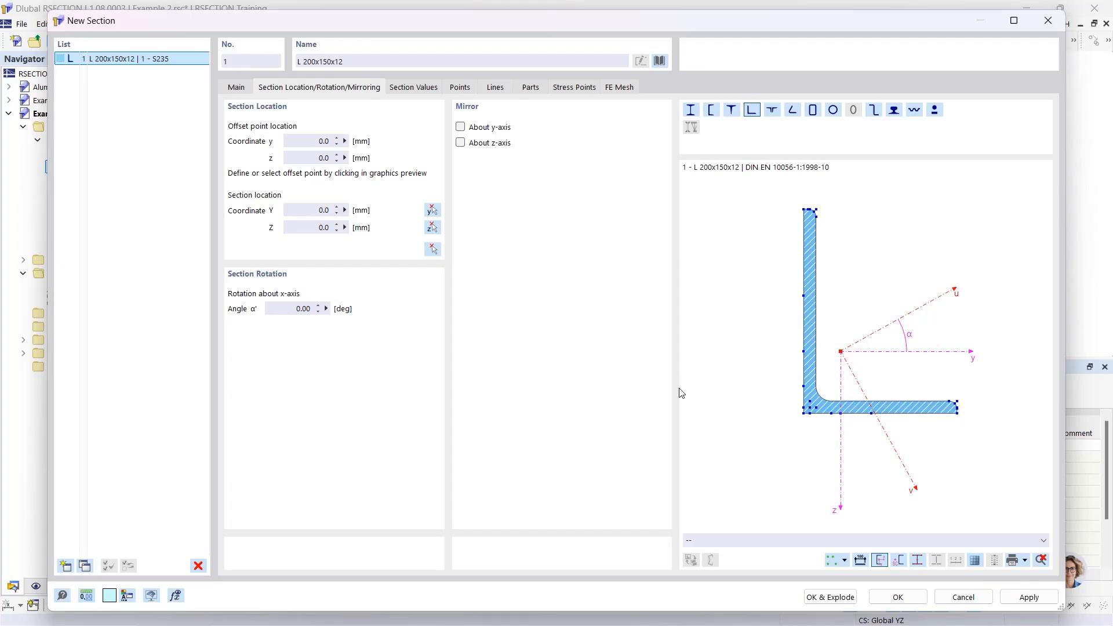
- Mirror the angle section about its y-axis and rotate it 90° about the x-axis
left_click(460, 127)
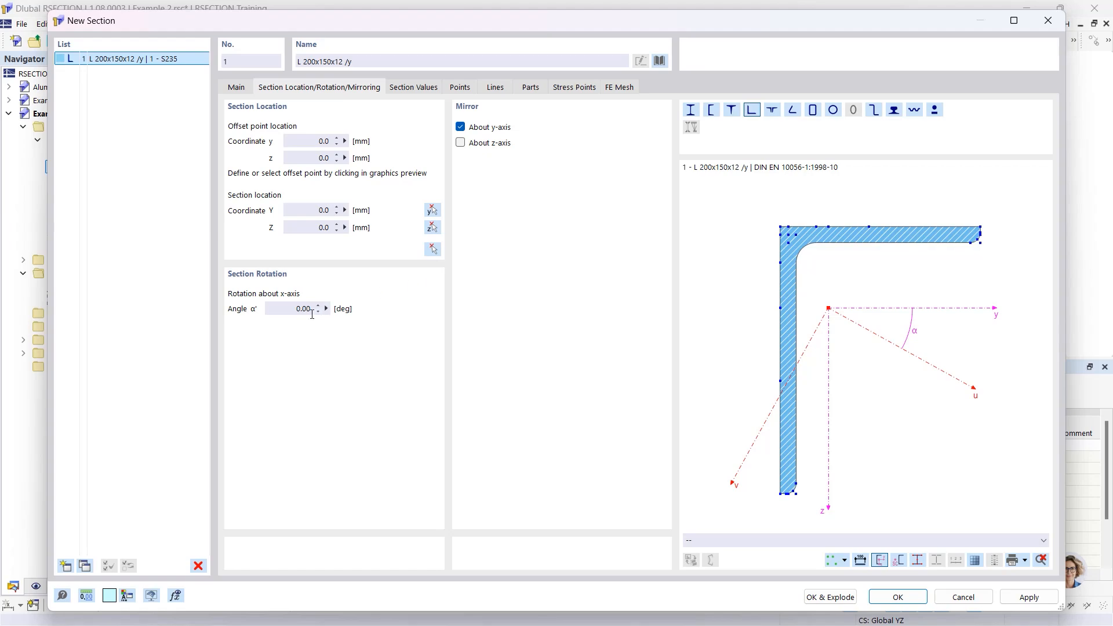
left_click(288, 309)
type("90")
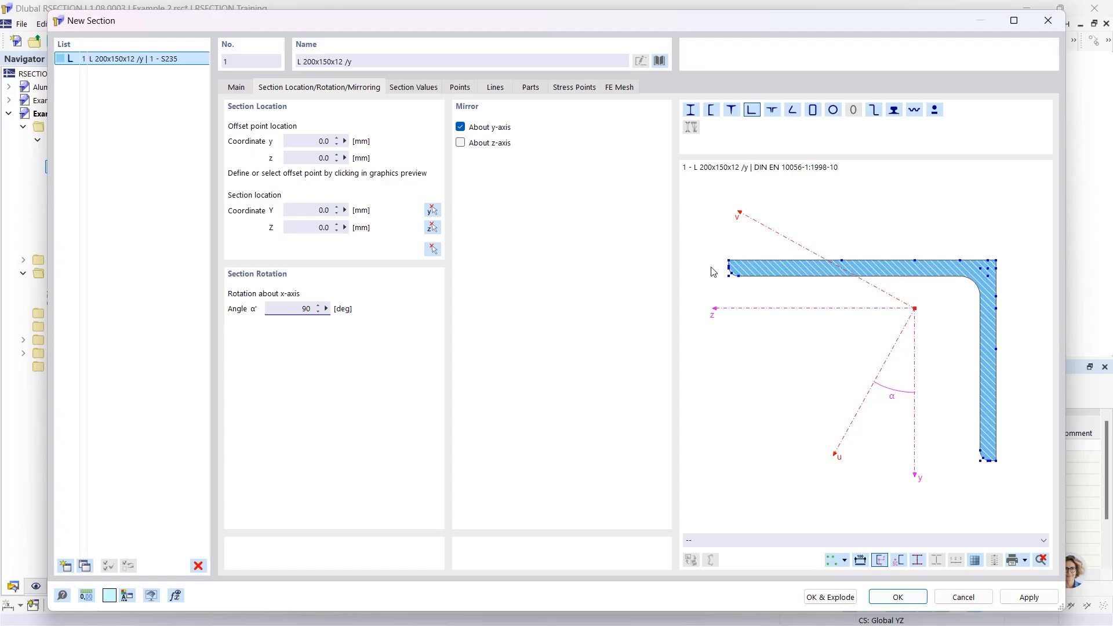
- Set the section's offset point at mid-thickness of the long leg's free end and insert the section with that point at the global origin
scroll(737, 264, "up", 4)
scroll(737, 263, "up", 3)
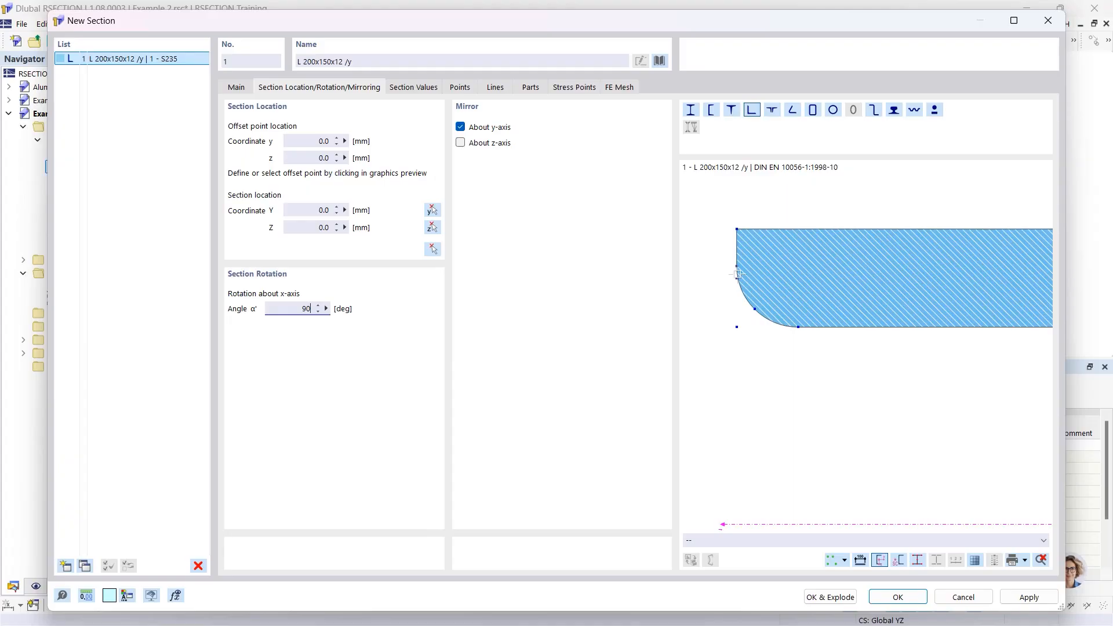
left_click(736, 278)
left_click(315, 212)
left_click(432, 249)
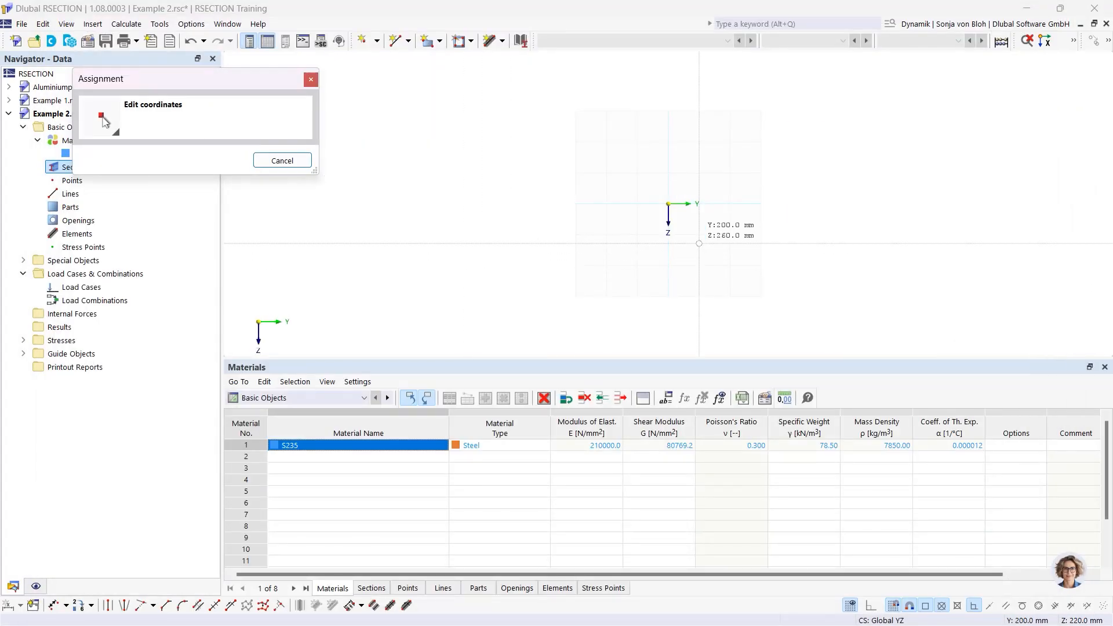
scroll(687, 209, "up", 7)
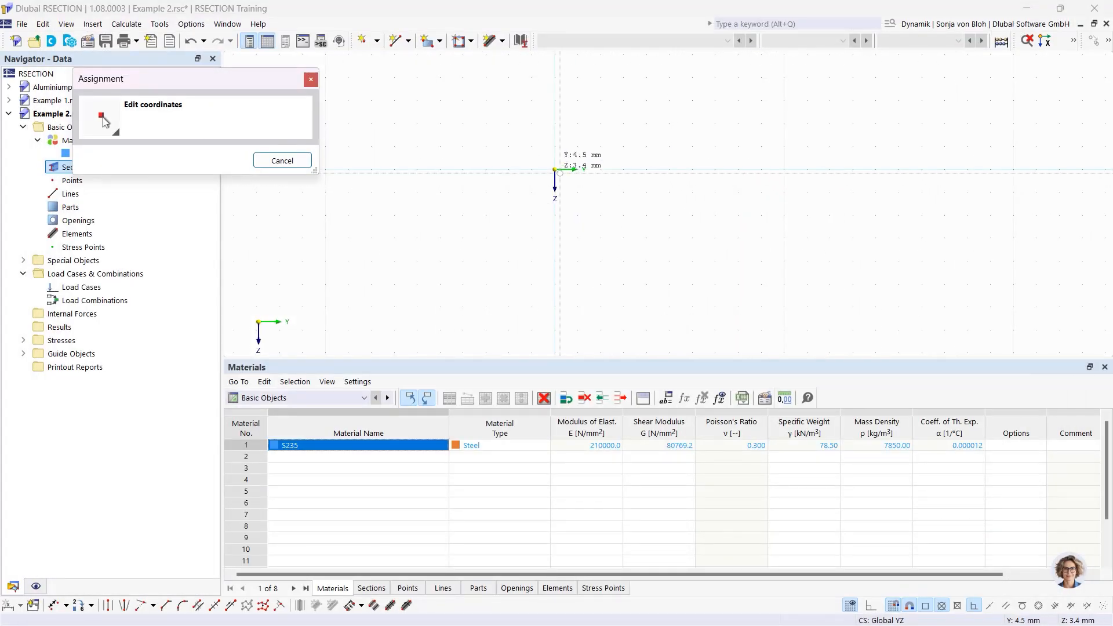
left_click(560, 172)
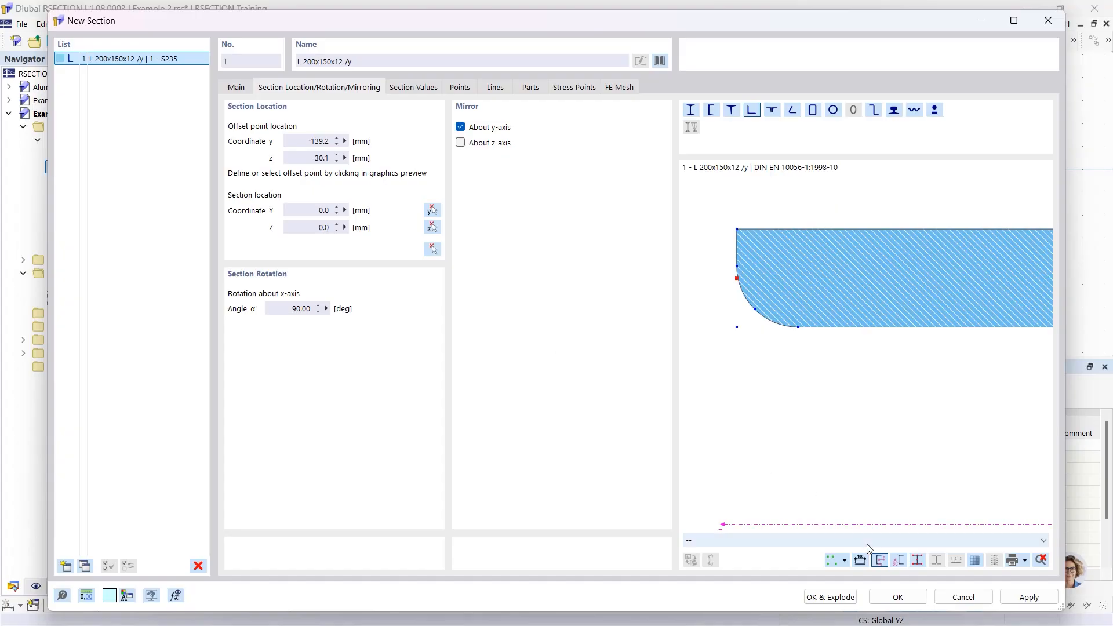
left_click(883, 595)
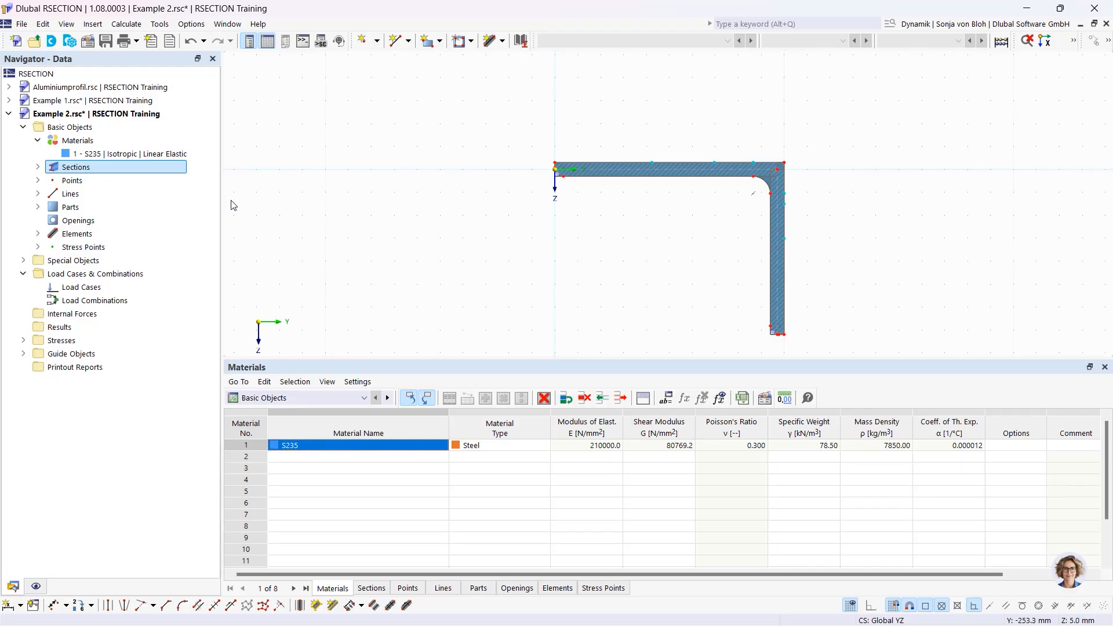
- Examine which elements and which boundary-line part make up the inserted angle section
left_click(38, 234)
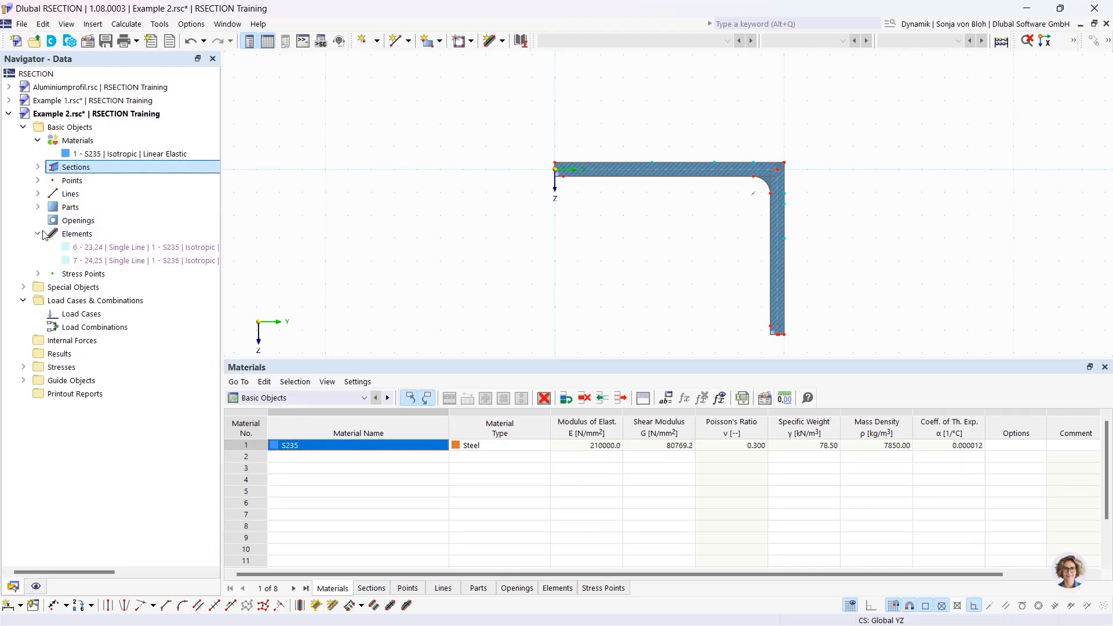
left_click(101, 247)
left_click(101, 260)
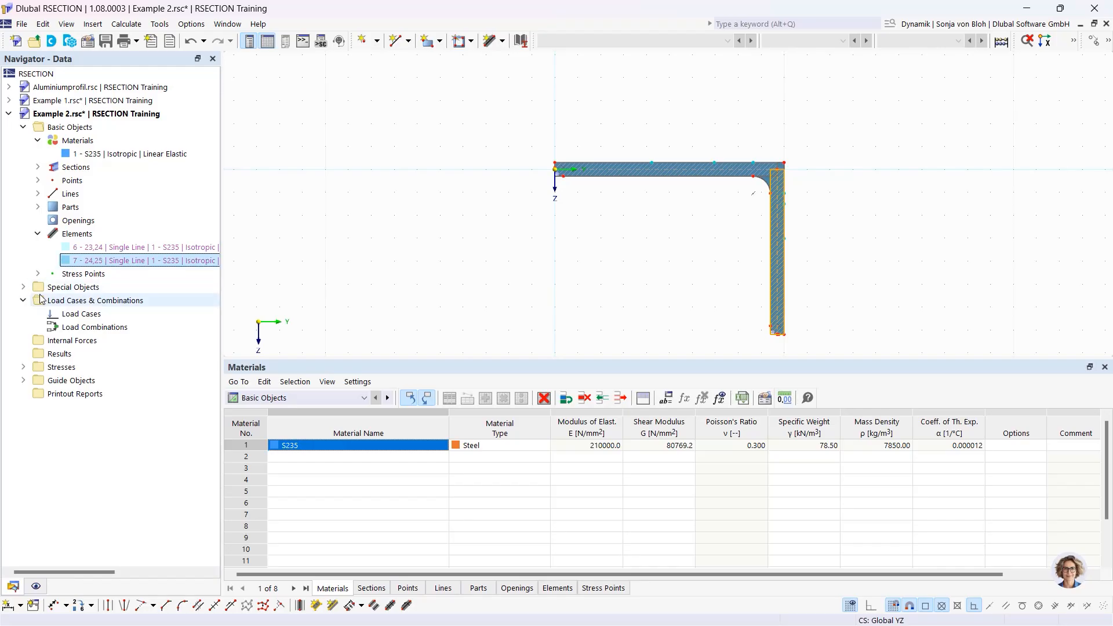
left_click(38, 207)
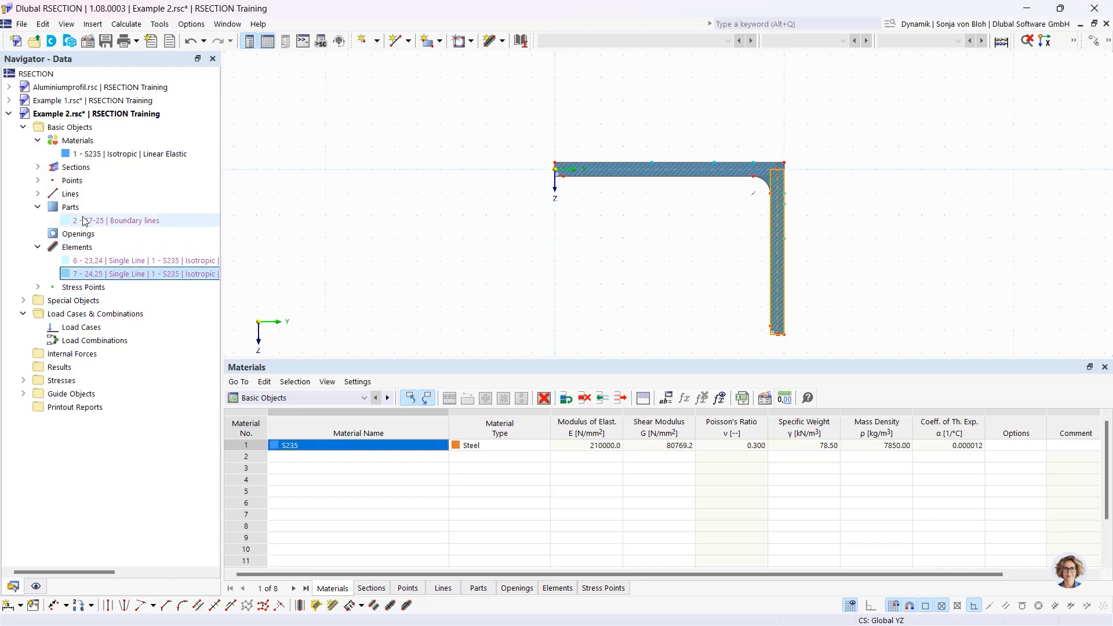
left_click(98, 221)
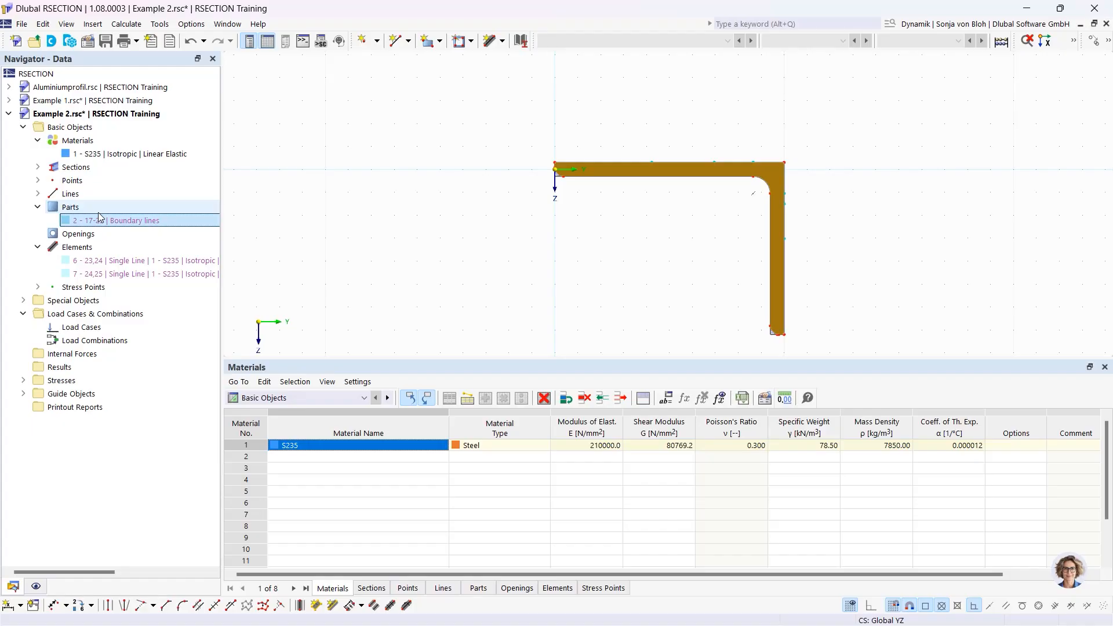
- Review the angle section's location, rotation and mirroring settings, and locate the command for rotating selected objects
double_click(587, 175)
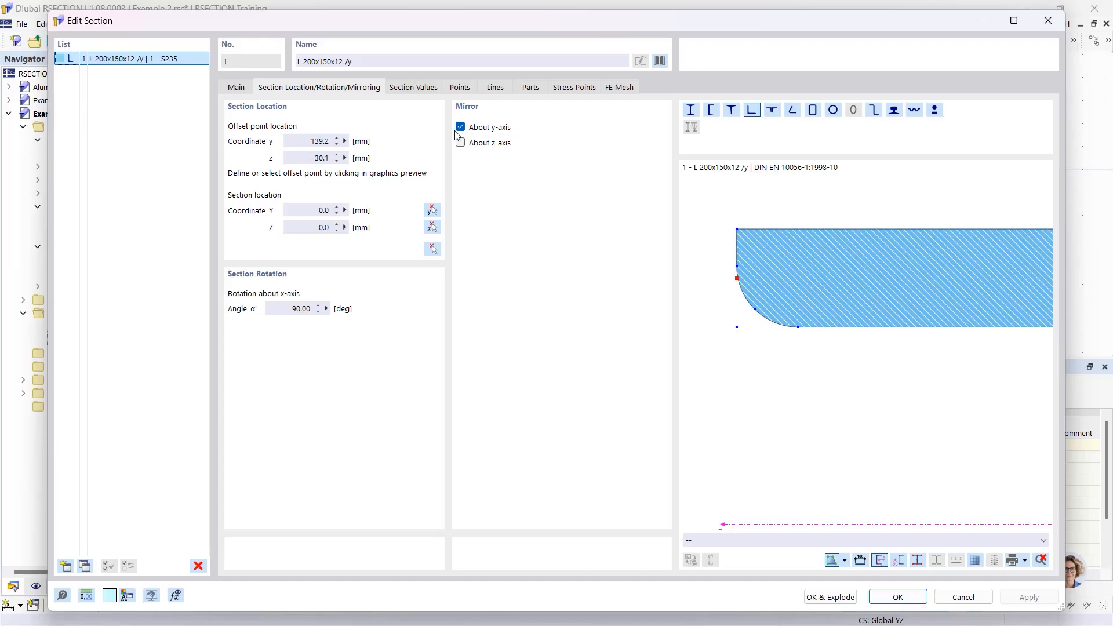
left_click(1047, 21)
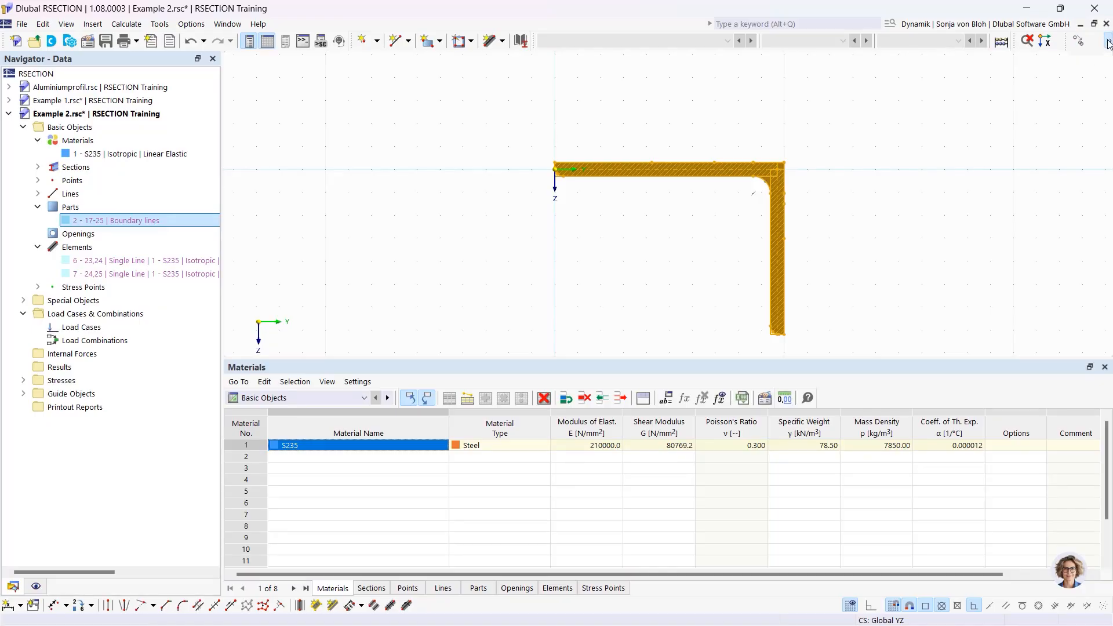
left_click(1108, 44)
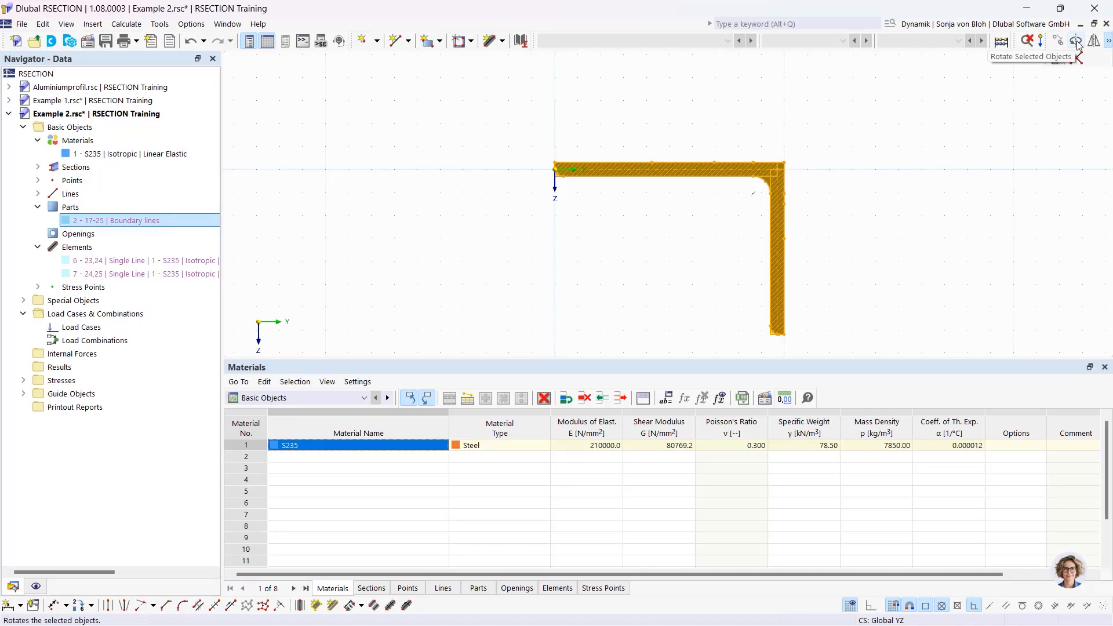
left_click(1076, 46)
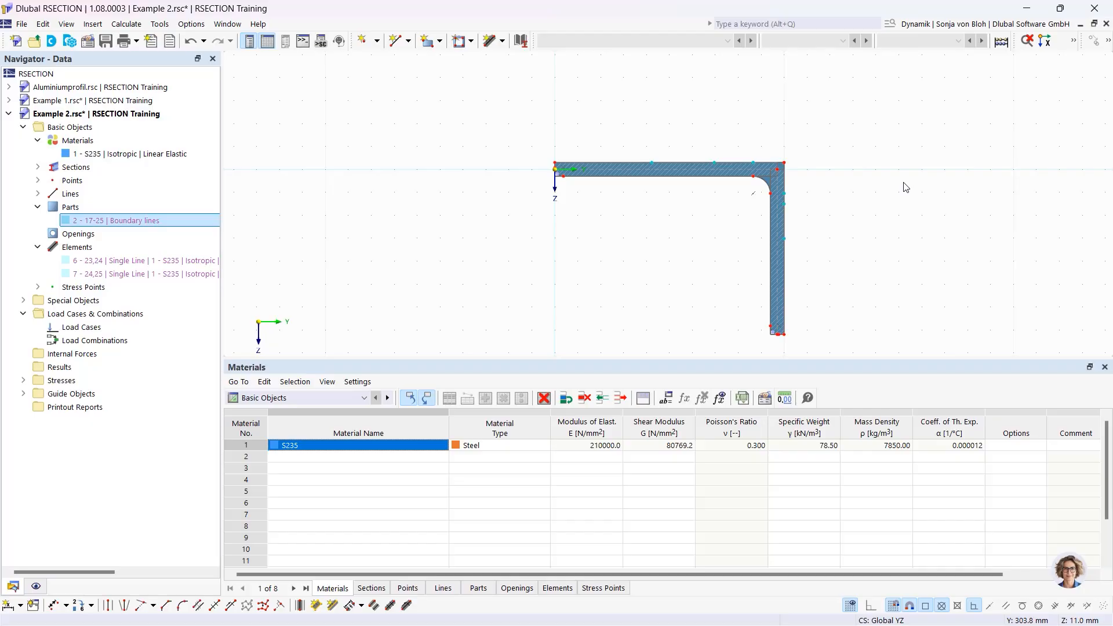
- Explode the angle section into its individual points, lines, part and elements
right_click(580, 170)
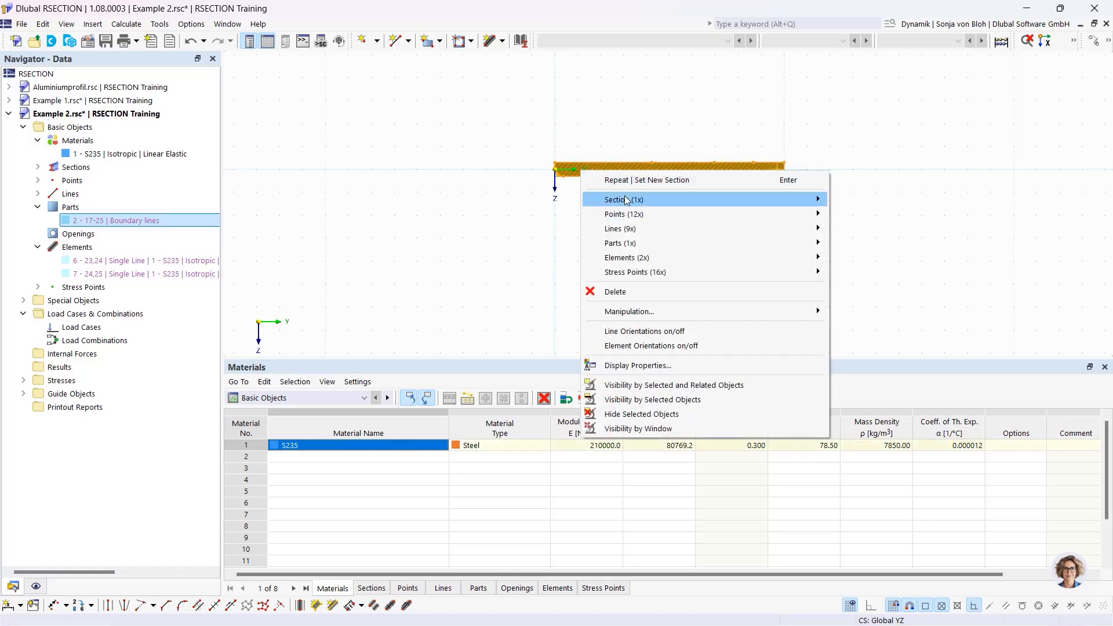
mouse_move(626, 200)
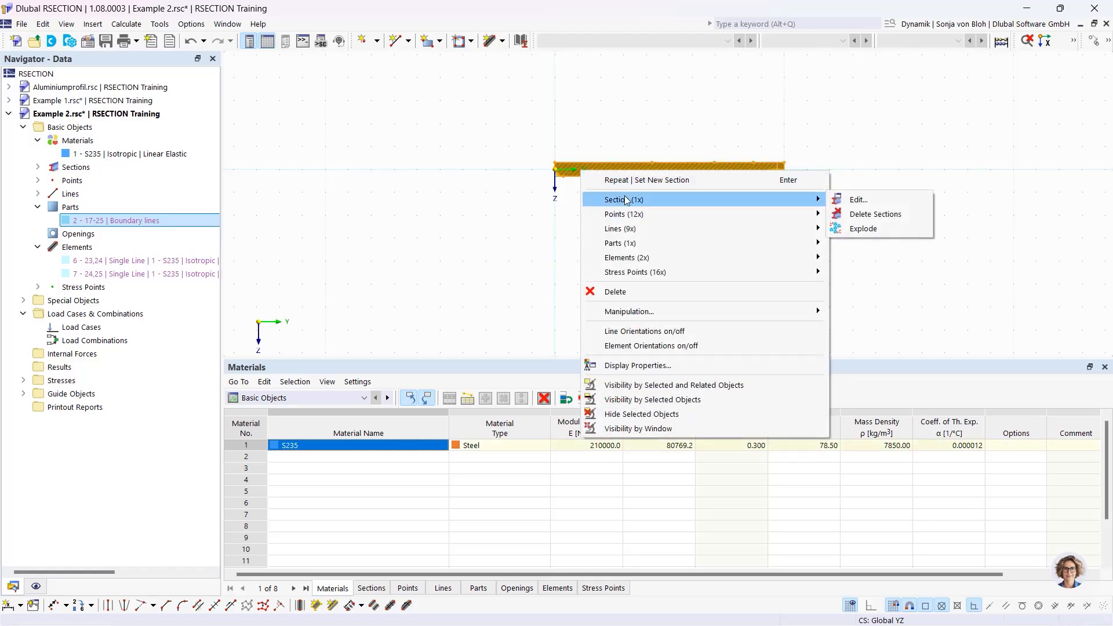
left_click(864, 228)
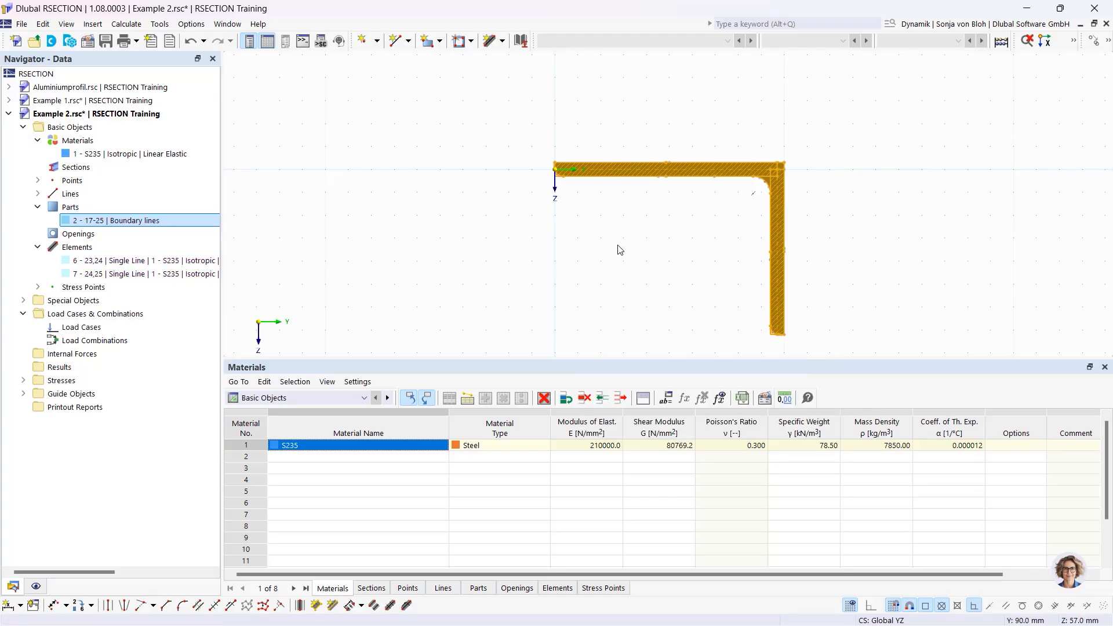
left_click(421, 264)
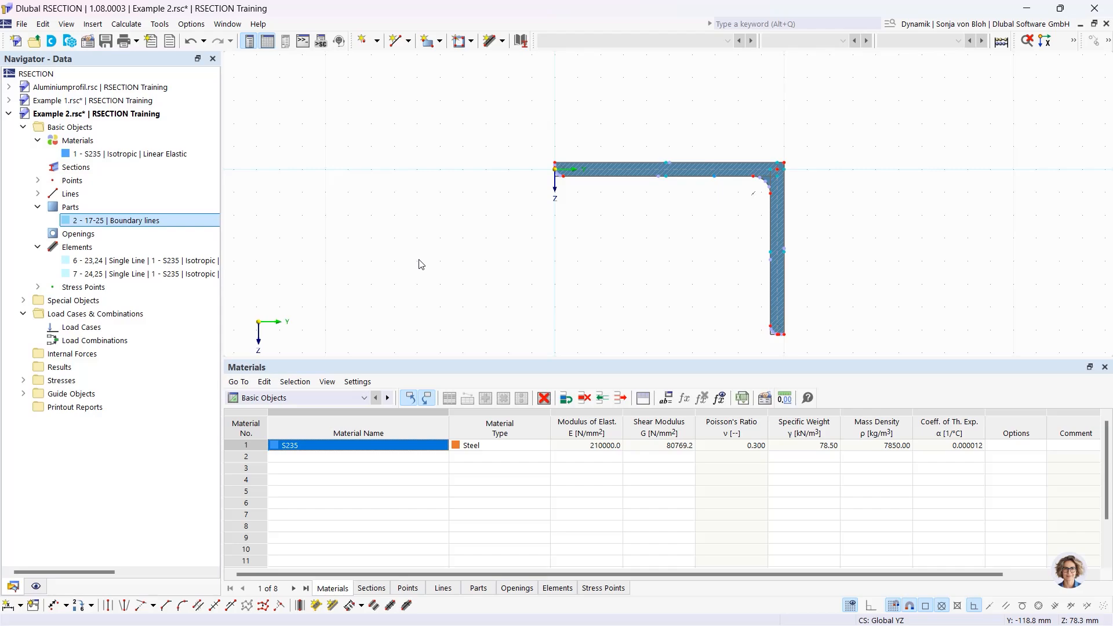
- Delete the upper arc point of the toe rounding at the horizontal leg's free end
scroll(567, 171, "up", 6)
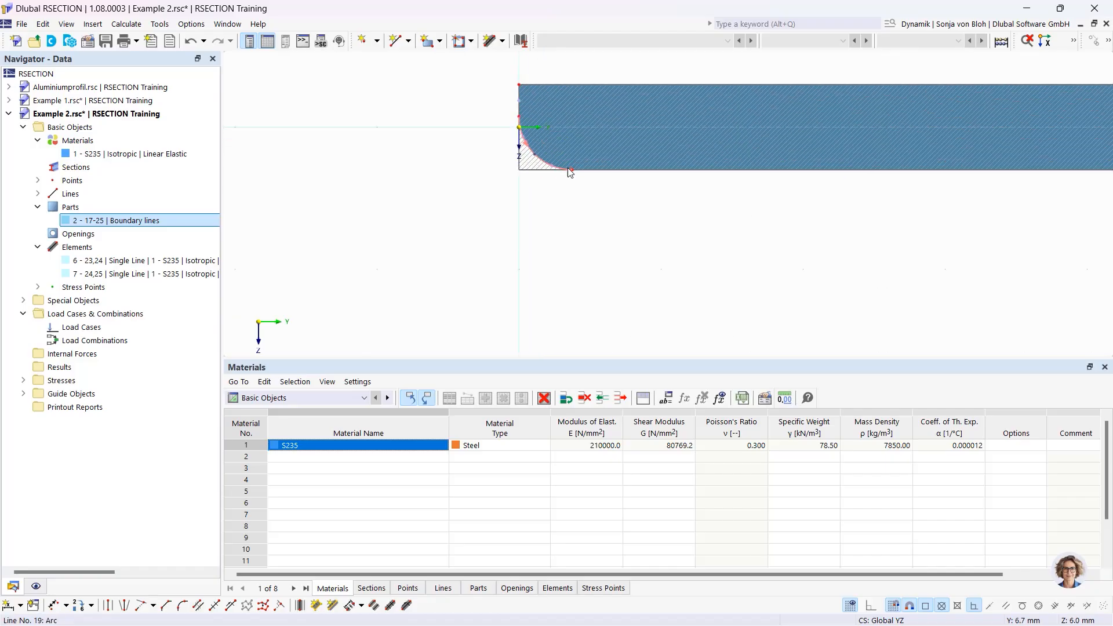
scroll(570, 172, "up", 3)
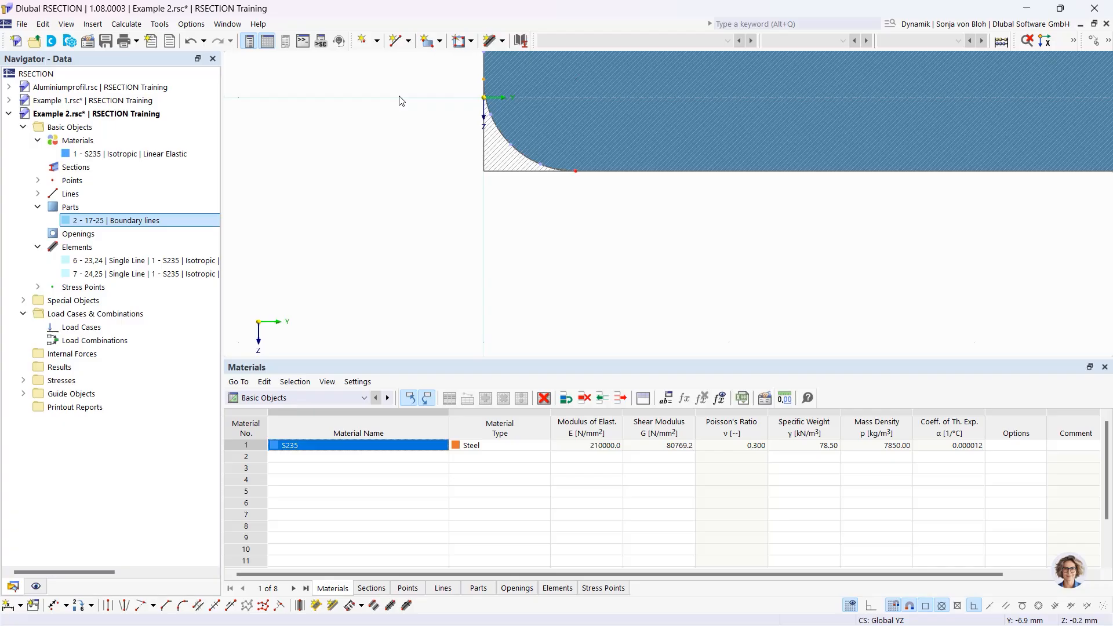
key("Delete")
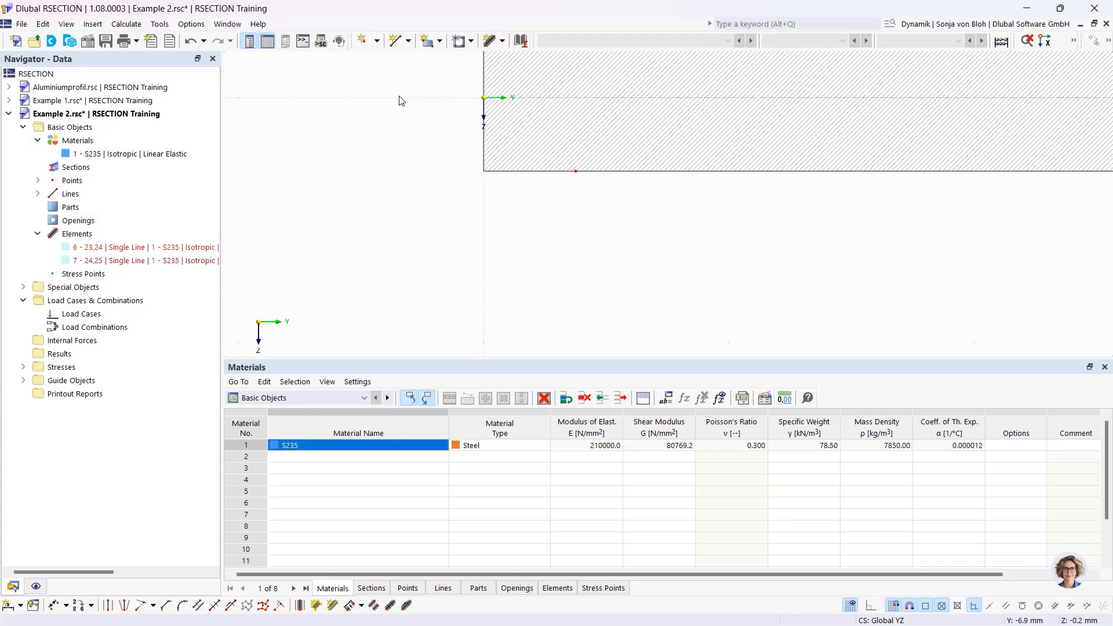
- Start a new single element defined by length and direction, with its direction reversed
scroll(586, 241, "down", 2)
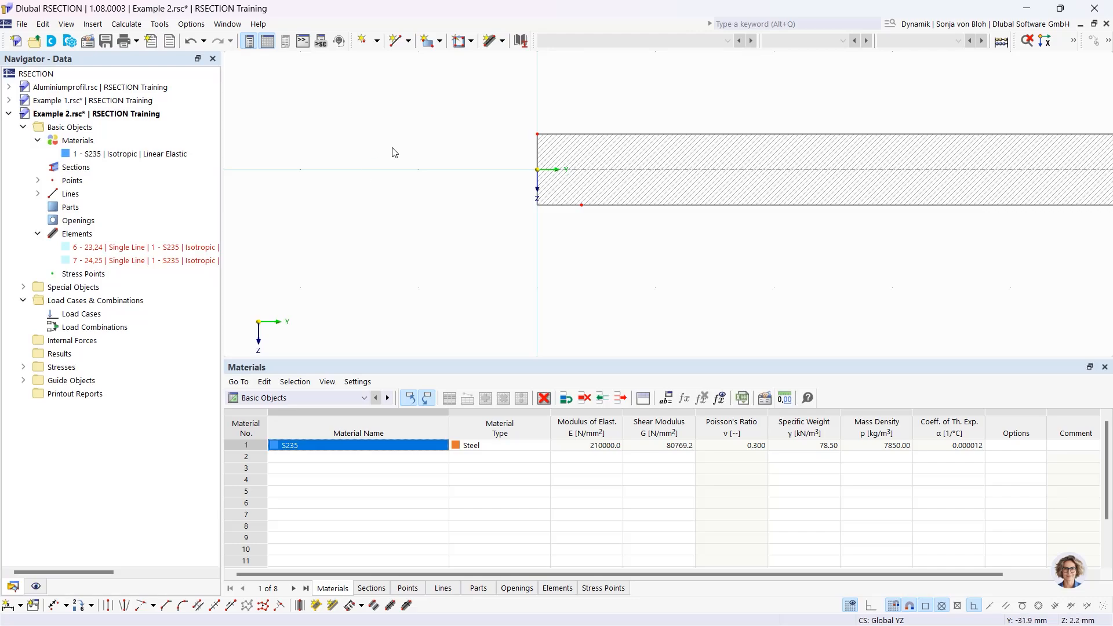
left_click(502, 41)
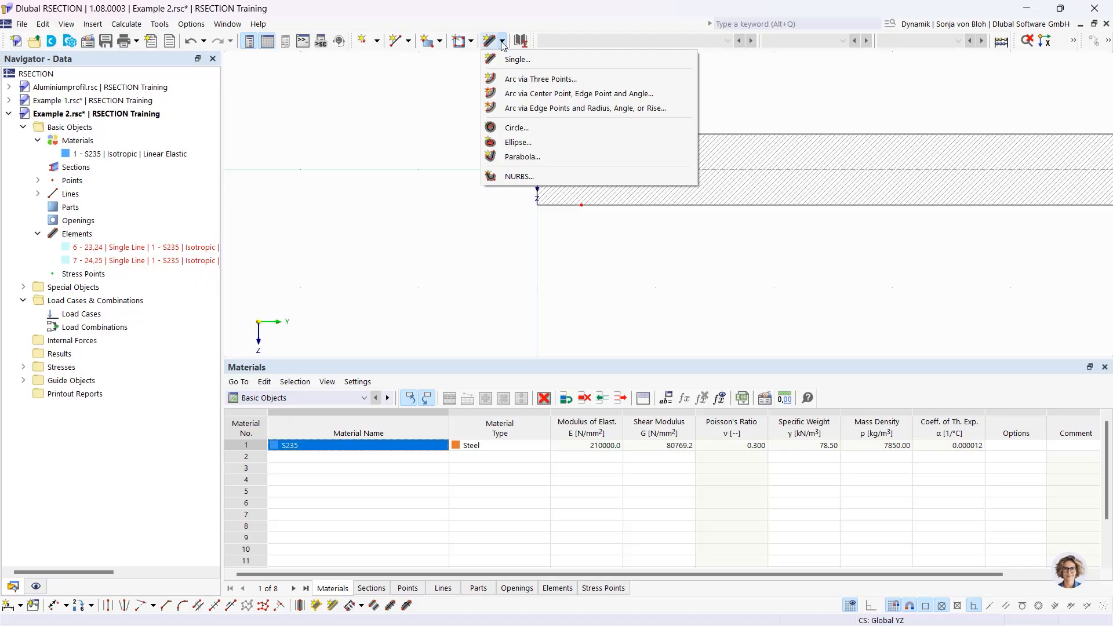
left_click(507, 59)
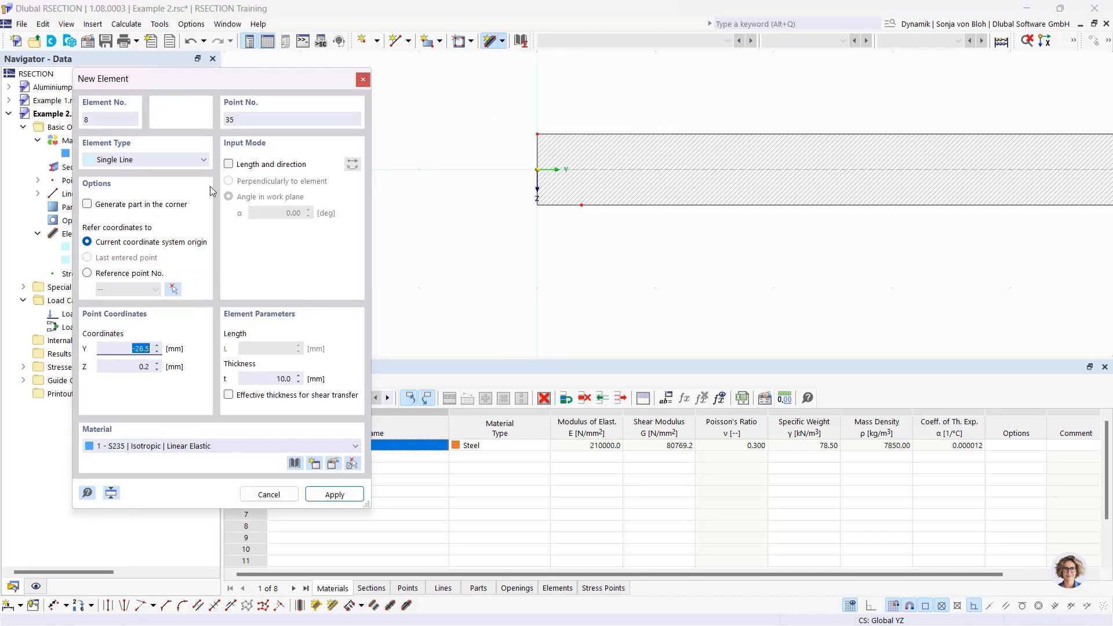
left_click(229, 164)
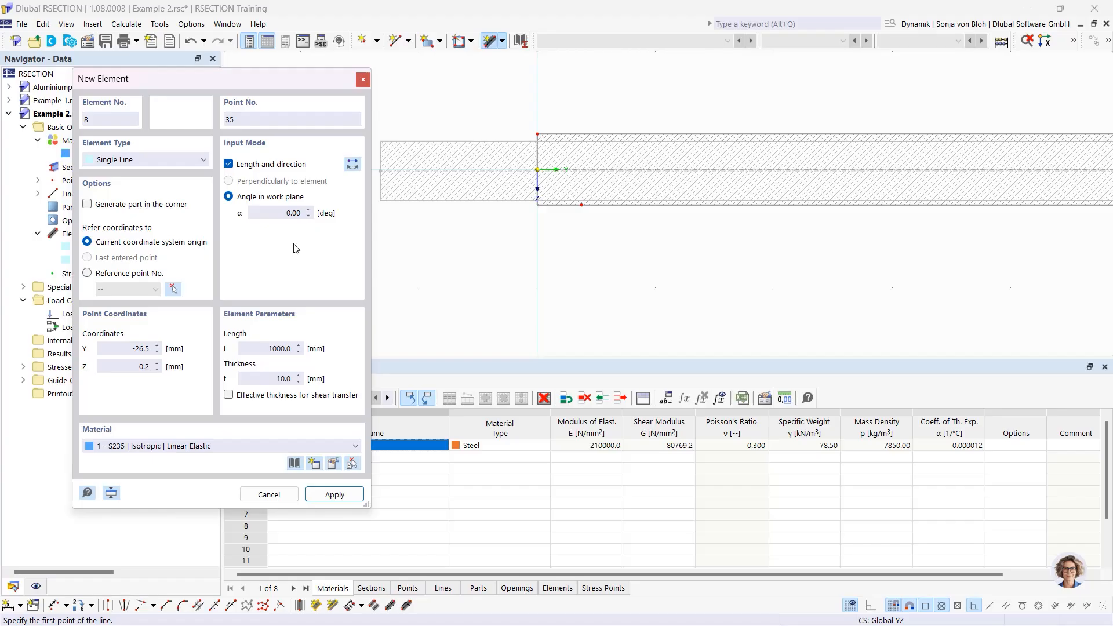
key("Tab")
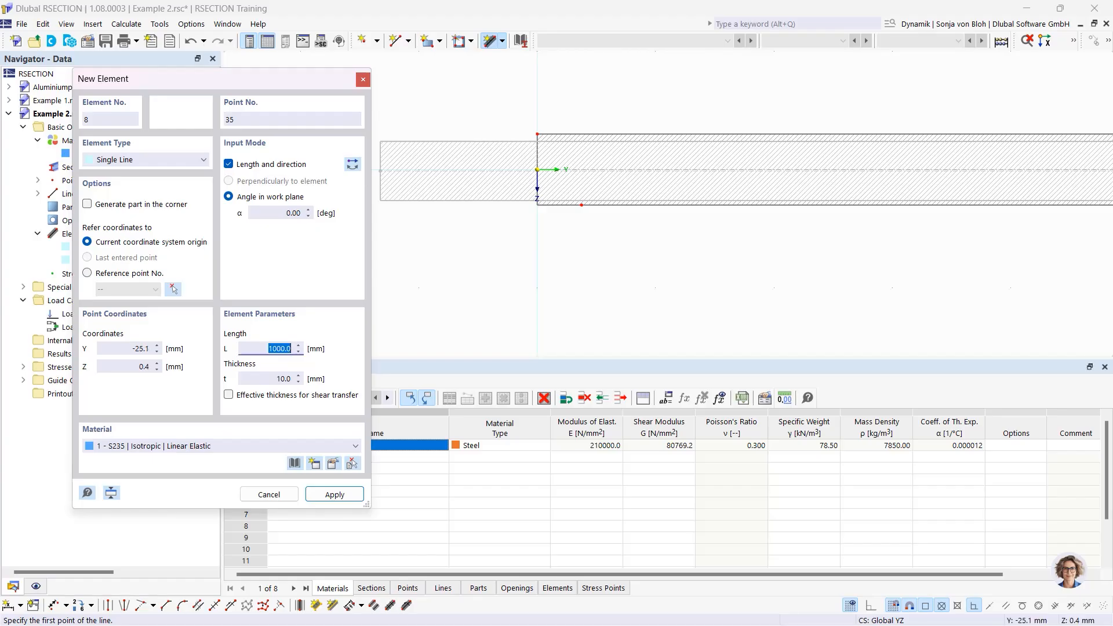
left_click(355, 166)
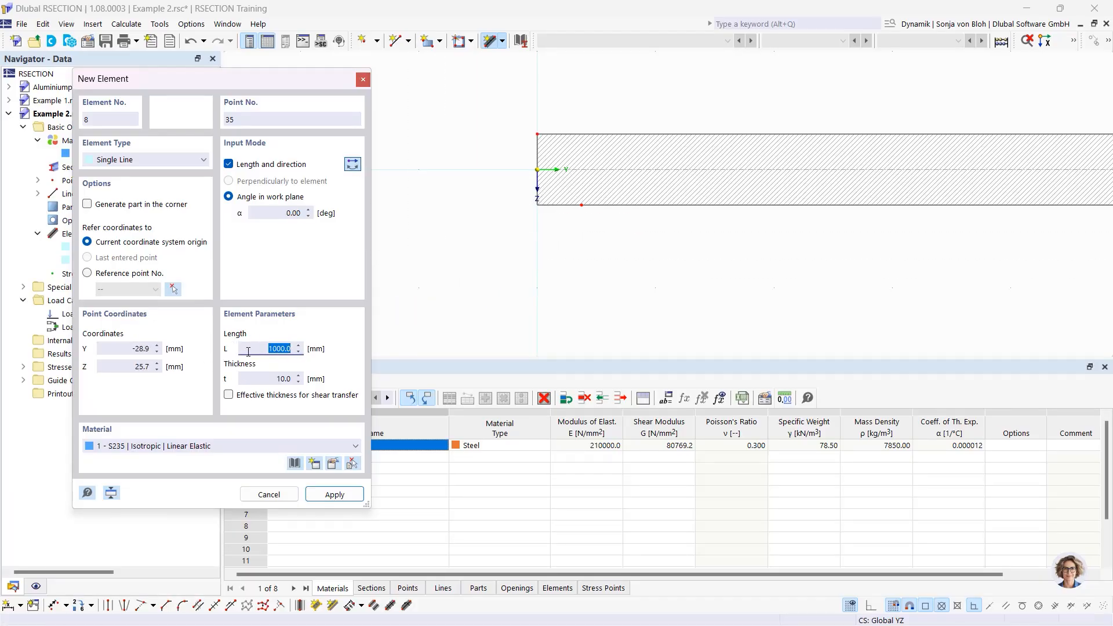
- Set the element's length to 200 mm and thickness to 12 mm, and place it at the origin, in line with the horizontal leg
type("200")
left_click(292, 378)
double_click(292, 378)
type("12")
key("Tab")
scroll(538, 168, "up", 2)
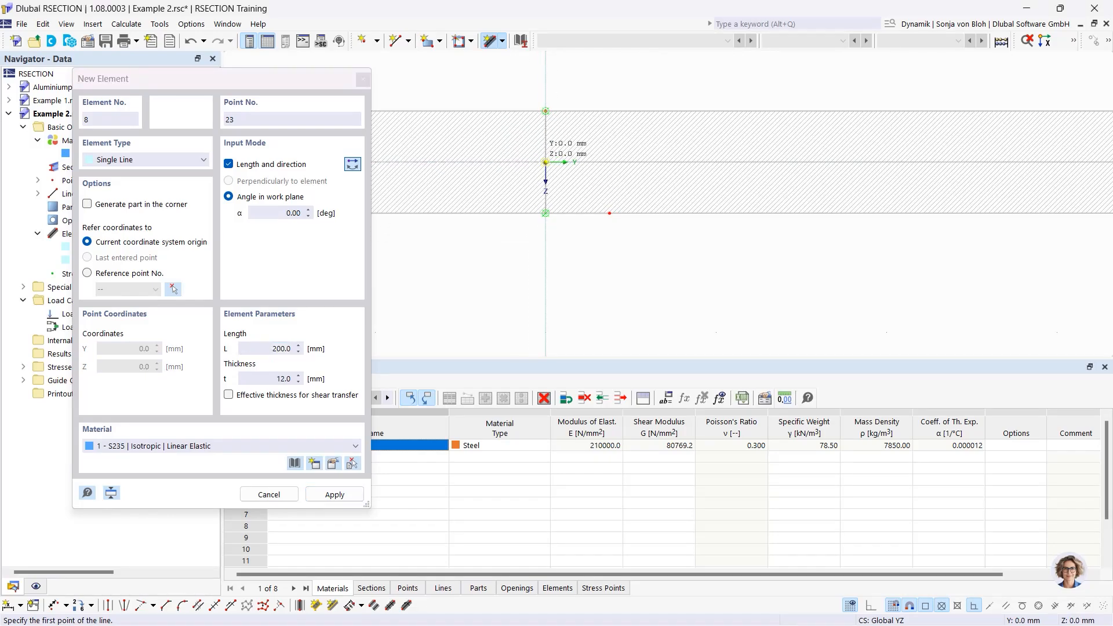
left_click(545, 163)
scroll(637, 200, "down", 2)
scroll(594, 207, "down", 2)
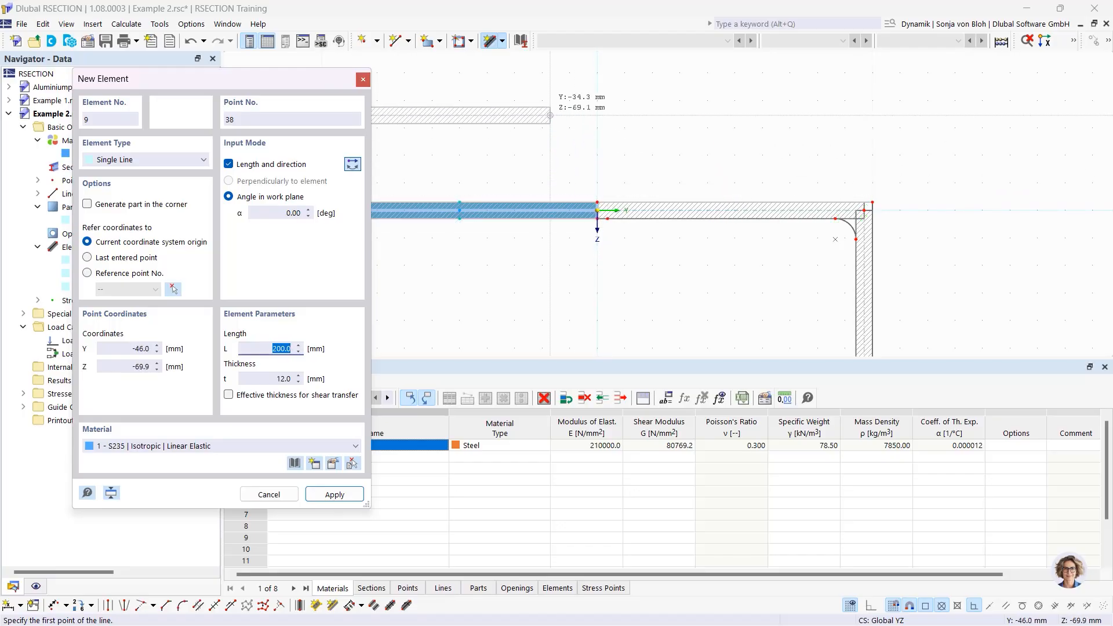
- Add a single-line element at the origin with a 90° angle, 400 mm length and 10 mm thickness
left_click_drag(280, 213, 339, 214)
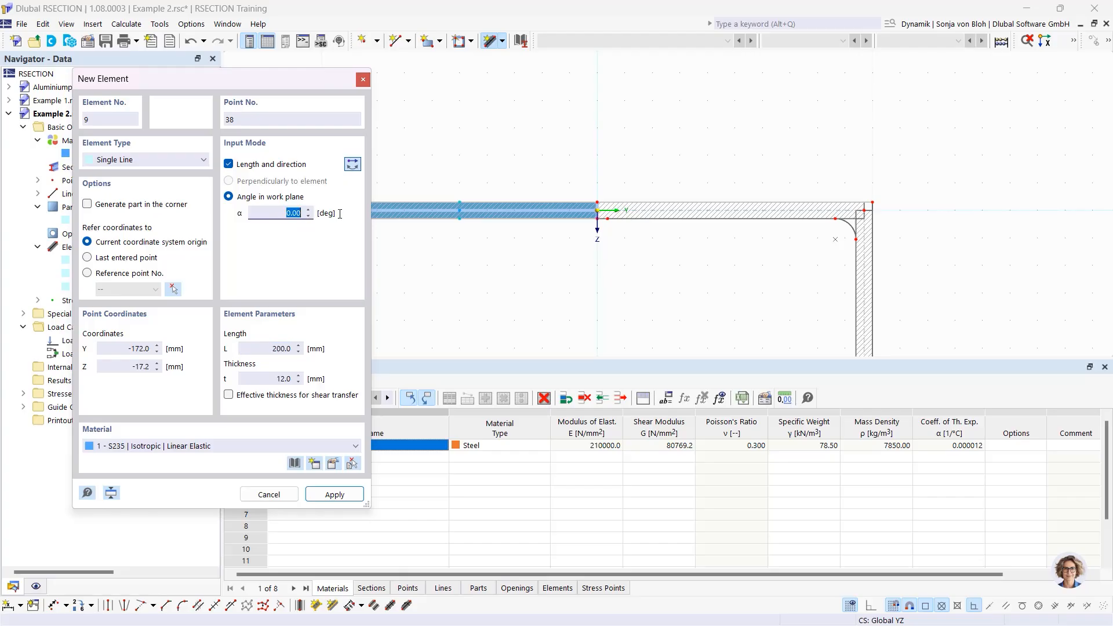
type("90")
key("Tab")
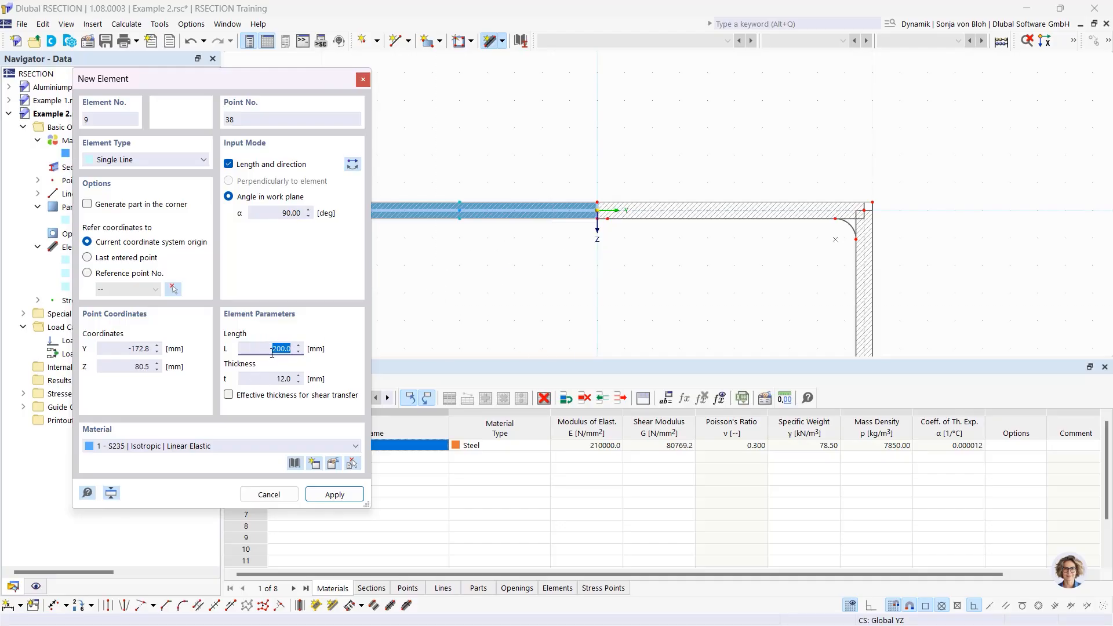
type("400")
left_click(298, 377)
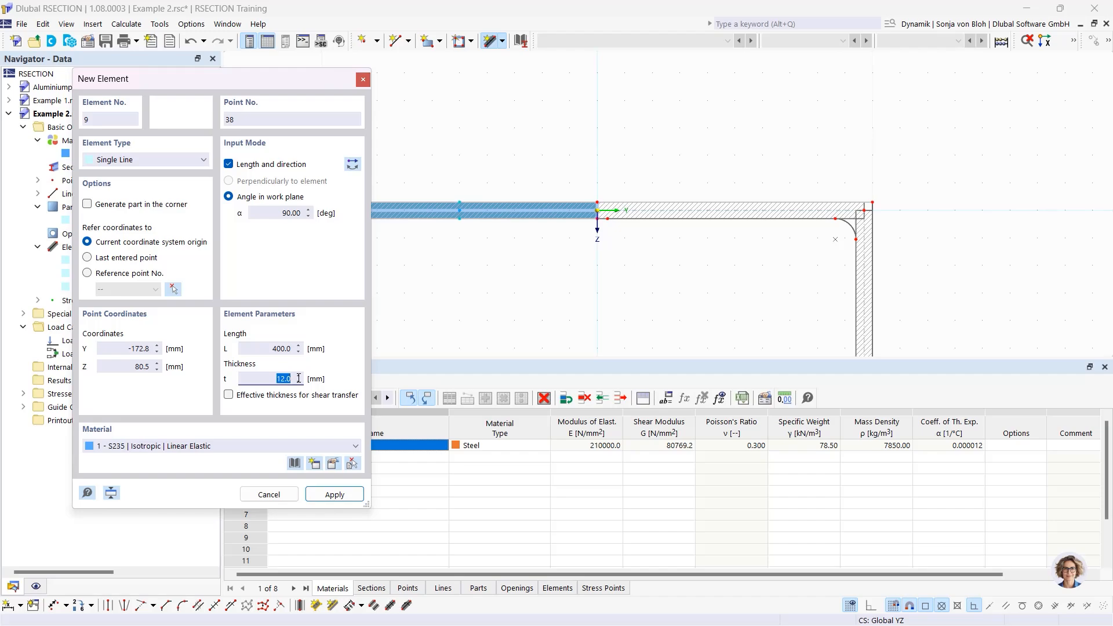
type("10")
scroll(610, 265, "up", 3)
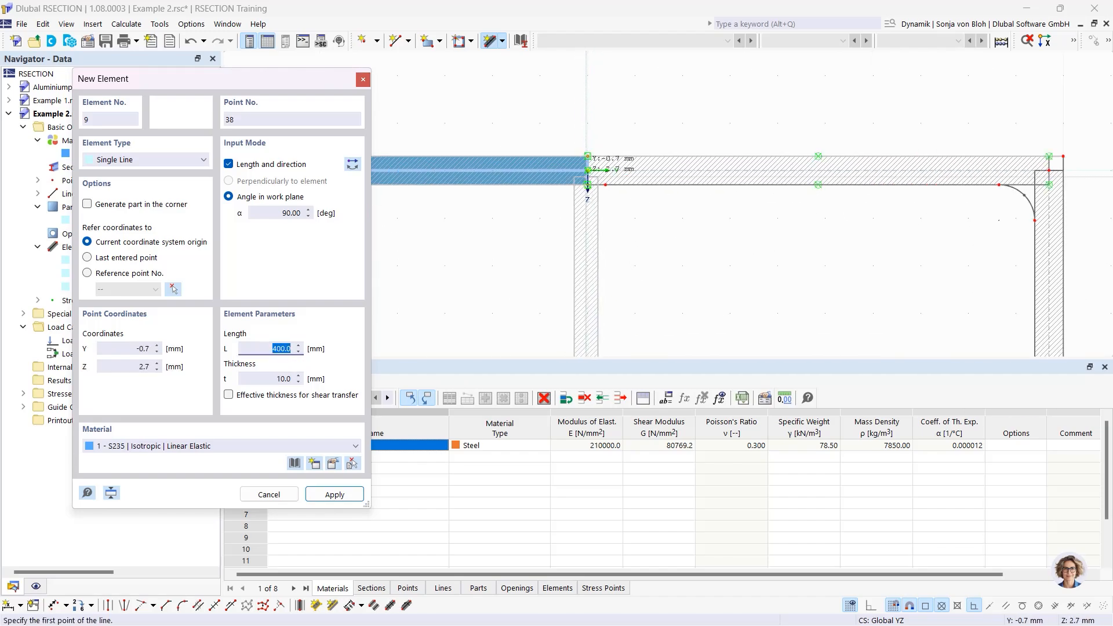
left_click(587, 170)
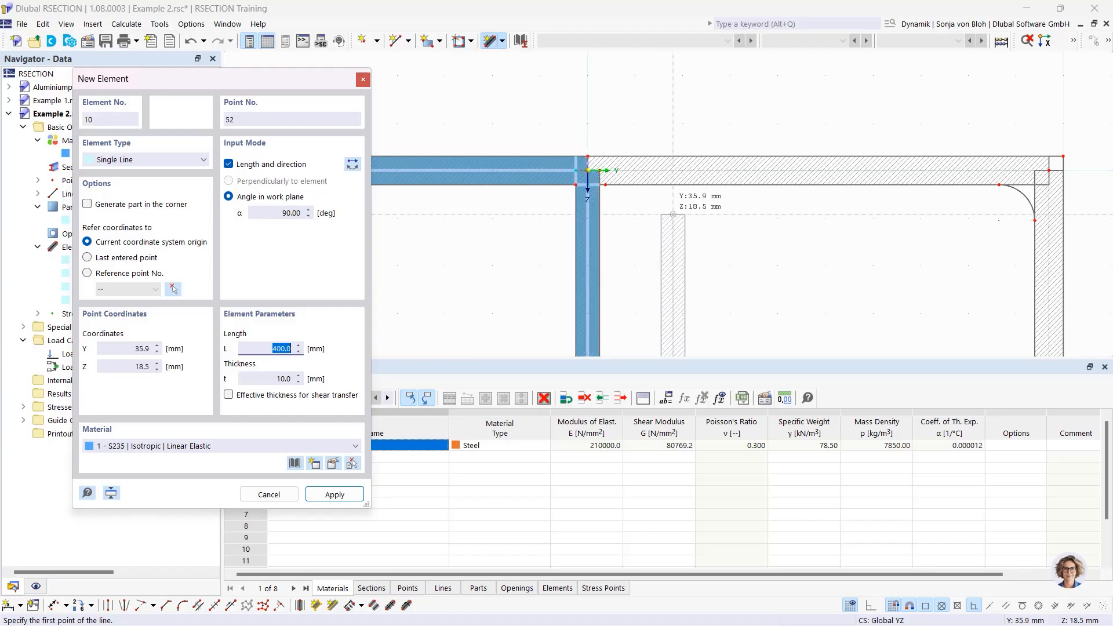
key("Escape")
- Delete the short vertical boundary line above the origin where the two horizontal elements meet
scroll(593, 181, "up", 5)
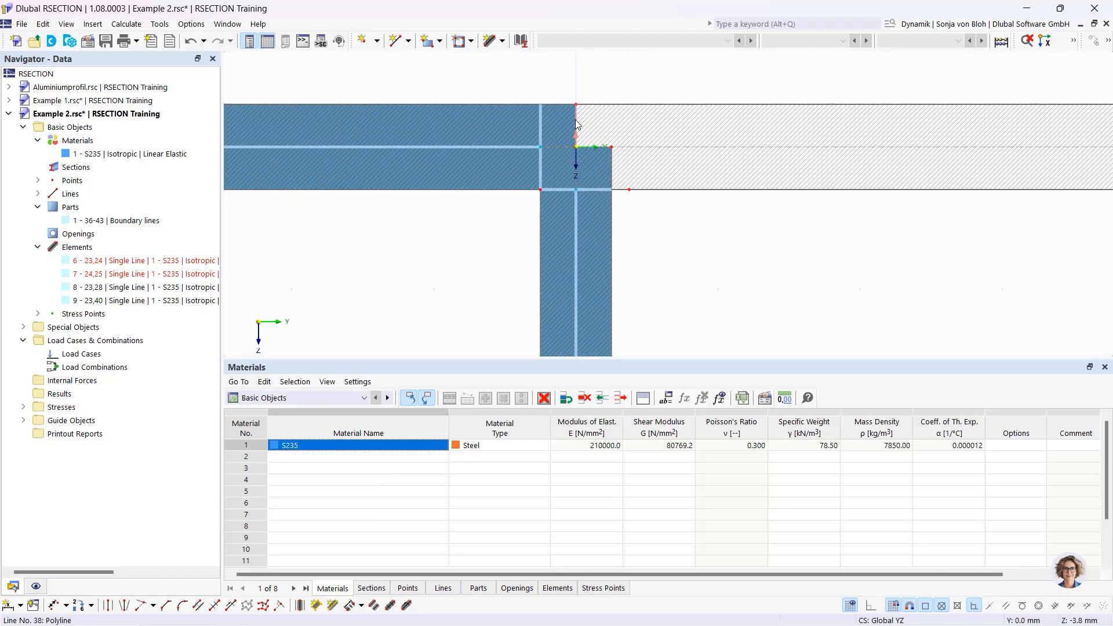
left_click(575, 120)
key("Delete")
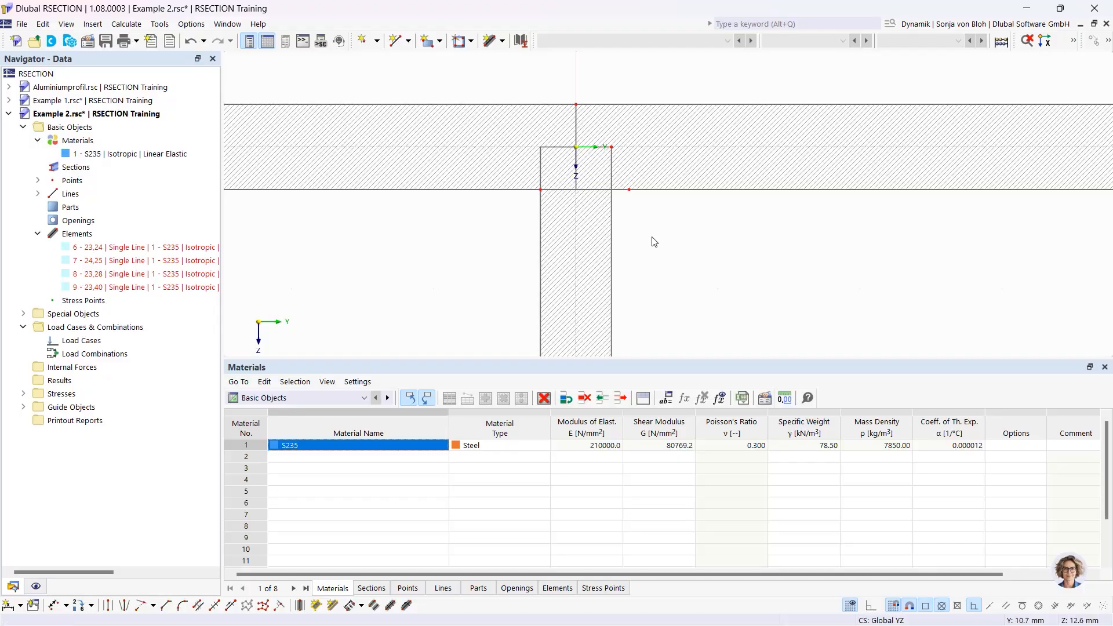
- Set up an angled corner of type Edge and Angle with edge length 6*sqrt(2) mm and angle 45°
scroll(654, 242, "down", 3)
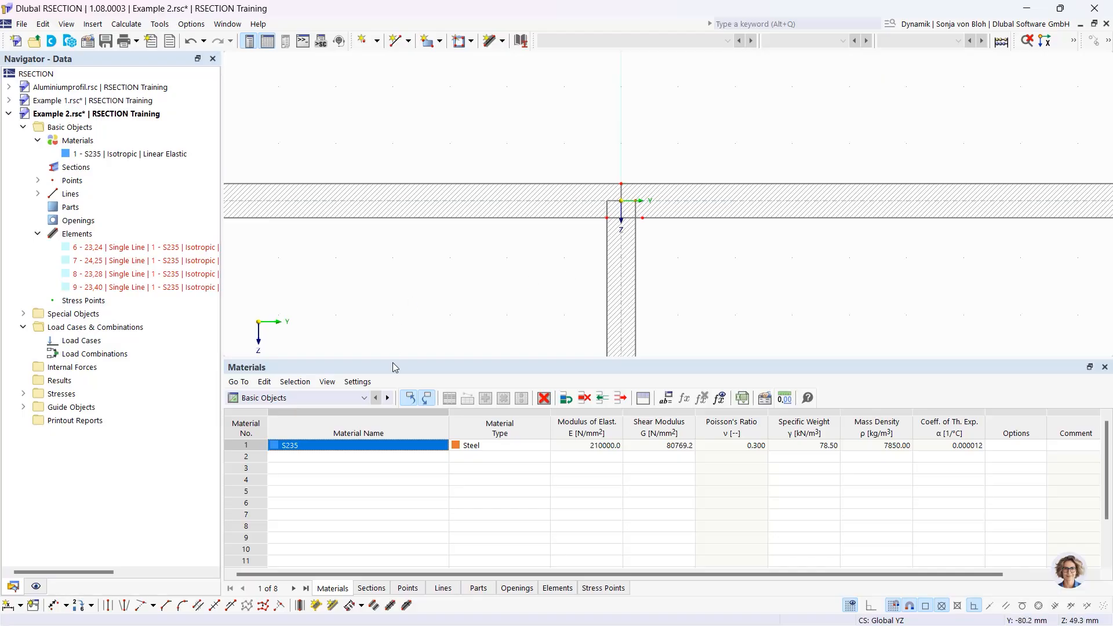
left_click(165, 605)
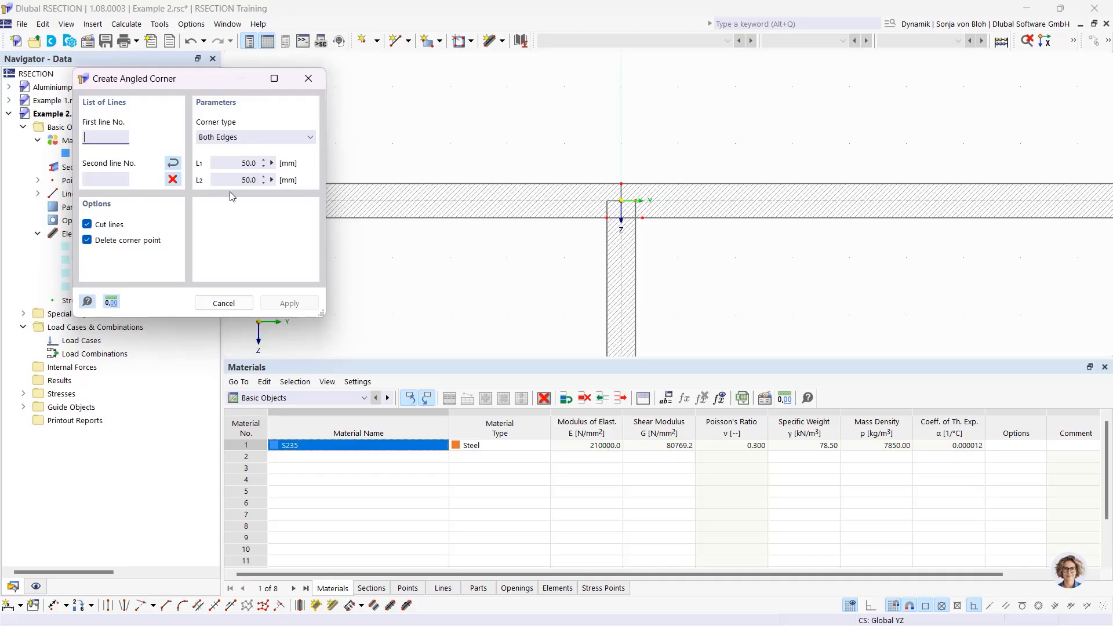
left_click(251, 135)
left_click(244, 162)
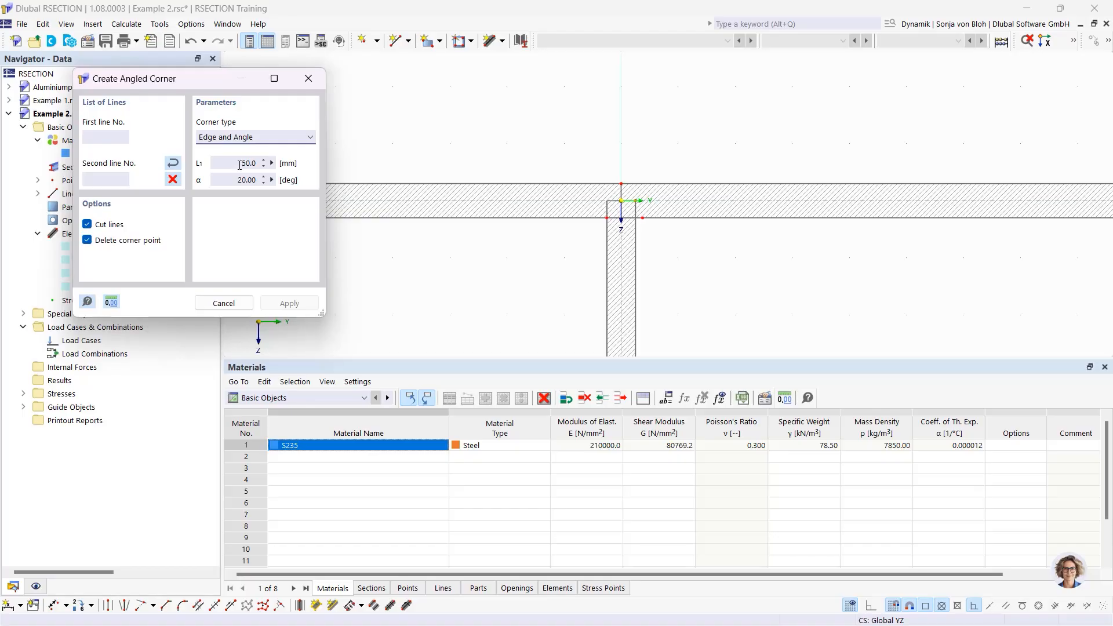
double_click(239, 165)
type("6")
type("°")
type("sq")
type("rt(2")
type(")")
key("Tab")
type("45")
- Create angled corners on both sides of the web where it meets the underside of the horizontal flange
left_click(585, 219)
left_click(607, 255)
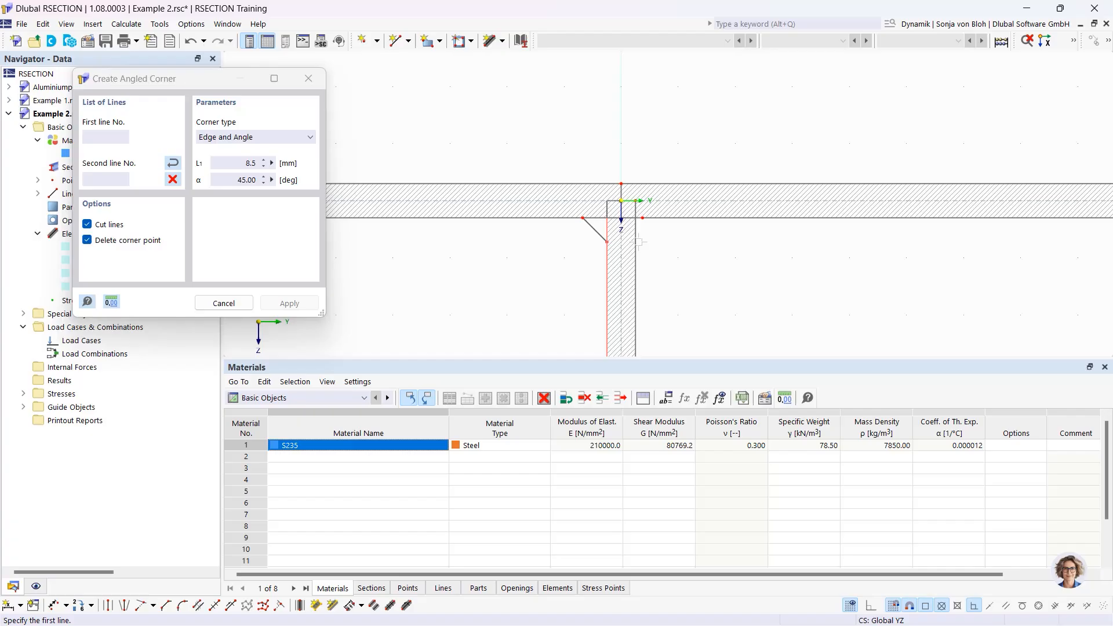
left_click(663, 218)
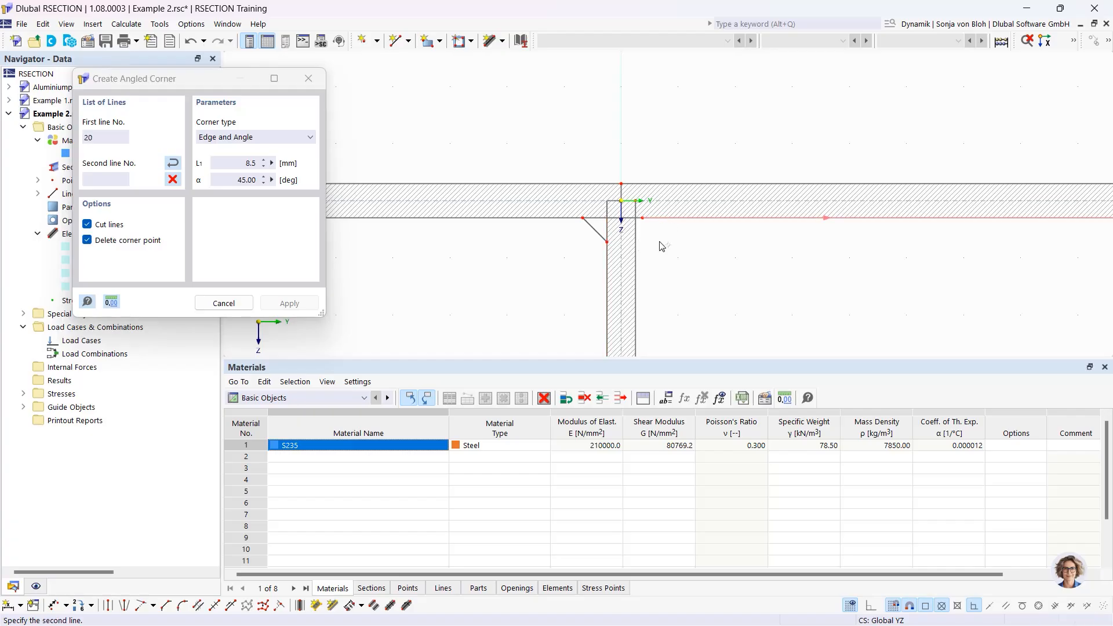
left_click(635, 264)
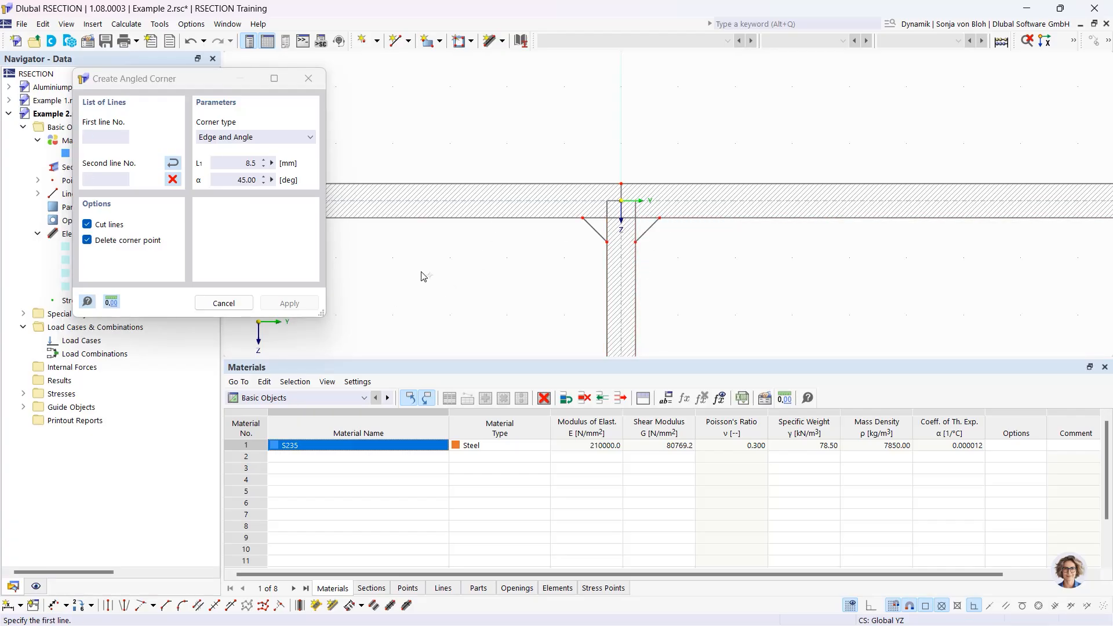
key("Escape")
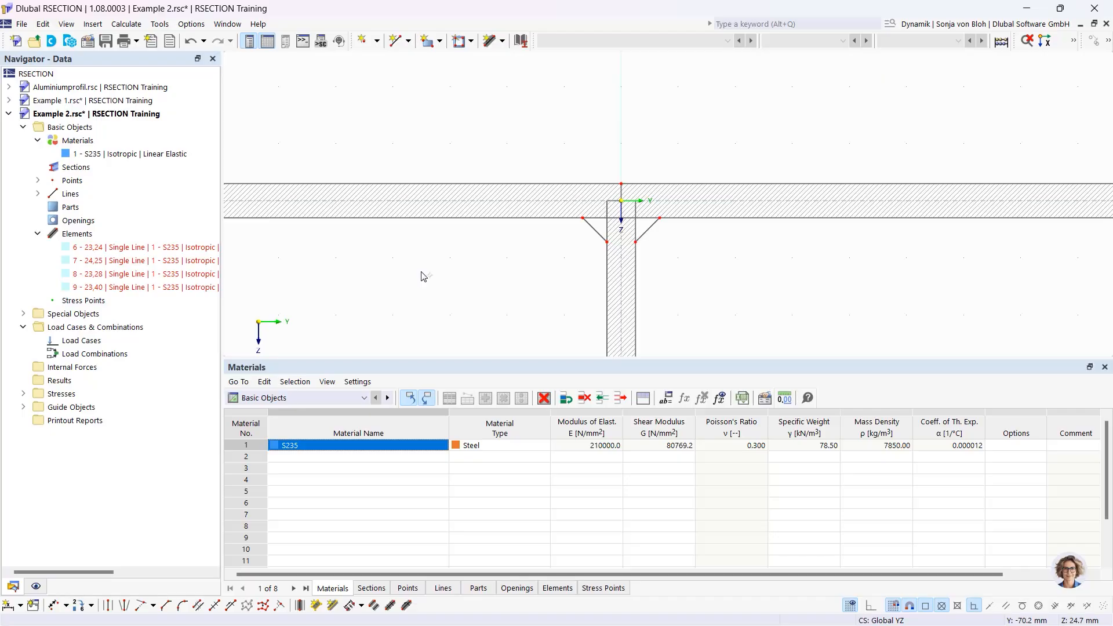
- Create a new S235 part by selecting the section's outer contour as its boundary lines
scroll(426, 264, "down", 3)
middle_click_drag(437, 301, 479, 191)
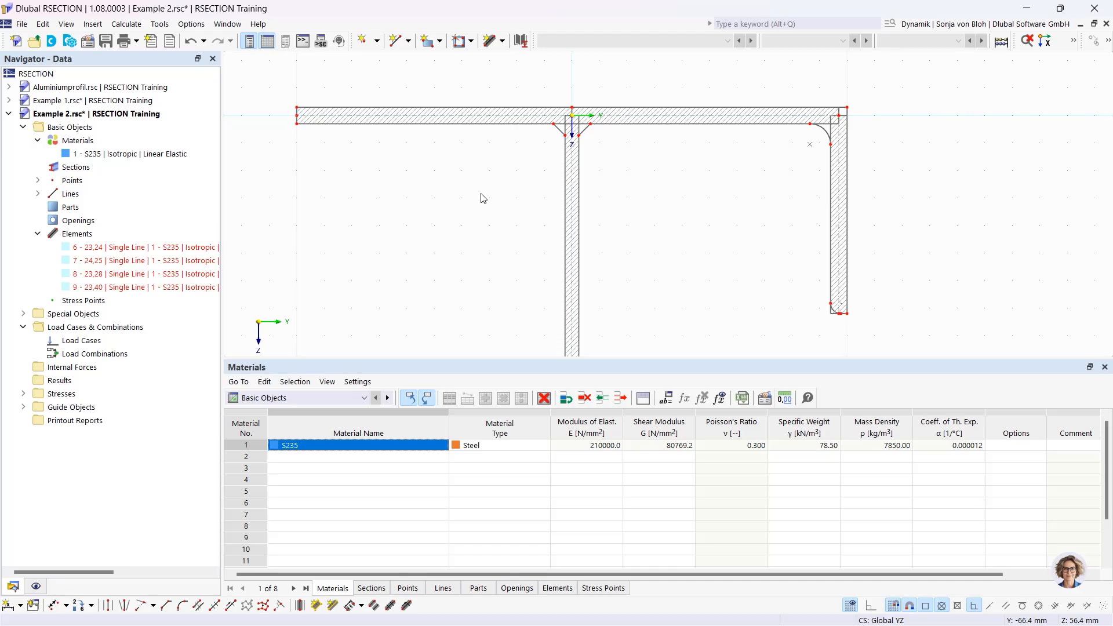
left_click(440, 42)
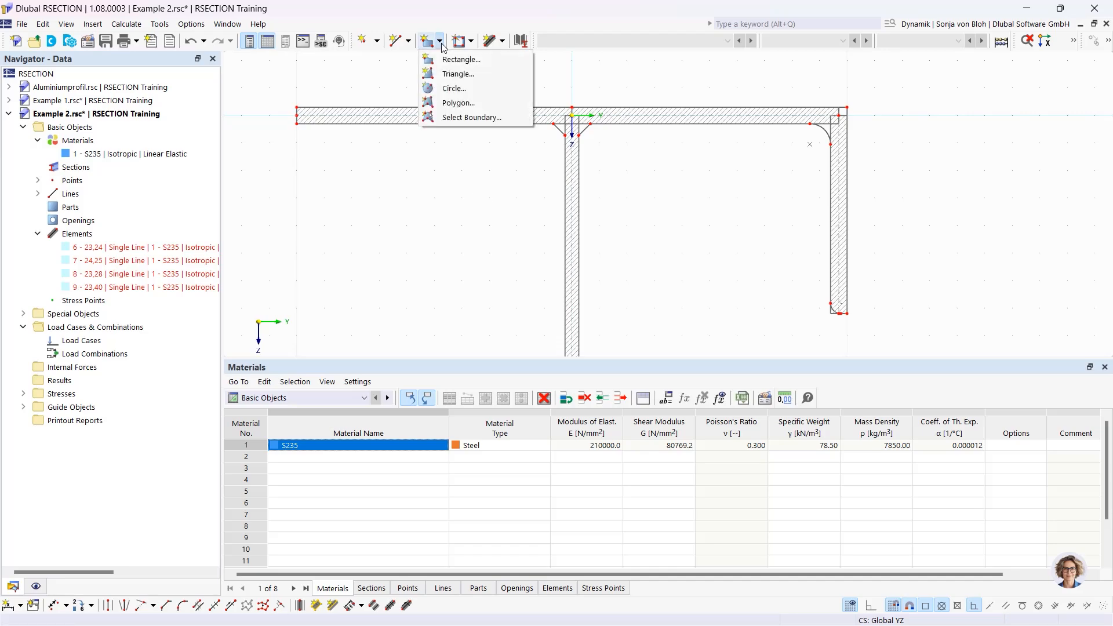
left_click(444, 116)
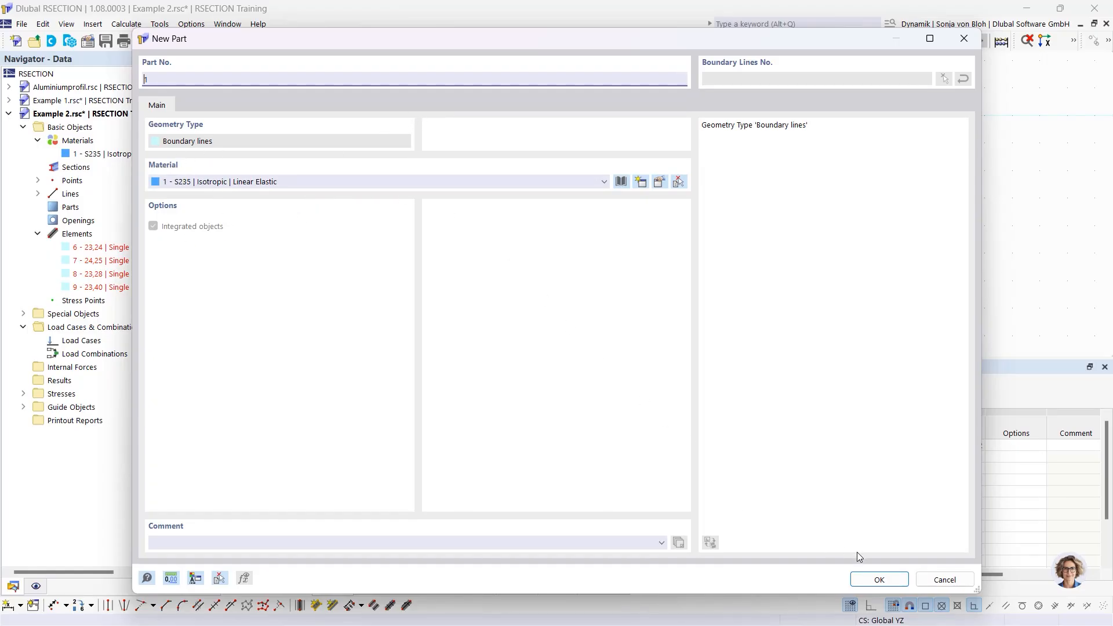
left_click(878, 579)
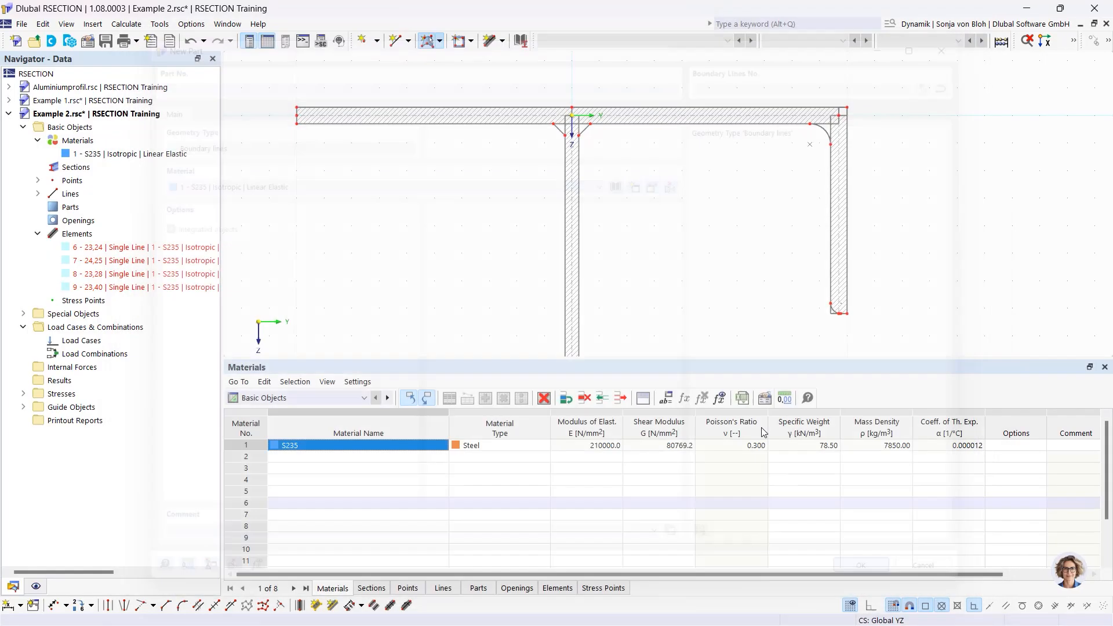
left_click(491, 106)
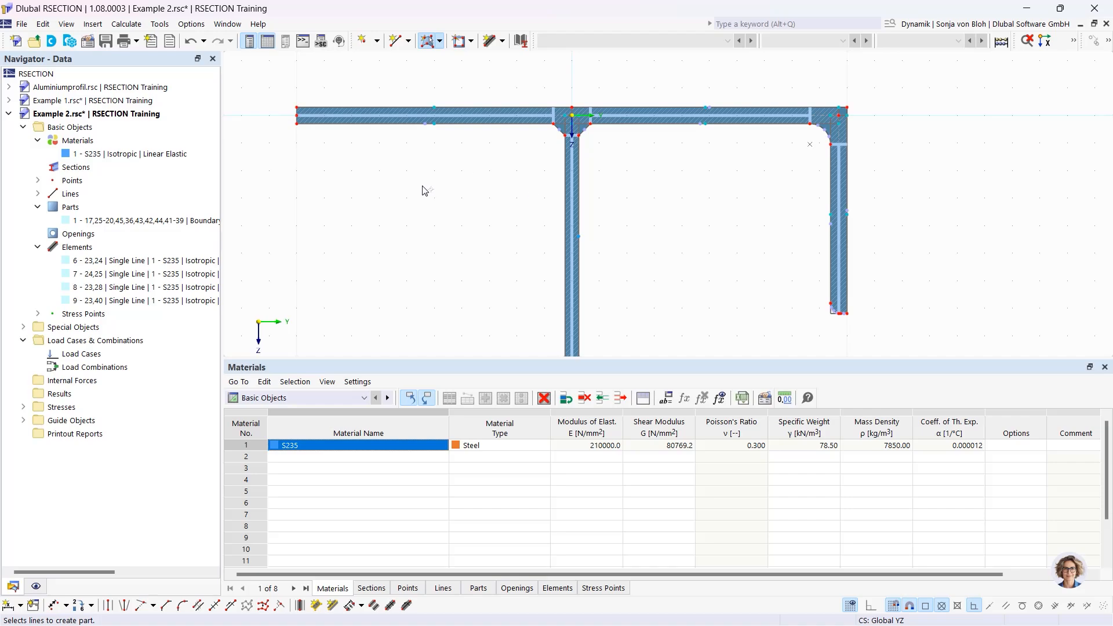
- Create two permanent load cases, naming LC1 "N" and LC2 "My"
right_click(108, 355)
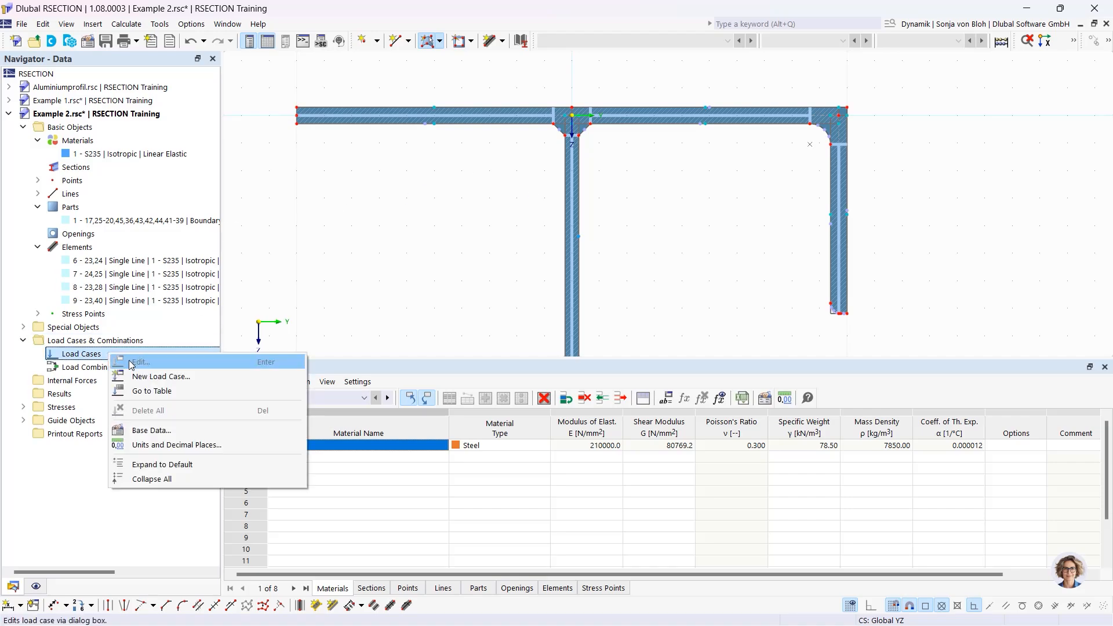
left_click(159, 377)
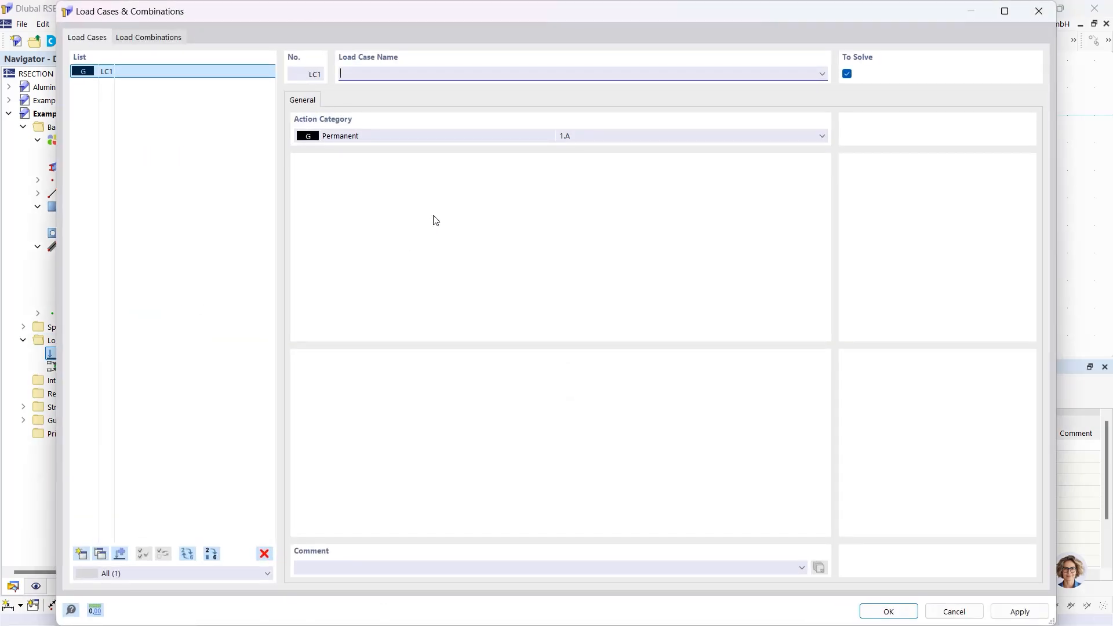
type("N")
left_click(81, 553)
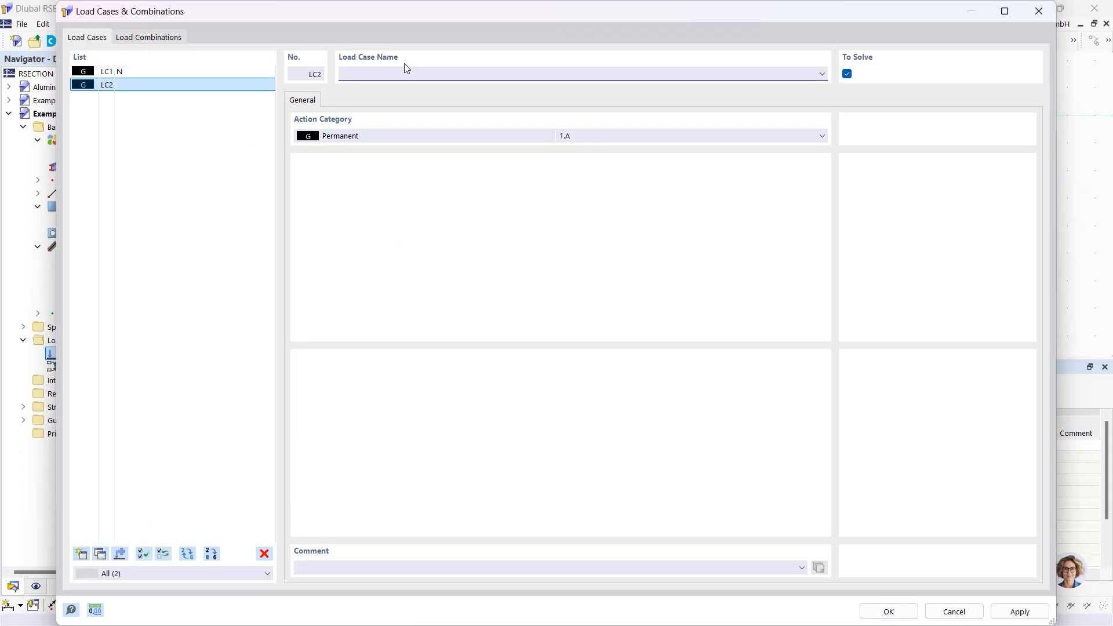
type("My")
- Create load combination CO1 from all existing load cases, each with factor 1.00
left_click(149, 39)
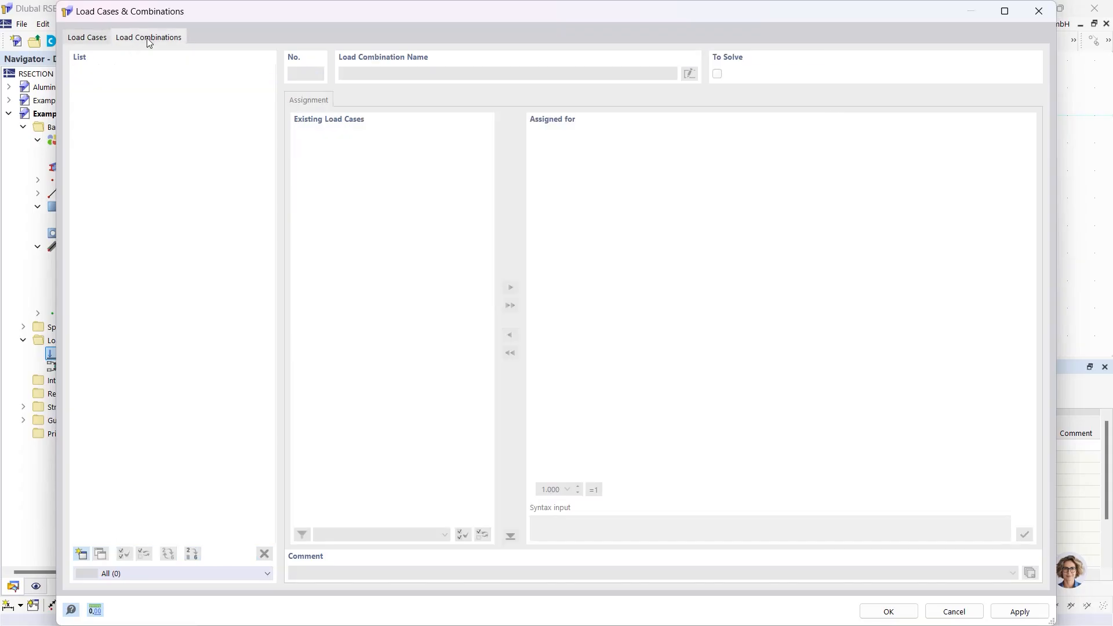
left_click(82, 553)
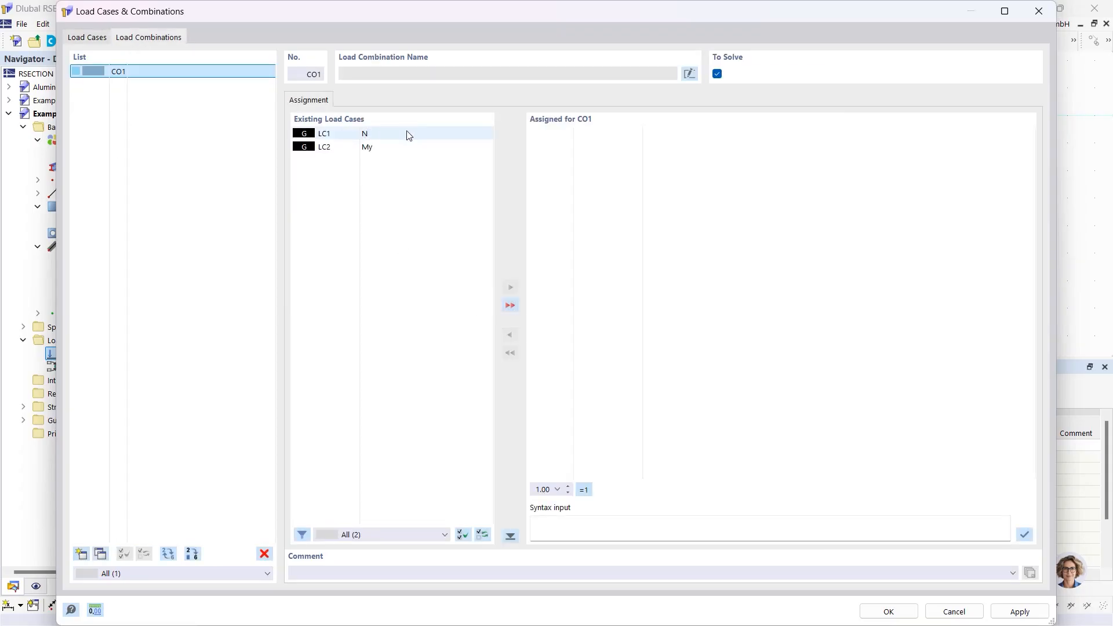
left_click(510, 304)
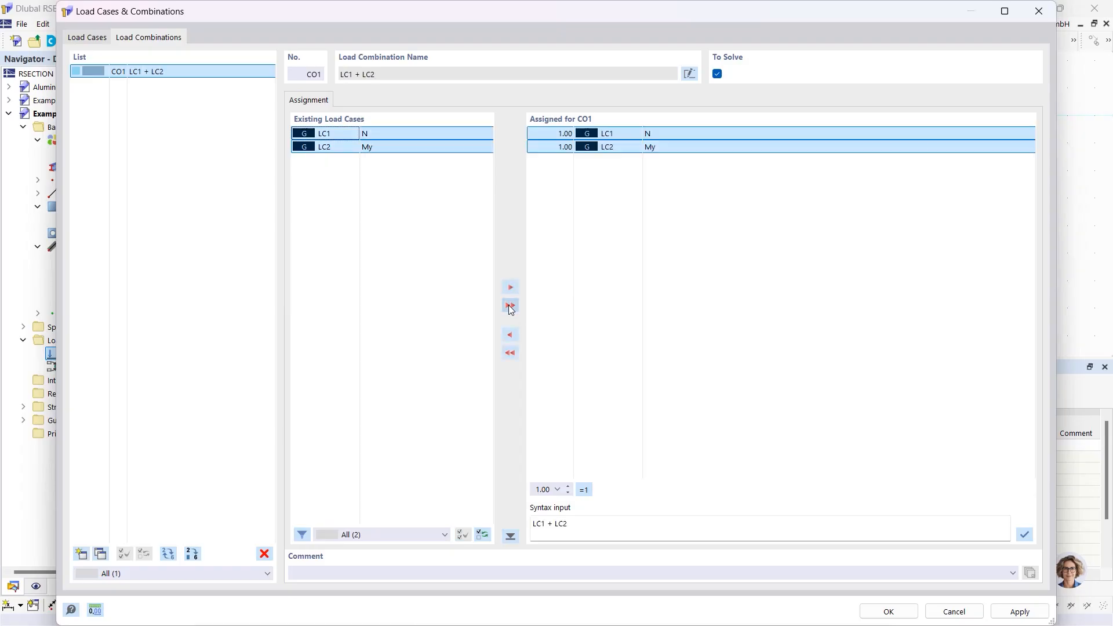
left_click(888, 612)
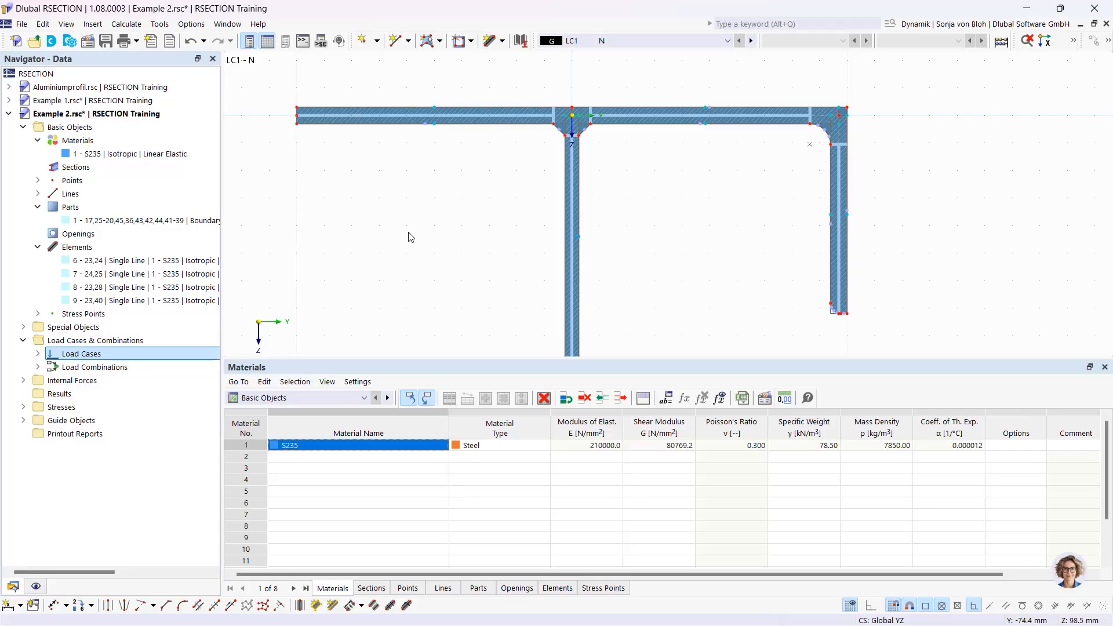
- Define internal forces for load case LC1 - N with an axial force N of -50 kN
left_click(23, 380)
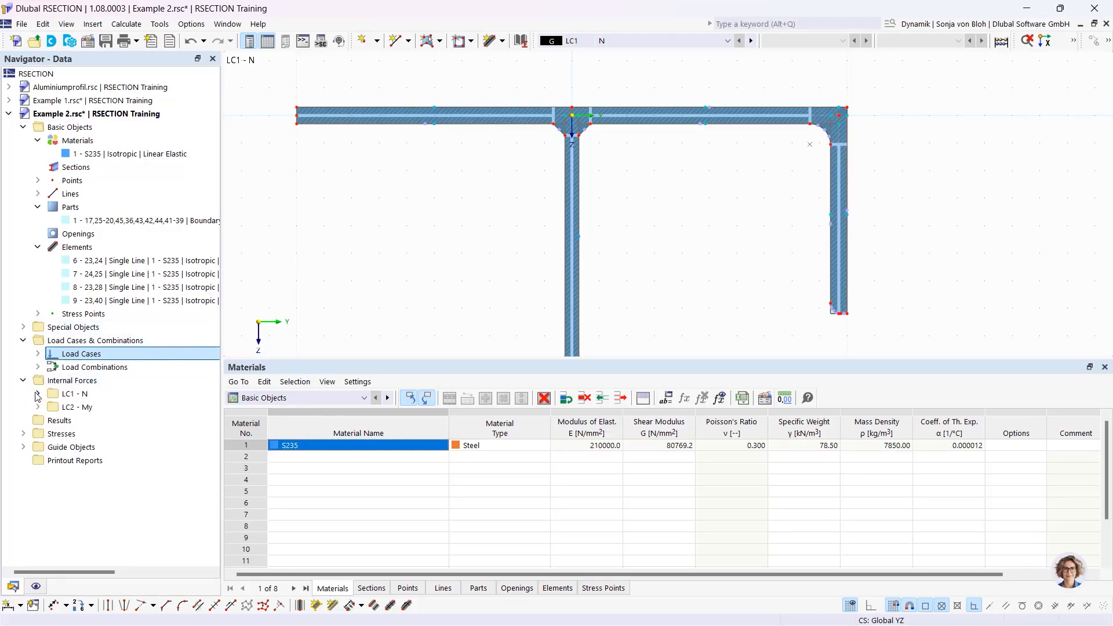
left_click(38, 393)
double_click(101, 407)
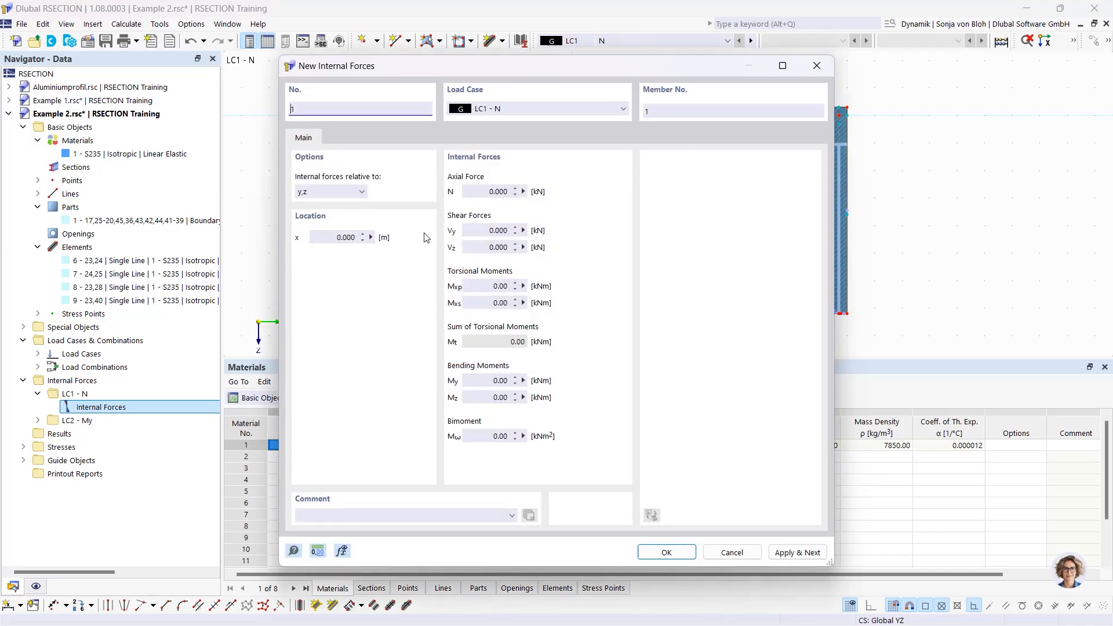
left_click(472, 192)
double_click(472, 192)
type("-50")
left_click(803, 552)
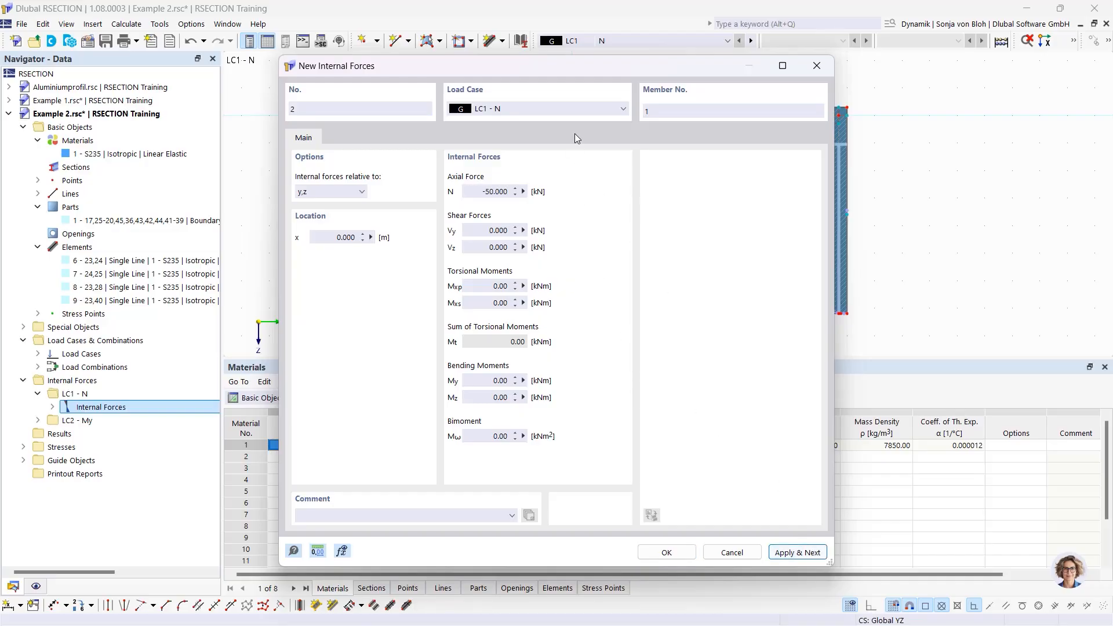
- Define internal forces for load case LC2 - My with axial force 0 and bending moment My of 20 kNm
left_click(550, 113)
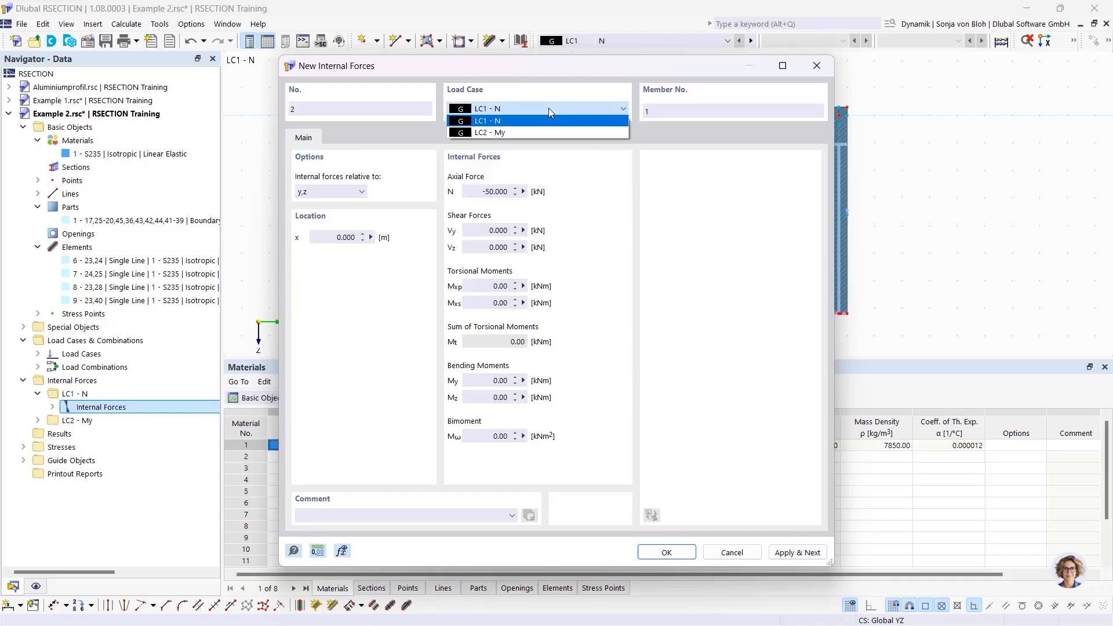
left_click(529, 133)
double_click(495, 191)
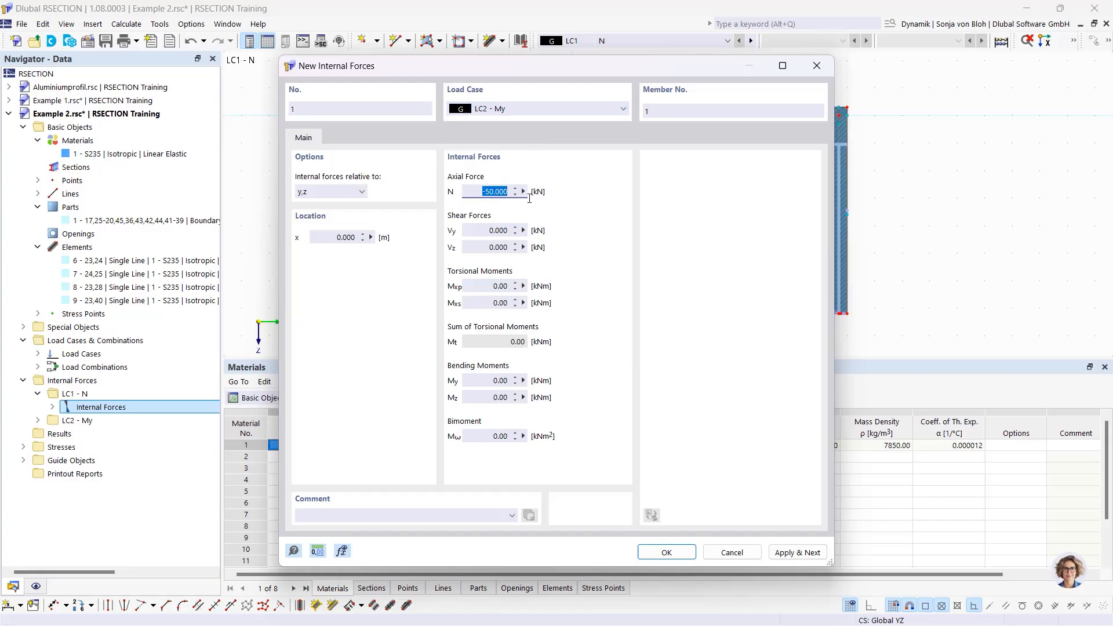
type("0")
double_click(497, 380)
type("20")
left_click(658, 550)
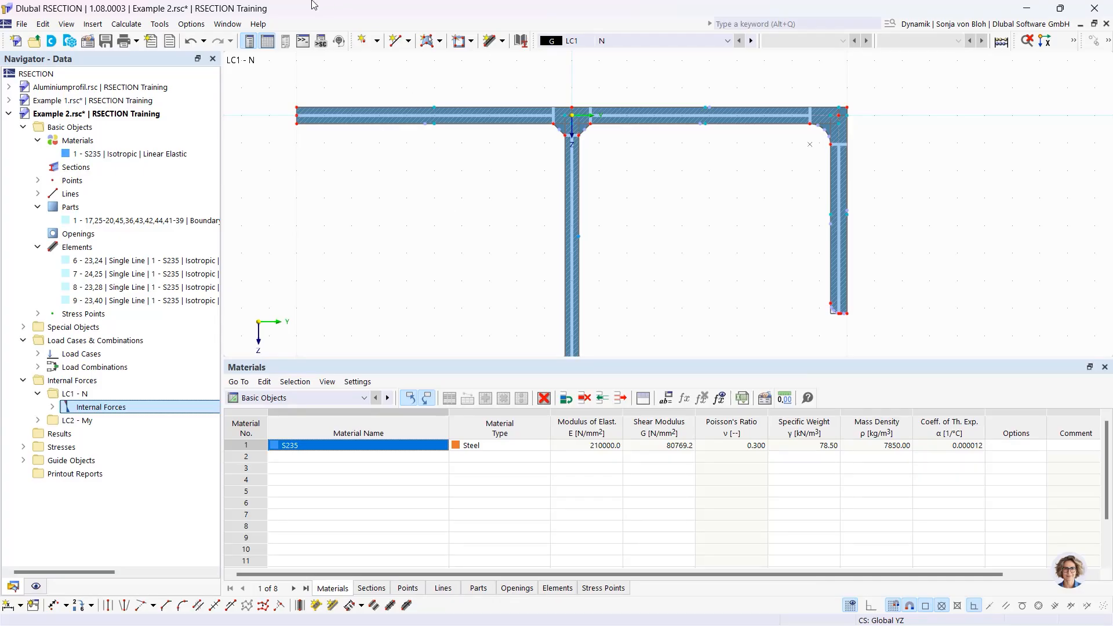
- Calculate the section properties and results for the whole model
left_click(137, 24)
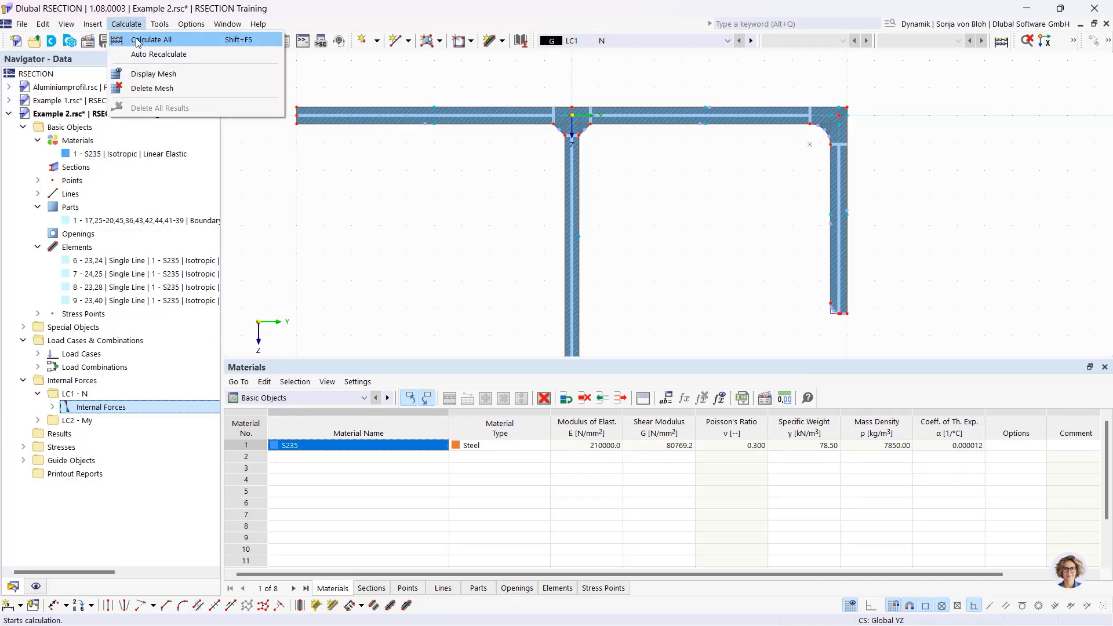
left_click(150, 40)
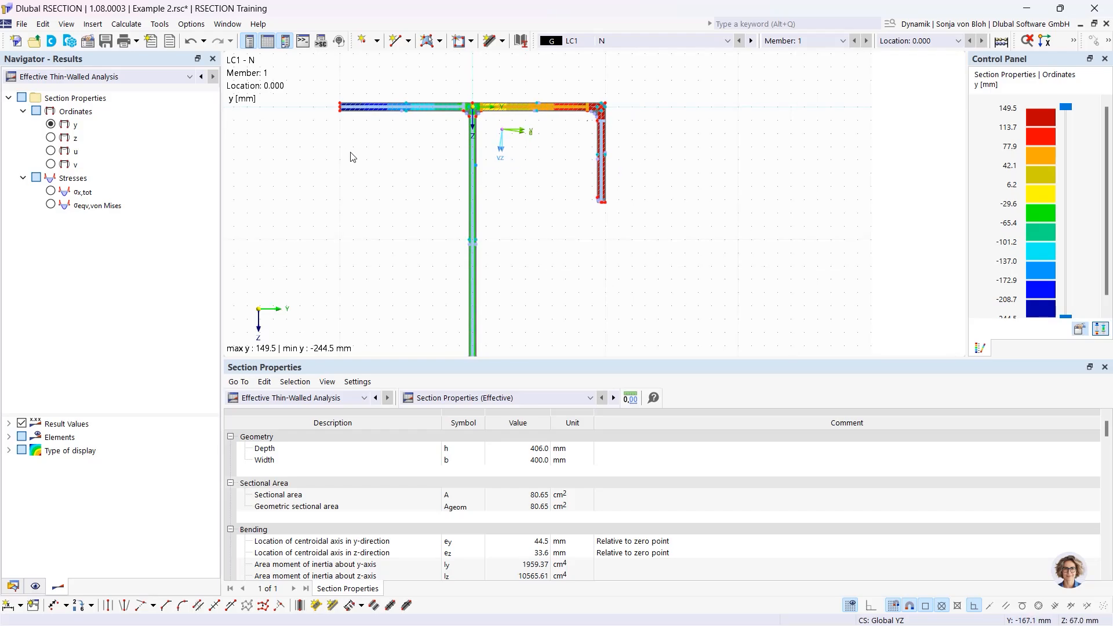
middle_click_drag(342, 168, 415, 153)
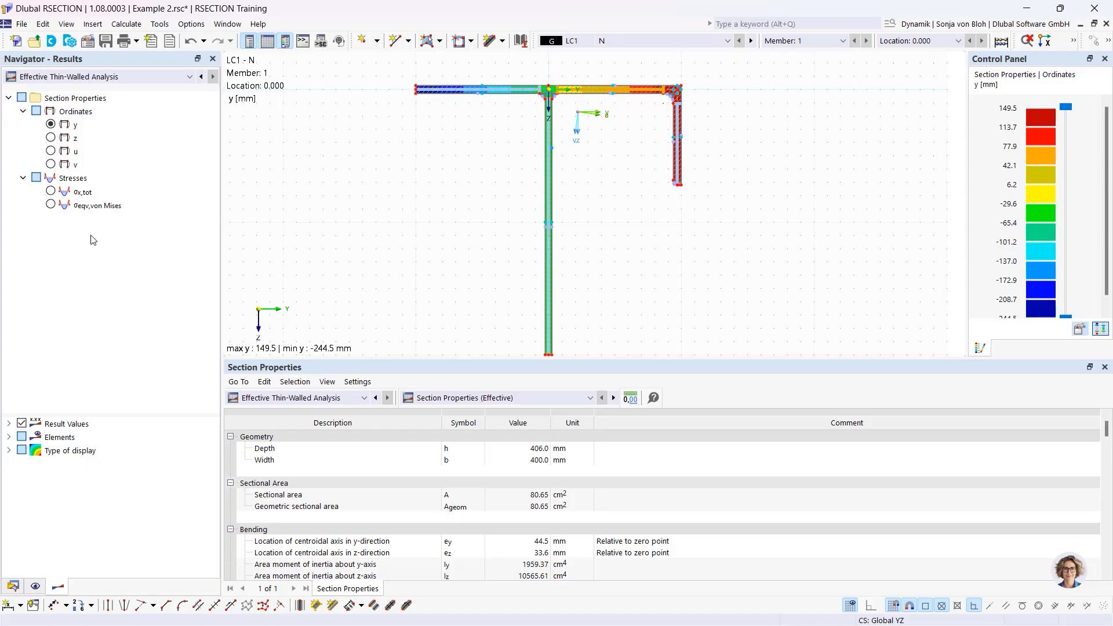
- Display the total normal stresses σx,tot on the section and list the section classification acc. to EN 1993-1-1
left_click(51, 192)
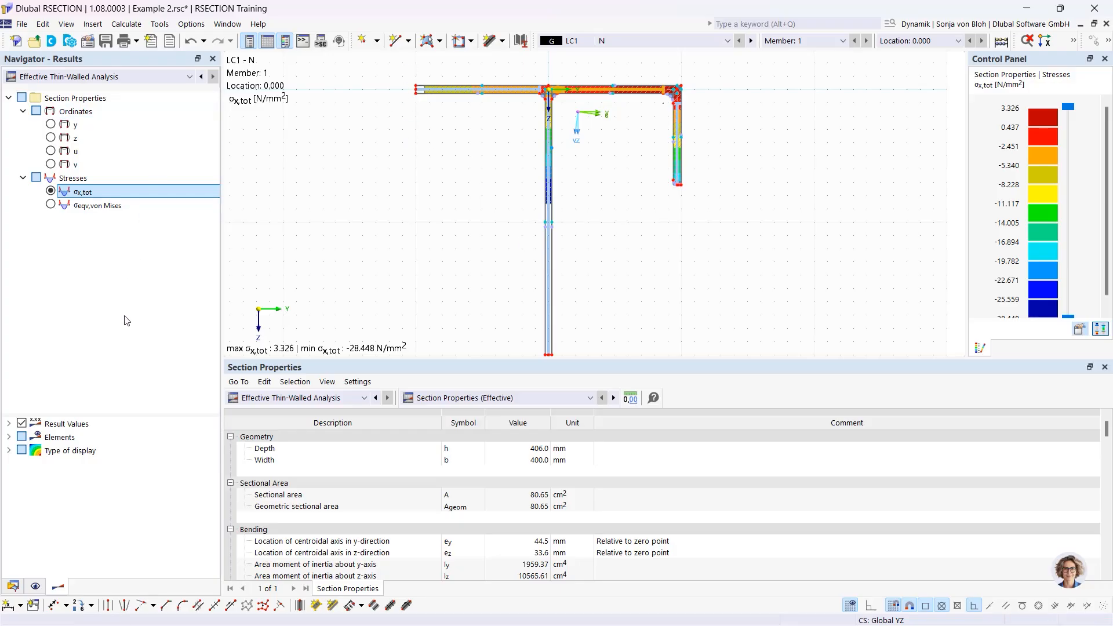
left_click(537, 399)
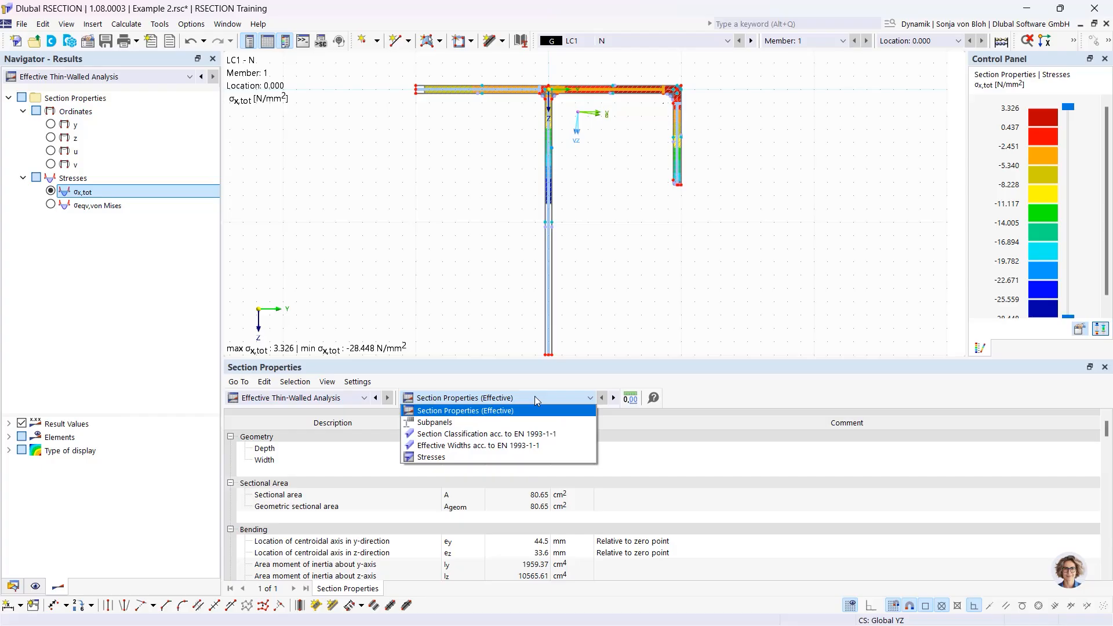
left_click(504, 437)
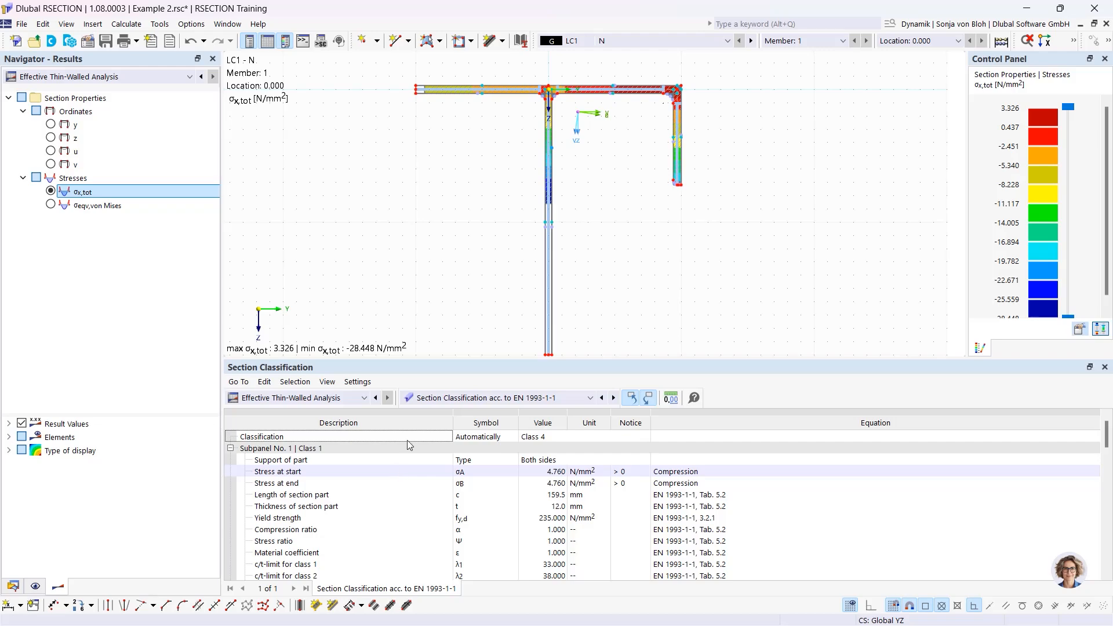
- Show the results of load case LC2 - My and examine the stresses at the free end of the upper flange
left_click(651, 38)
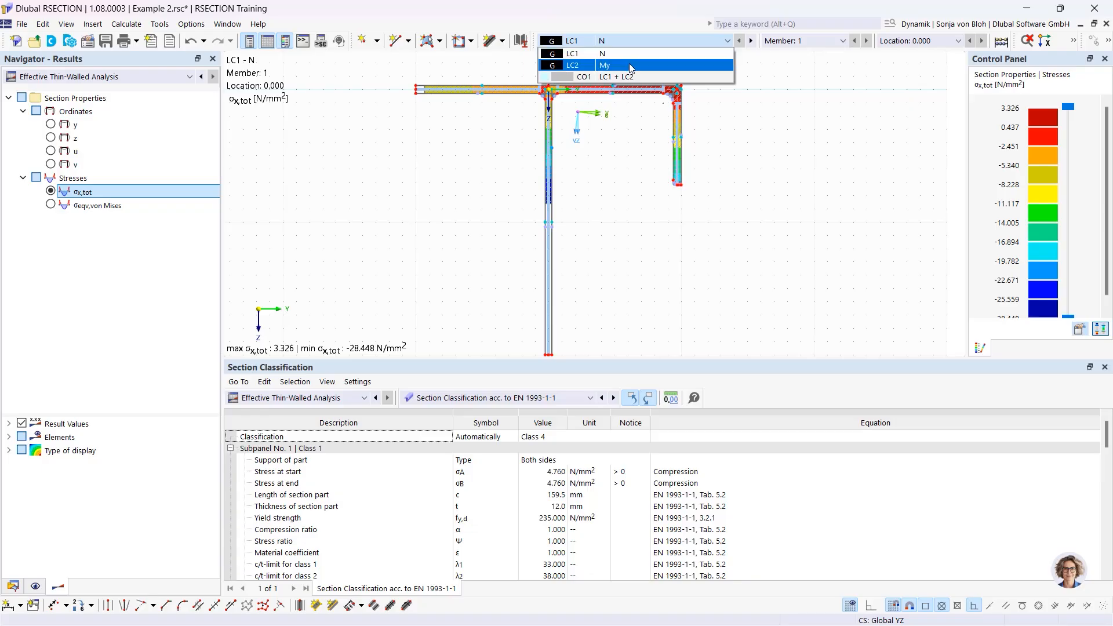
left_click(631, 66)
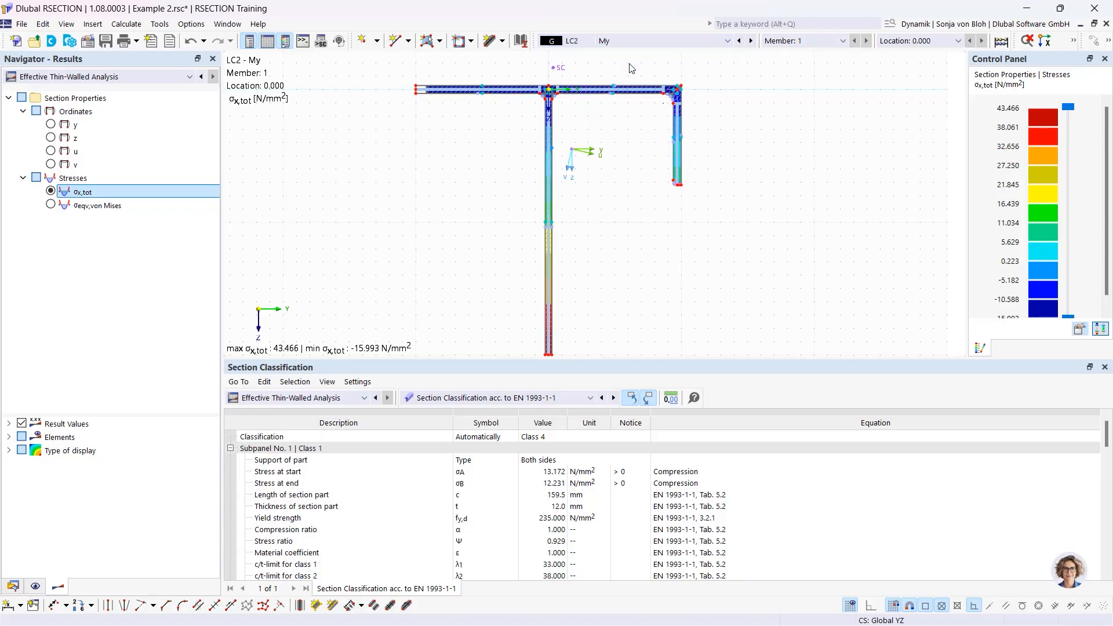
scroll(520, 220, "down", 2)
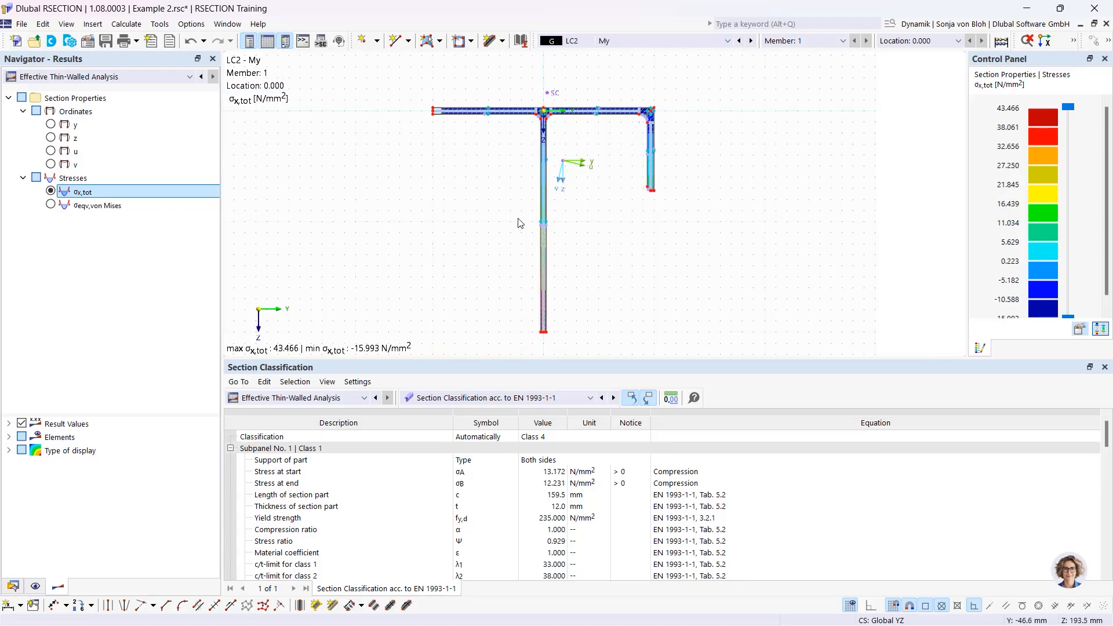
scroll(433, 132, "up", 4)
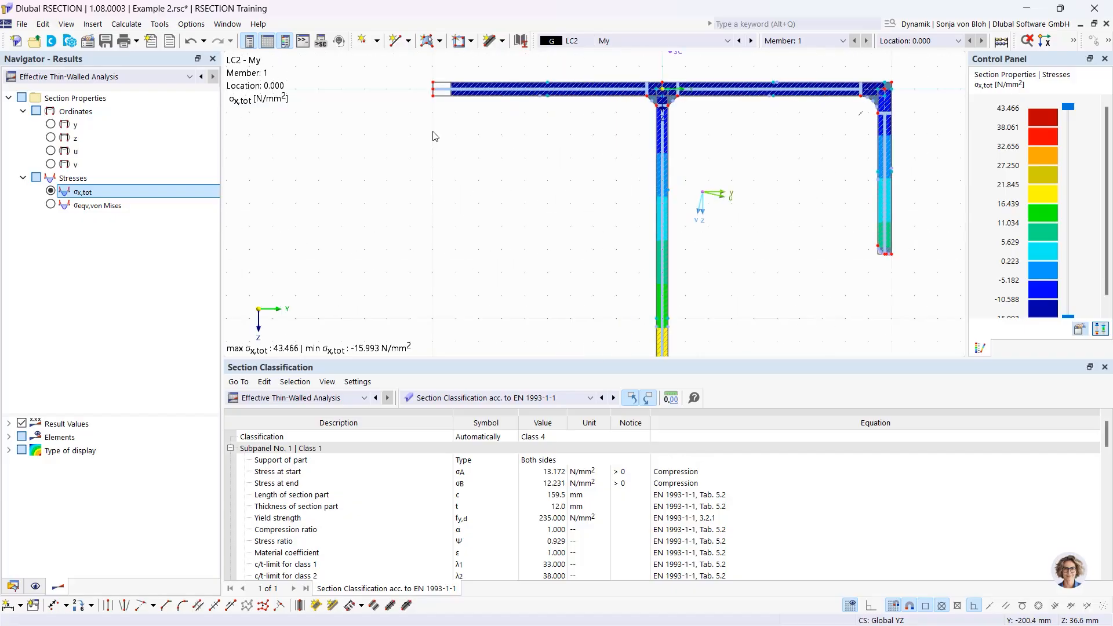
middle_click_drag(433, 138, 437, 190)
scroll(452, 176, "up", 3)
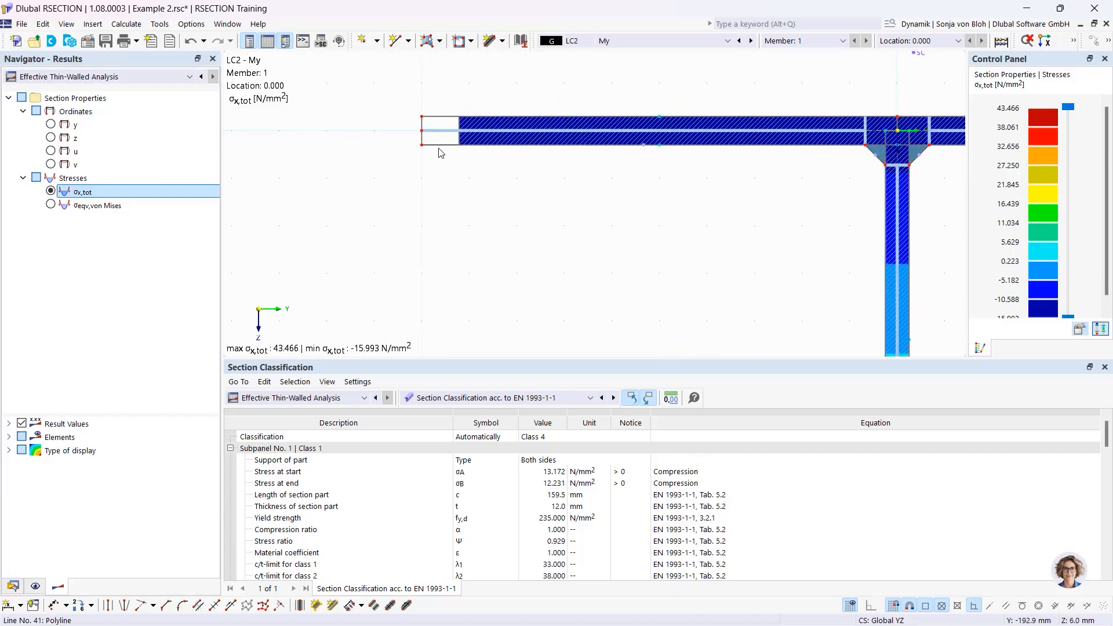
scroll(440, 138, "down", 3)
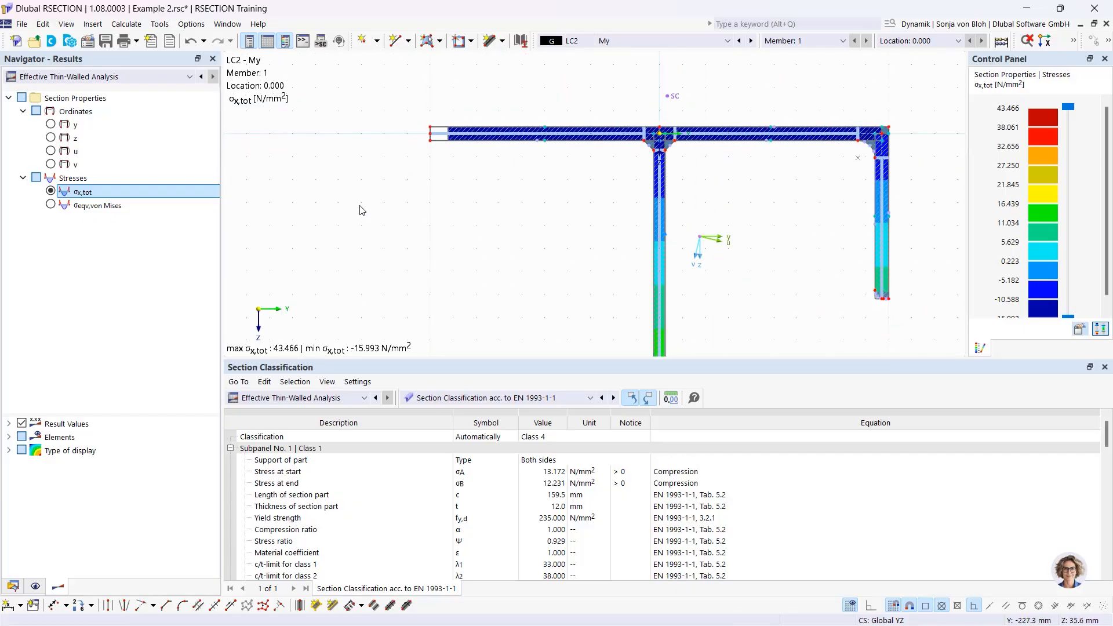
- Set the result display type to Off and show the stress results for load combination CO1
left_click(8, 450)
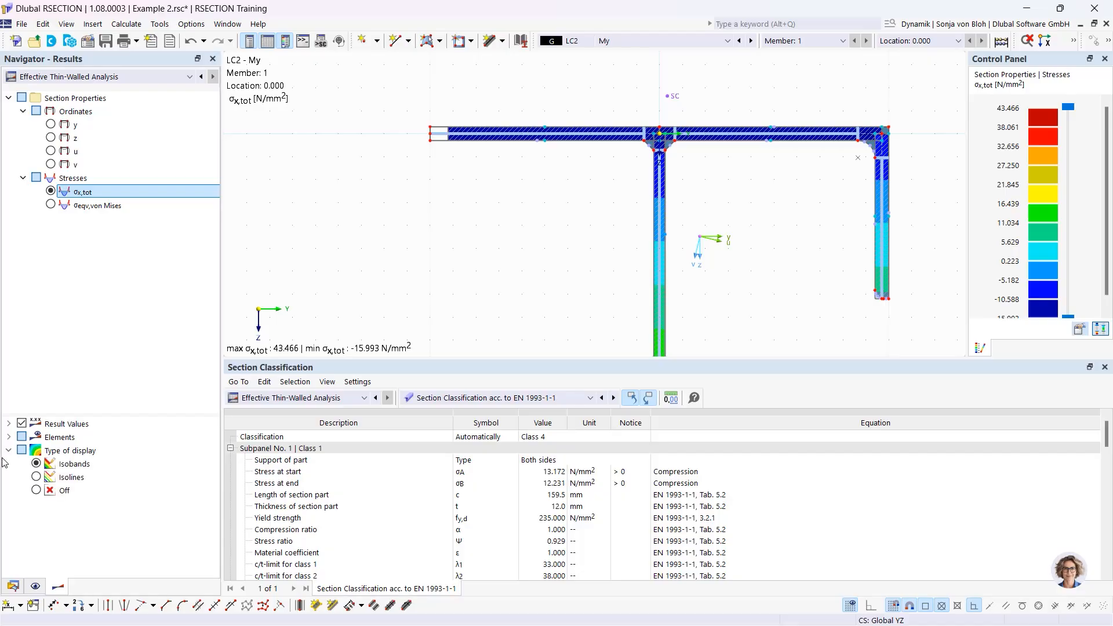
left_click(39, 493)
scroll(458, 186, "down", 3)
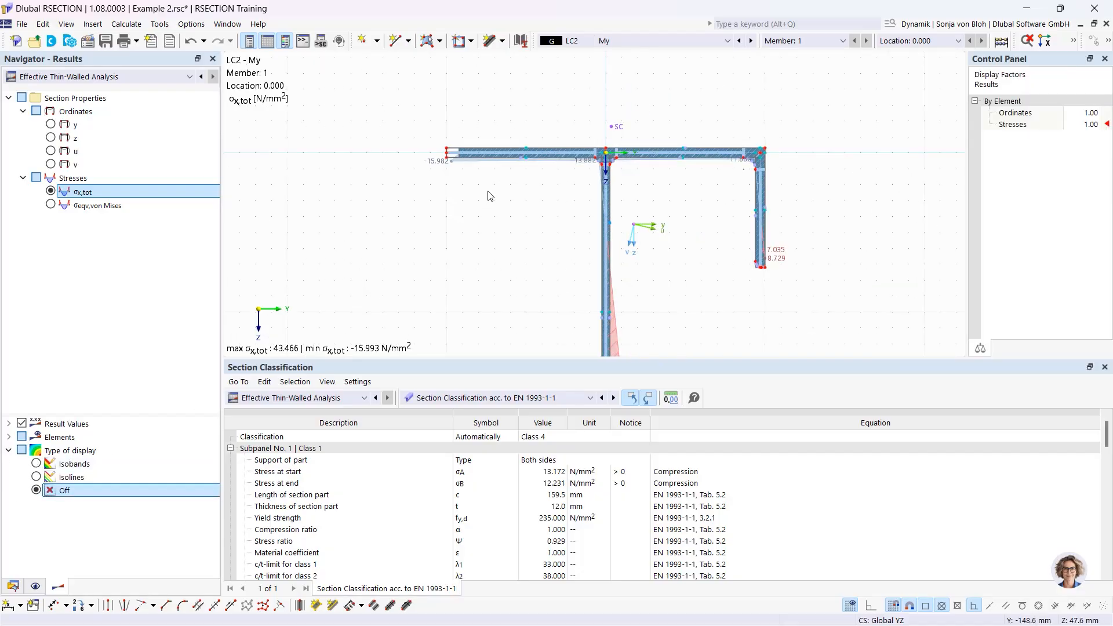
middle_click_drag(472, 222, 489, 175)
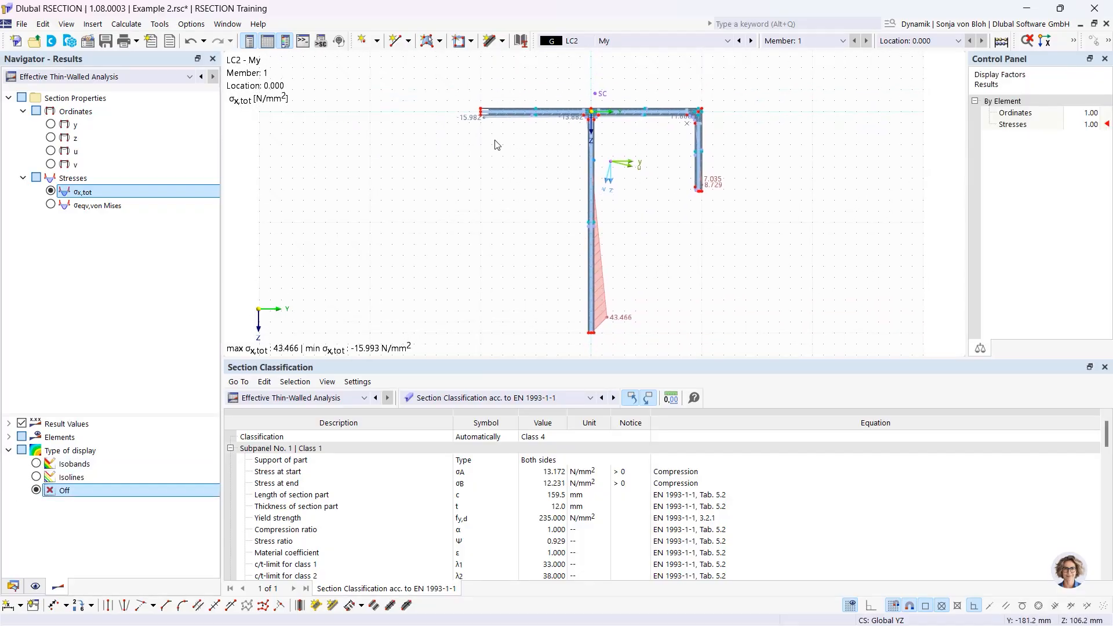
left_click(625, 40)
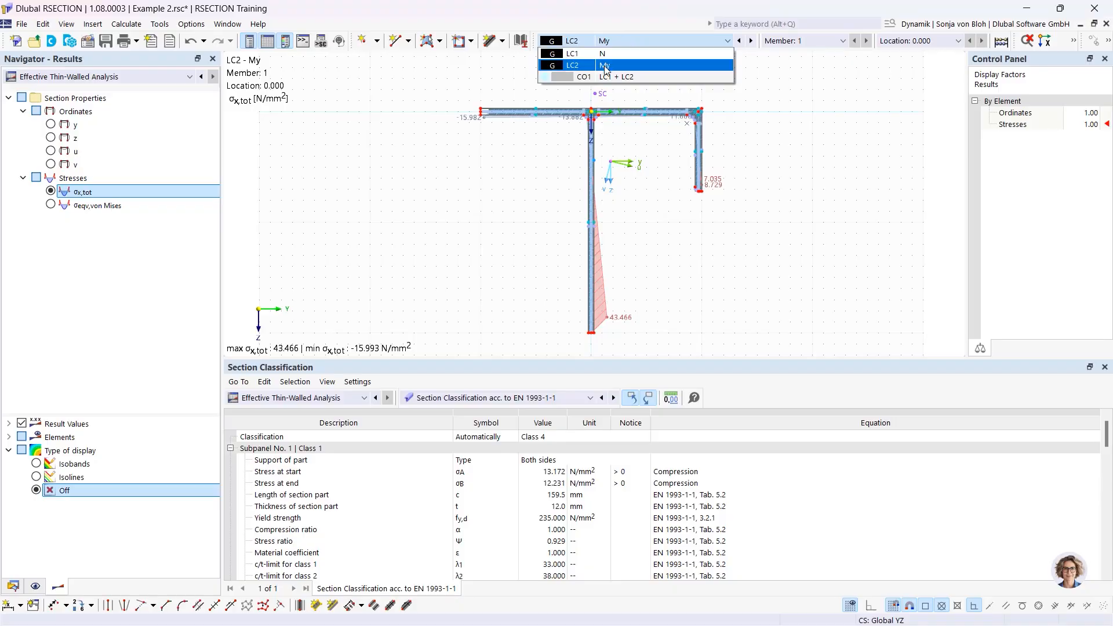
left_click(599, 78)
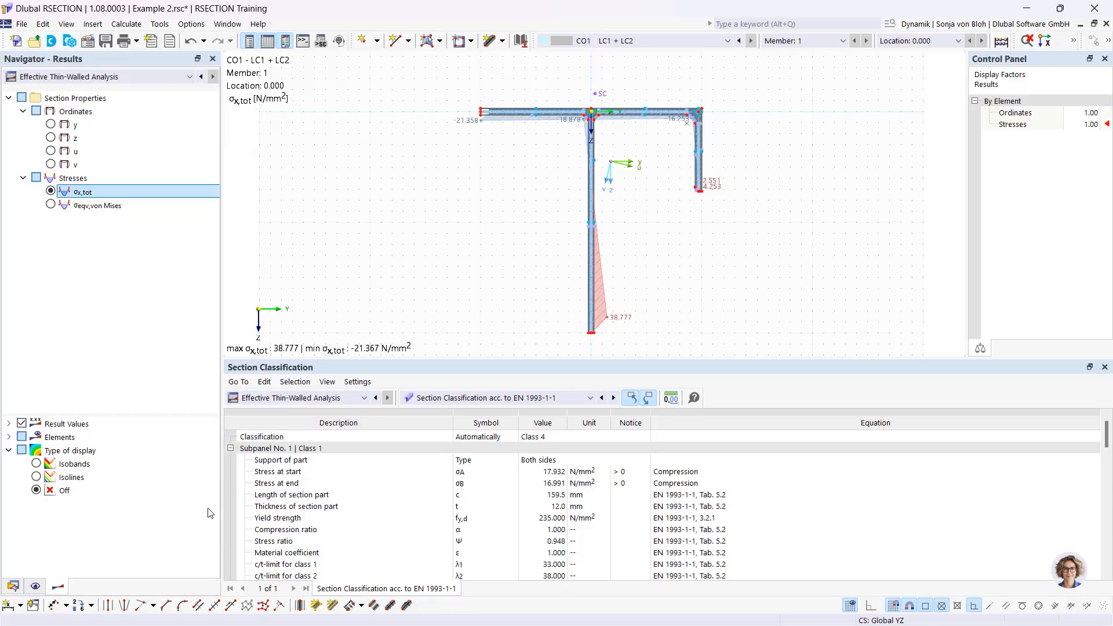
- Create and show a new printout report that excludes effective-section stresses by loading, by material and by stress points
left_click(13, 586)
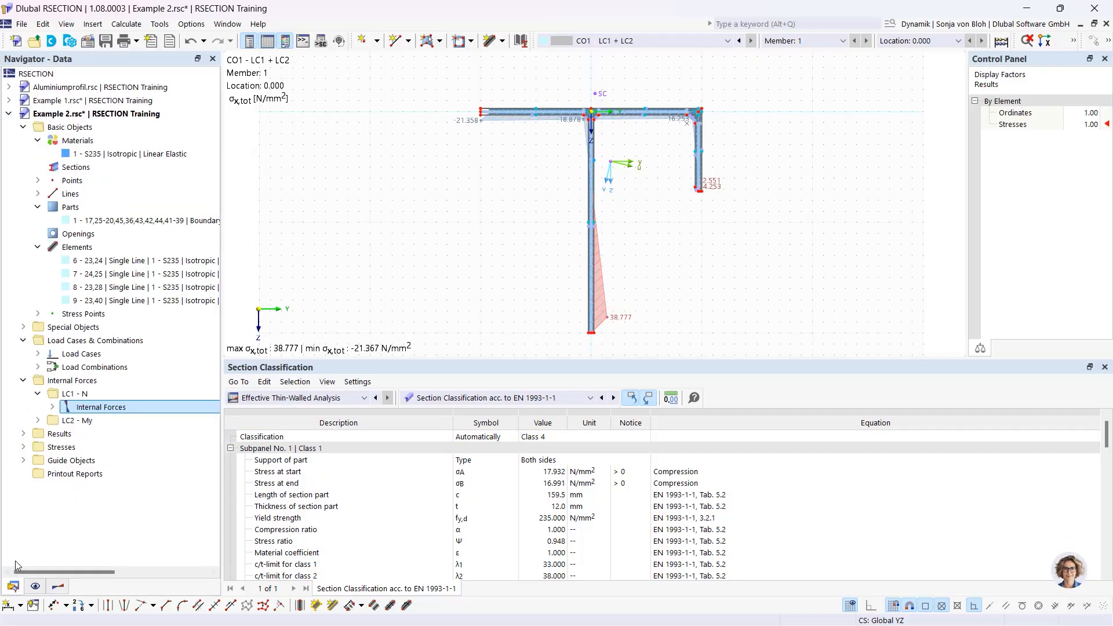
right_click(80, 474)
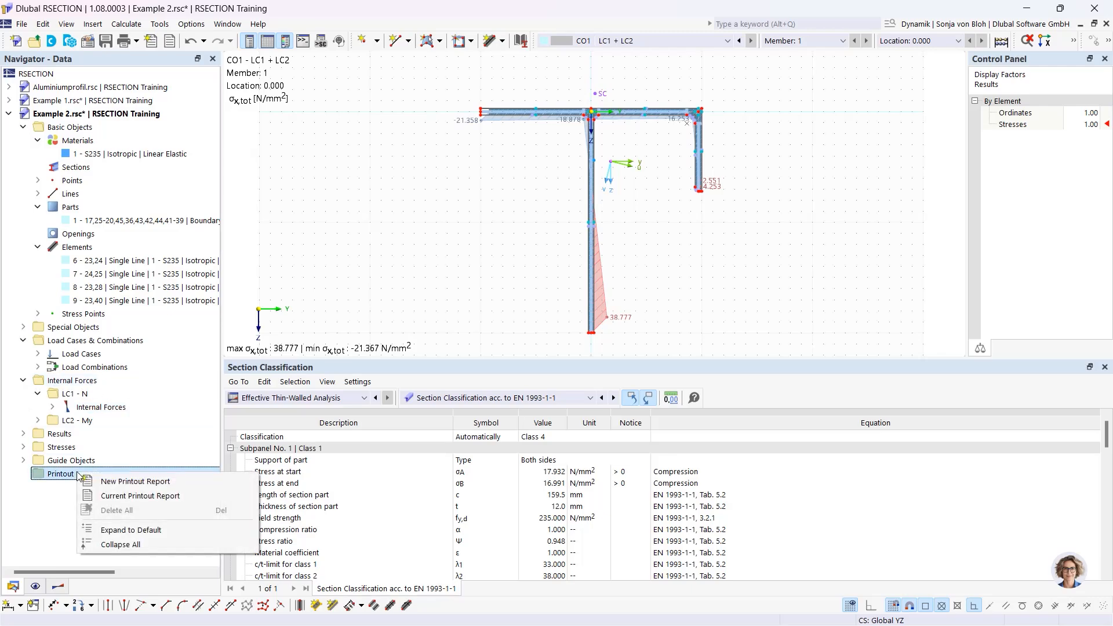
left_click(112, 483)
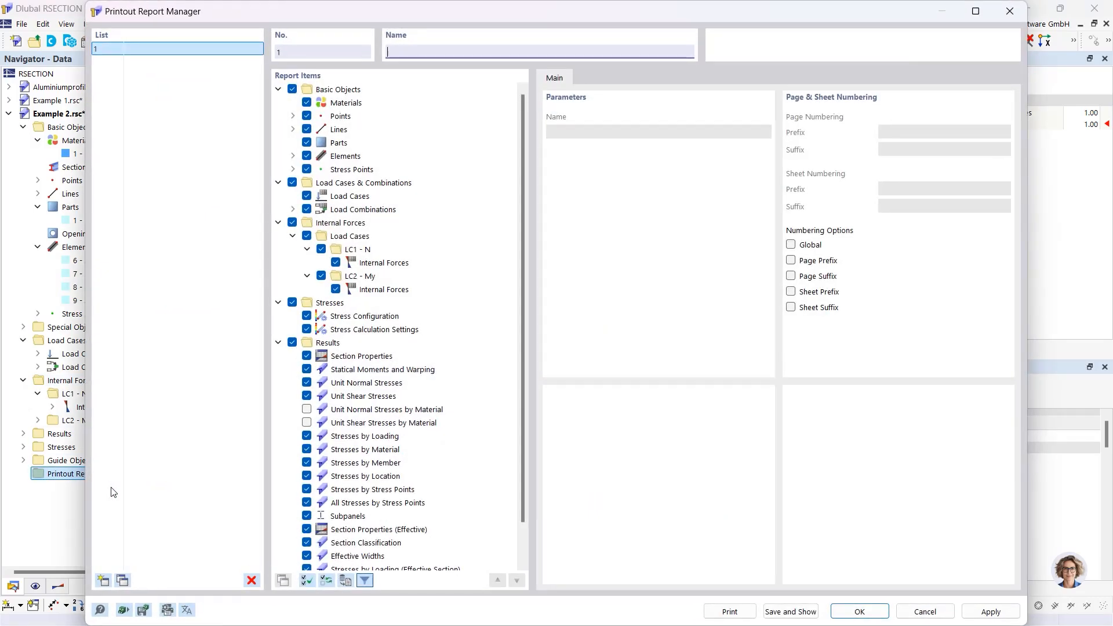
left_click_drag(522, 266, 523, 345)
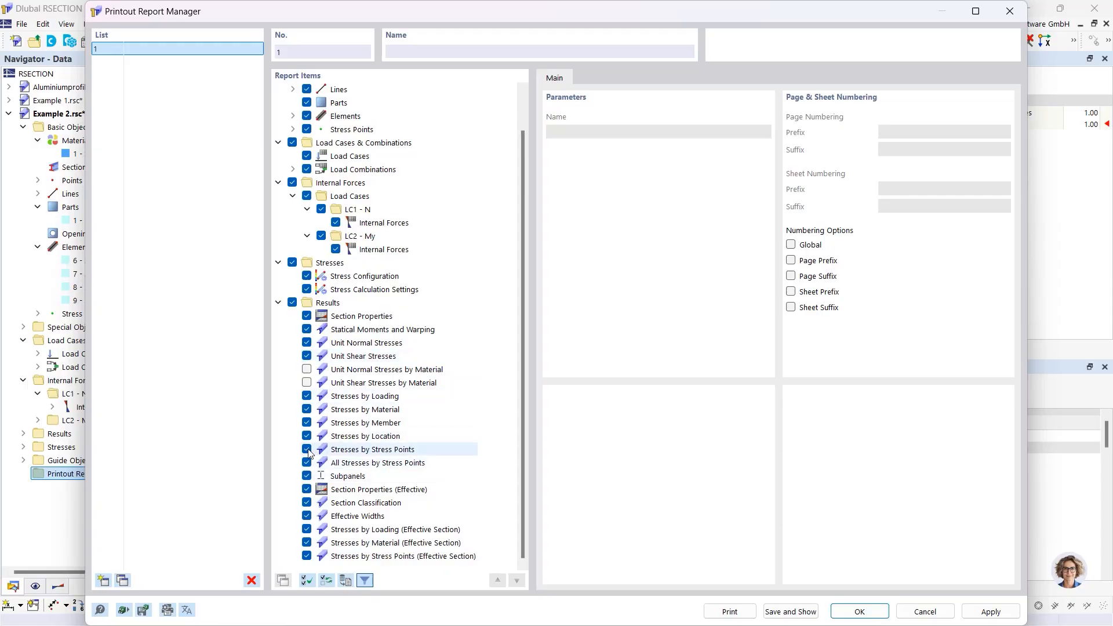
scroll(321, 493, "up", 1)
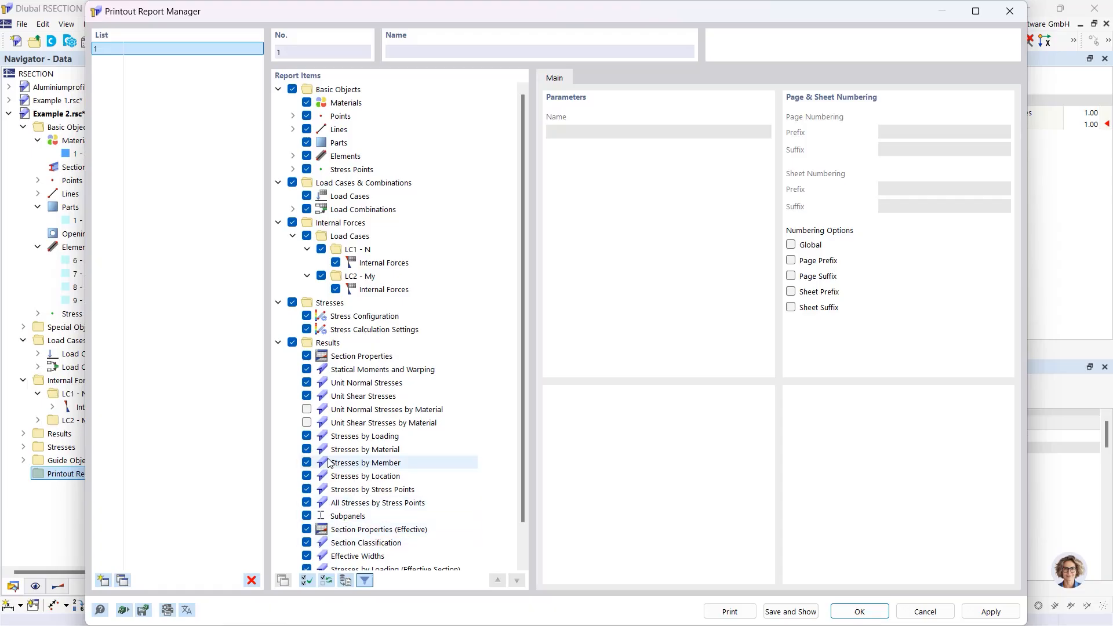
scroll(301, 515, "down", 1)
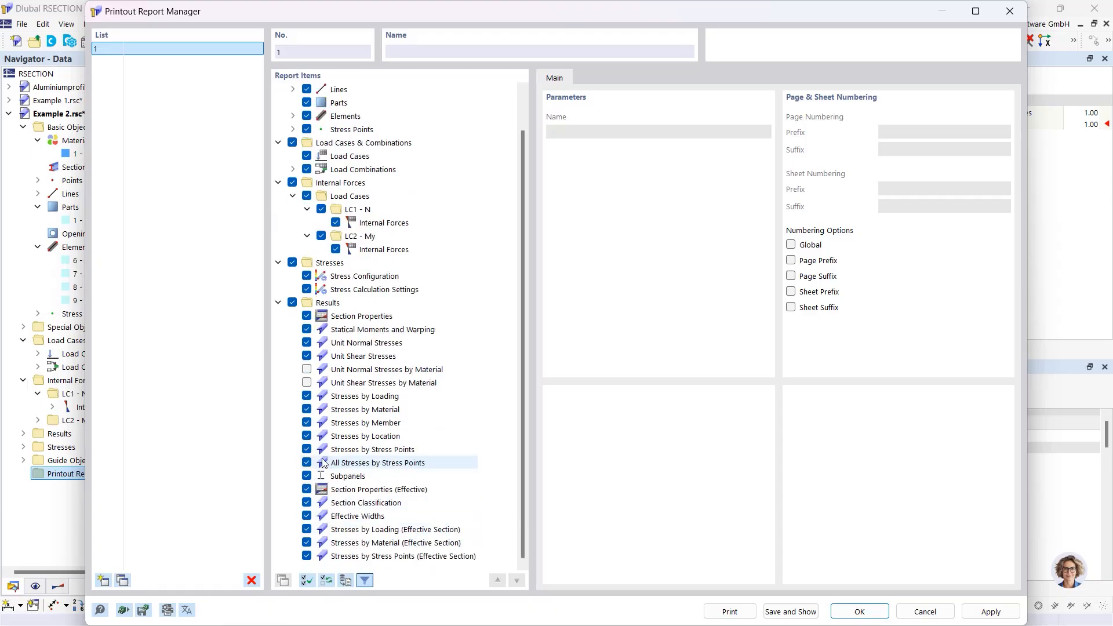
left_click(307, 529)
left_click(307, 543)
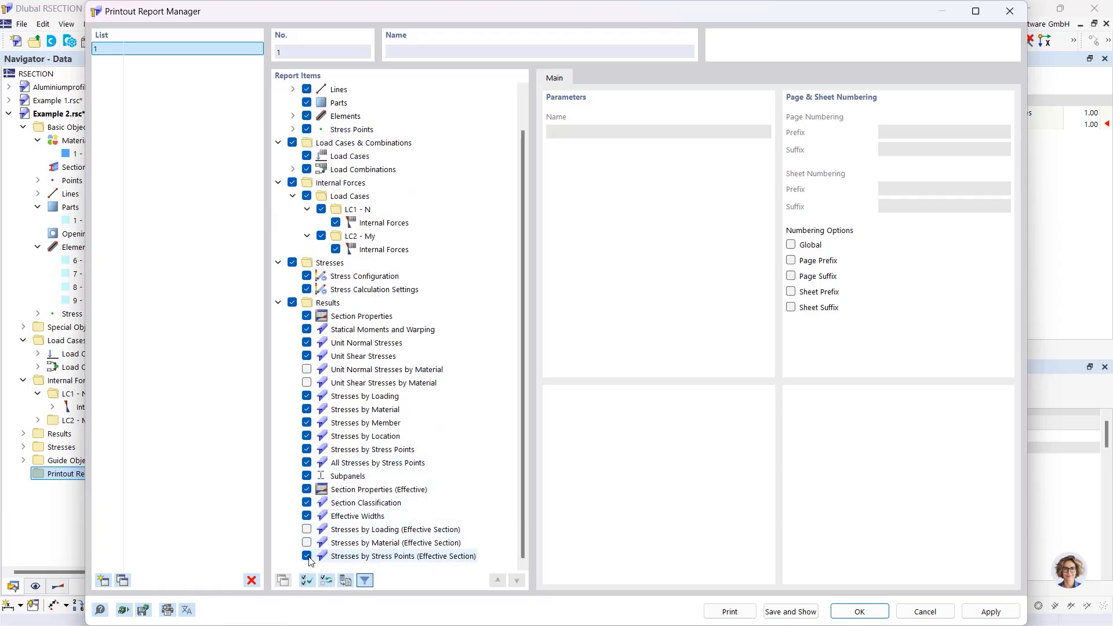
left_click(307, 556)
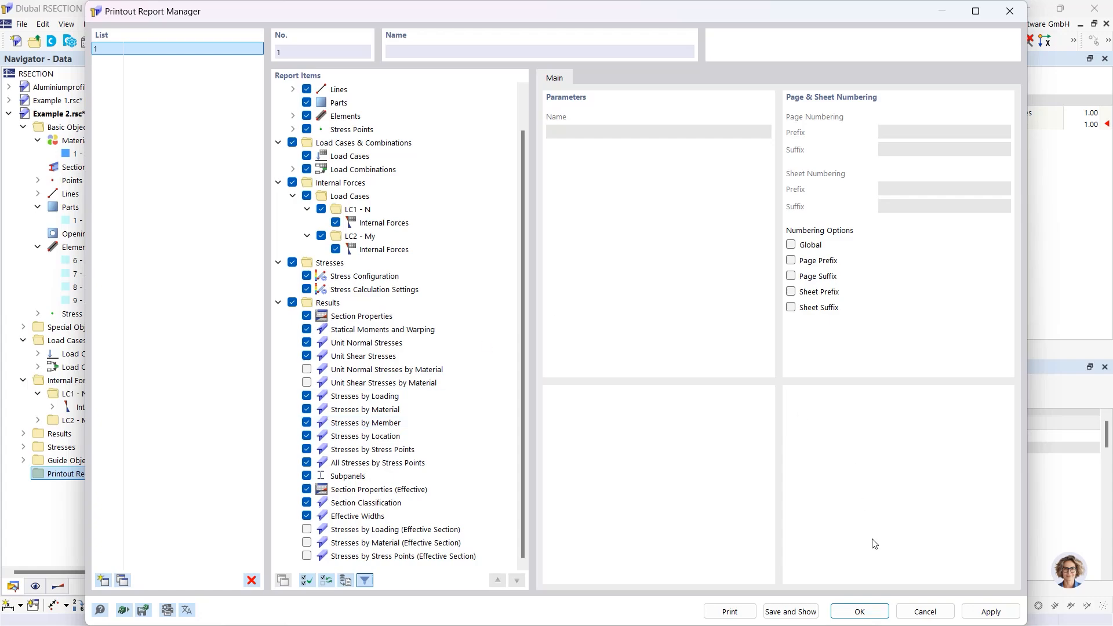
left_click(790, 611)
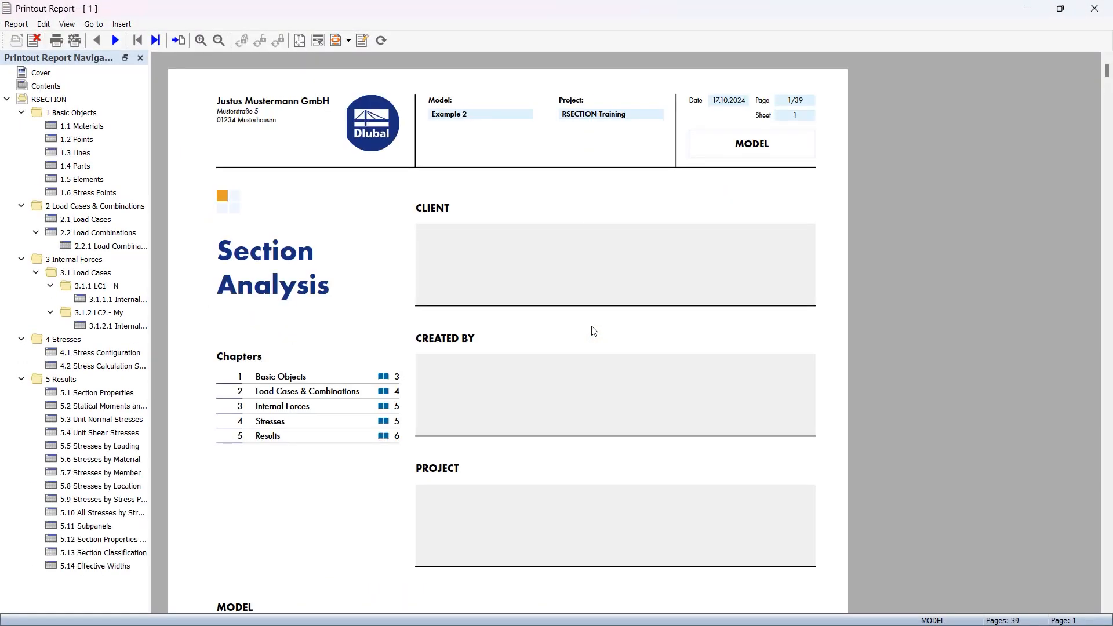
- Review the printout report's cover, contents, and stress result tables starting from chapter 5.5 Stresses by Loading, and return to the model
scroll(589, 272, "down", 12)
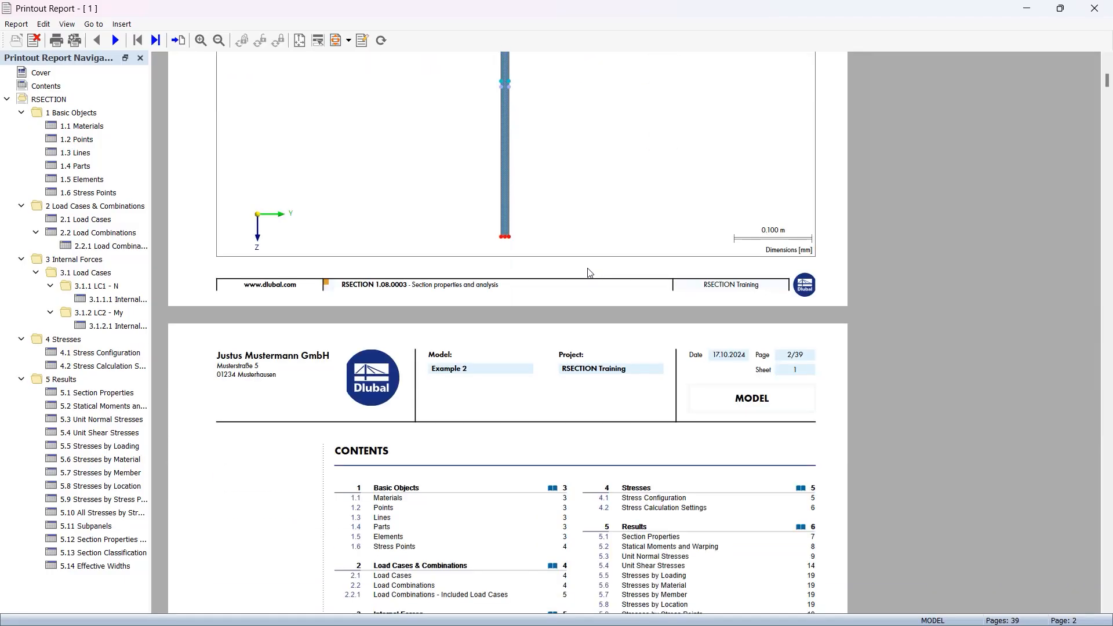
scroll(589, 272, "down", 6)
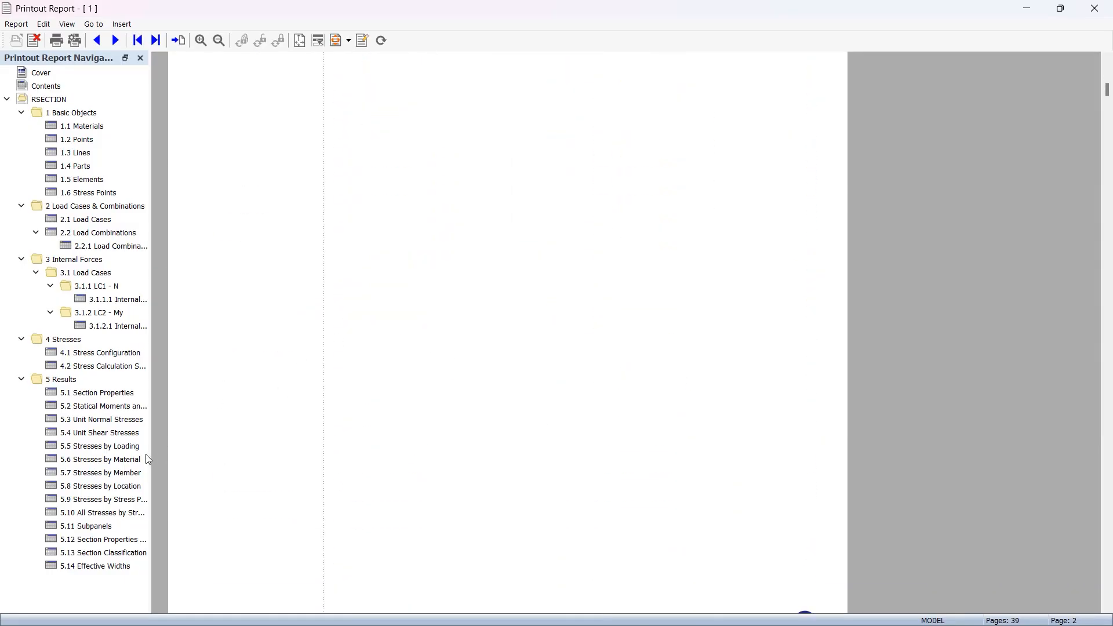
left_click(95, 446)
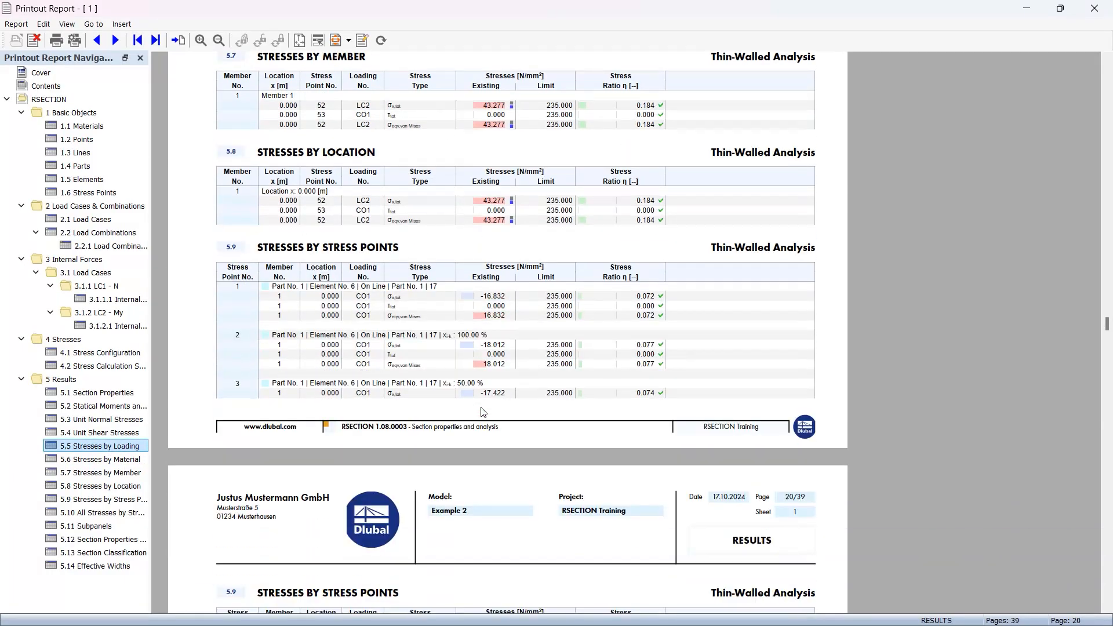
scroll(484, 412, "down", 15)
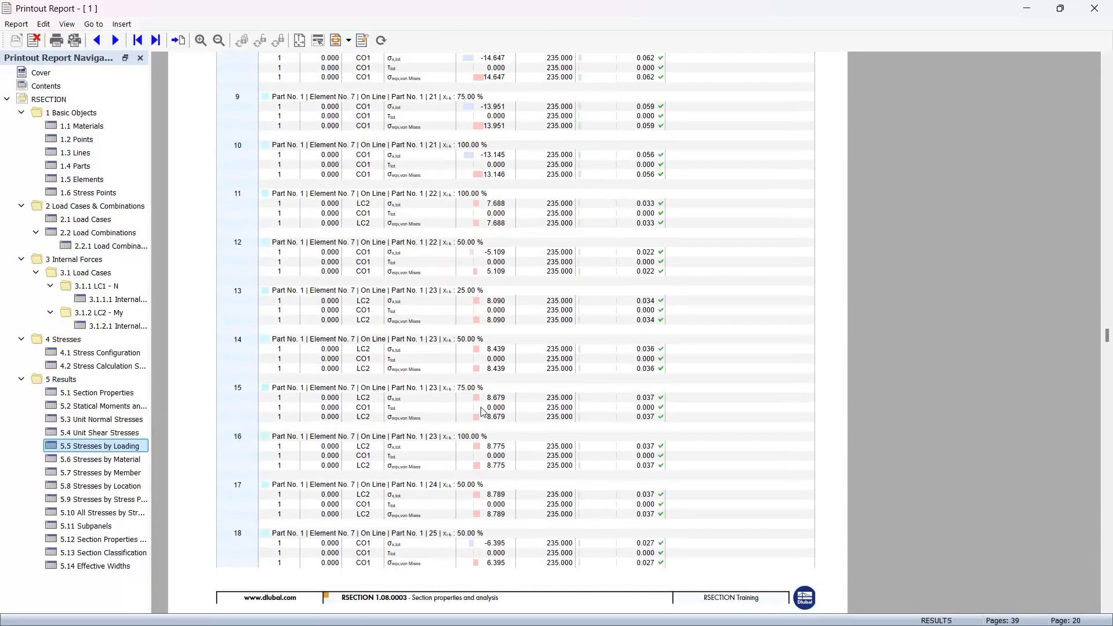
scroll(484, 412, "down", 15)
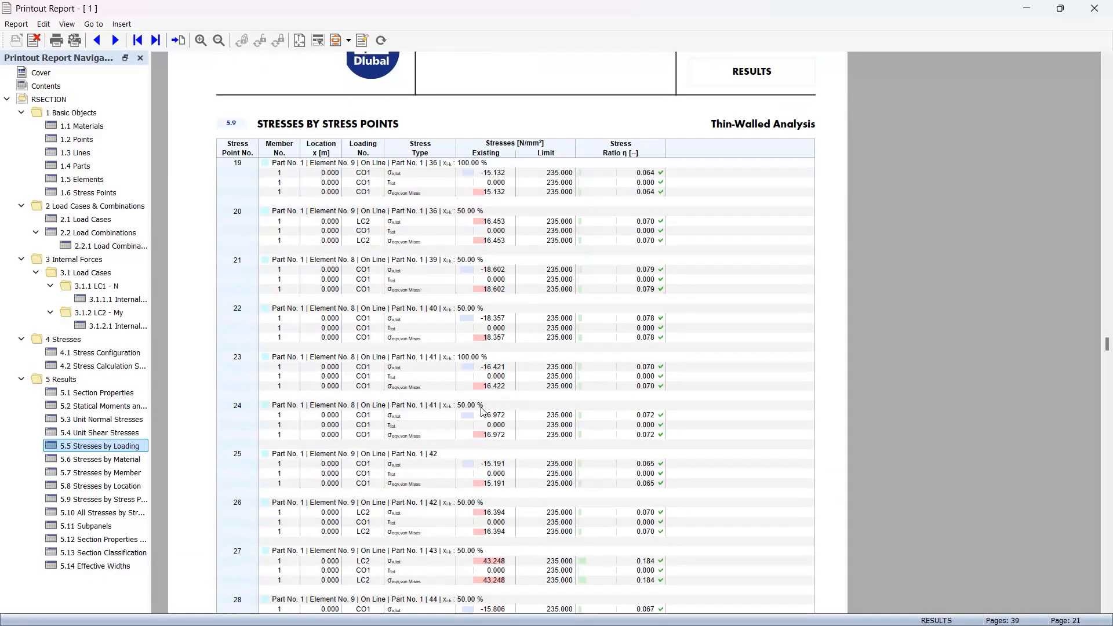
scroll(483, 412, "down", 8)
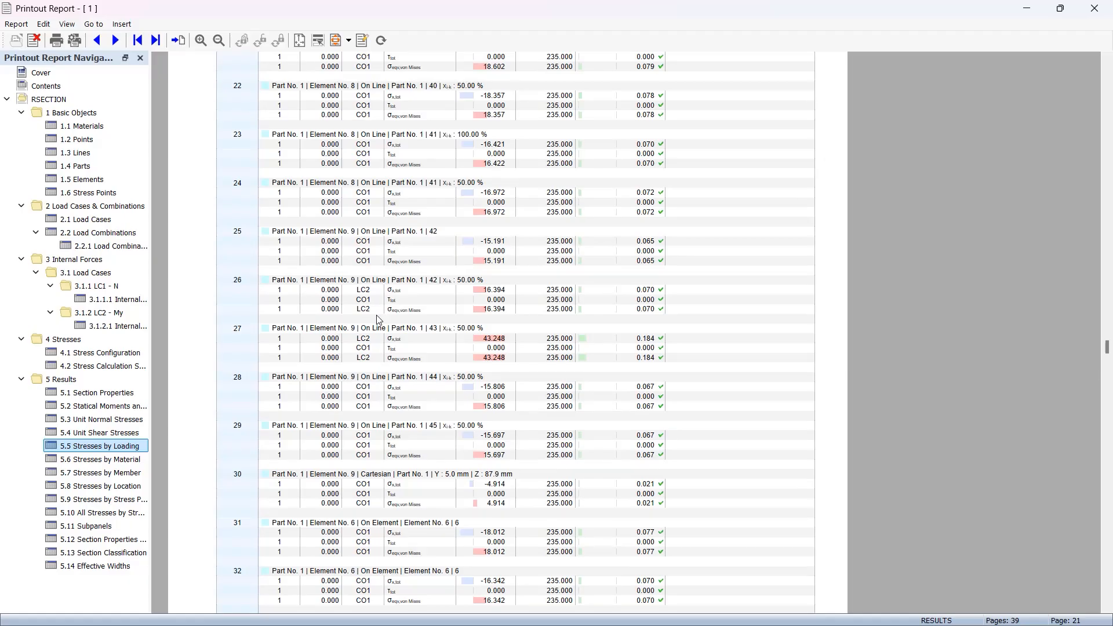
left_click(1027, 10)
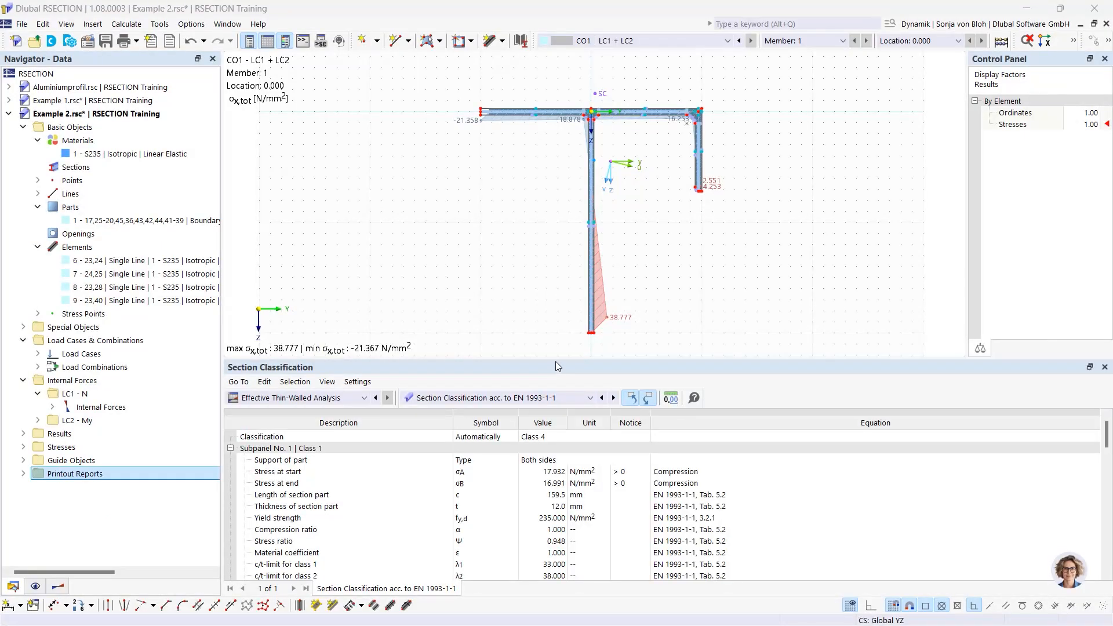
- Add the CO1 stress graphic to printout report 1 as a window-filling picture, then save and show the report
left_click_drag(556, 360, 555, 480)
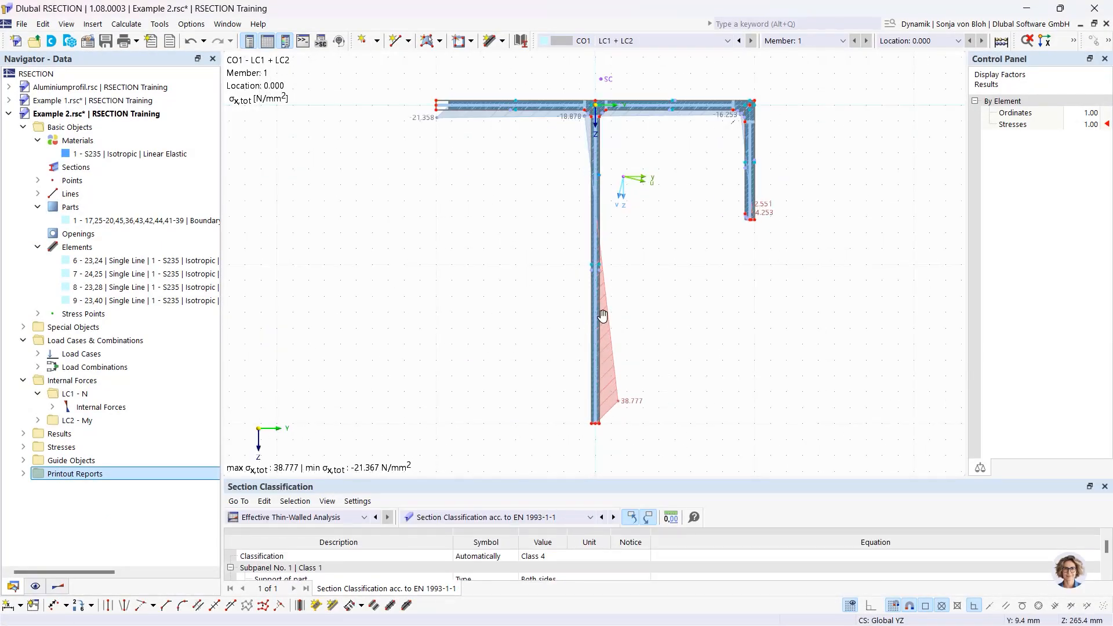
middle_click_drag(603, 315, 551, 321)
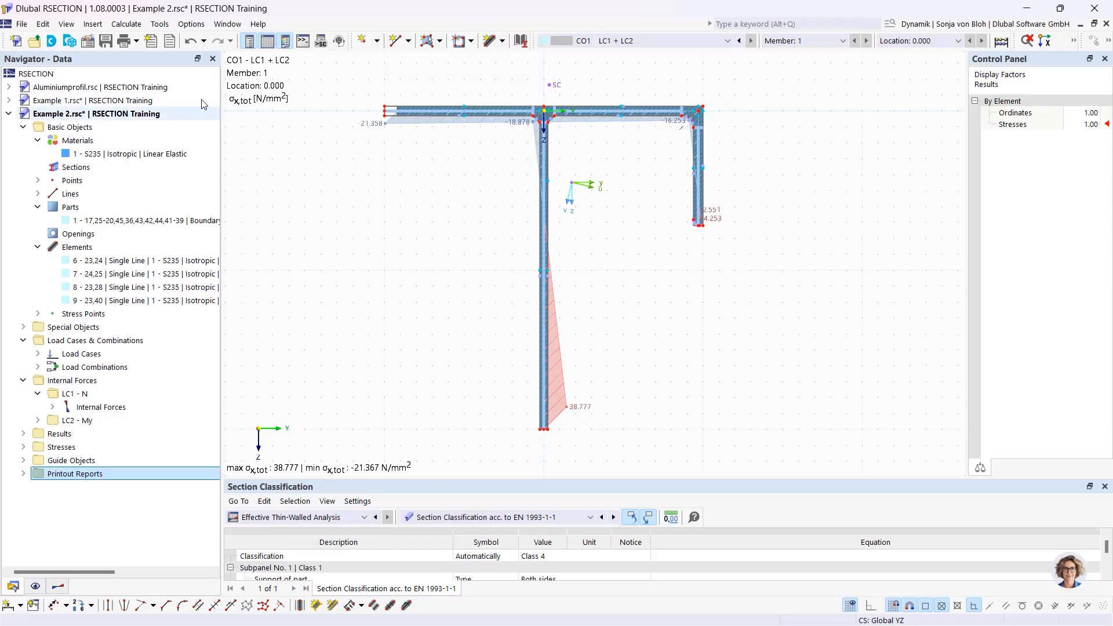
left_click(137, 43)
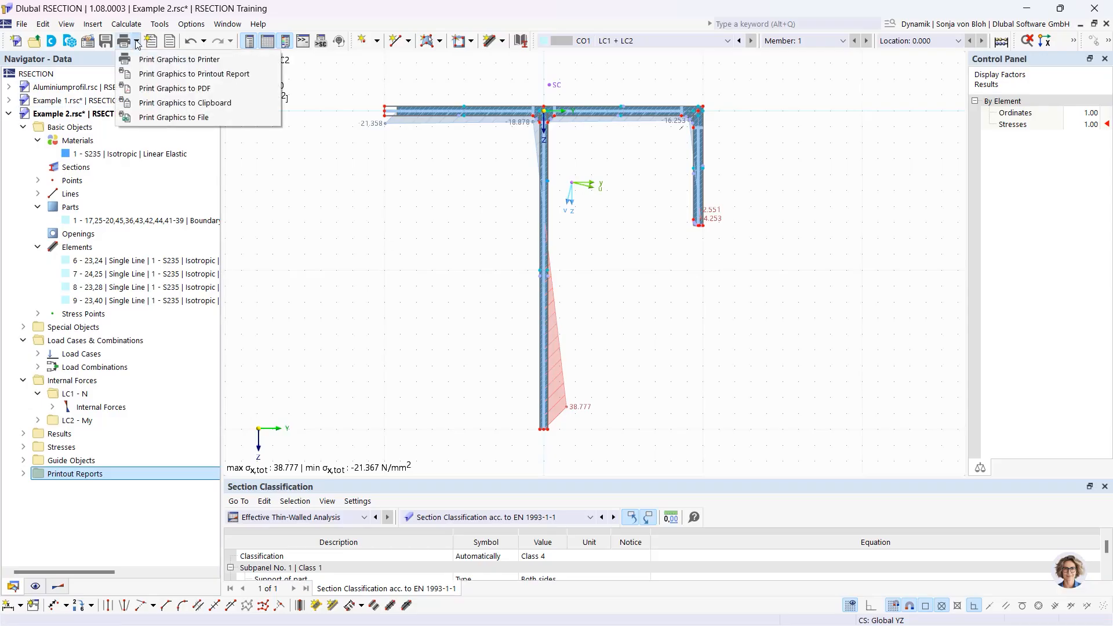
left_click(172, 76)
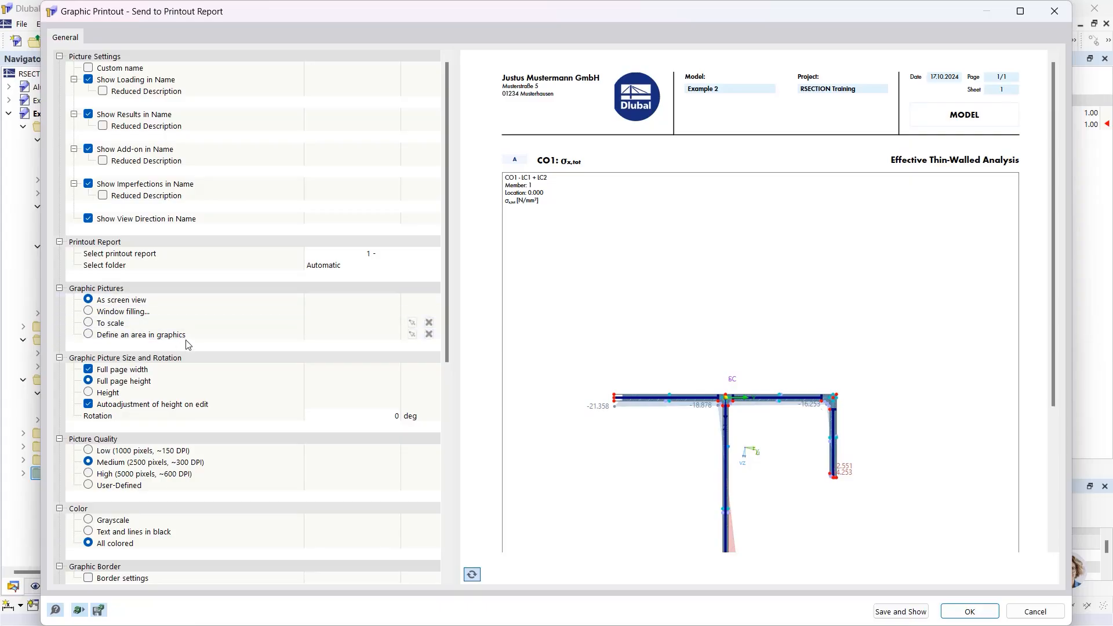
left_click(90, 316)
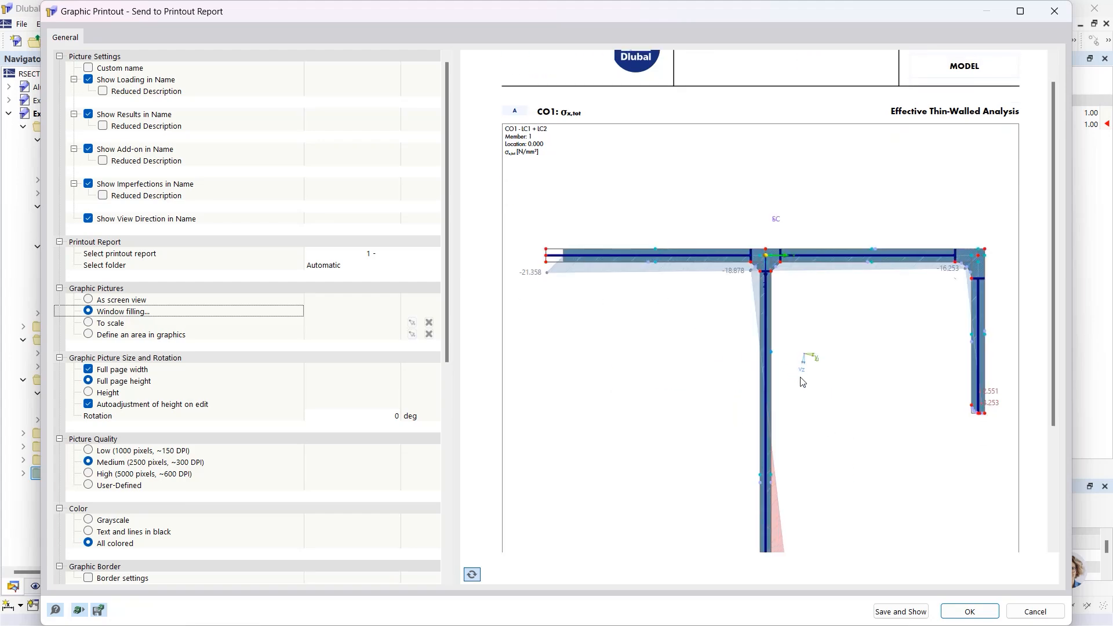
scroll(809, 377, "down", 3)
scroll(819, 359, "up", 1)
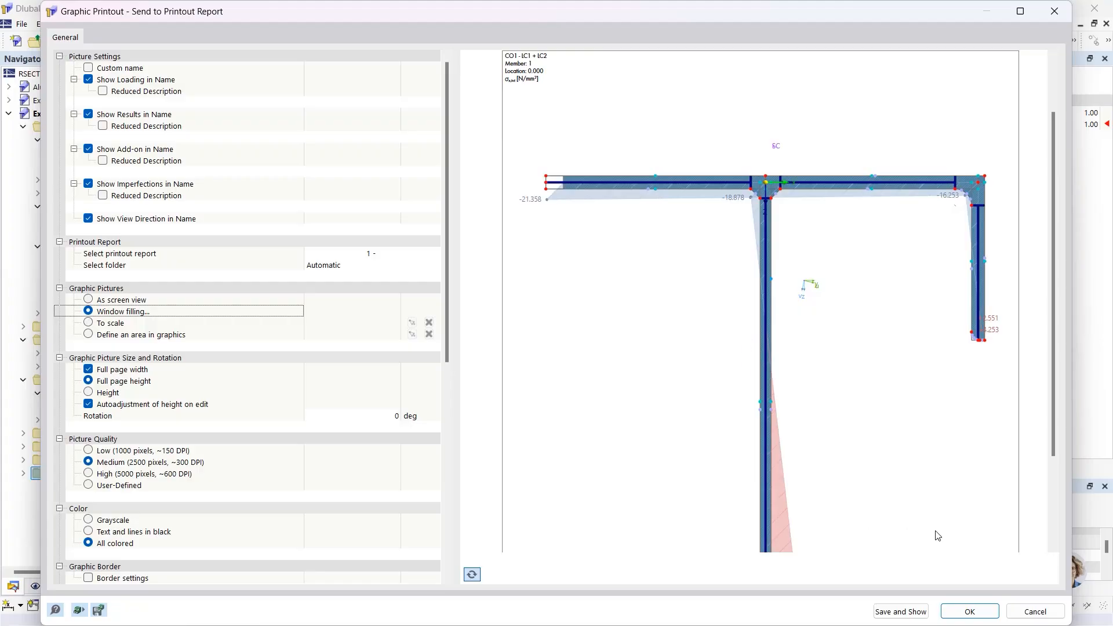
left_click(898, 612)
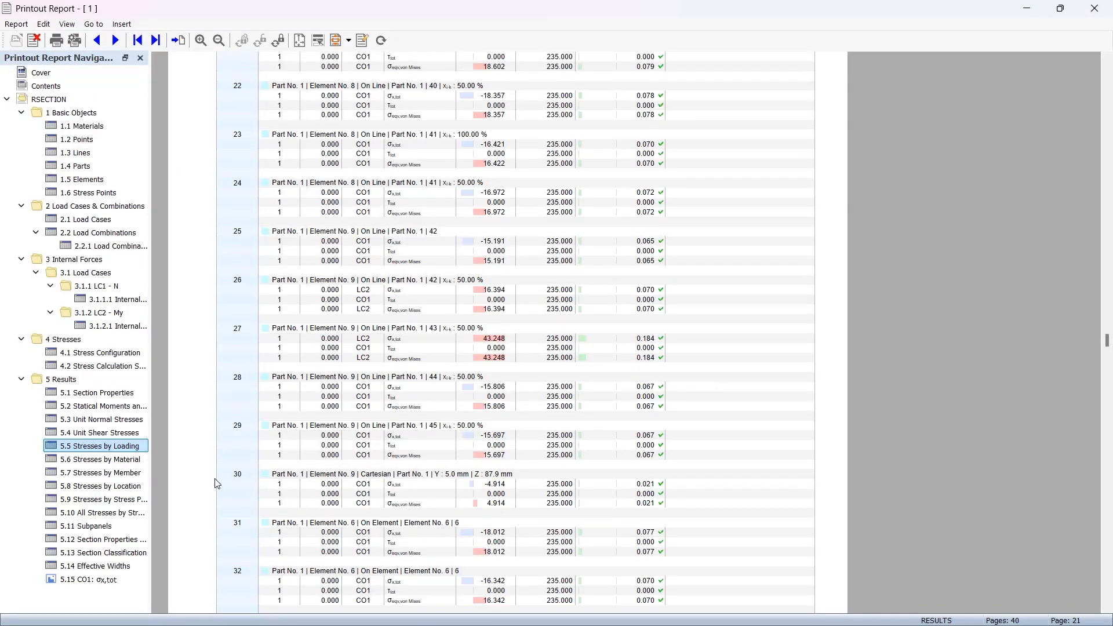
- Review the CO1 stress graphic in chapter 5.15 of the printout report and return to the model
left_click(96, 582)
scroll(508, 369, "down", 5)
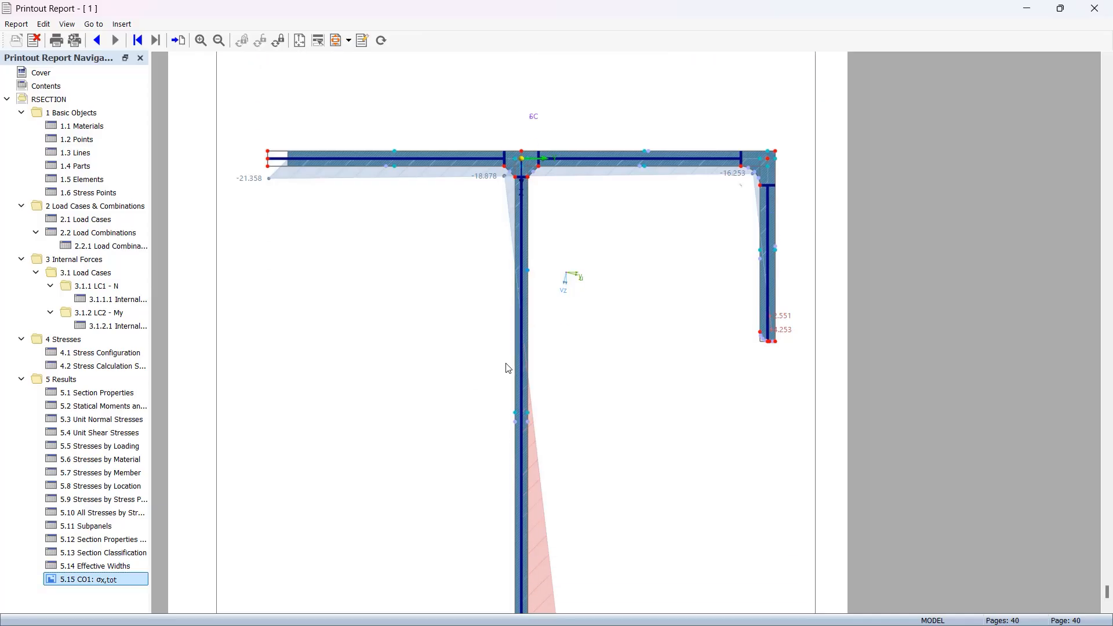
scroll(508, 368, "up", 7)
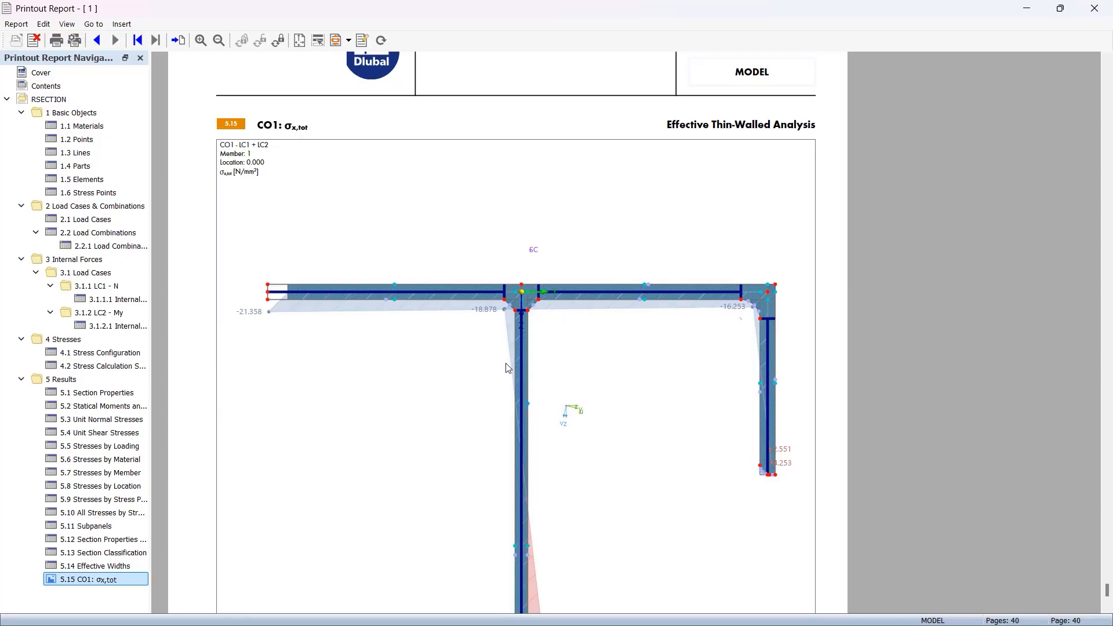
scroll(506, 367, "down", 1)
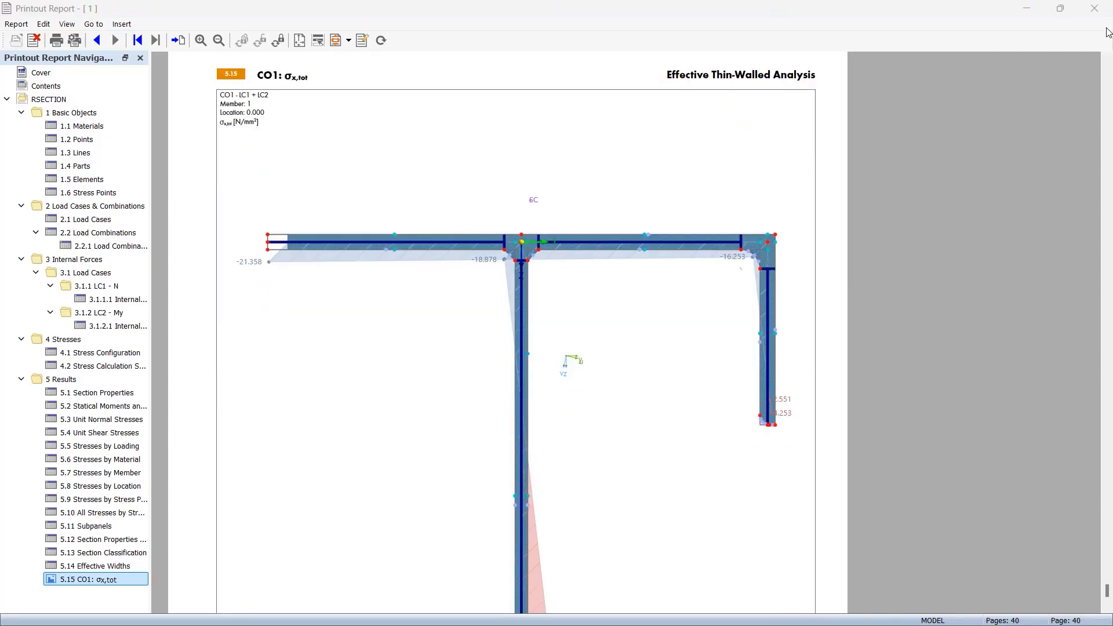
left_click(1094, 9)
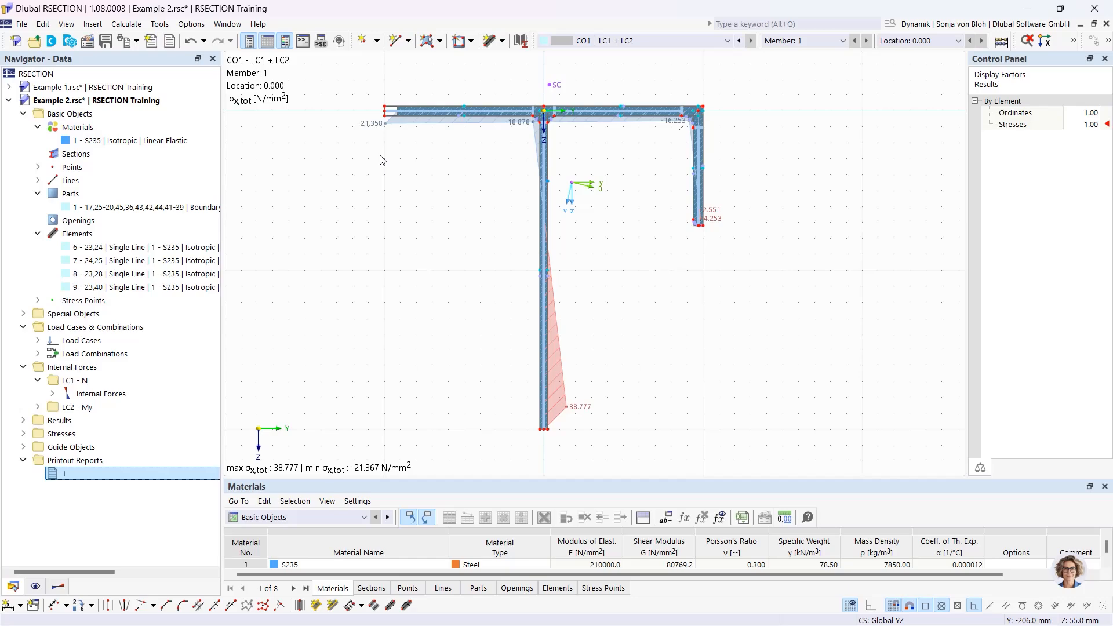
- Import the DXF file Aluprofil.dxf as a new model instead of into the active one
left_click(22, 24)
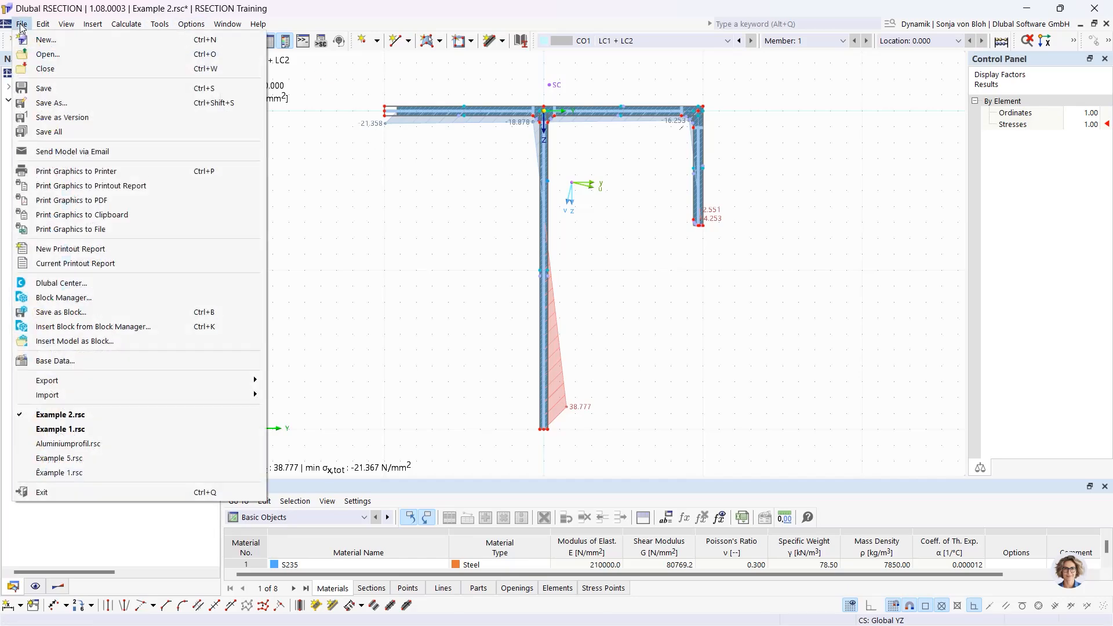
mouse_move(105, 396)
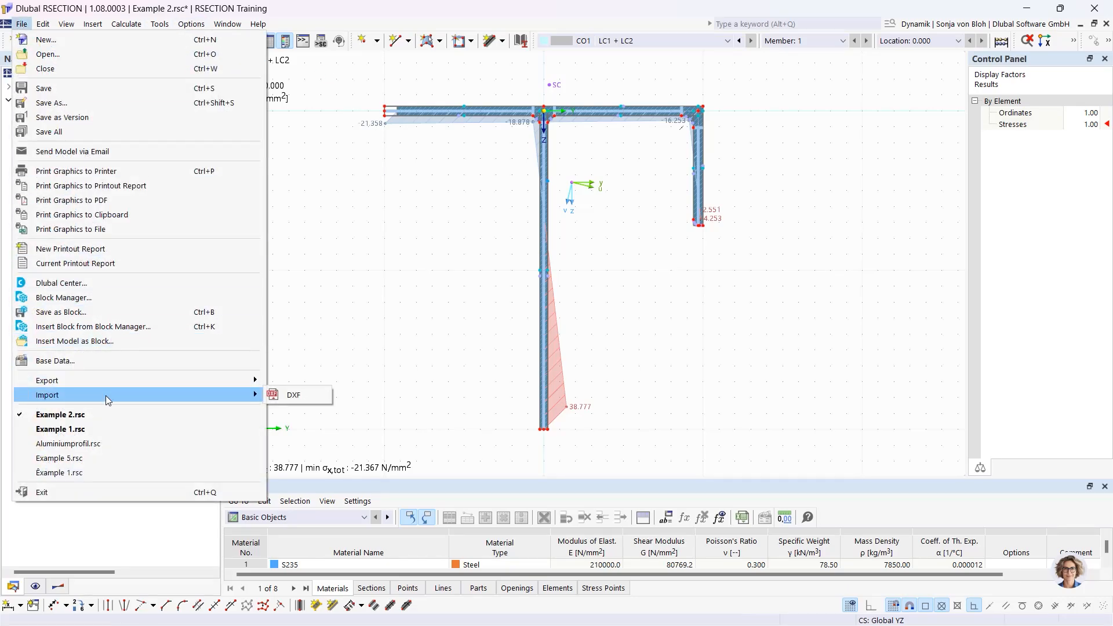
left_click(299, 395)
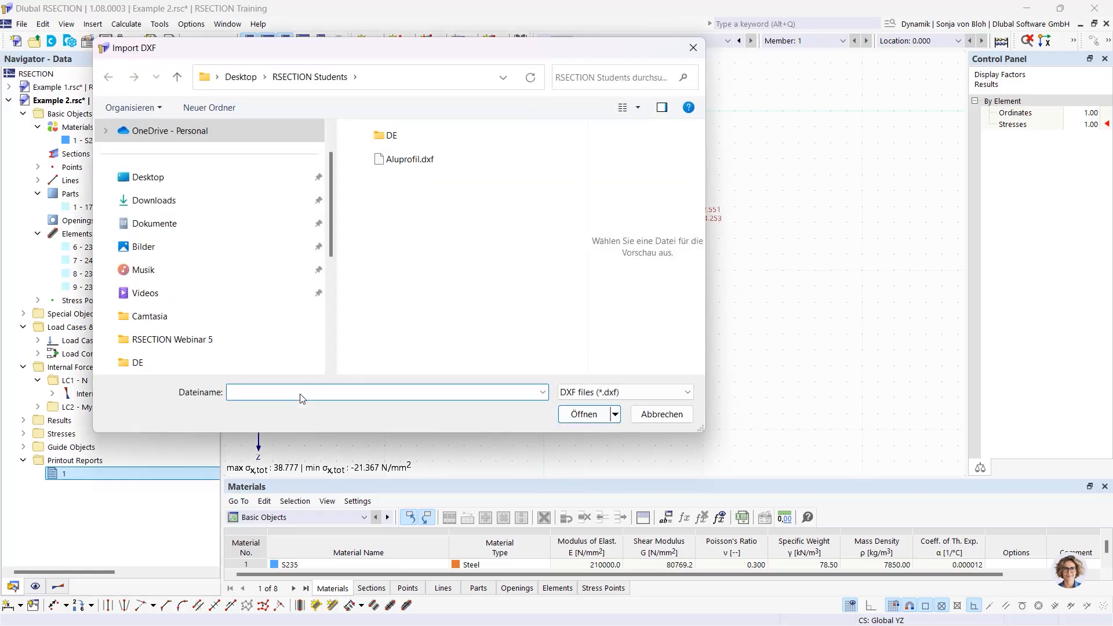
left_click(423, 160)
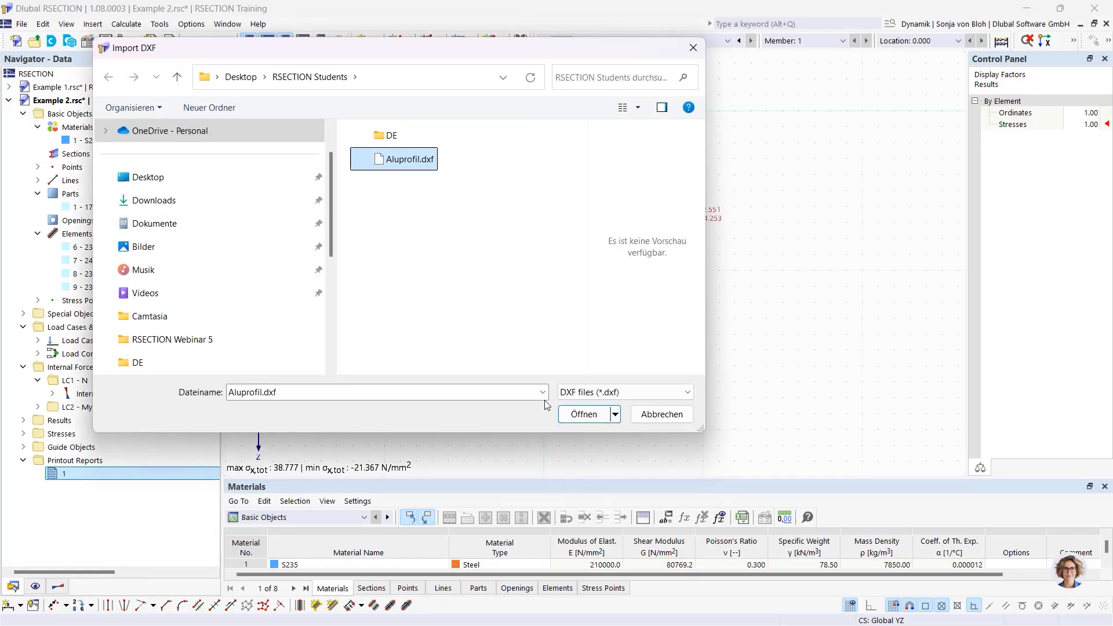
left_click(580, 415)
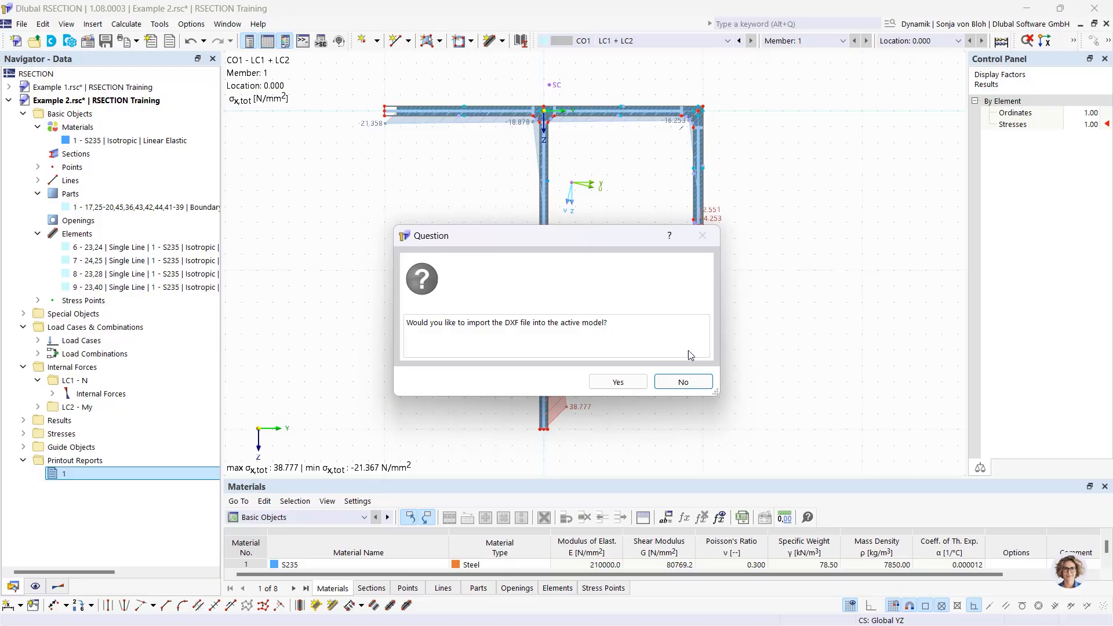
left_click(697, 386)
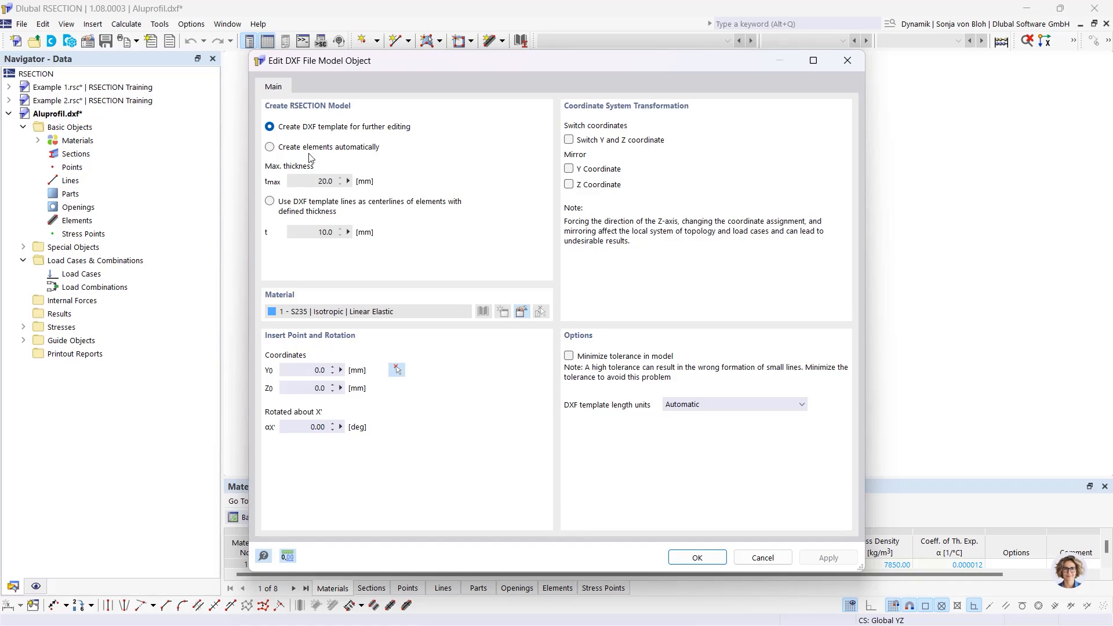
left_click(270, 147)
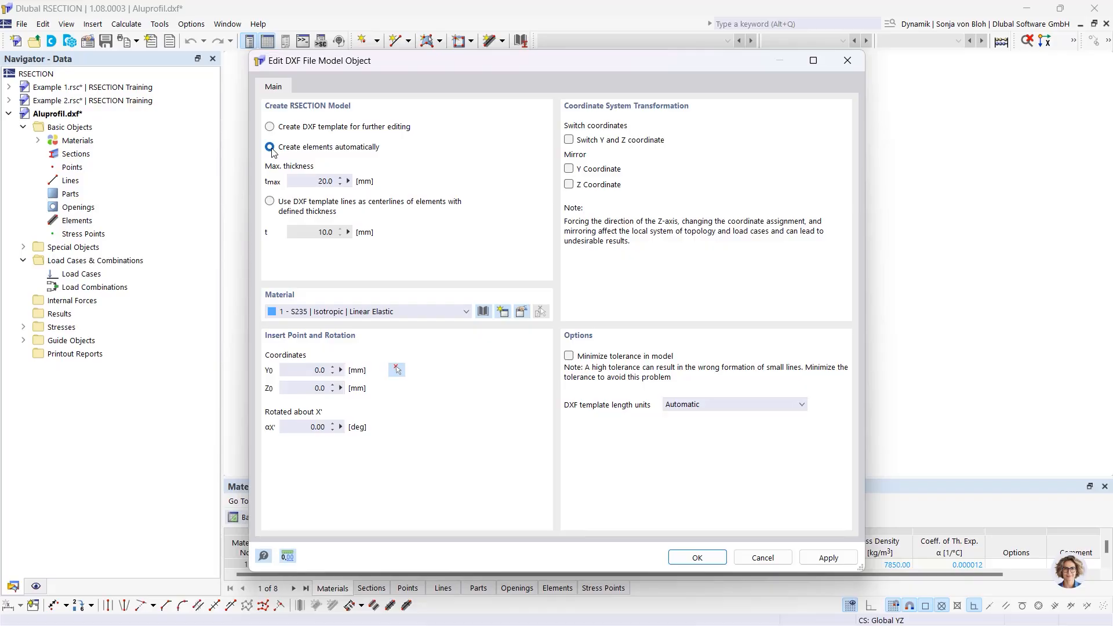
left_click_drag(303, 183, 345, 190)
left_click(273, 206)
double_click(313, 235)
- Import the DXF drawing as a template for further editing and dismiss the import log
left_click(270, 127)
left_click(697, 557)
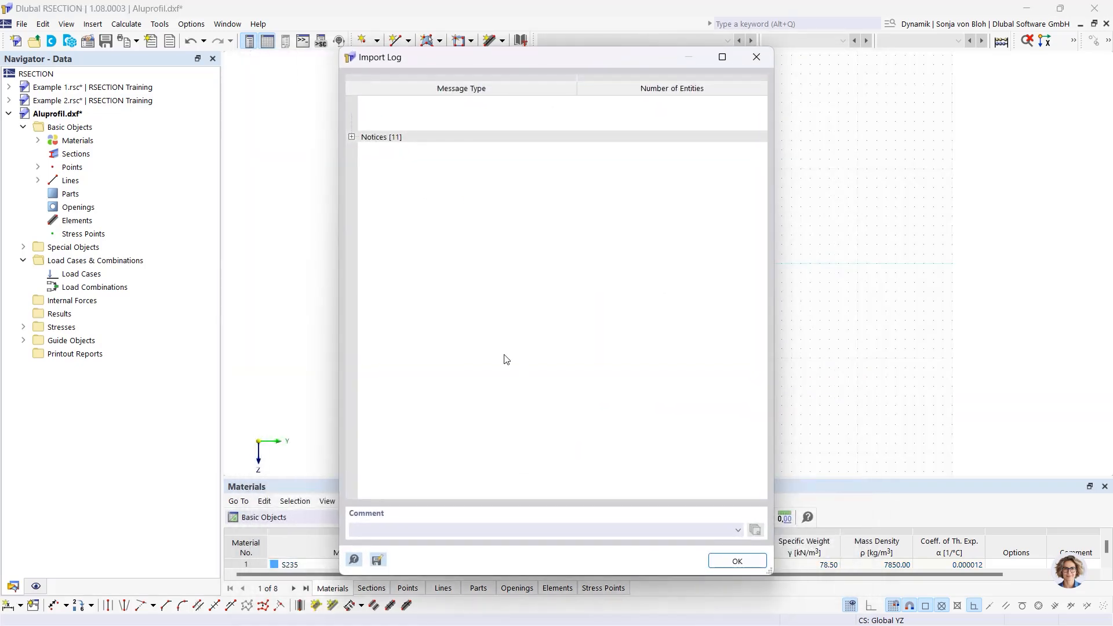
left_click(732, 561)
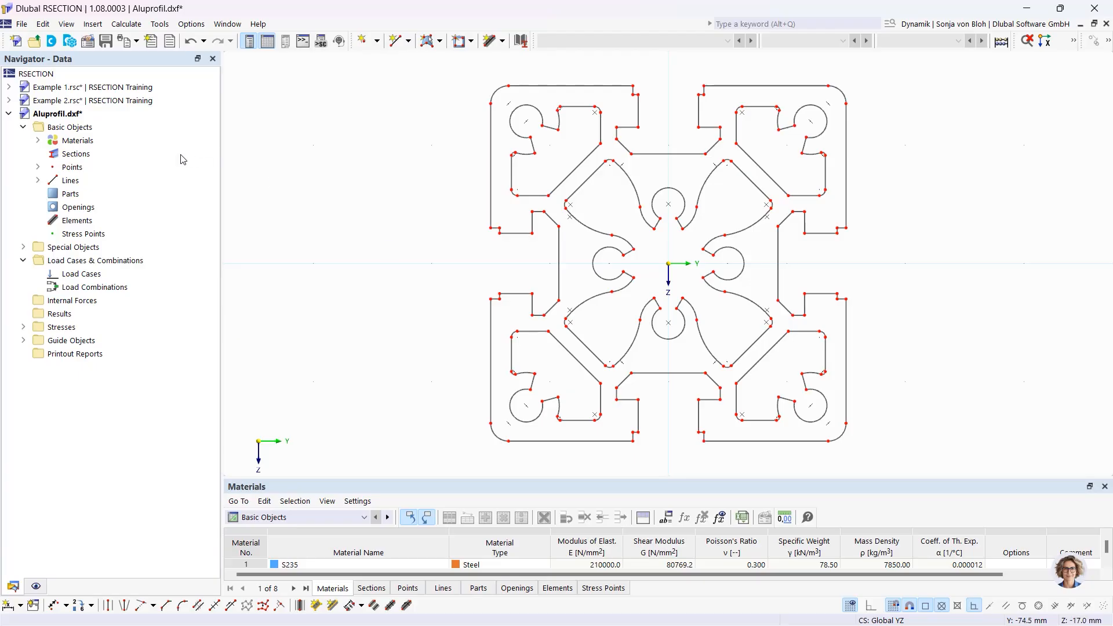
- Check the analysis method and add-on settings in the base data of the Aluprofil model
right_click(99, 128)
left_click(139, 135)
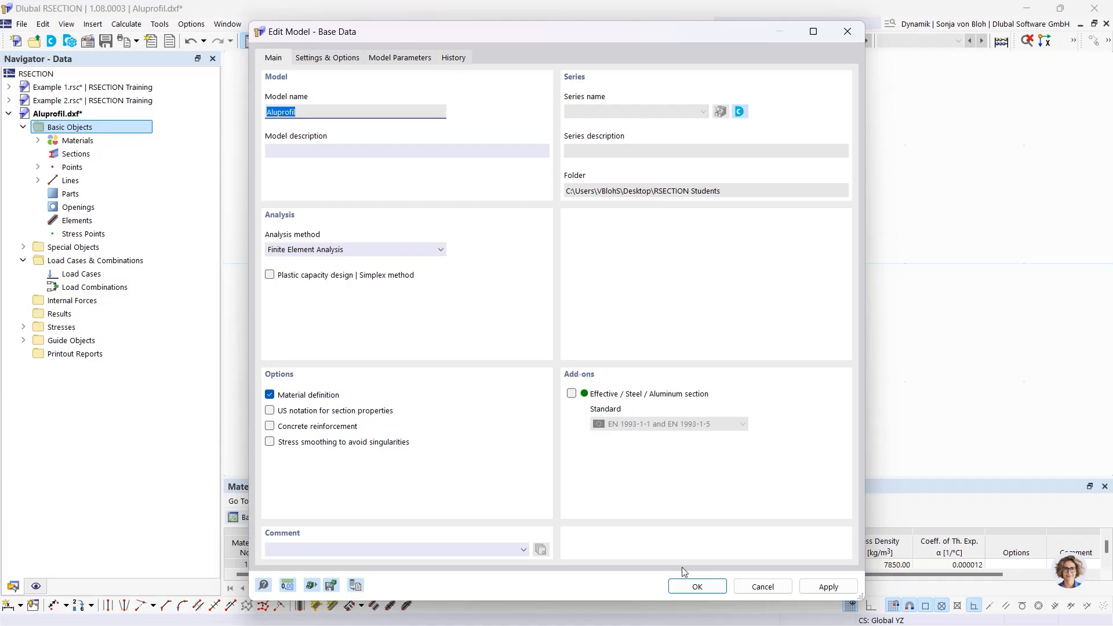
left_click(702, 587)
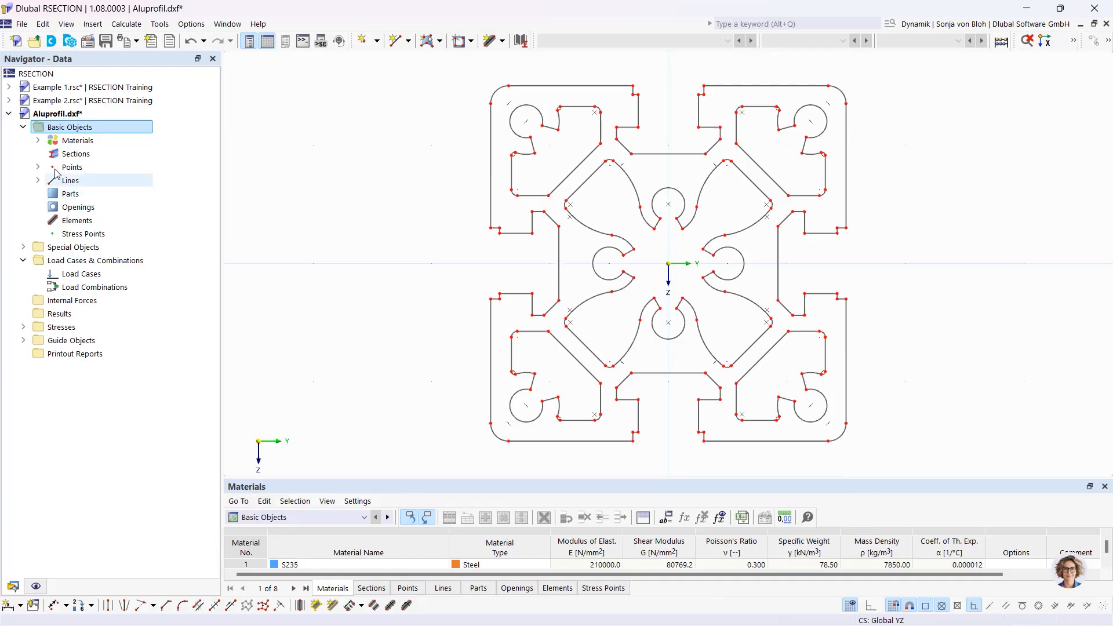
- Replace material 1 with the aluminum EN AW-6060 (EP) T66 from the material library, filtering by aluminum and searching for 6060
left_click(37, 141)
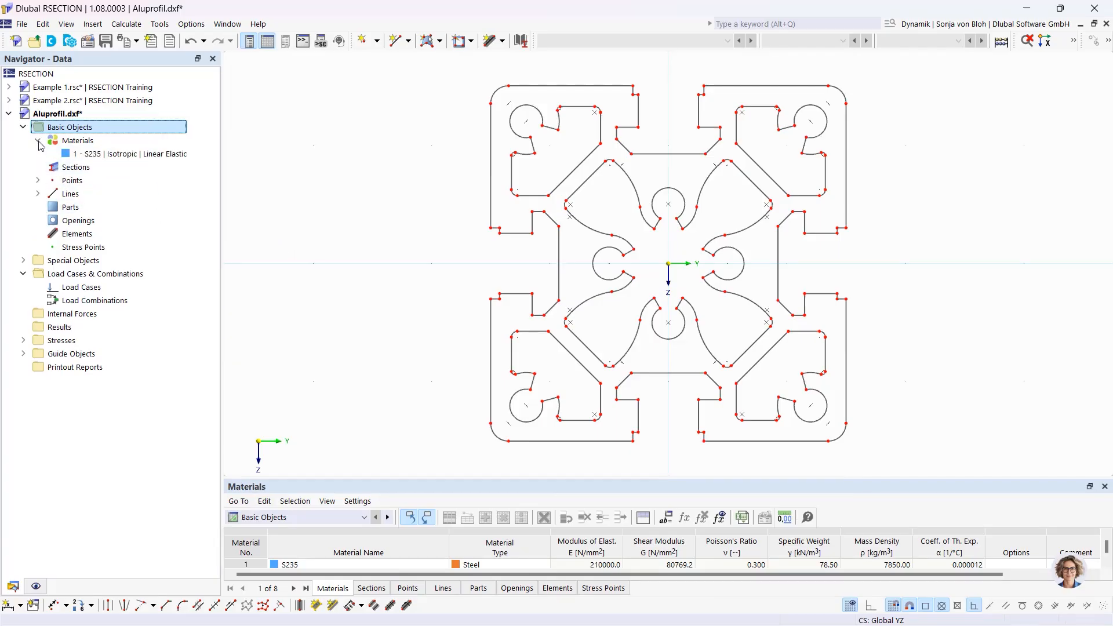
double_click(128, 155)
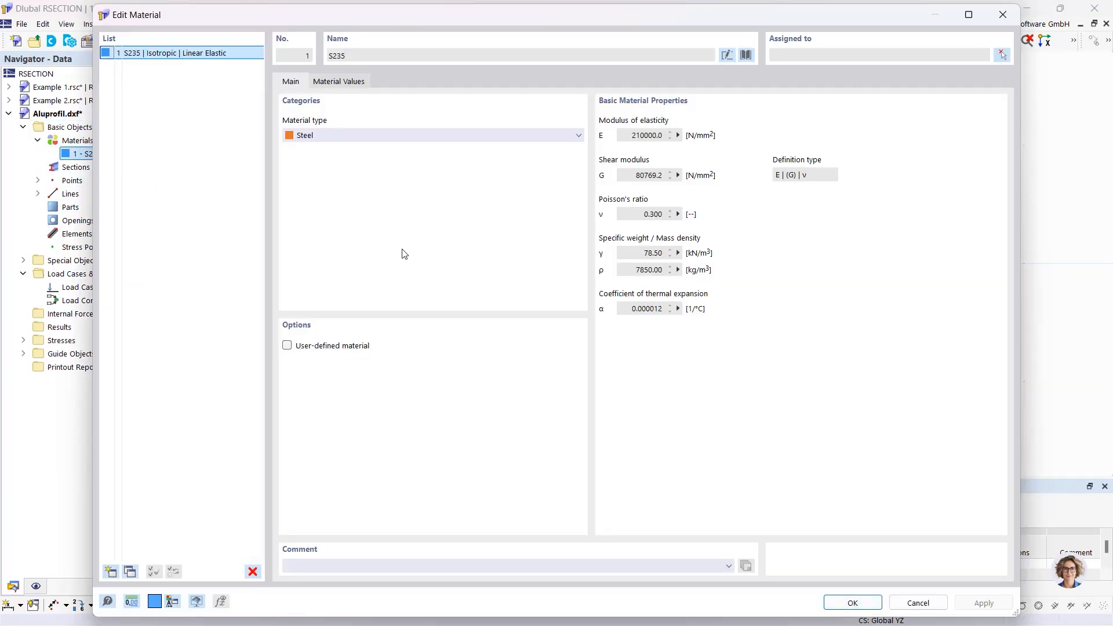
left_click(746, 54)
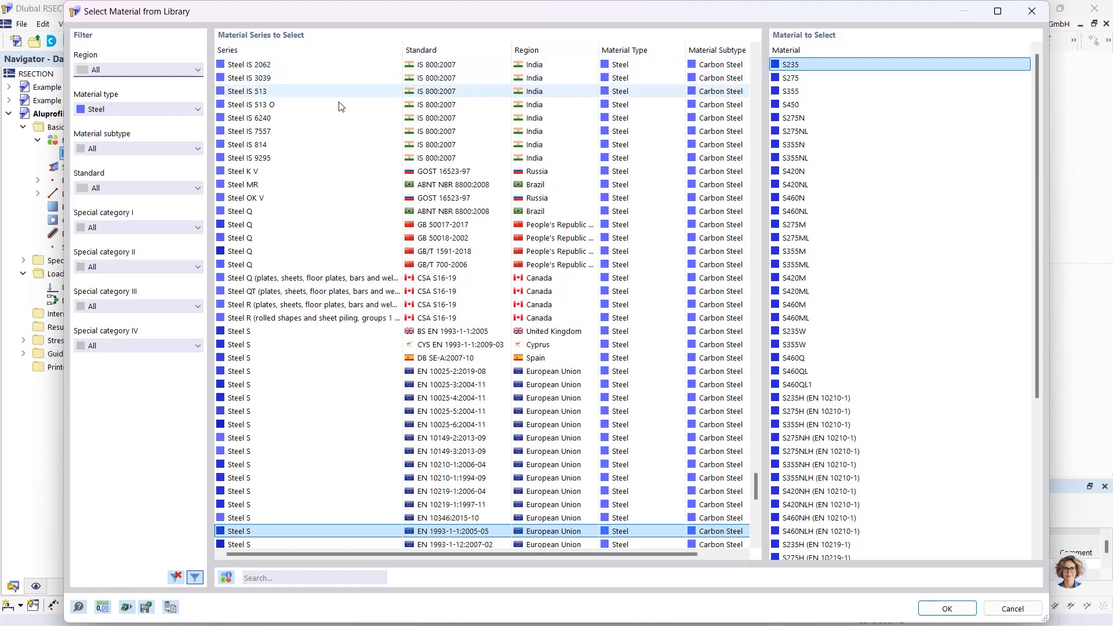
left_click(124, 109)
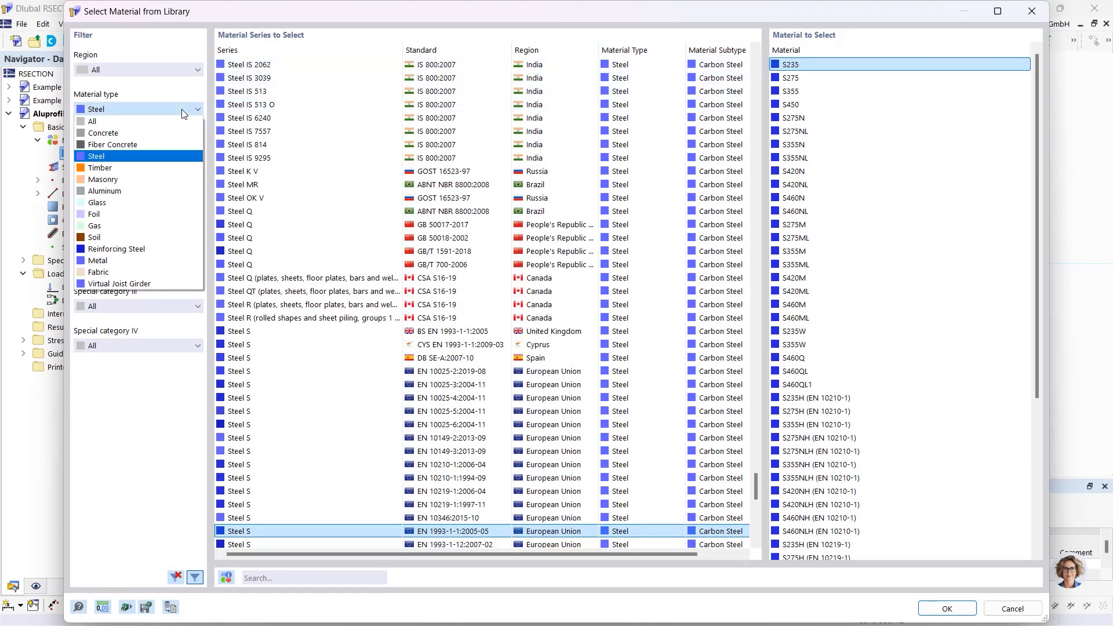
left_click(124, 192)
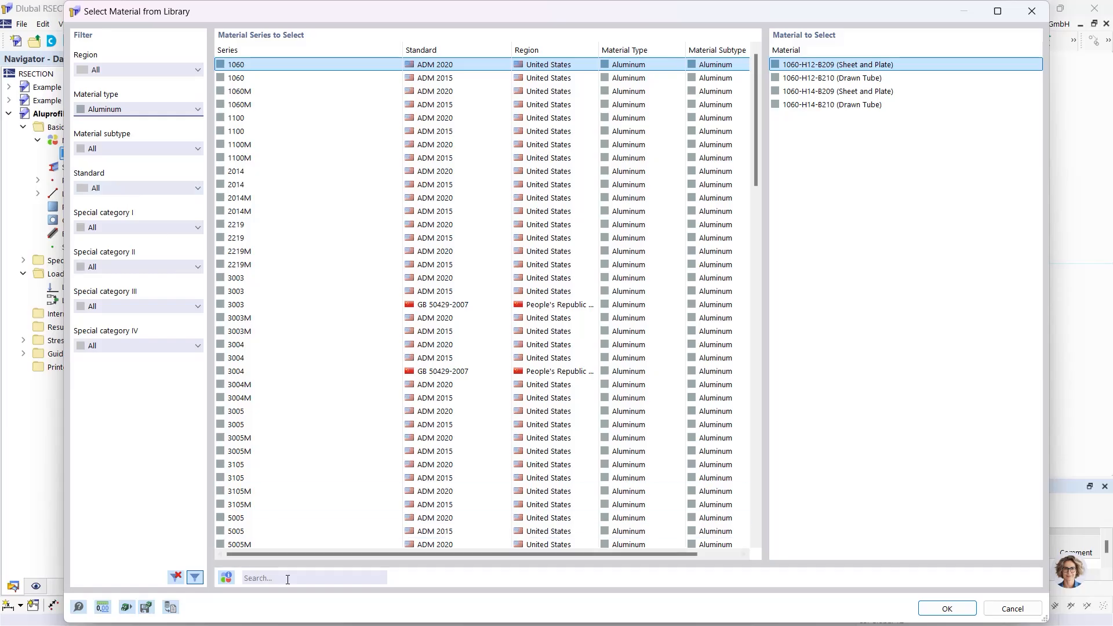
left_click(270, 578)
type("6")
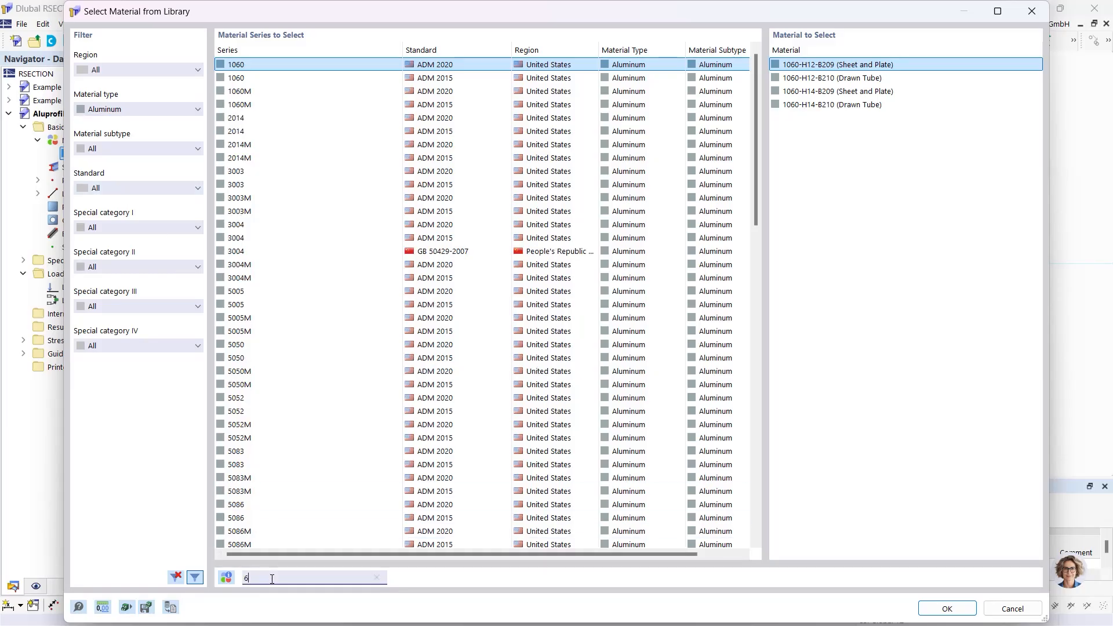
type("060")
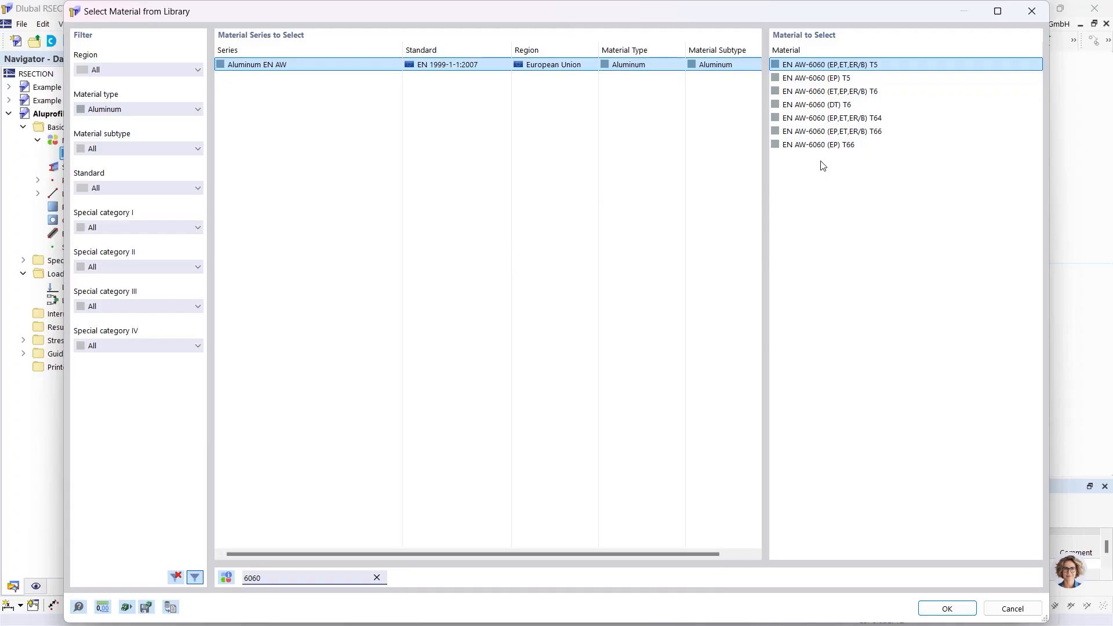
left_click(823, 146)
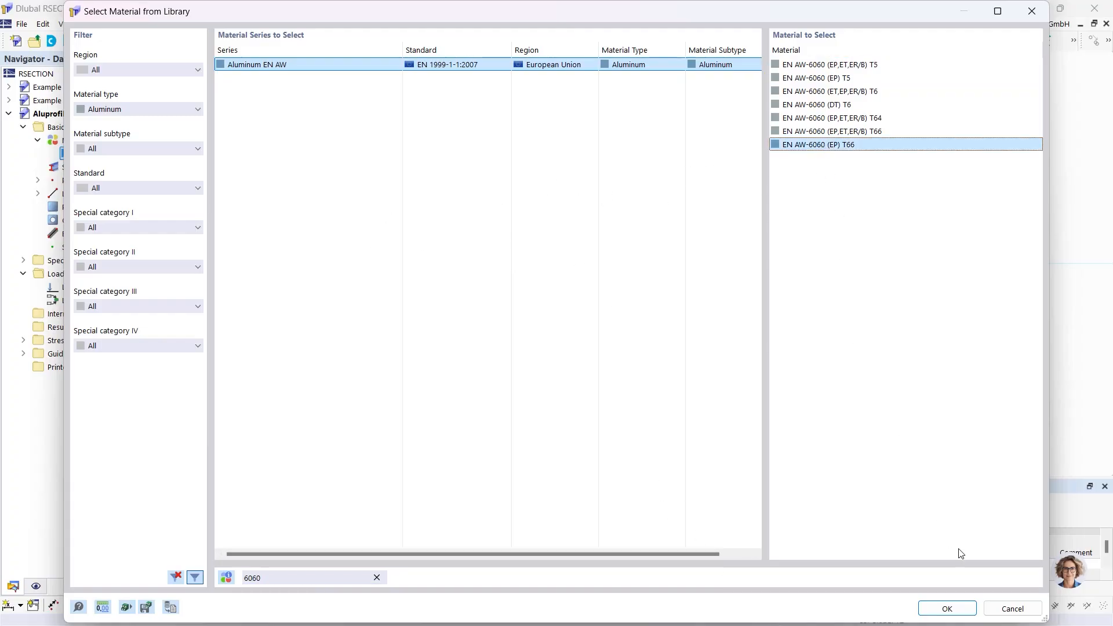
left_click(944, 608)
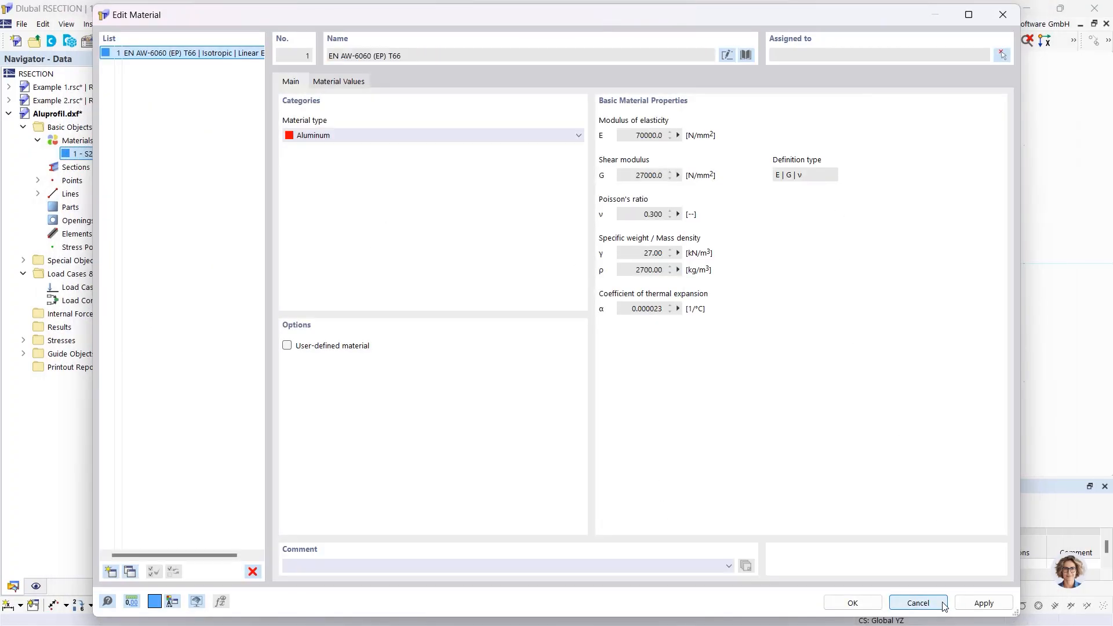
left_click(857, 601)
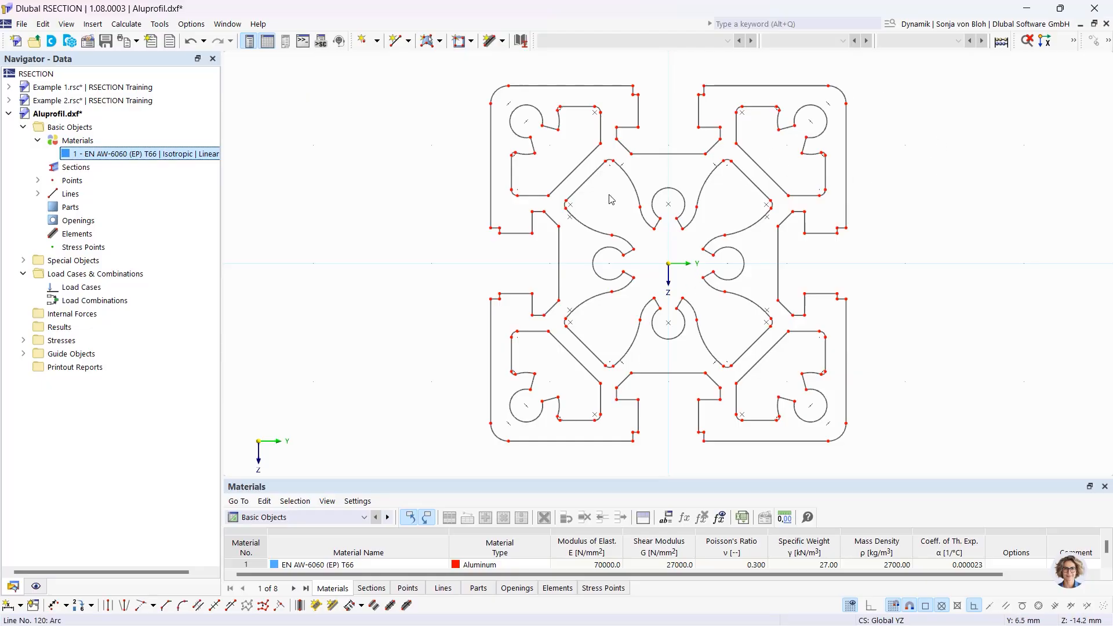
- Create part 1 from the profile's outer boundary lines with material EN AW-6060 (EP) T66
left_click(439, 41)
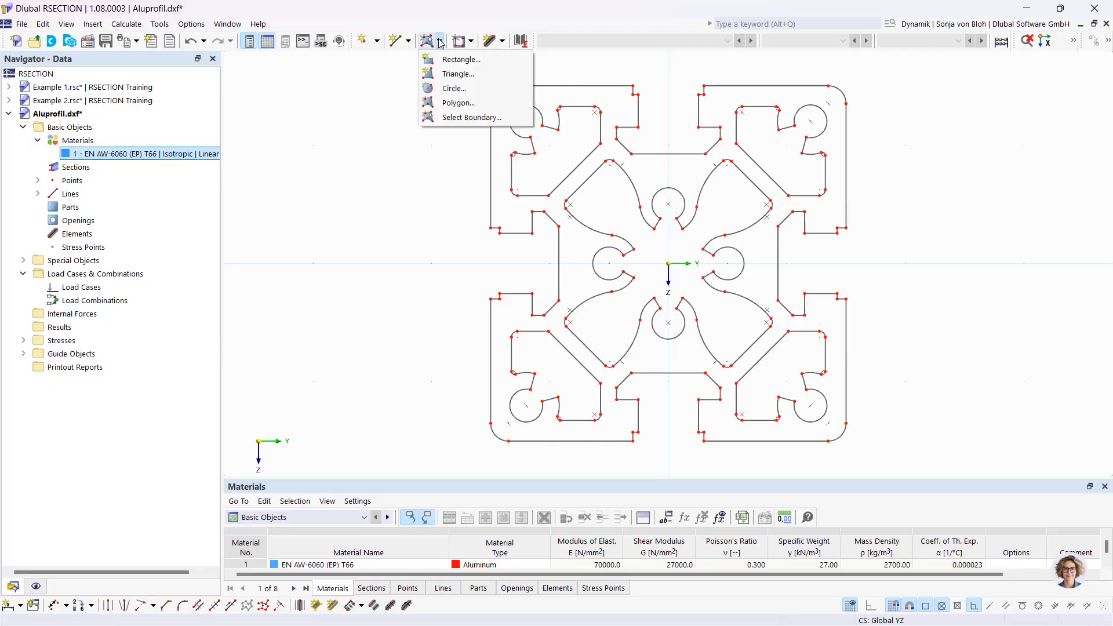
left_click(458, 117)
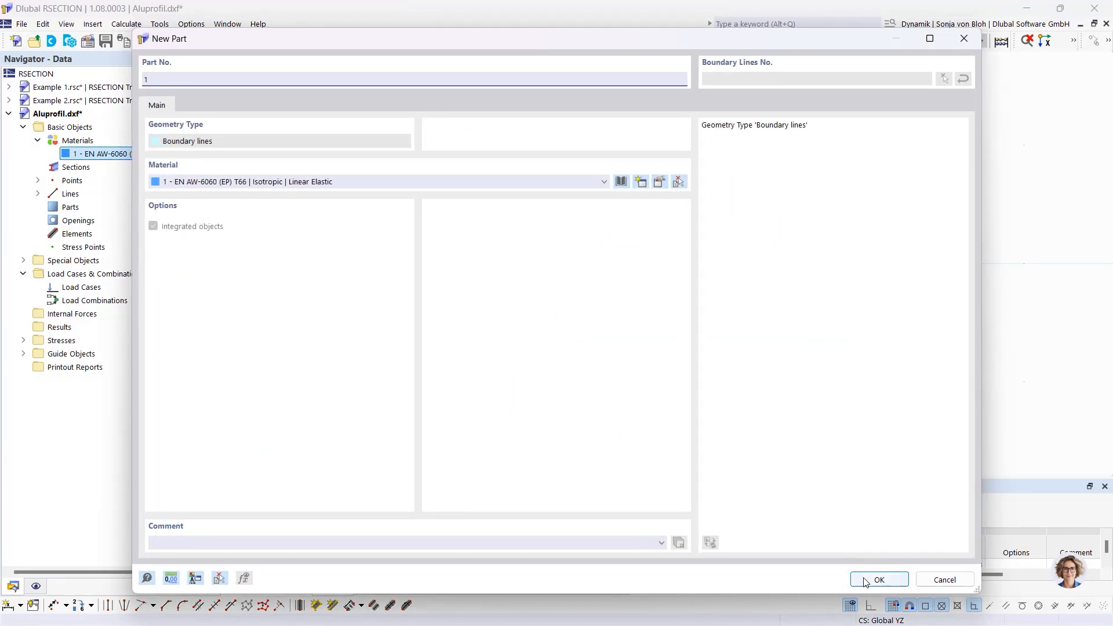
left_click(880, 580)
left_click(490, 168)
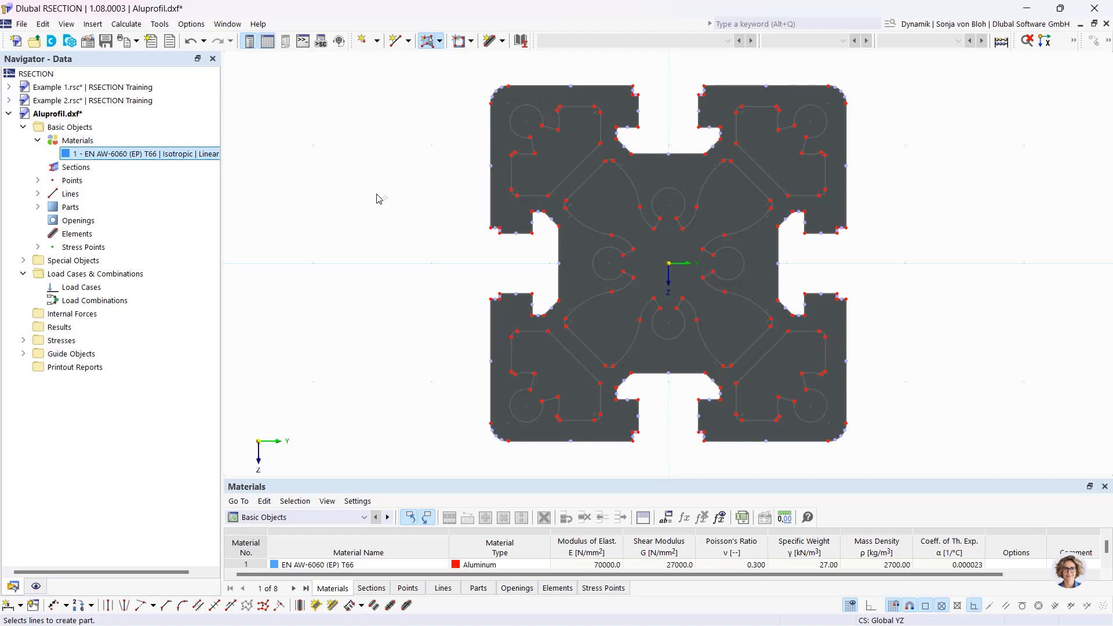
- Create an opening from the boundary lines of the profile's upper-left corner cavity
left_click(472, 42)
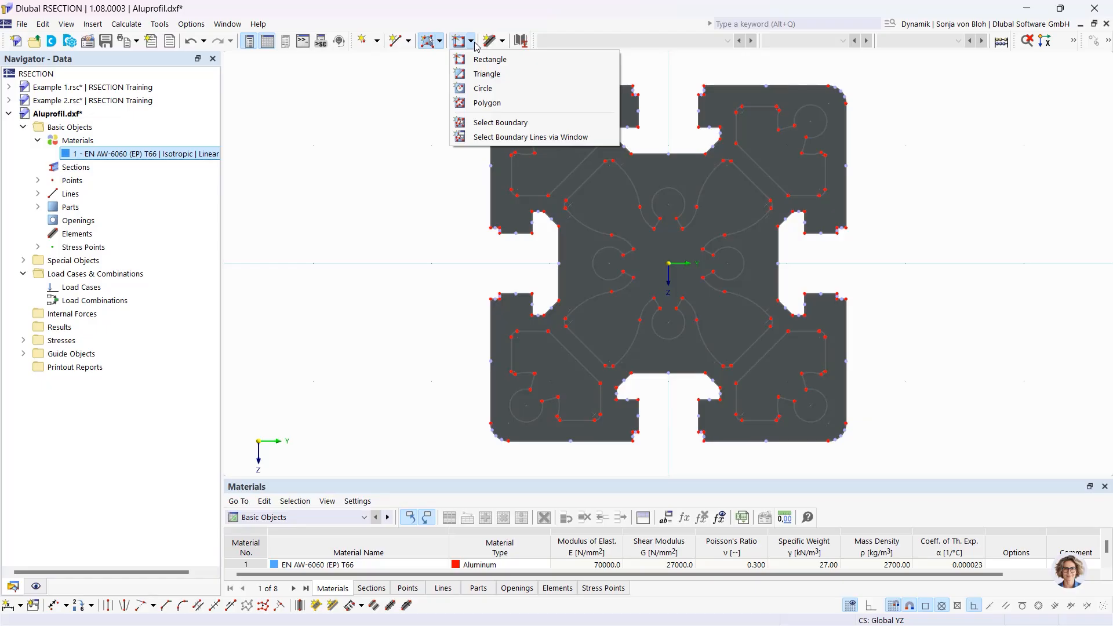
left_click(501, 127)
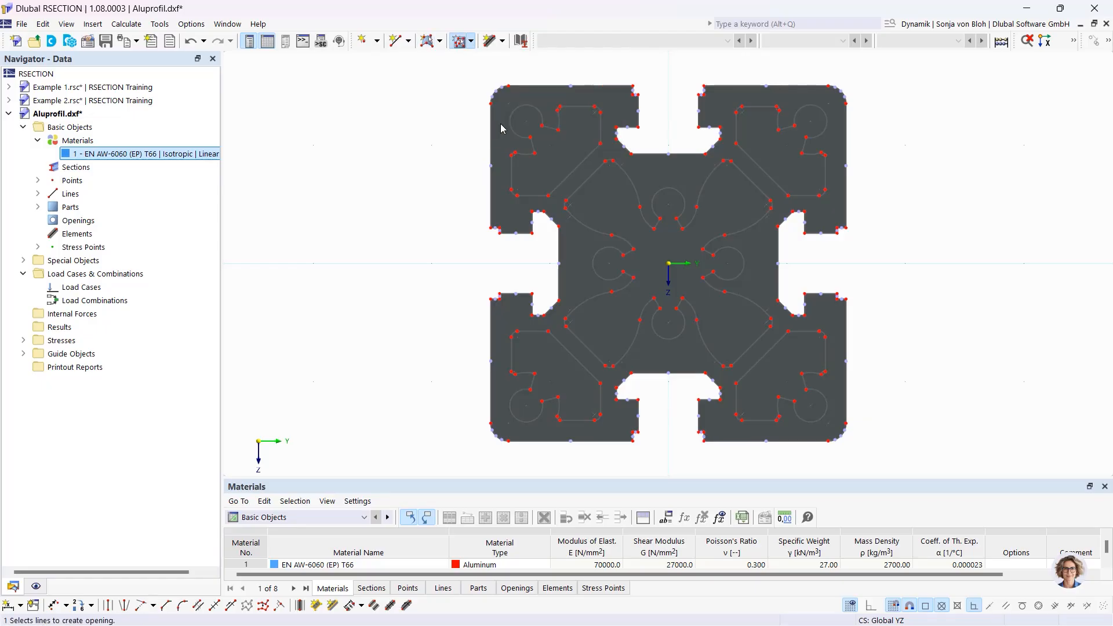
left_click(512, 169)
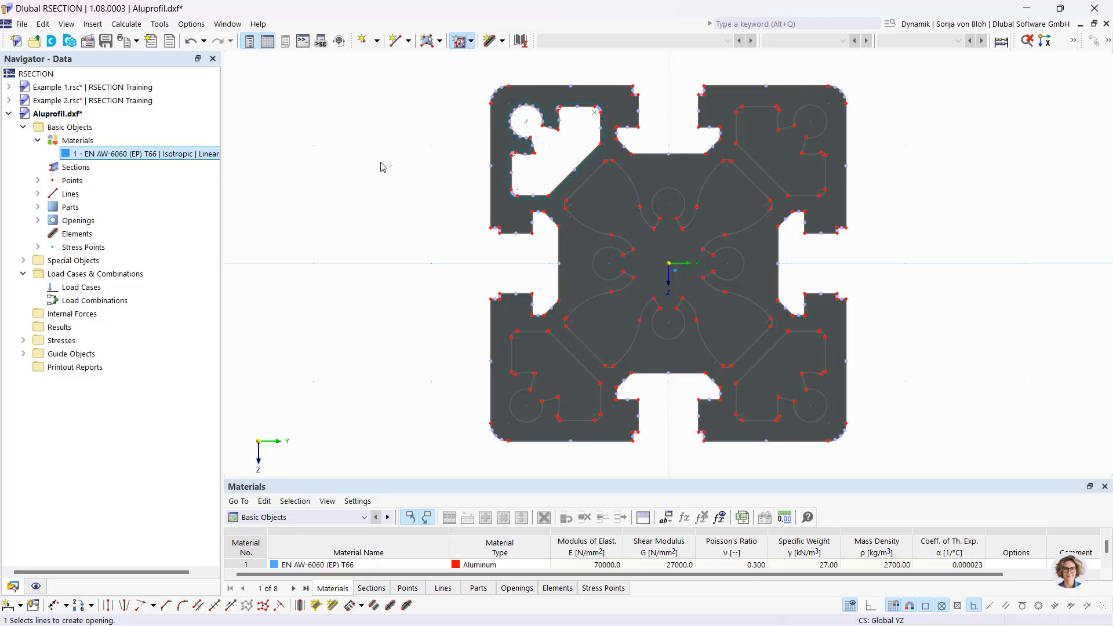
key("Escape")
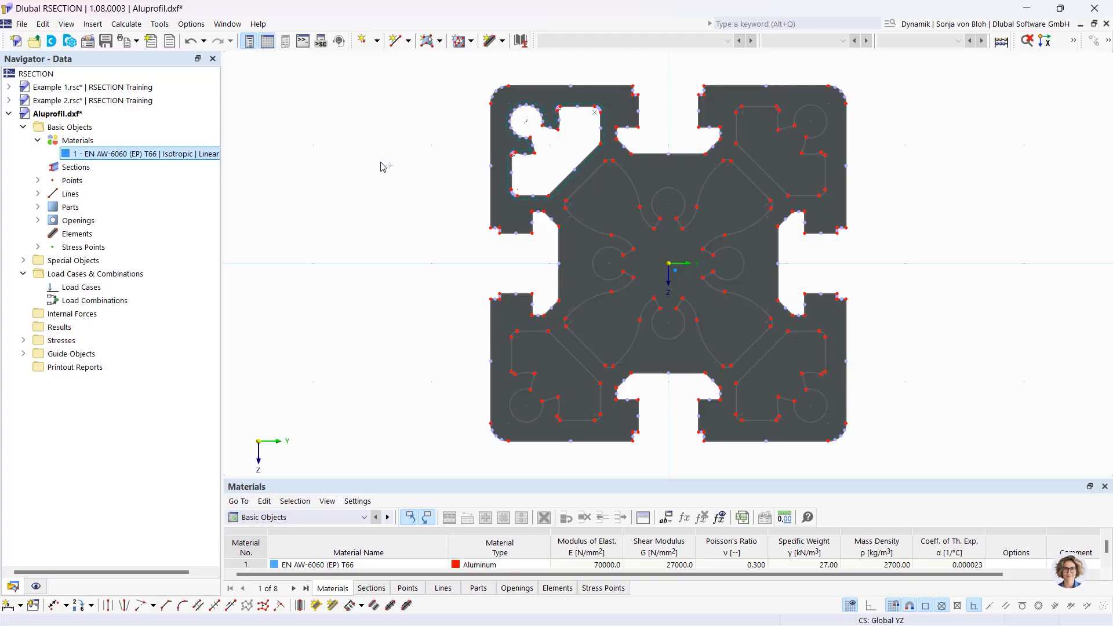
- Copy the corner opening in 3 rotation steps of 90° about the section's centre point at Y 0, Z 0
left_click(39, 221)
left_click(94, 234)
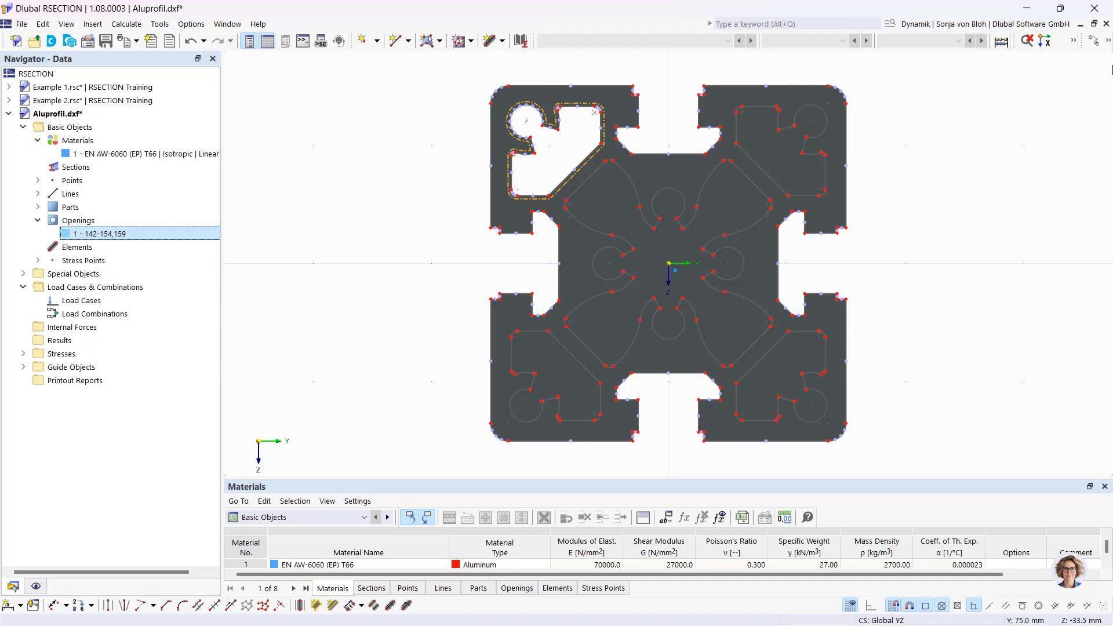
left_click(1108, 40)
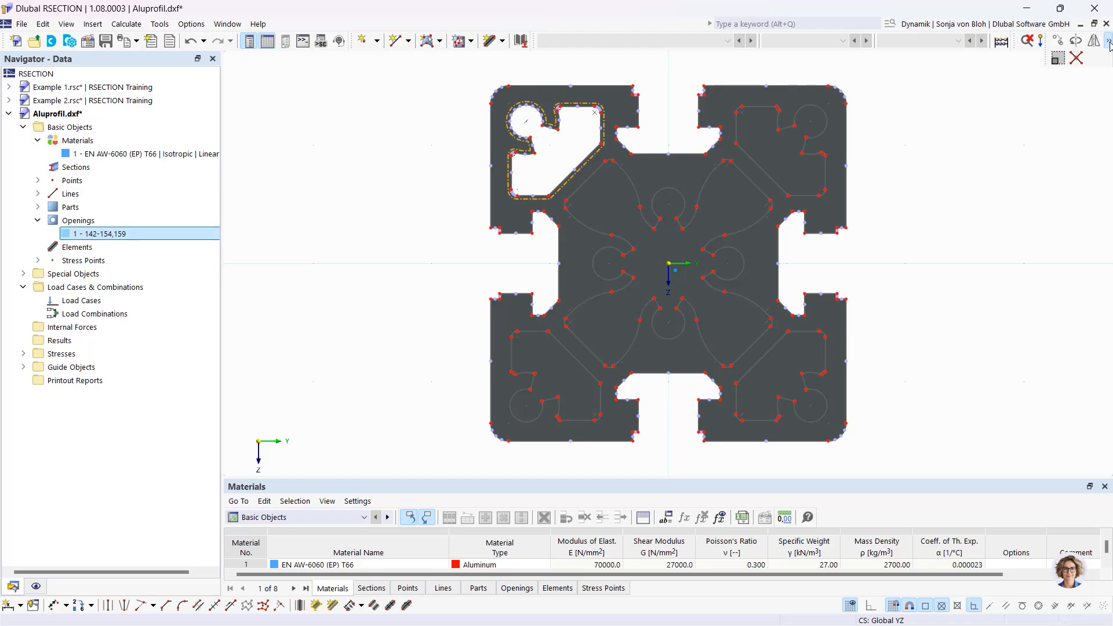
left_click(1075, 41)
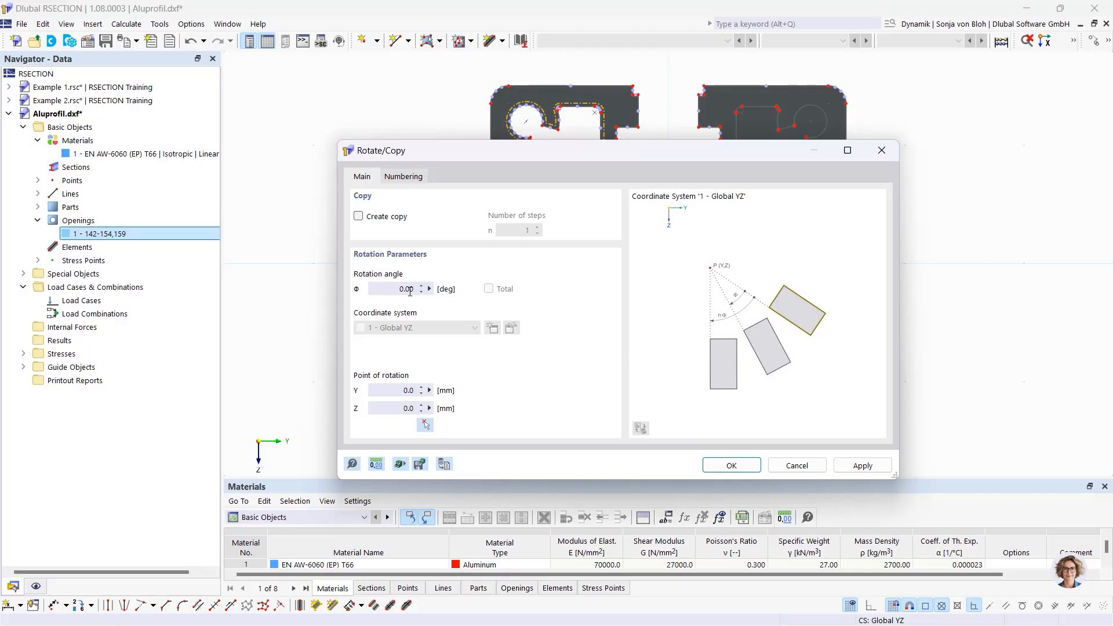
left_click(358, 216)
key("Tab")
type("3")
key("Tab")
type("9")
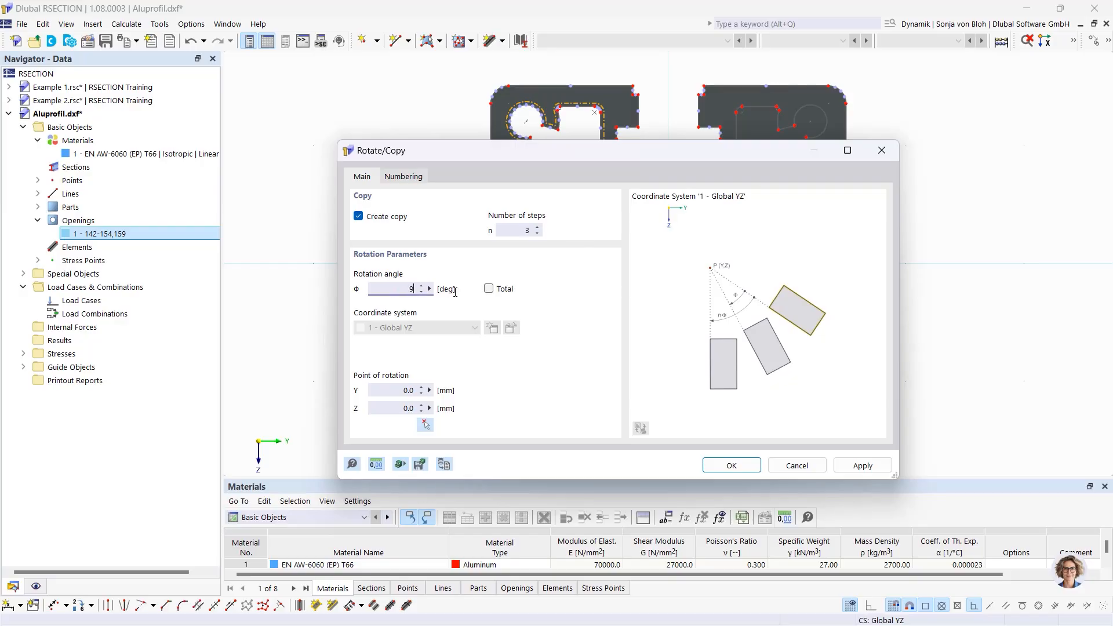
type("0")
left_click(426, 426)
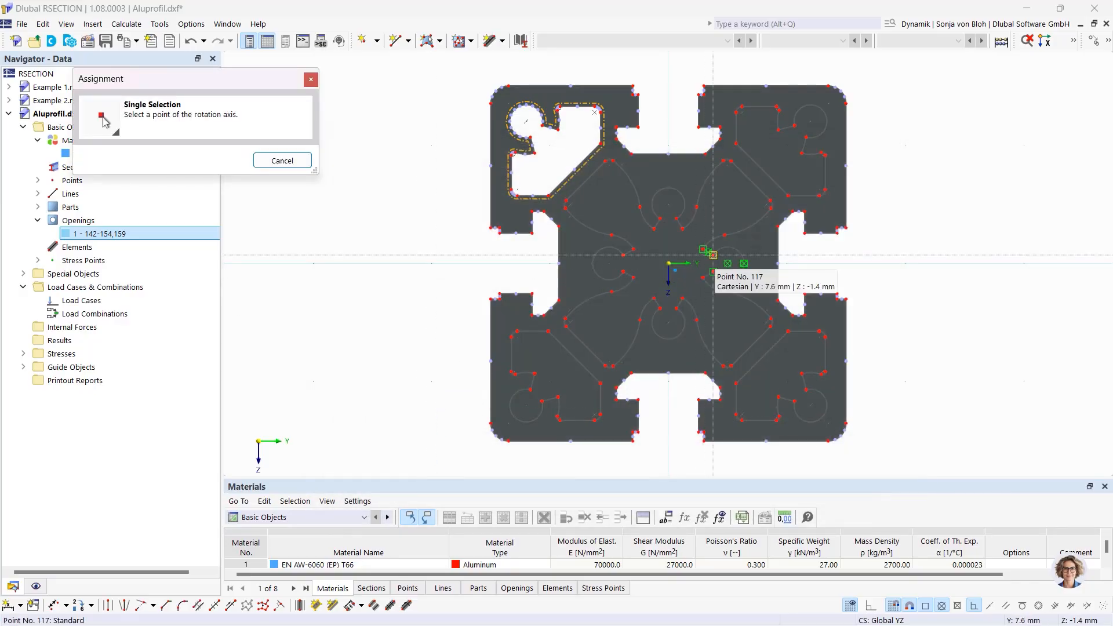
left_click(668, 263)
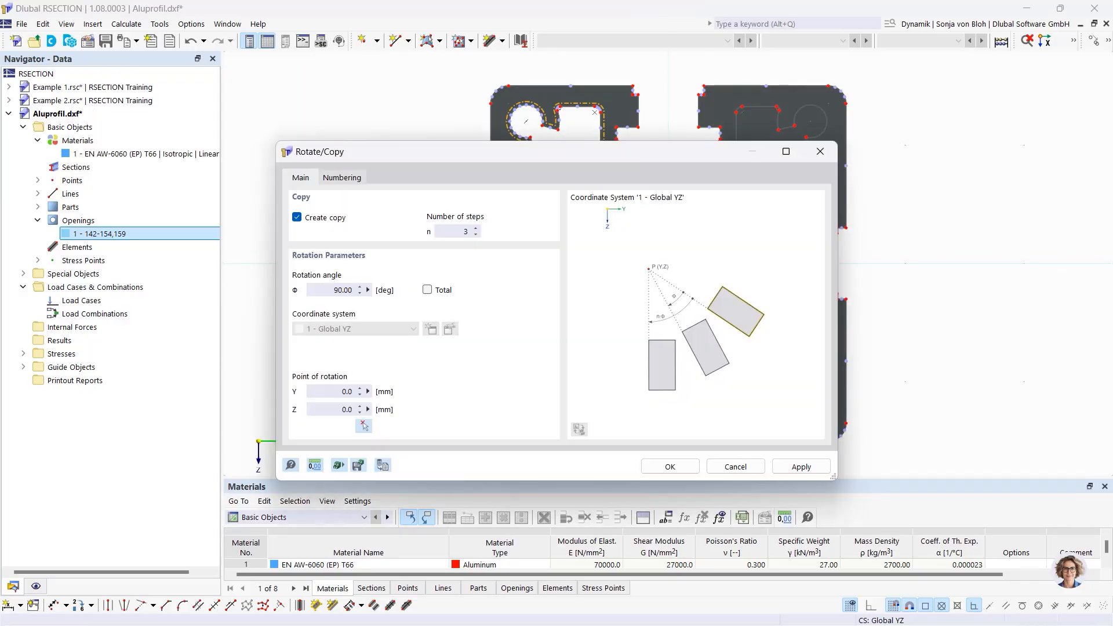
left_click(673, 463)
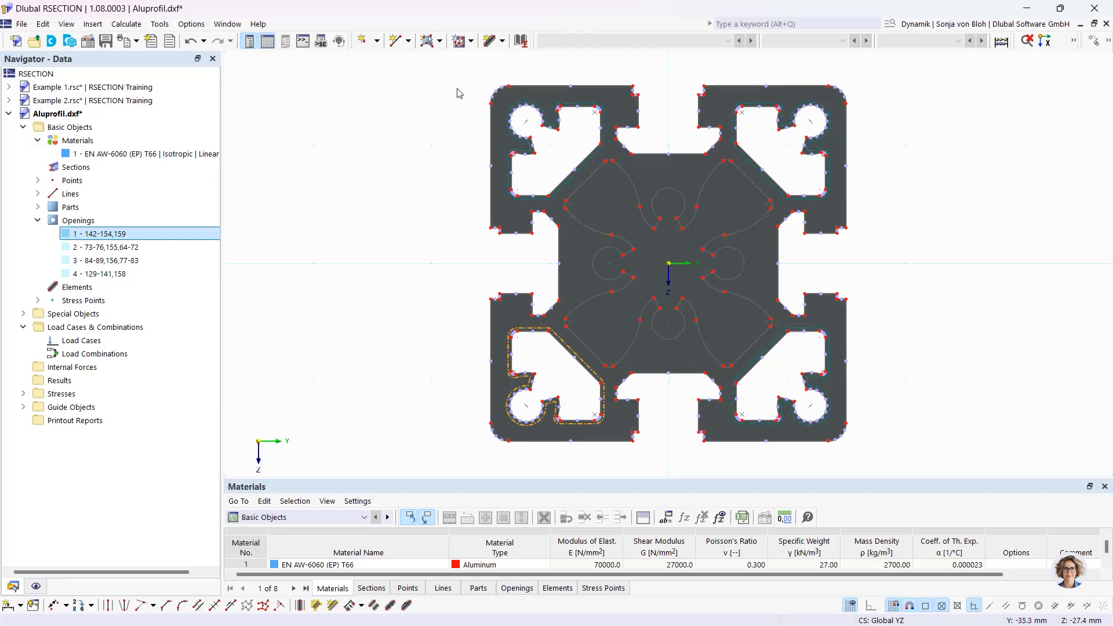
- Create an opening from the boundary lines of the profile's large central cavity
left_click(462, 46)
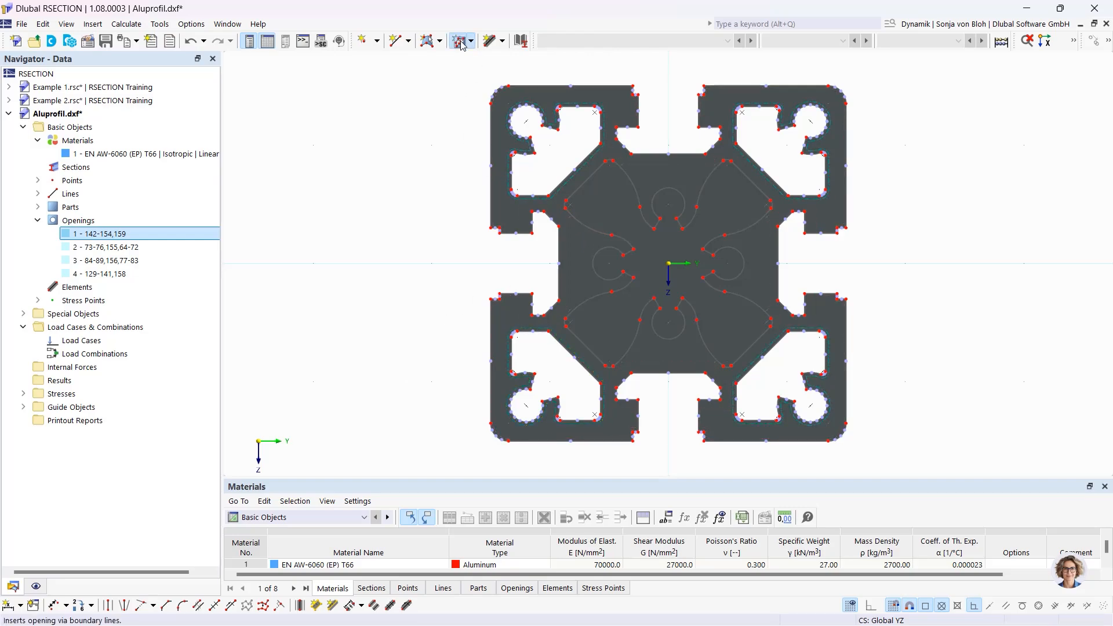
left_click(582, 225)
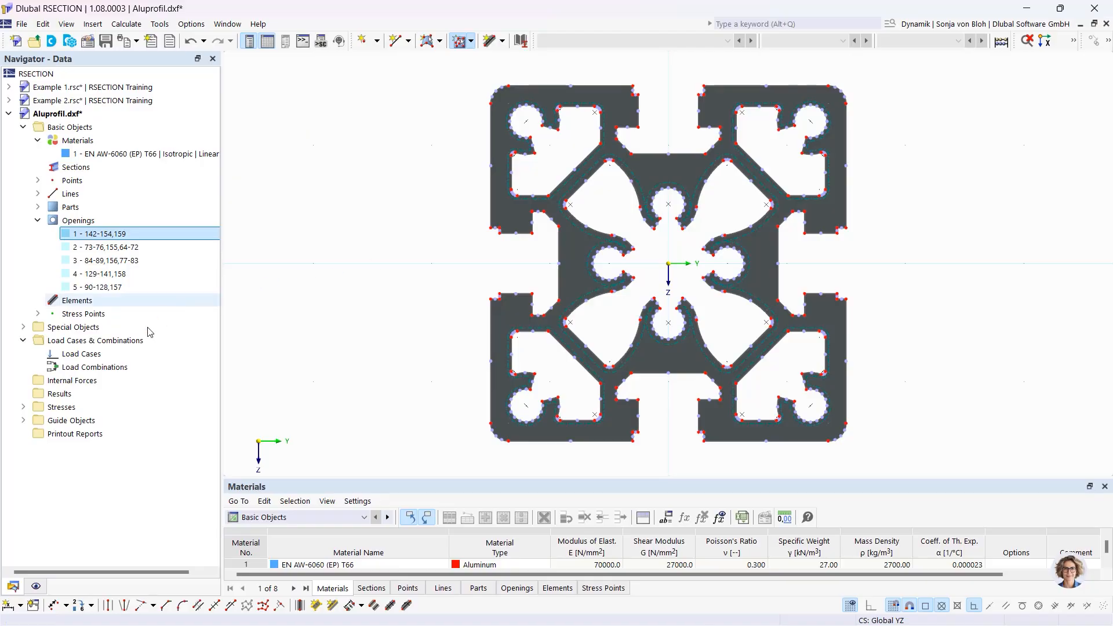
- Create permanent load case LC1 named N + Mxp and dismiss the automatic backup prompt
right_click(103, 354)
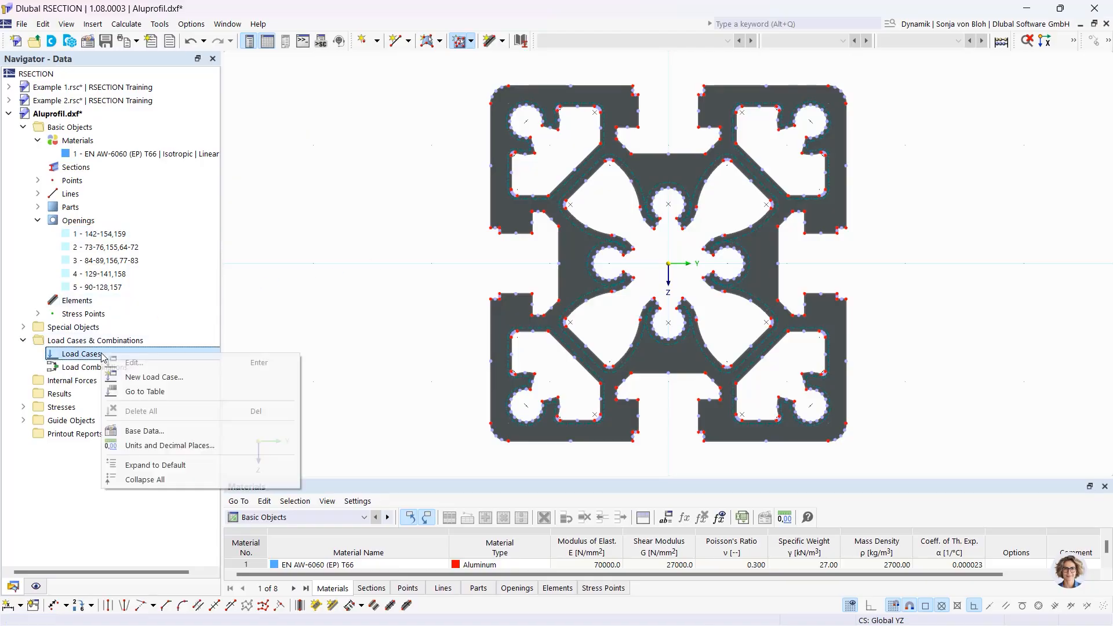
left_click(154, 378)
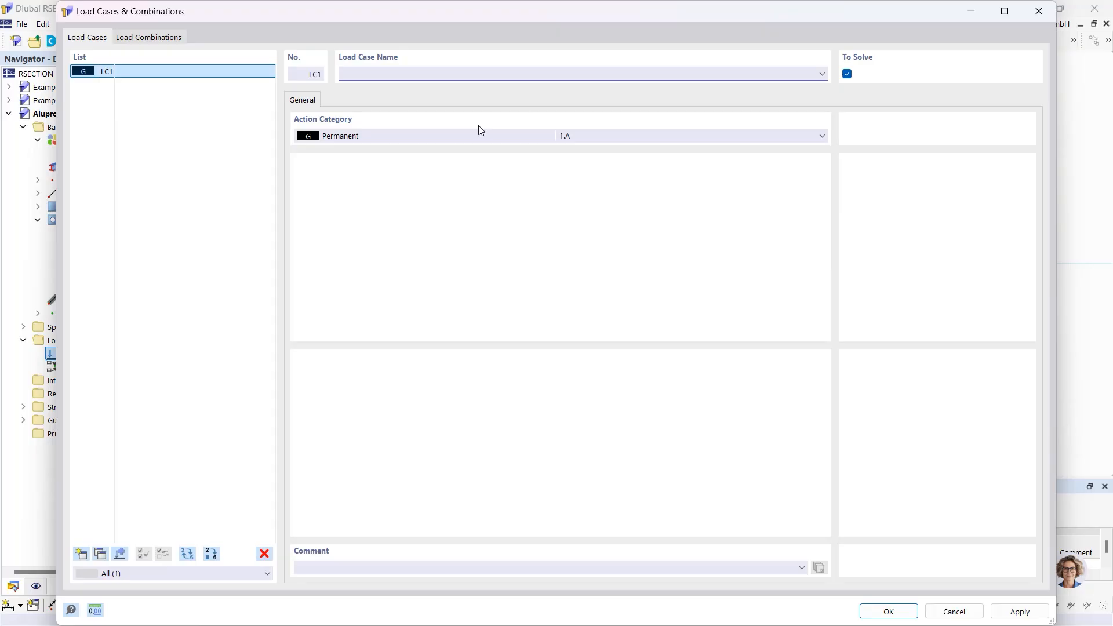
type("N + Mxp")
left_click(887, 611)
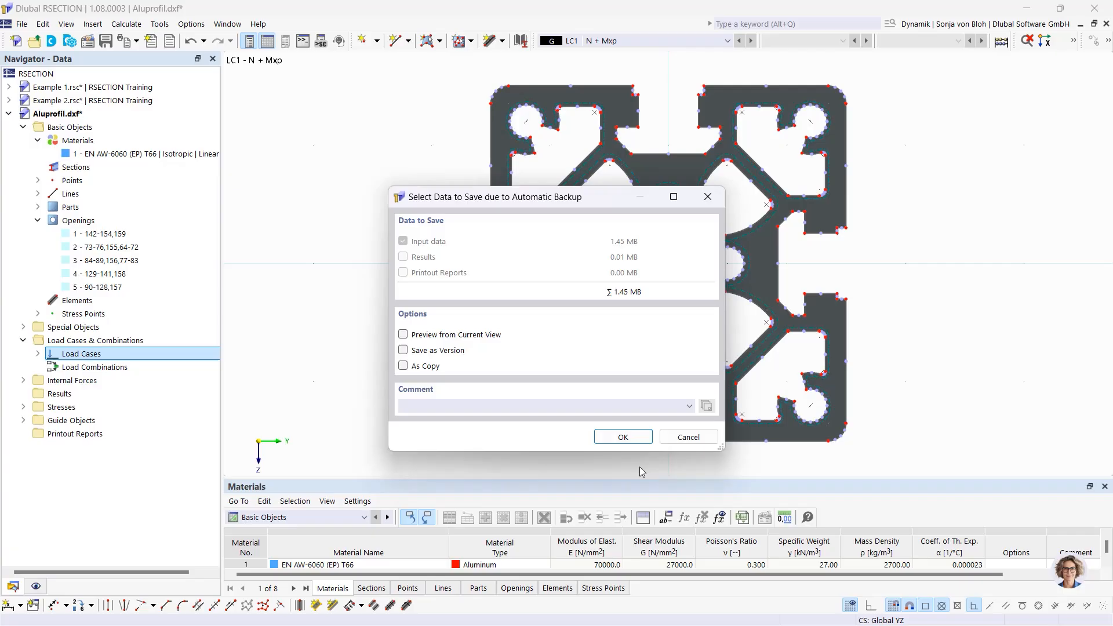
left_click(688, 437)
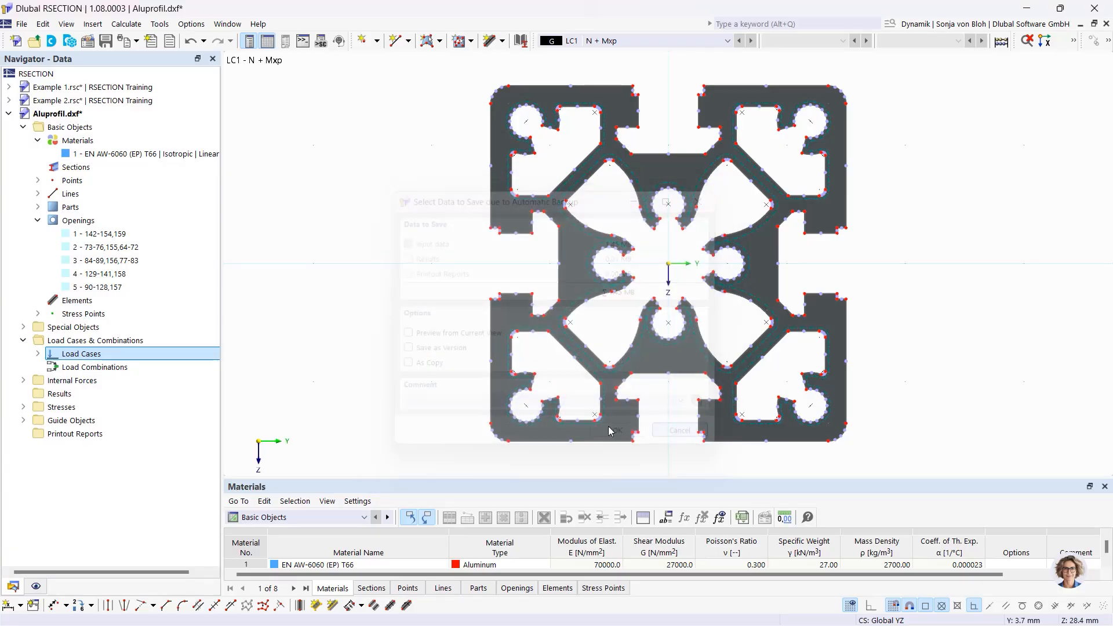
- Define internal forces for LC1 on member 1 with axial force N -10 kN and torsional moment Mxp 0.3 kNm
left_click(23, 381)
left_click(37, 394)
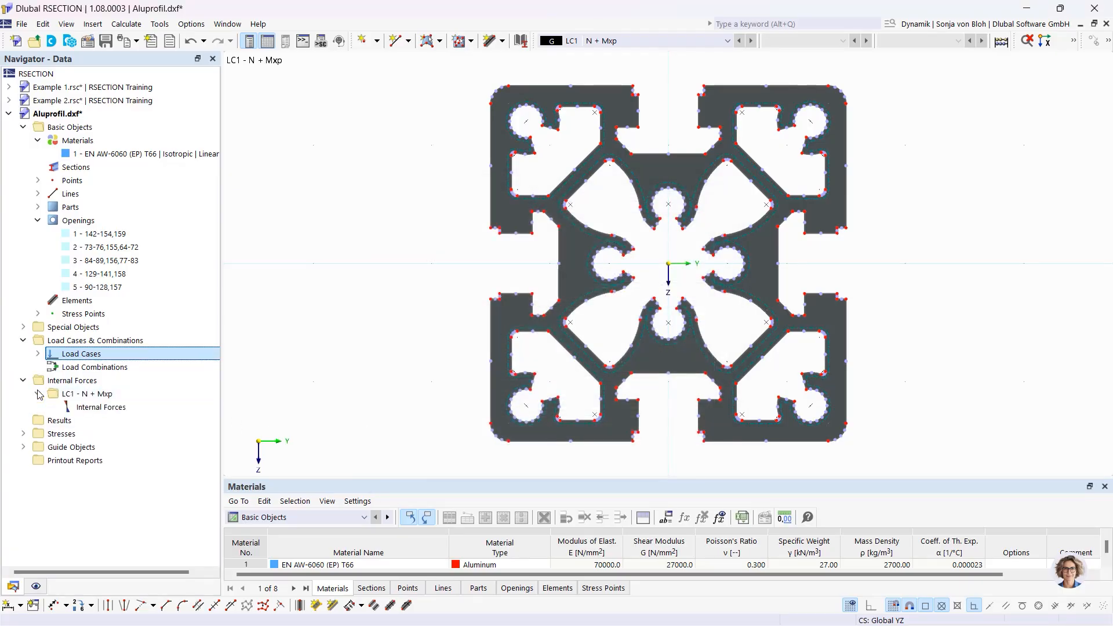
left_click(93, 407)
double_click(93, 407)
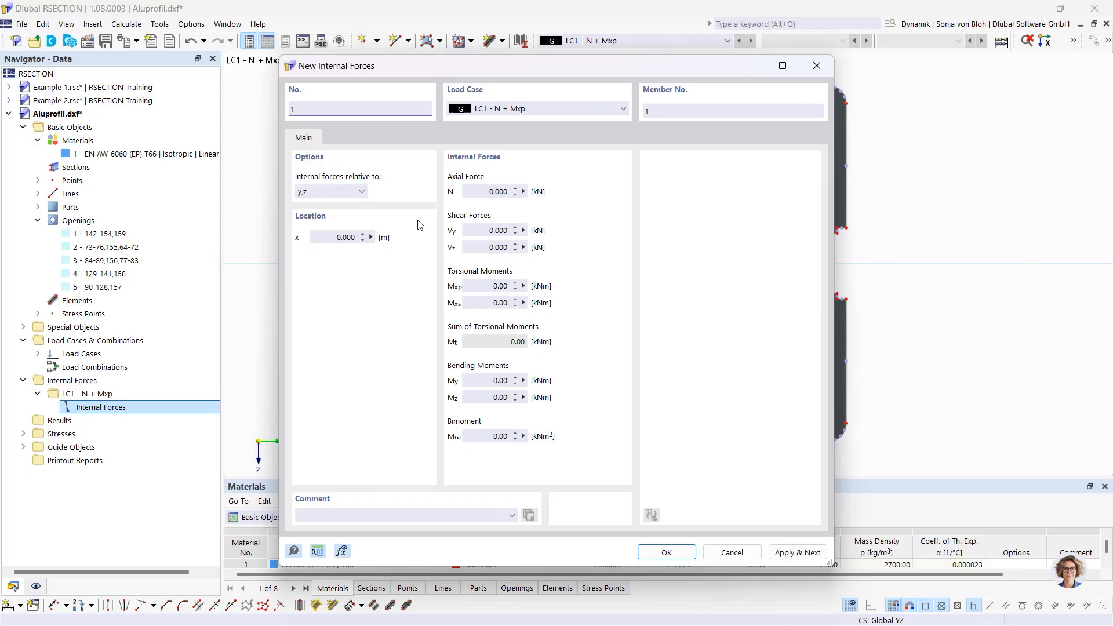
left_click(479, 193)
type("-10")
left_click(503, 286)
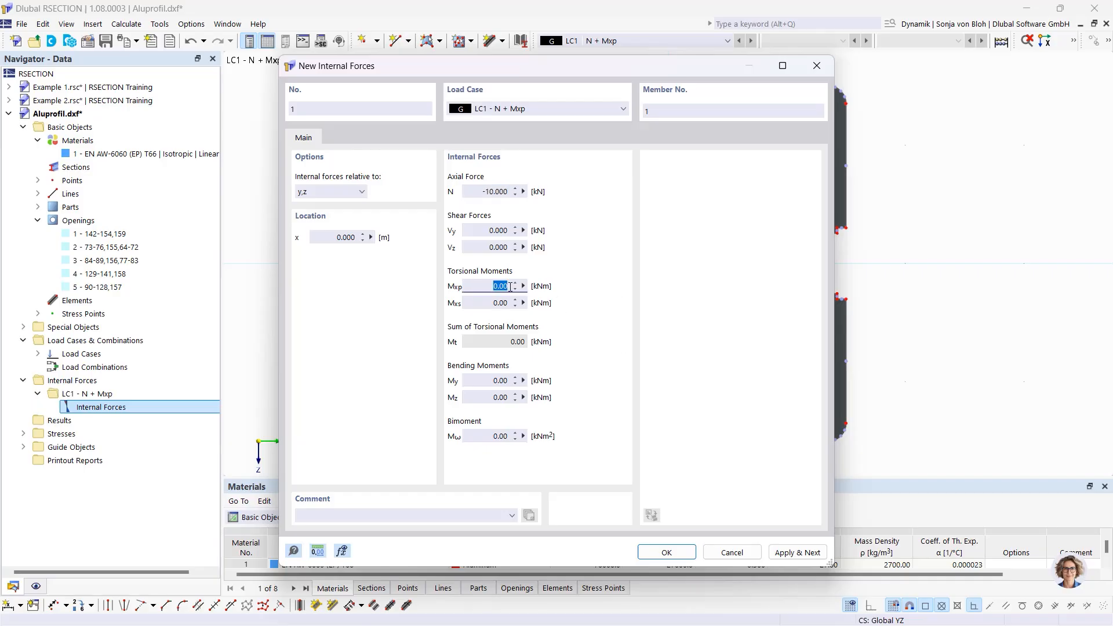
type("0,3")
left_click(666, 551)
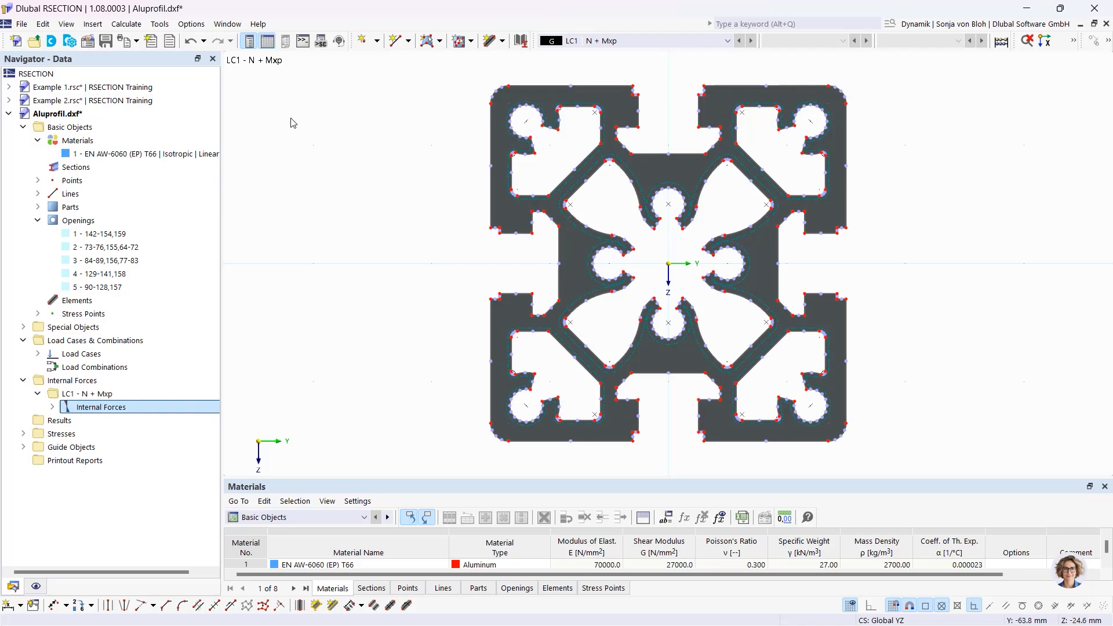
- Calculate all results and display the total normal, total shear and von Mises equivalent stresses in turn
left_click(126, 24)
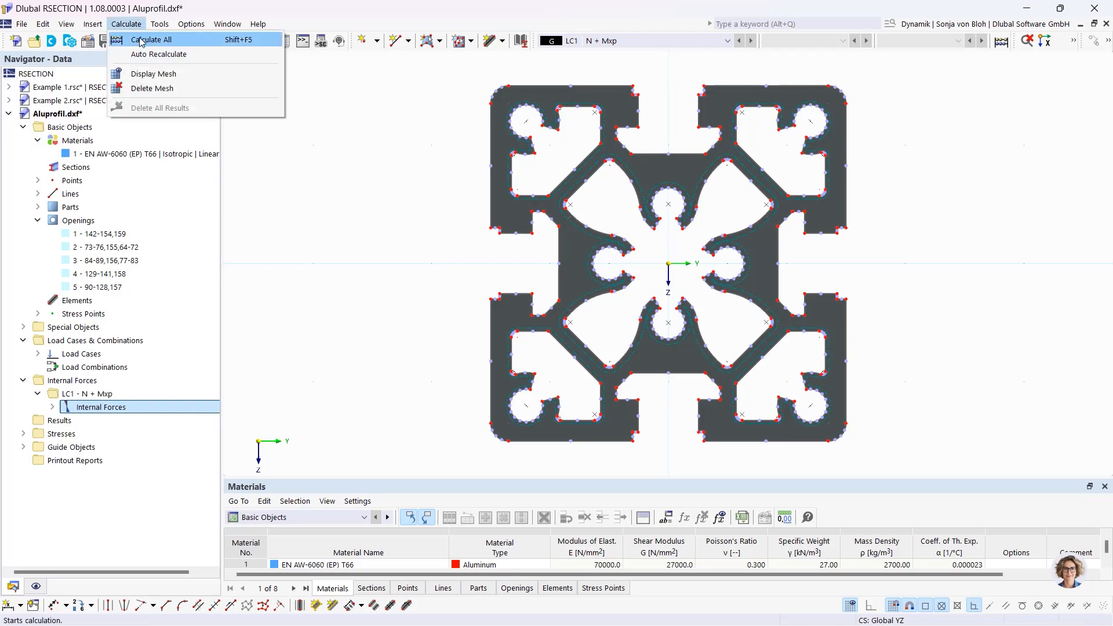
left_click(142, 35)
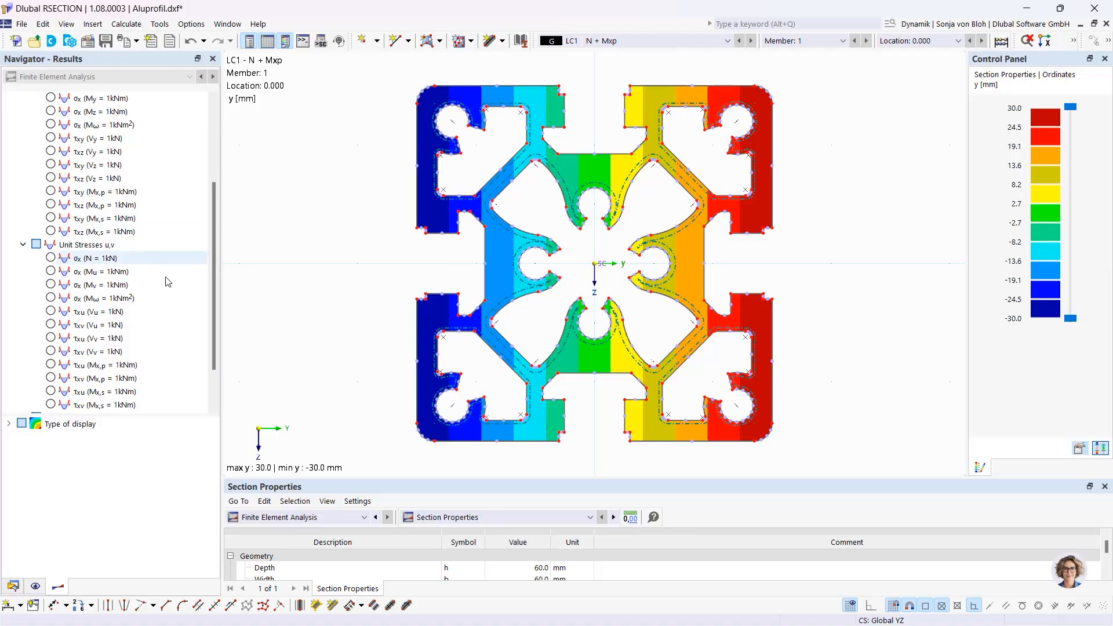
left_click_drag(212, 276, 213, 307)
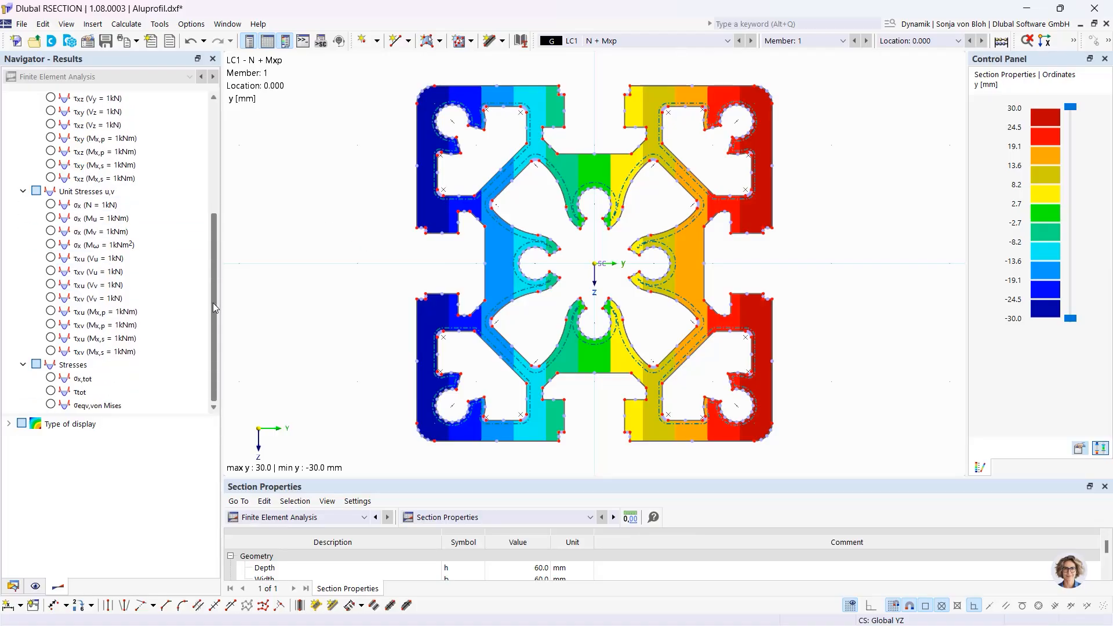
left_click(51, 378)
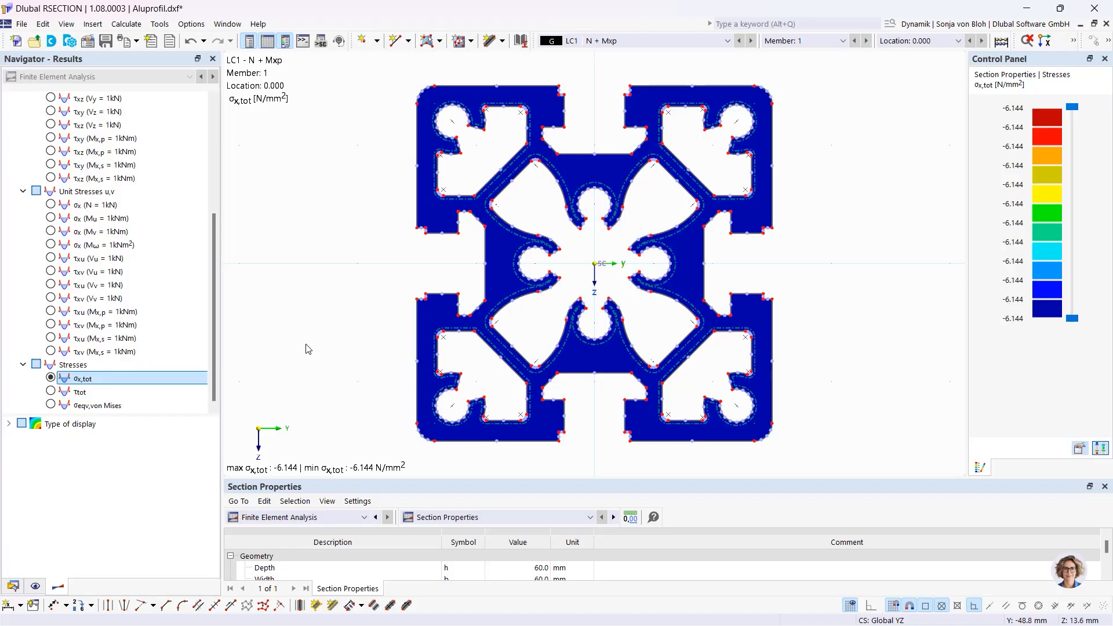
left_click(51, 391)
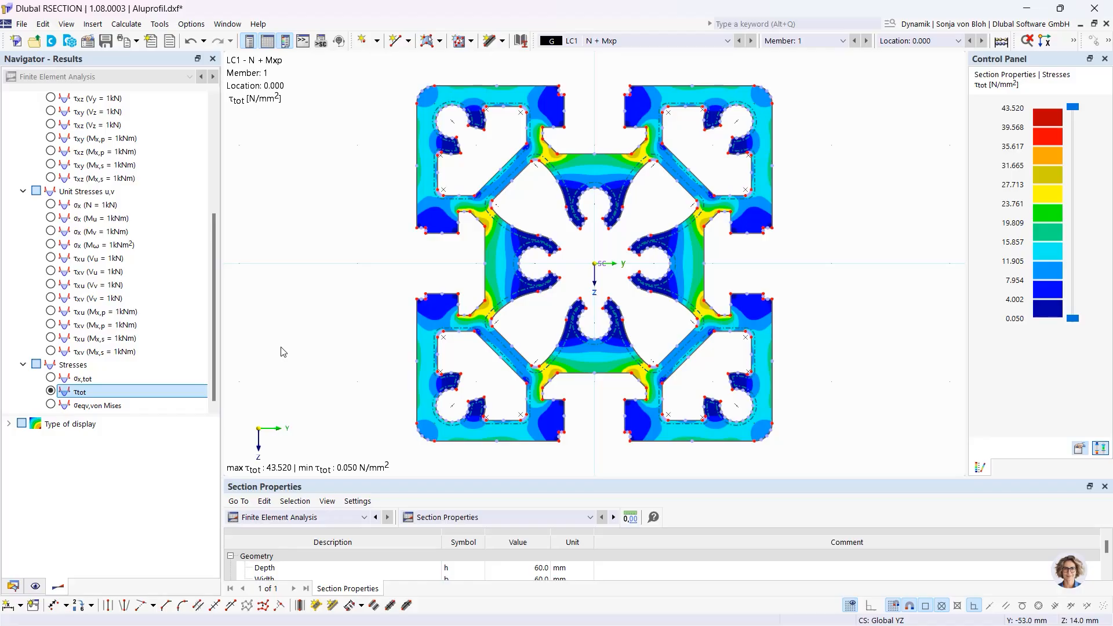
left_click(51, 406)
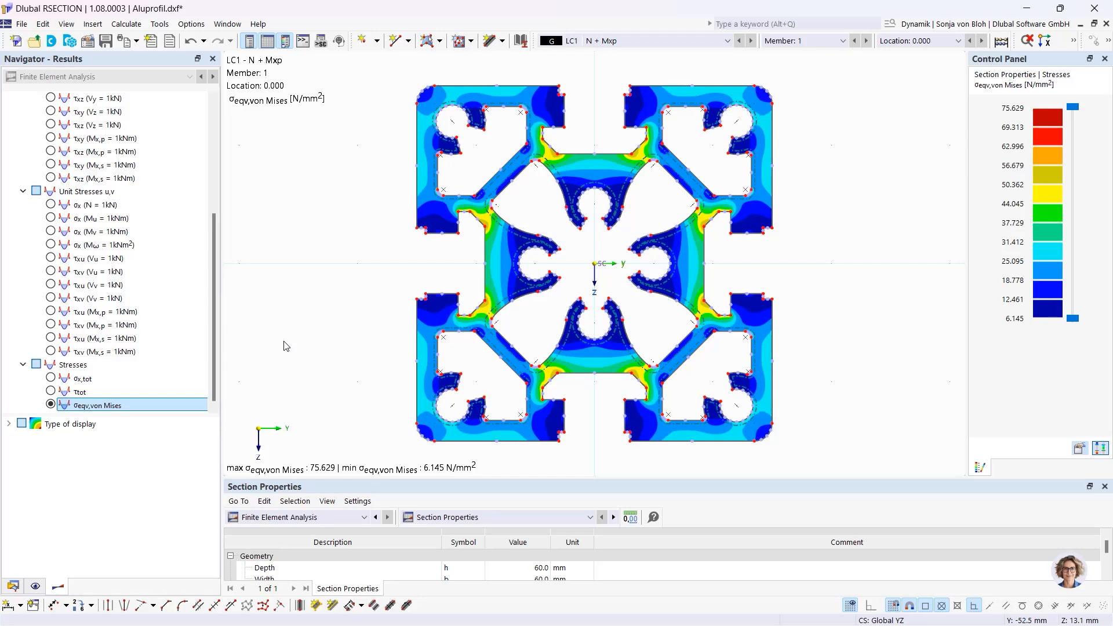
- Create and show a new printout report that excludes the unit normal and unit shear stresses, including their by-material tables
left_click(11, 586)
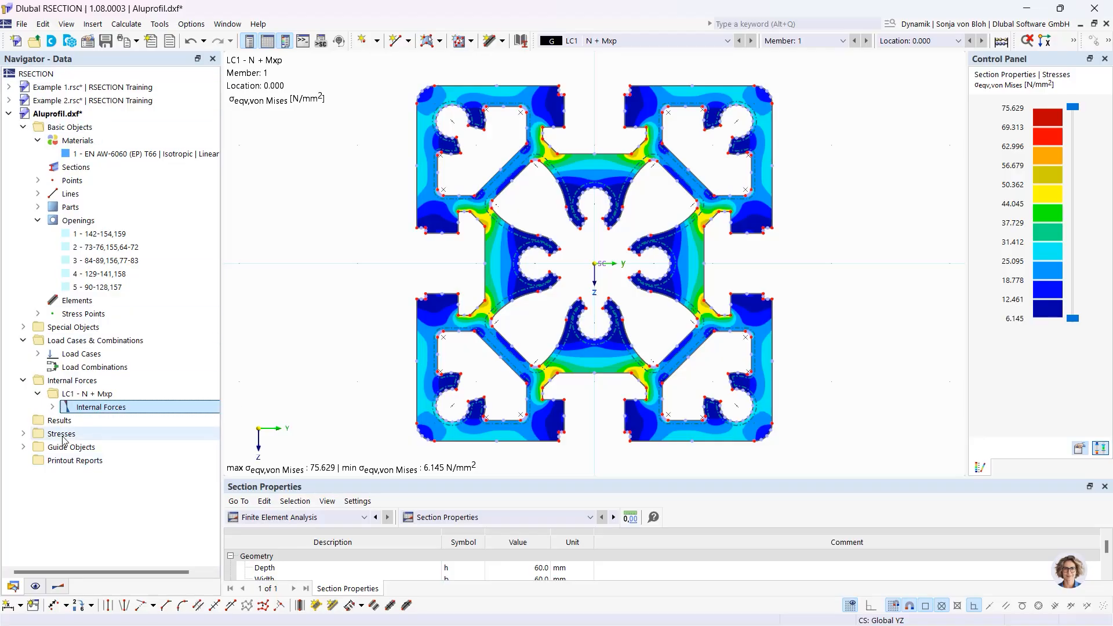
right_click(73, 462)
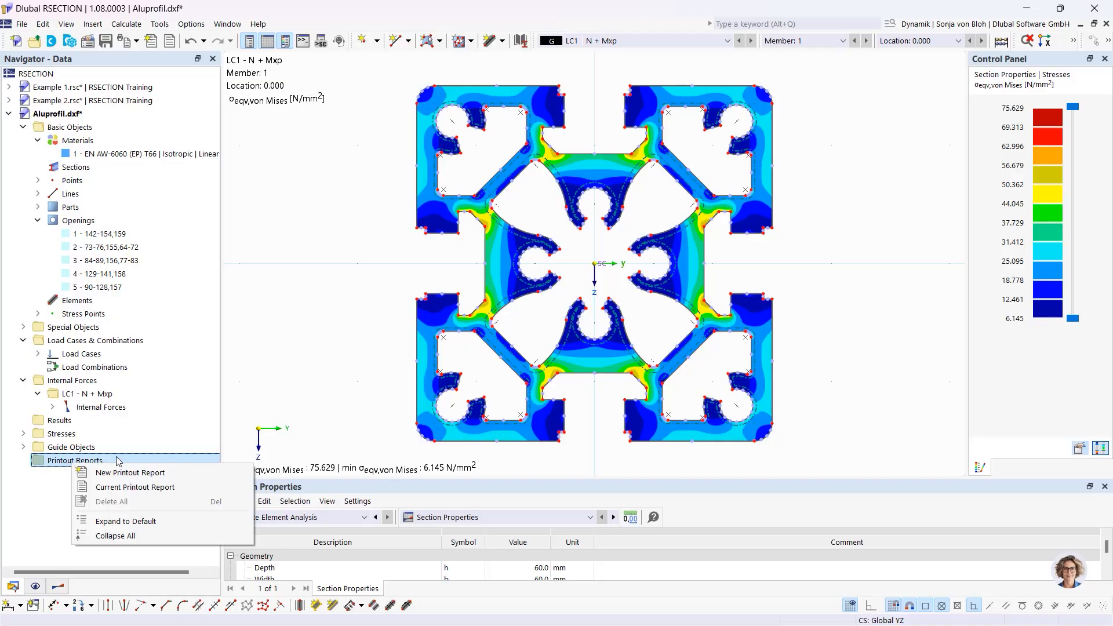
left_click(127, 473)
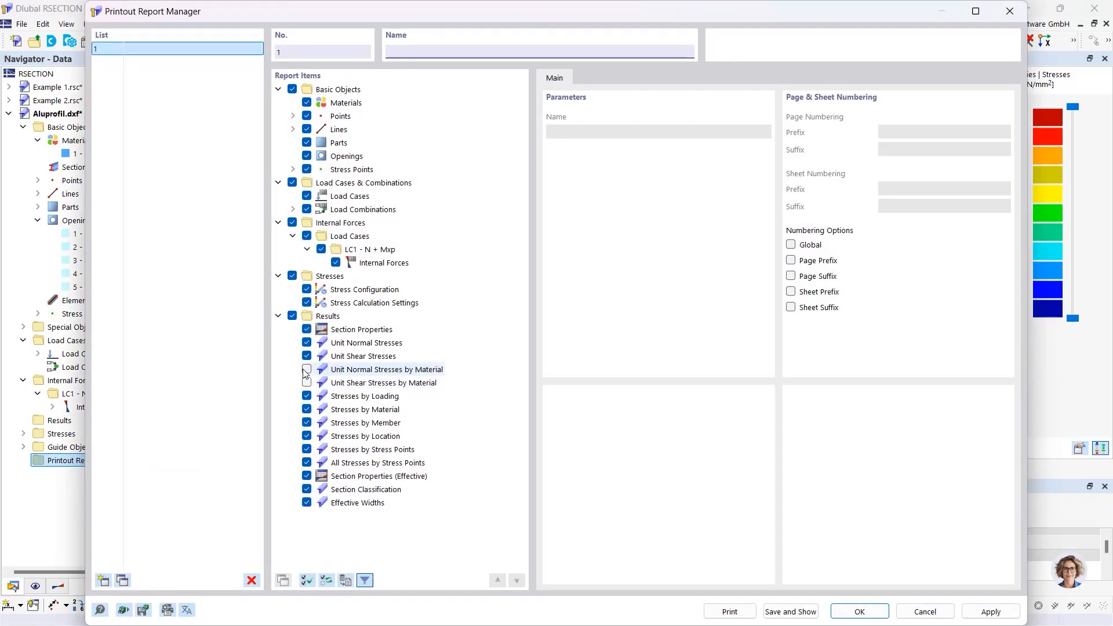
left_click(306, 342)
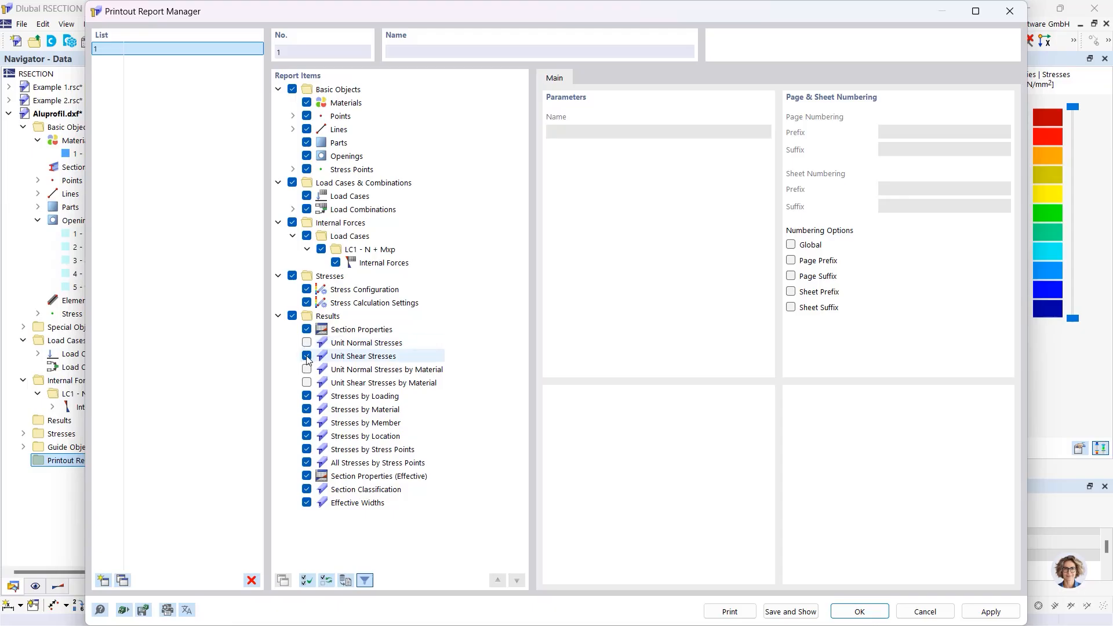
left_click(306, 355)
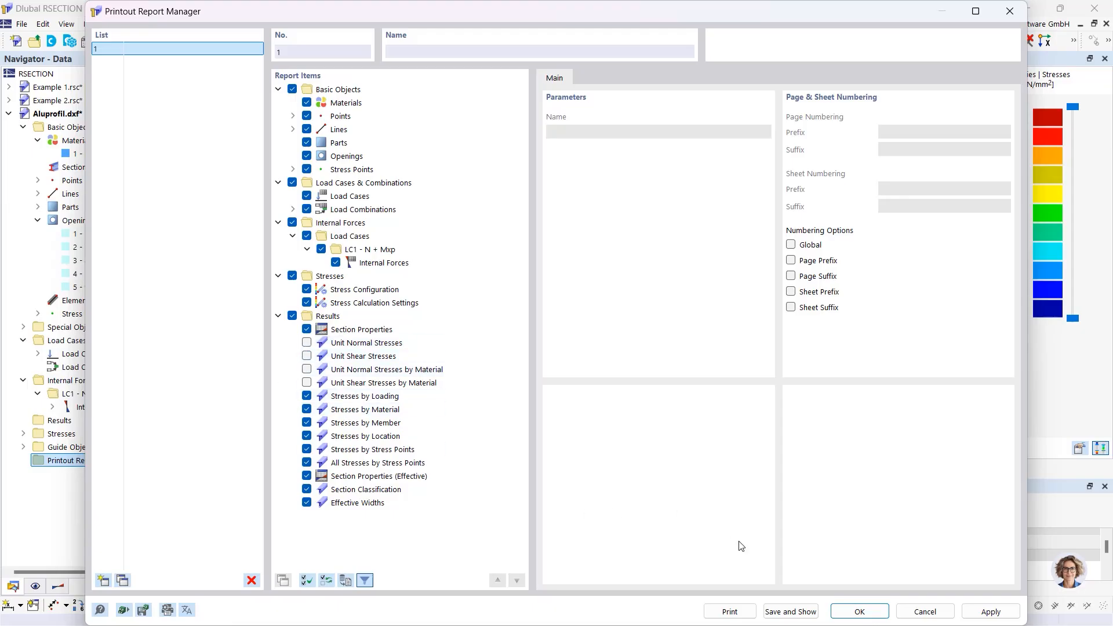
left_click(791, 611)
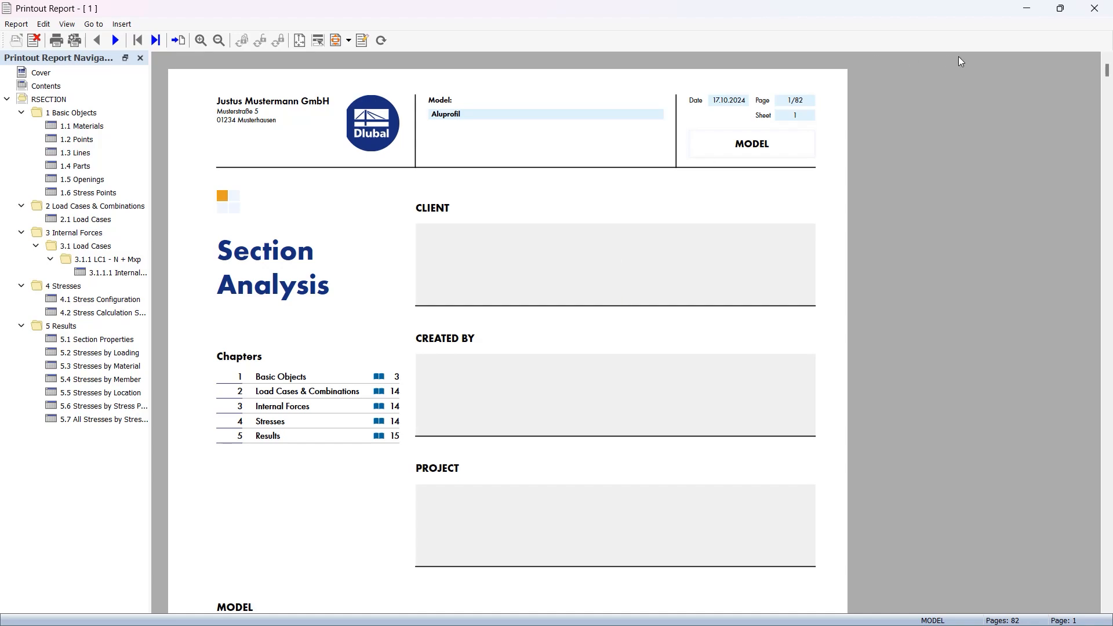
- Add the LC1 von Mises equivalent stress graphic to the printout report, view its entry, and close the report
left_click(1028, 9)
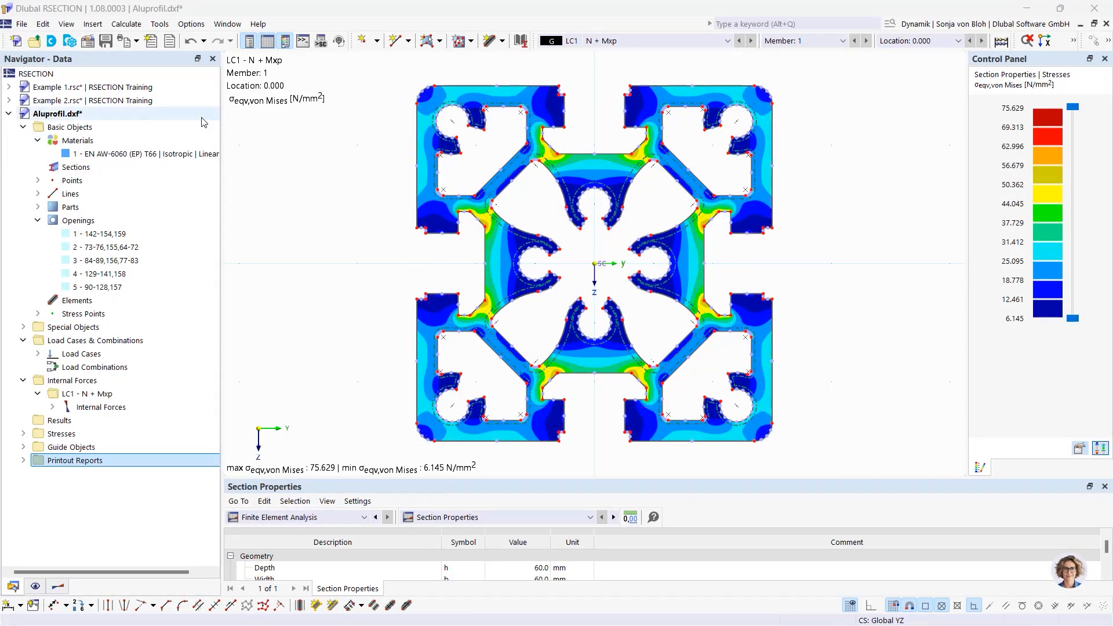
left_click(136, 41)
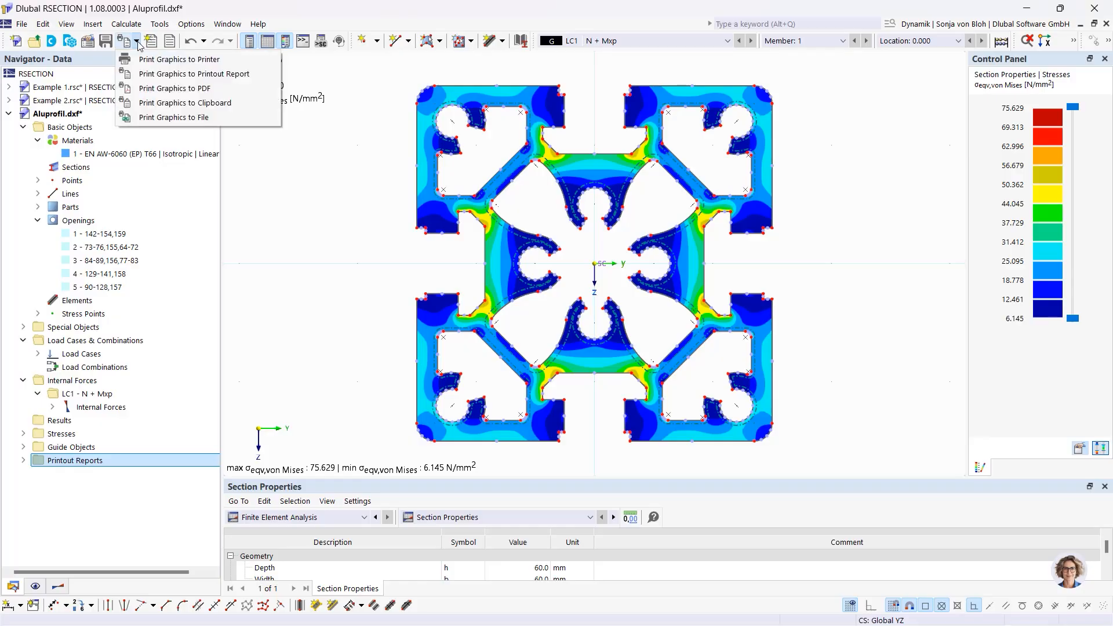
left_click(155, 74)
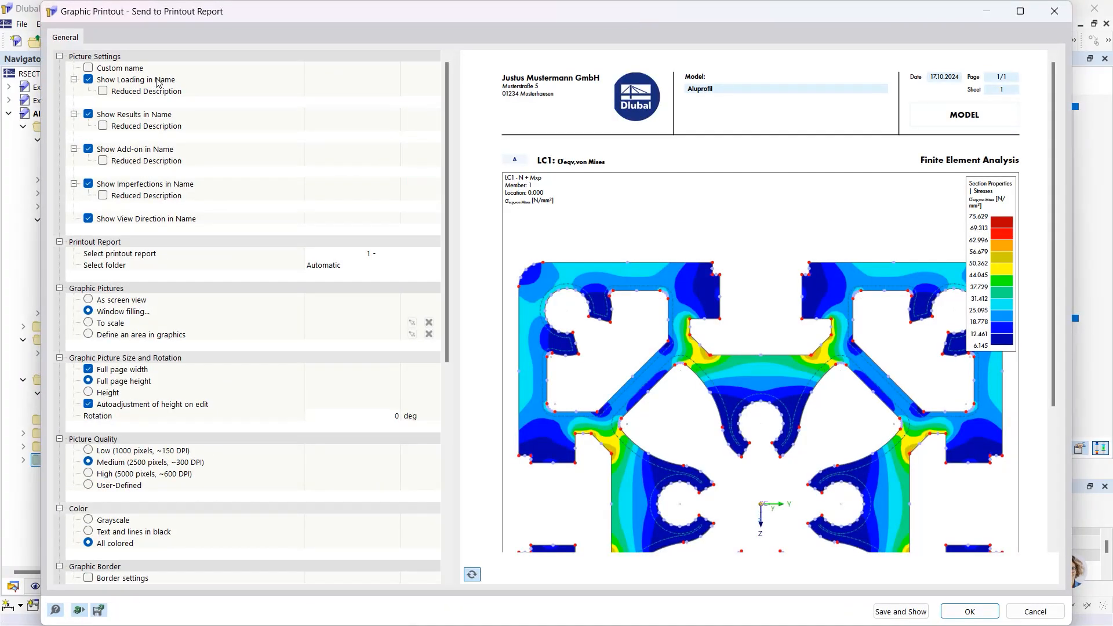
left_click(900, 611)
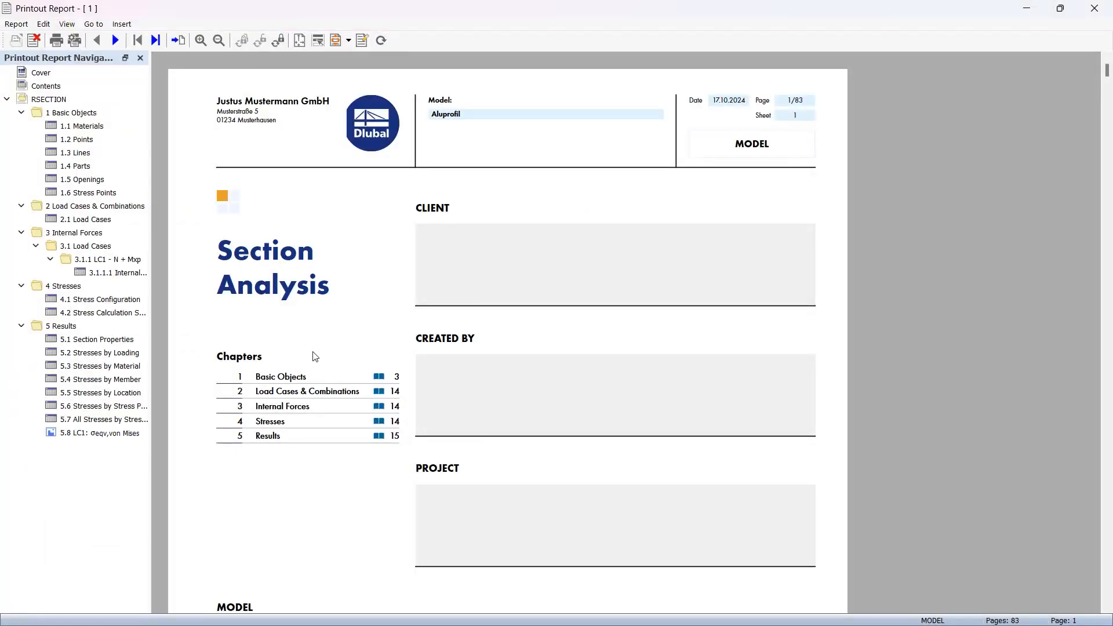
left_click(99, 433)
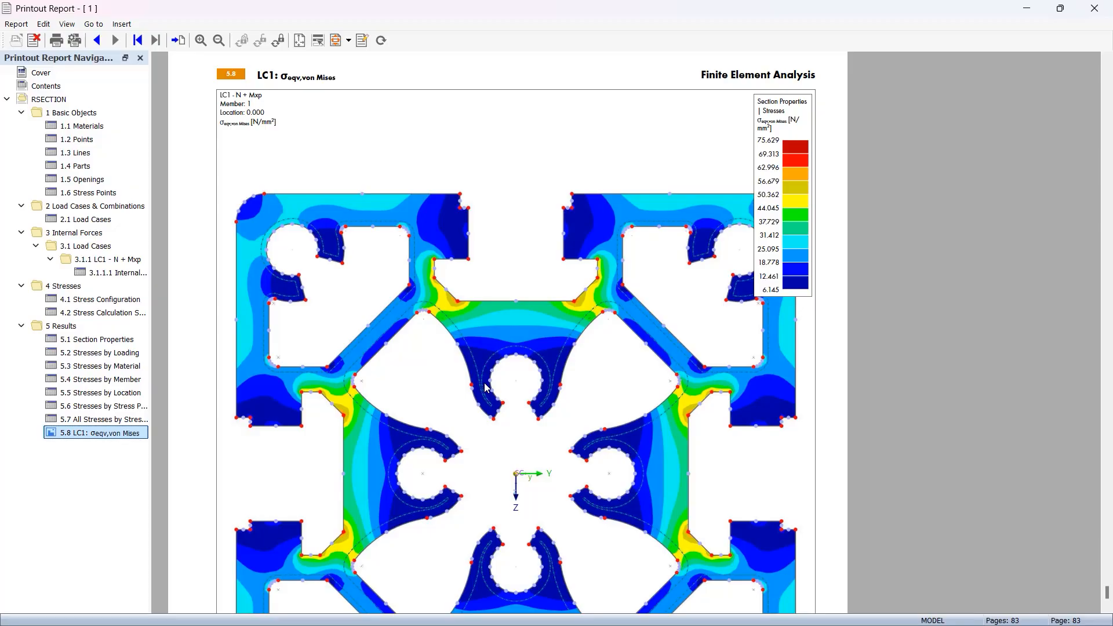
left_click(1094, 11)
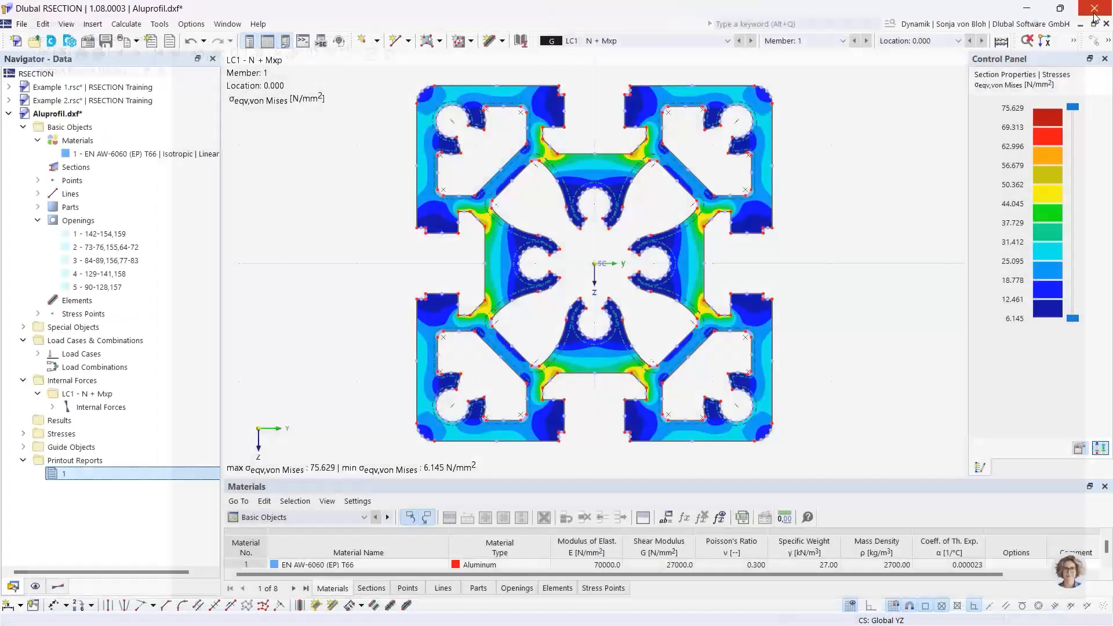
- Create a new model named Hybrid in the RSECTION Training series with Finite Element Analysis
left_click(16, 42)
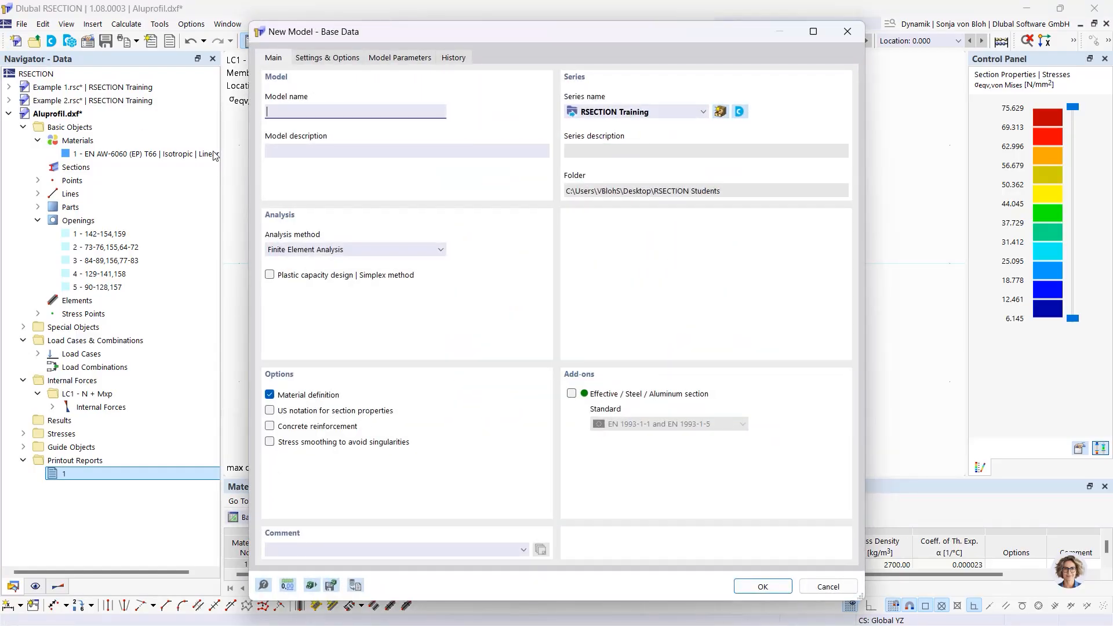
type("Hybrid")
left_click(744, 588)
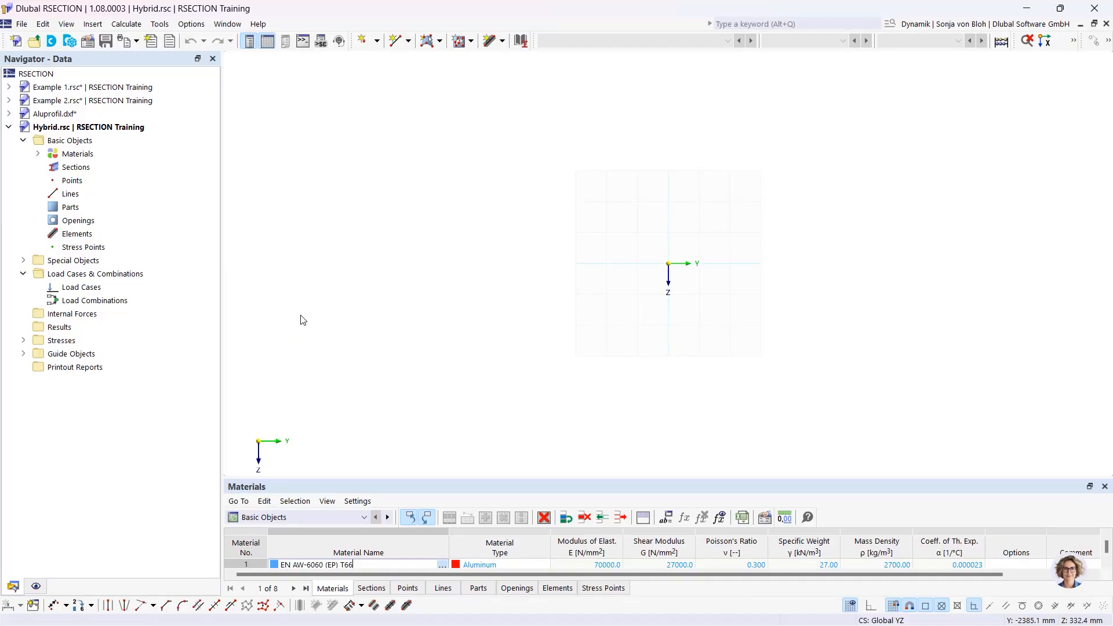
- Replace material 1 with concrete C40/50 according to EN 1992-1-1:2004/A1:2014 from the material library
left_click(38, 154)
double_click(93, 167)
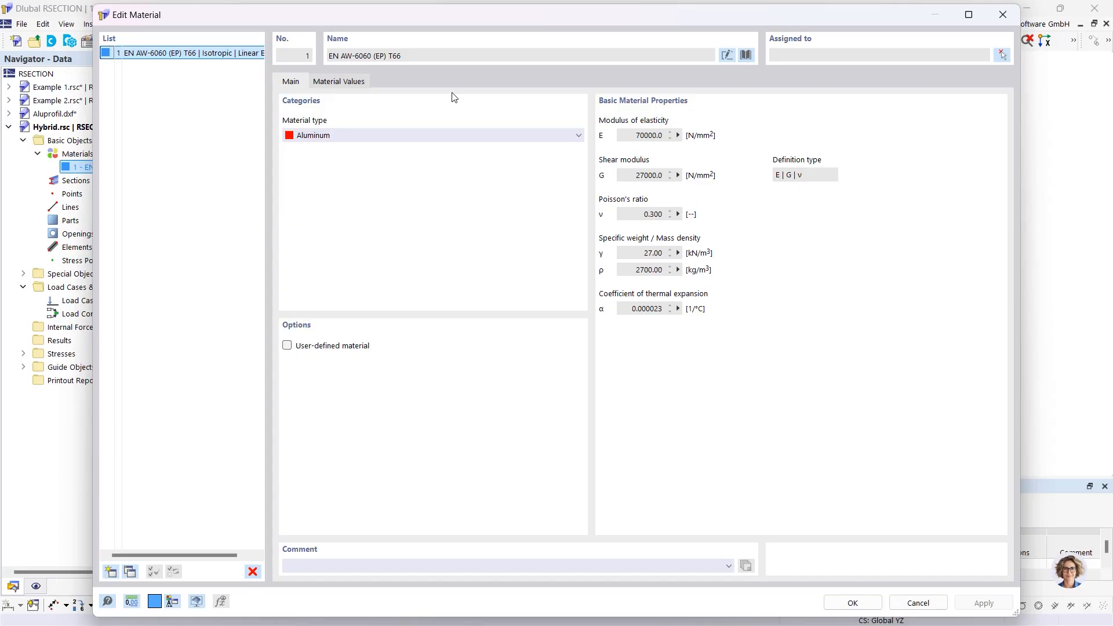
left_click(745, 56)
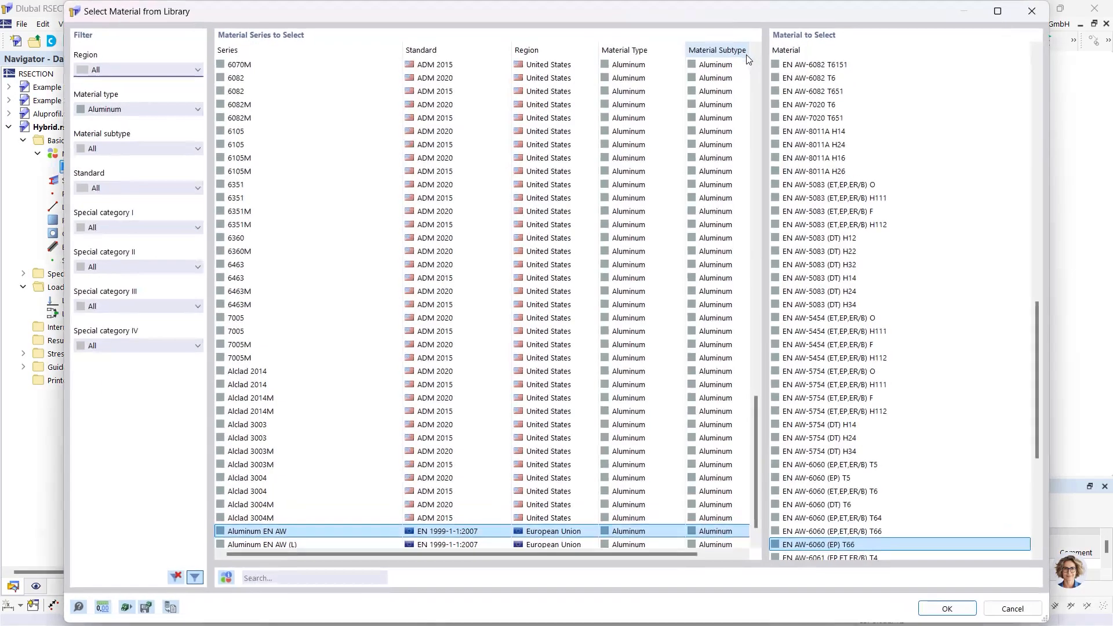
left_click(142, 107)
left_click(128, 117)
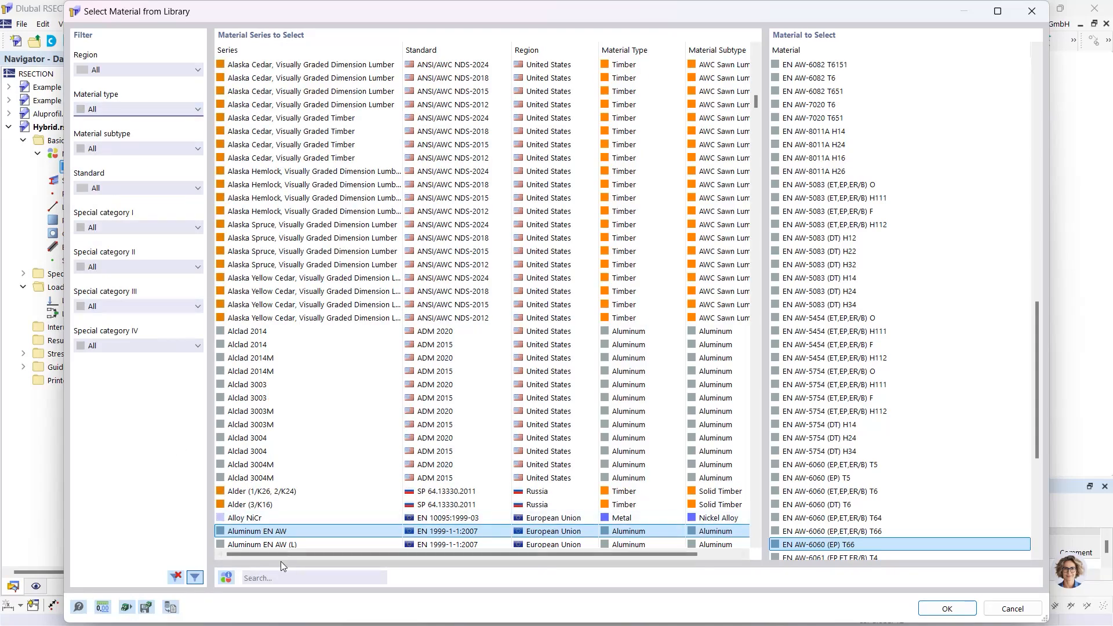
left_click(282, 581)
type("C40")
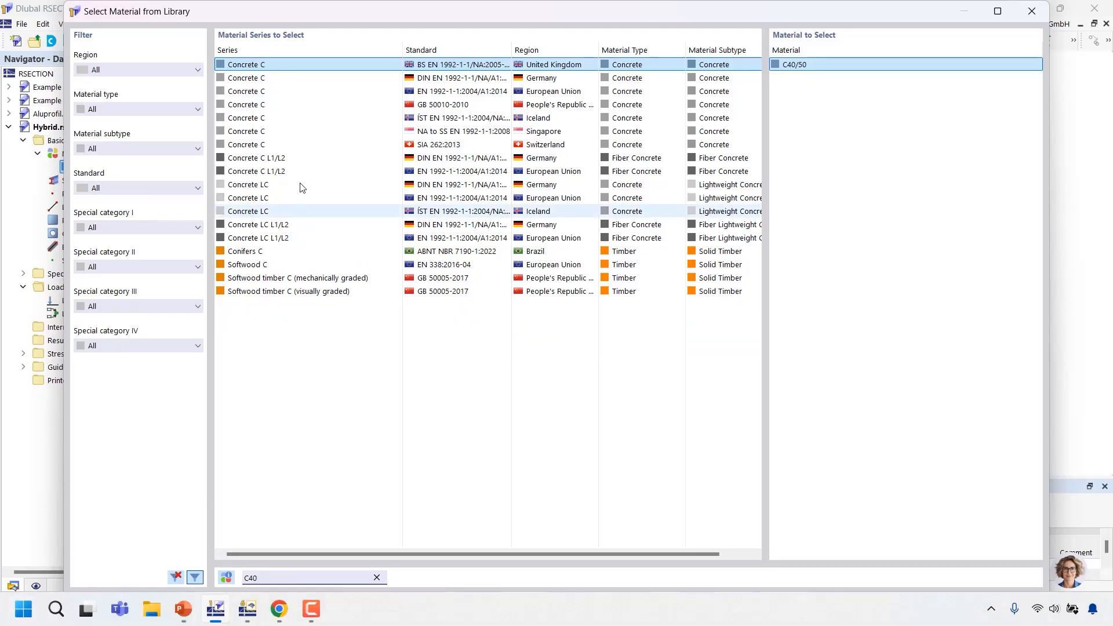
left_click(433, 92)
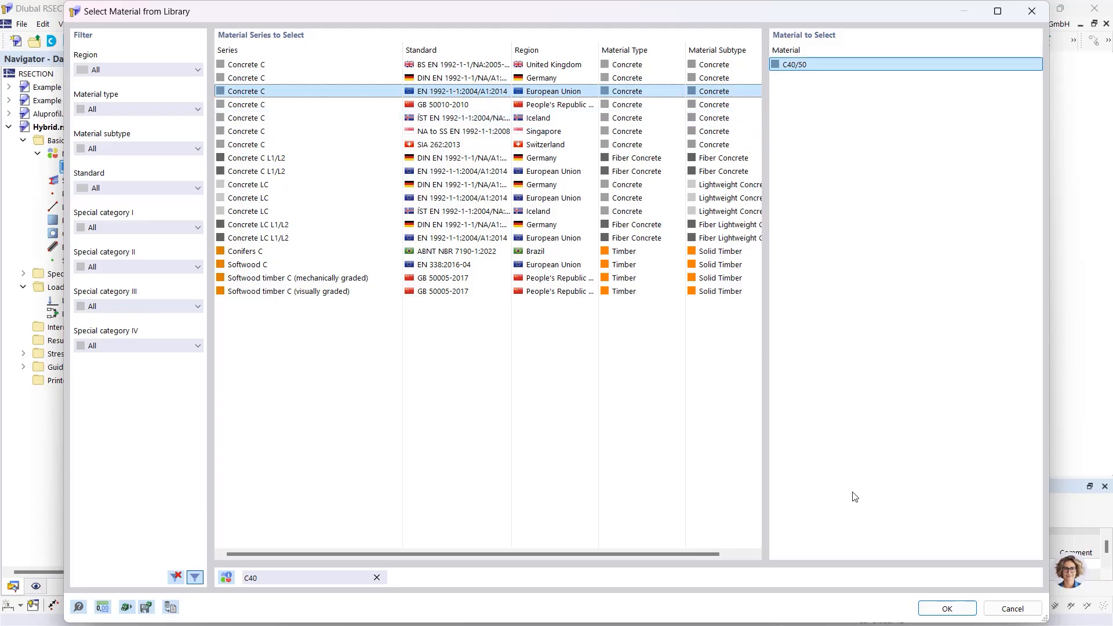
left_click(947, 608)
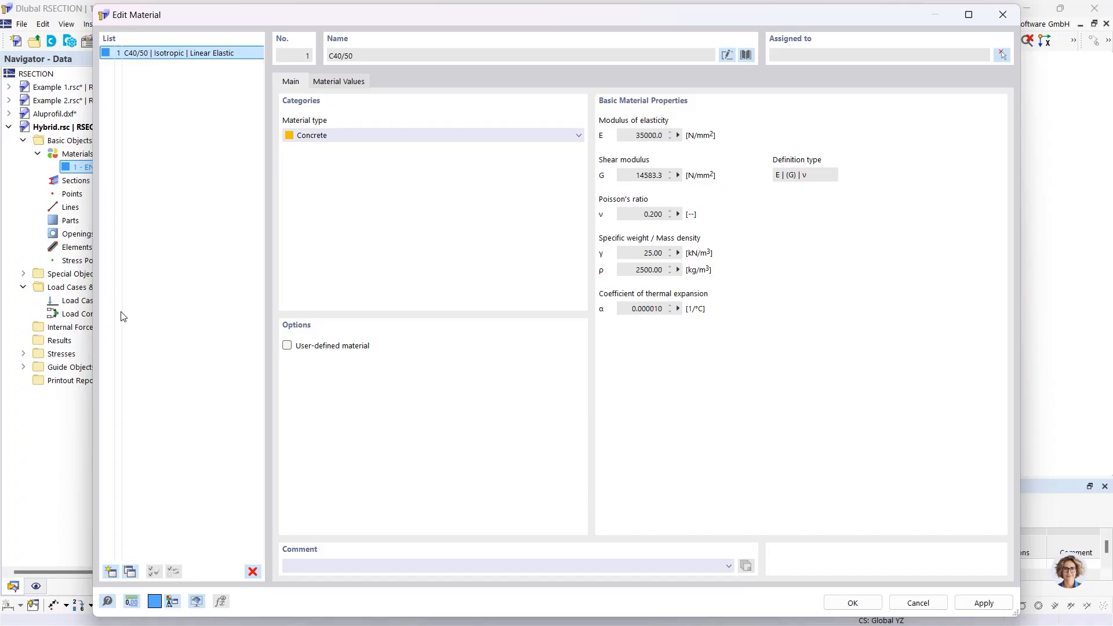
- Add steel S235 according to EN 1993-1-1:2005-05 as material 2 and confirm the materials
left_click(110, 572)
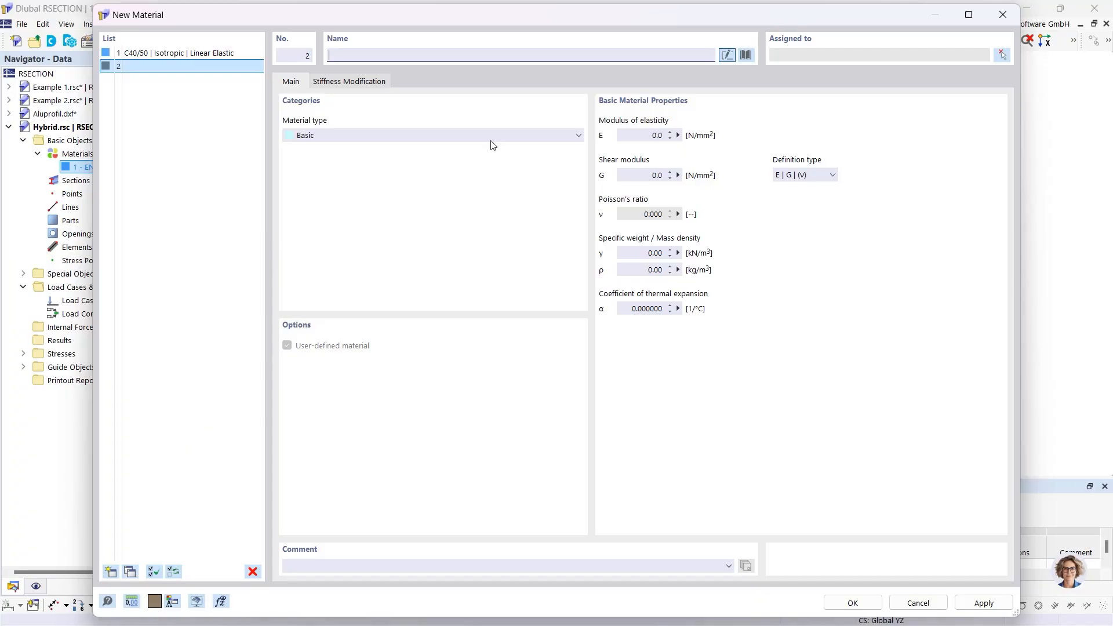
left_click(746, 55)
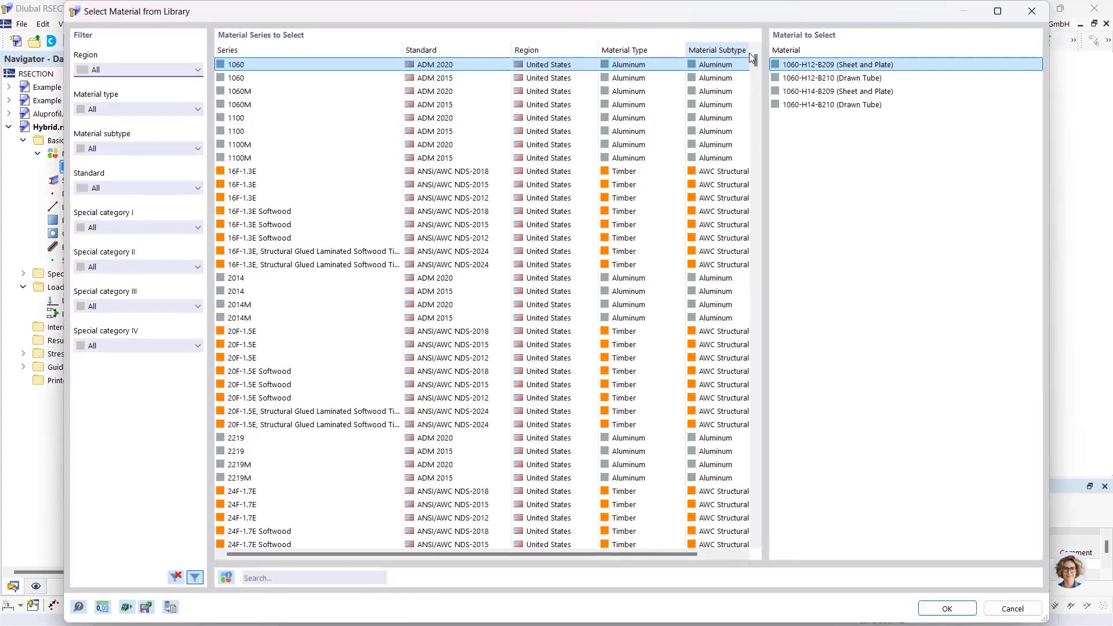
left_click(260, 577)
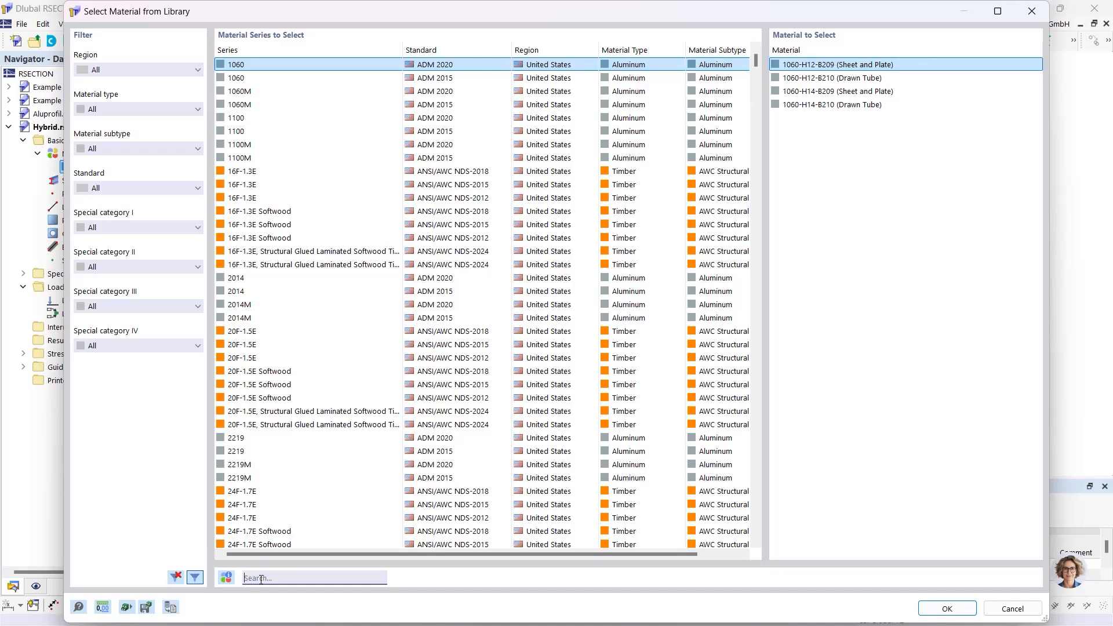
type("S235")
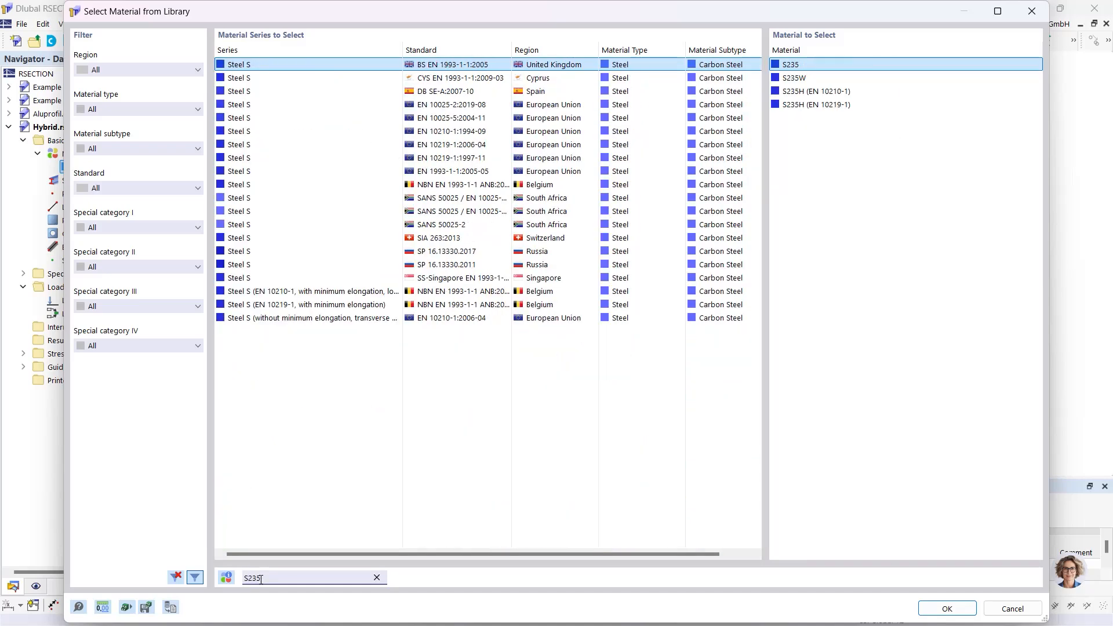
left_click(484, 174)
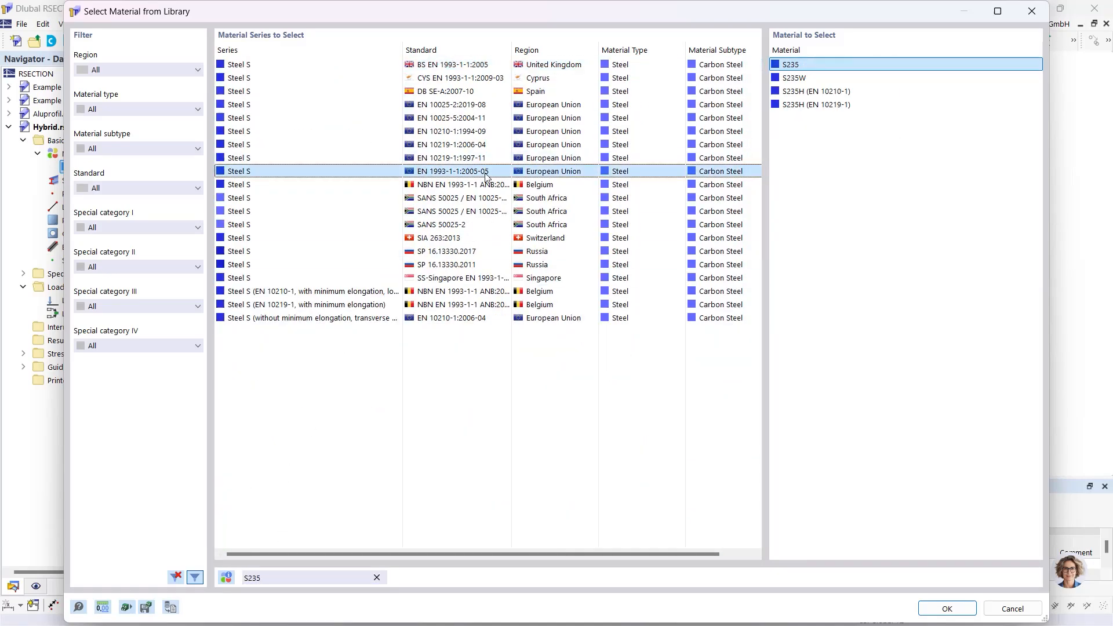
left_click(933, 613)
left_click(847, 605)
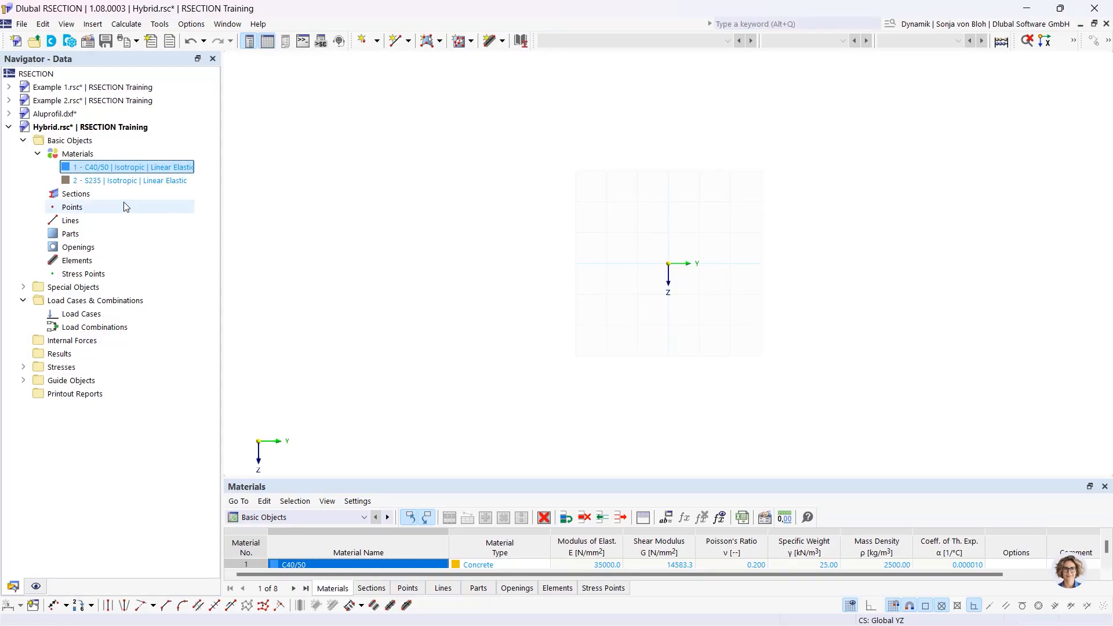
- Create a massive rectangle section of C40/50 with width b 1000 mm and height h 200 mm
right_click(95, 196)
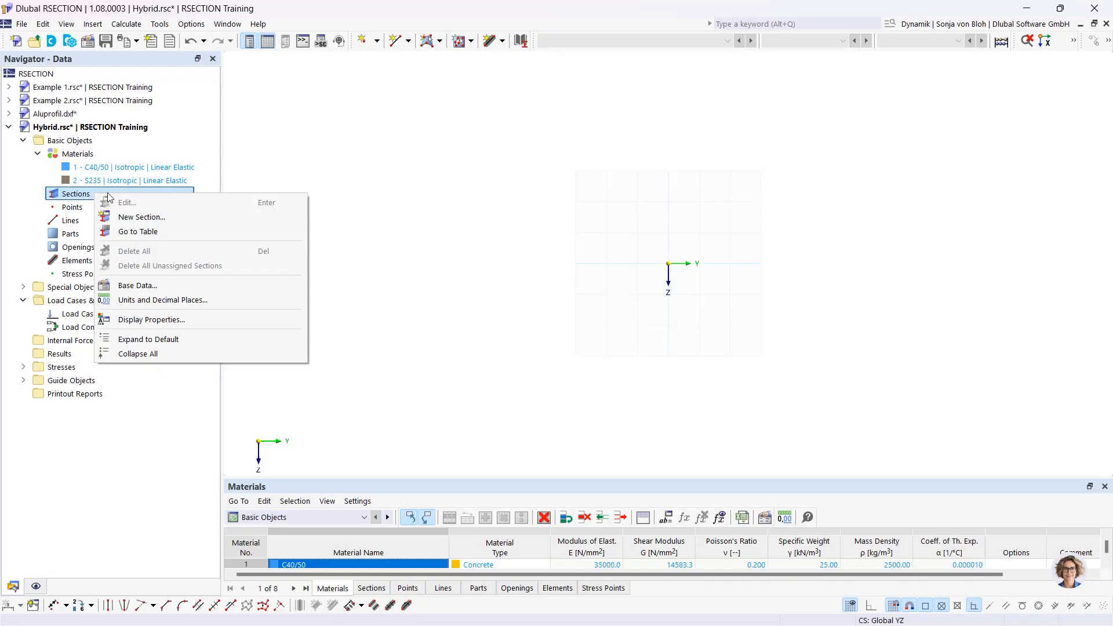
left_click(128, 218)
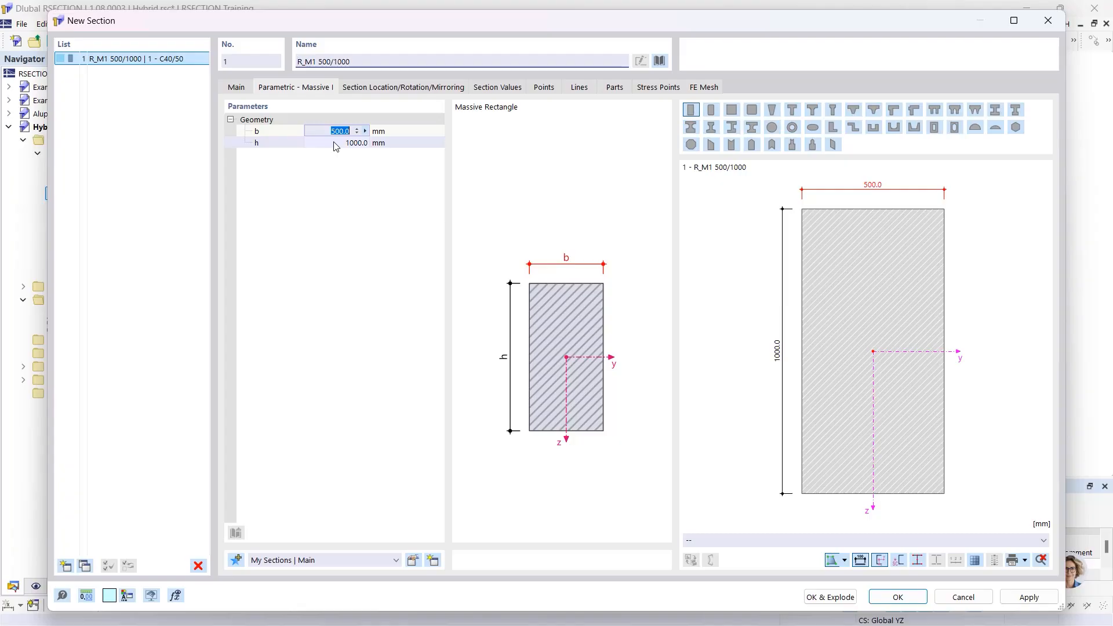
type("100")
left_click(334, 144)
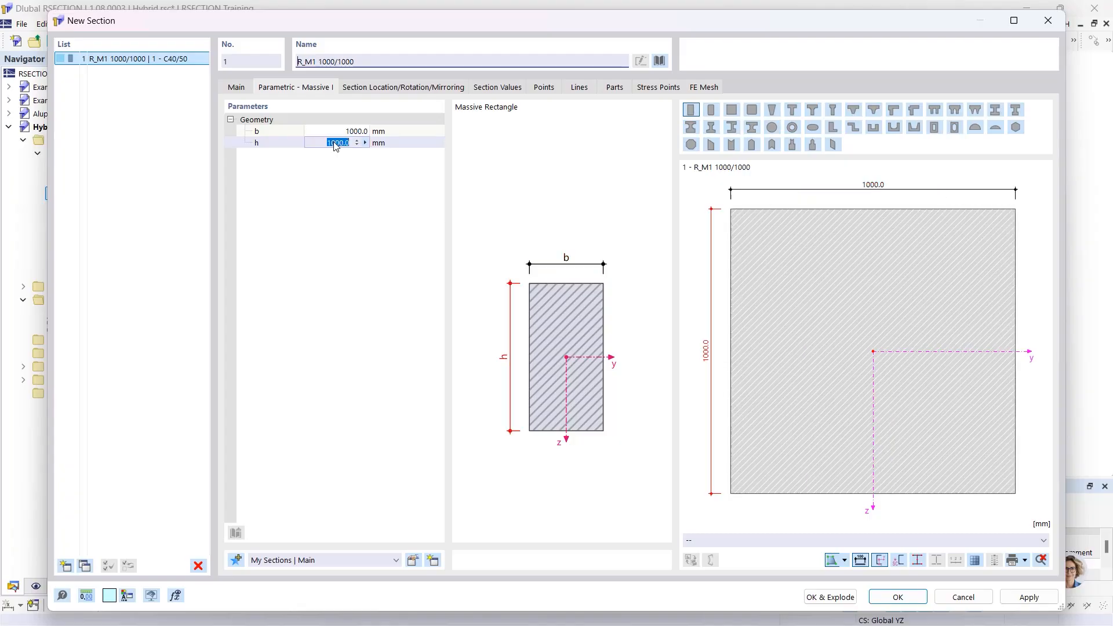
type("200")
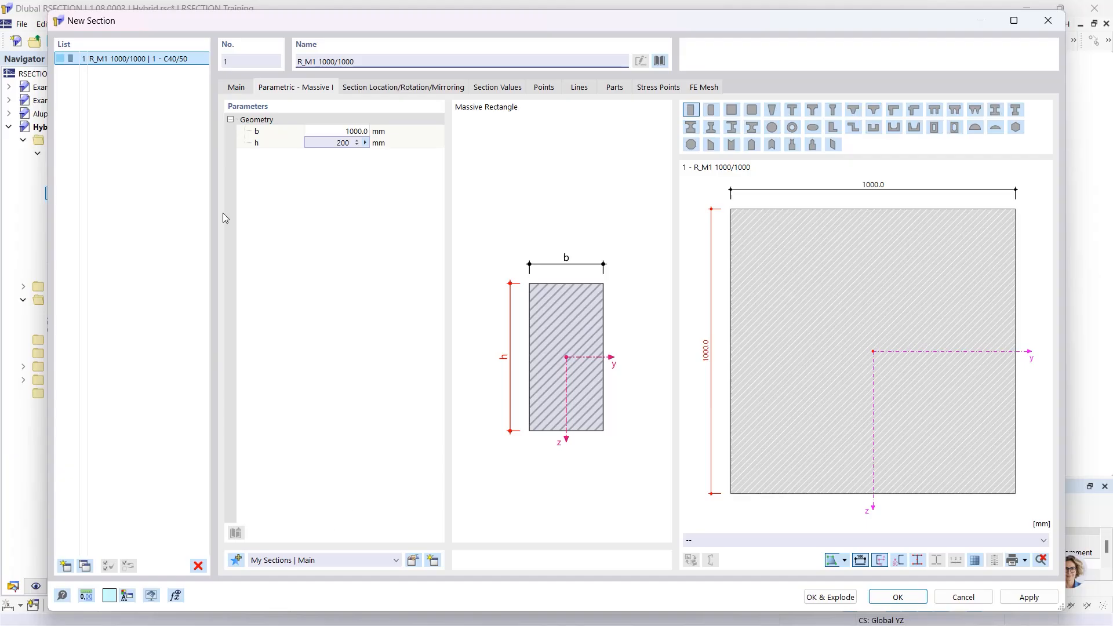
left_click(897, 597)
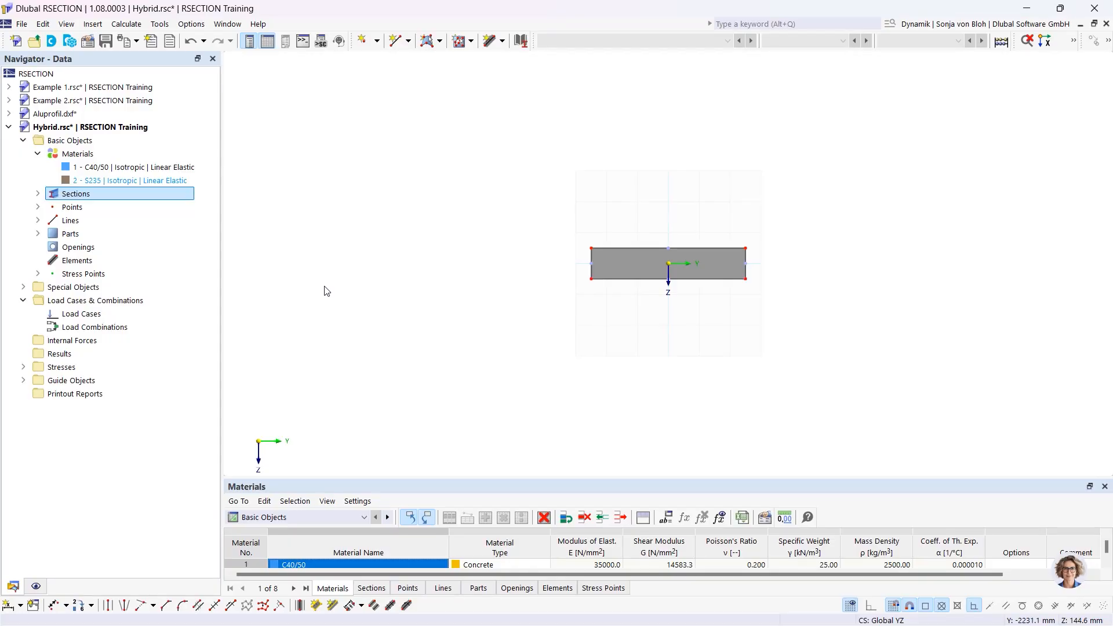
- Start a second section using the standardized HEB 400 profile from DIN 1025-2:1995-11; Euronorm 53-62 with material S235
right_click(102, 199)
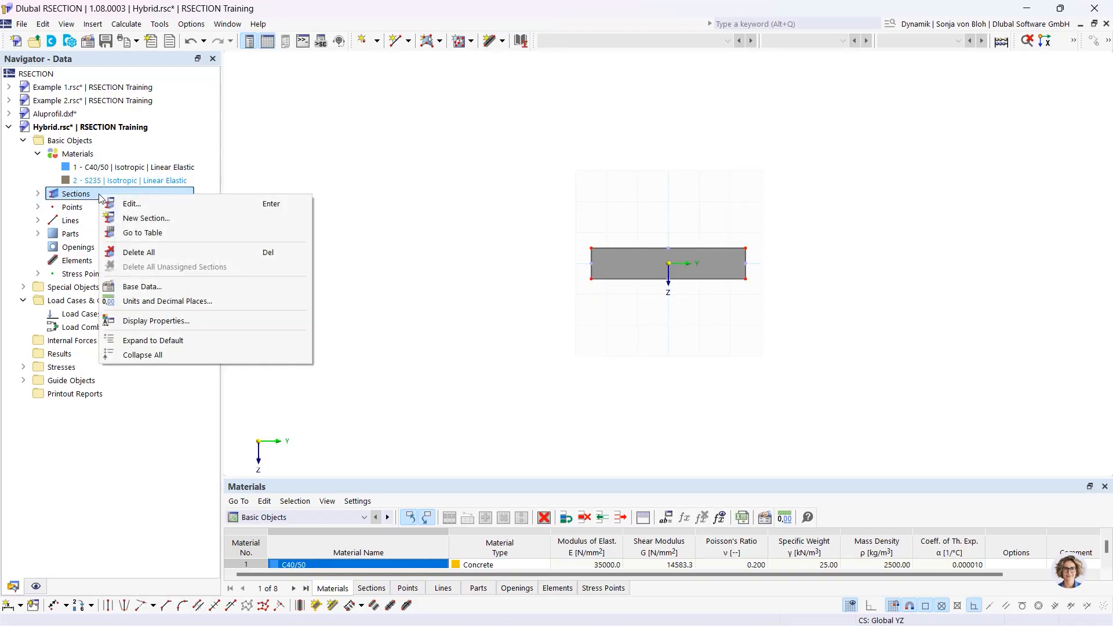
left_click(133, 219)
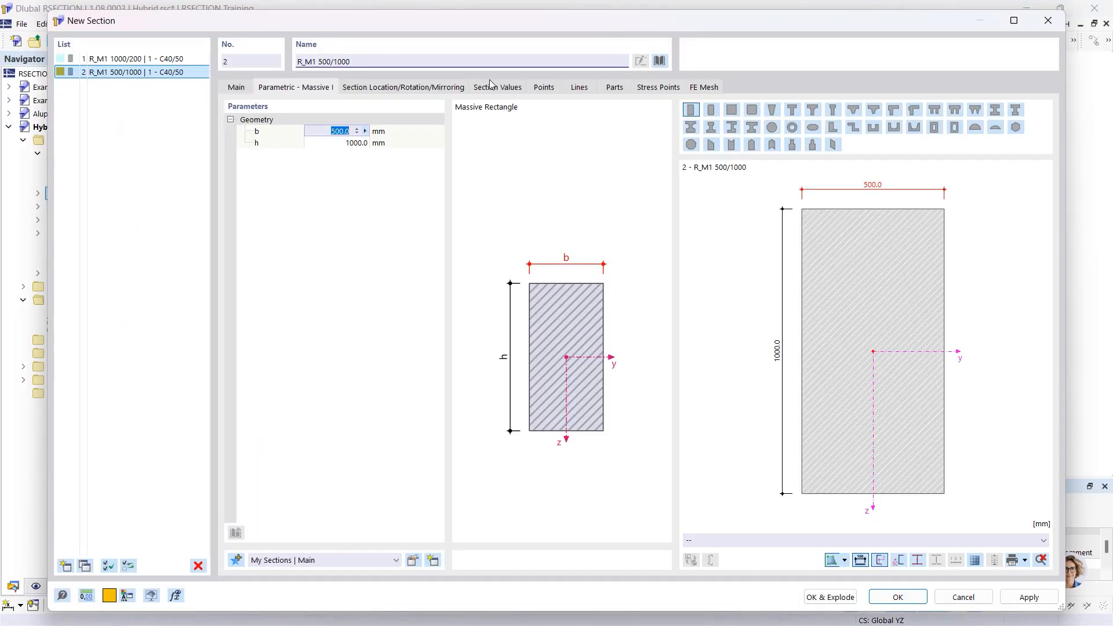
left_click(660, 59)
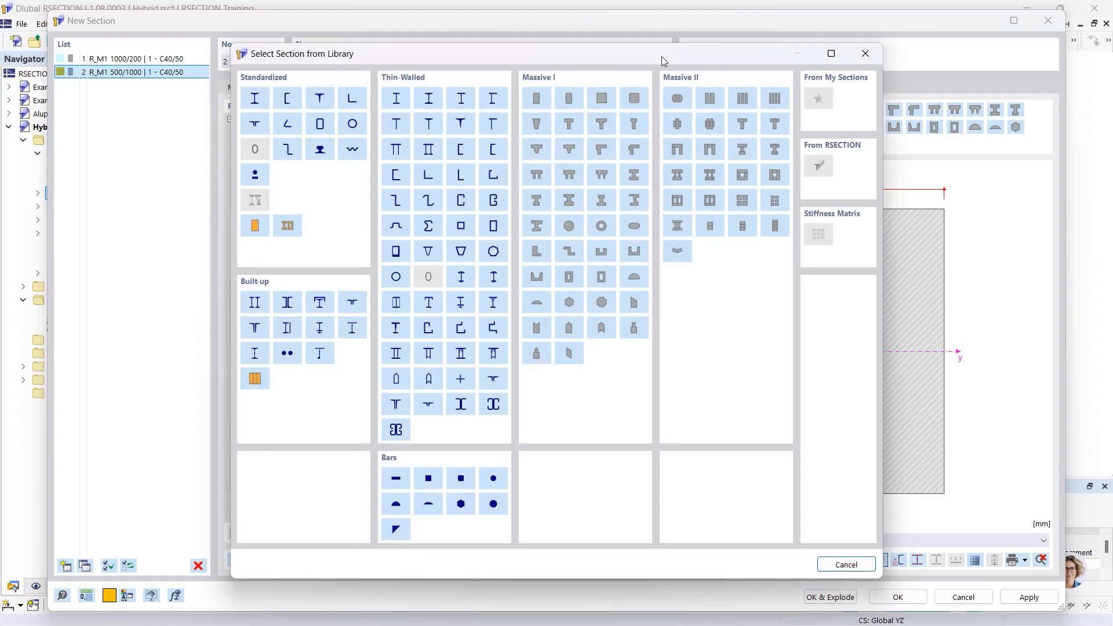
left_click(256, 98)
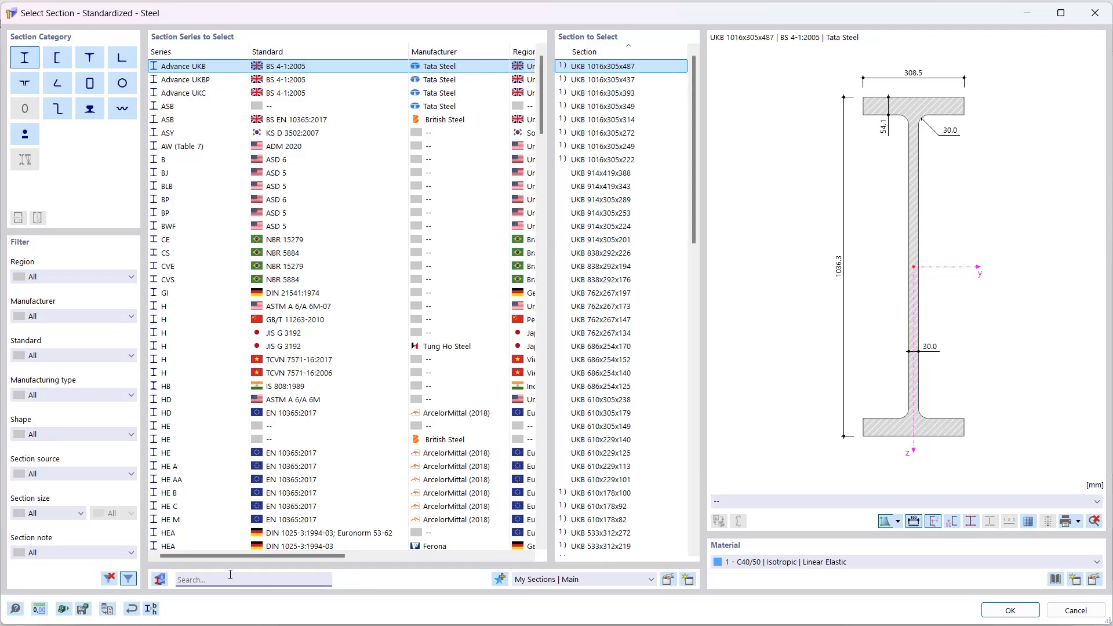
type("HEB")
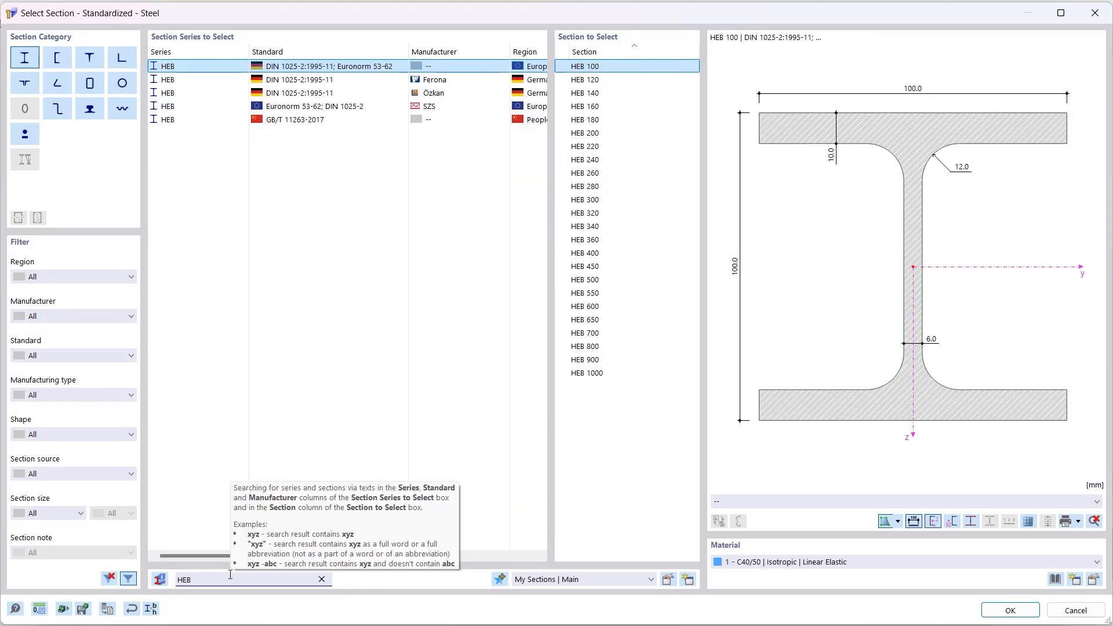
type(" 400")
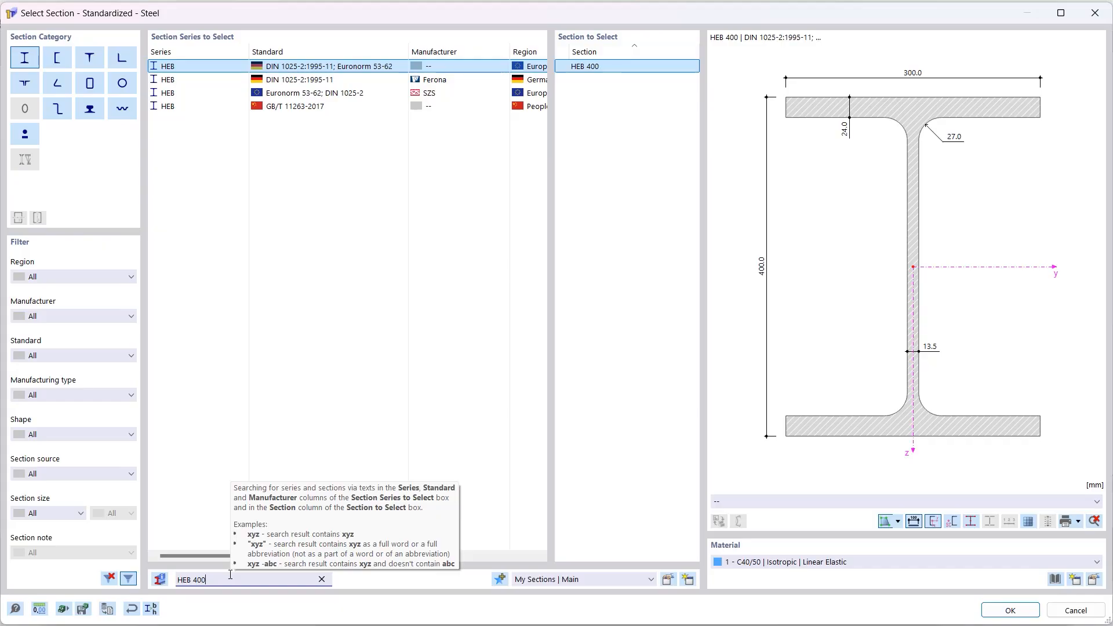
left_click(758, 562)
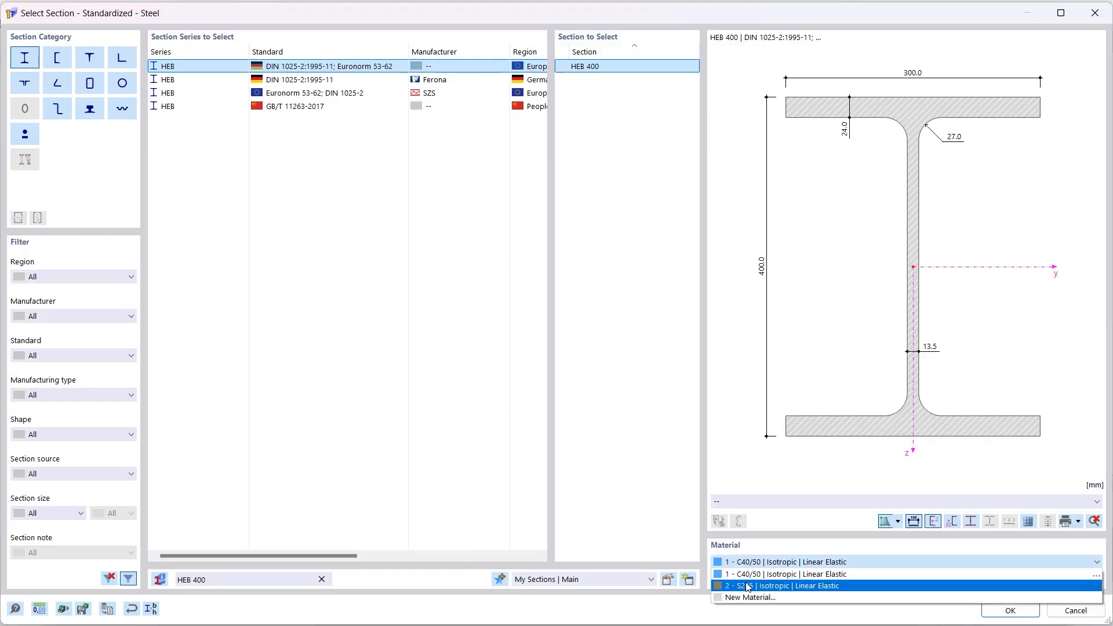
left_click(747, 586)
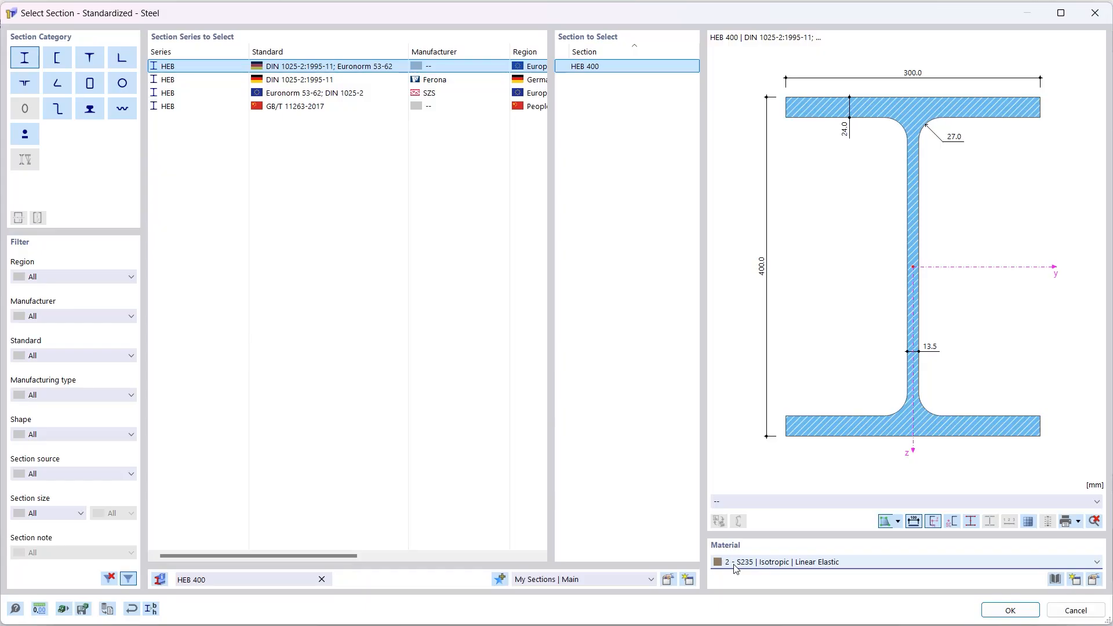
left_click(989, 608)
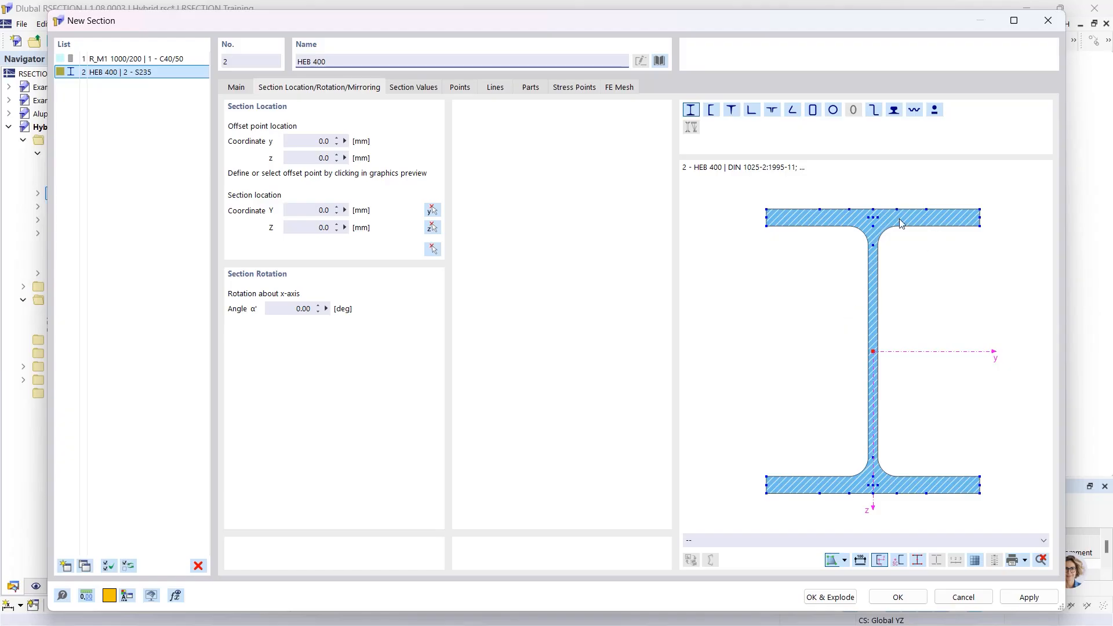
- Place the HEB 400 profile with its top flange midpoint at the slab's bottom center (Y 0, Z 100 mm) and confirm the section
left_click(873, 210)
left_click(433, 249)
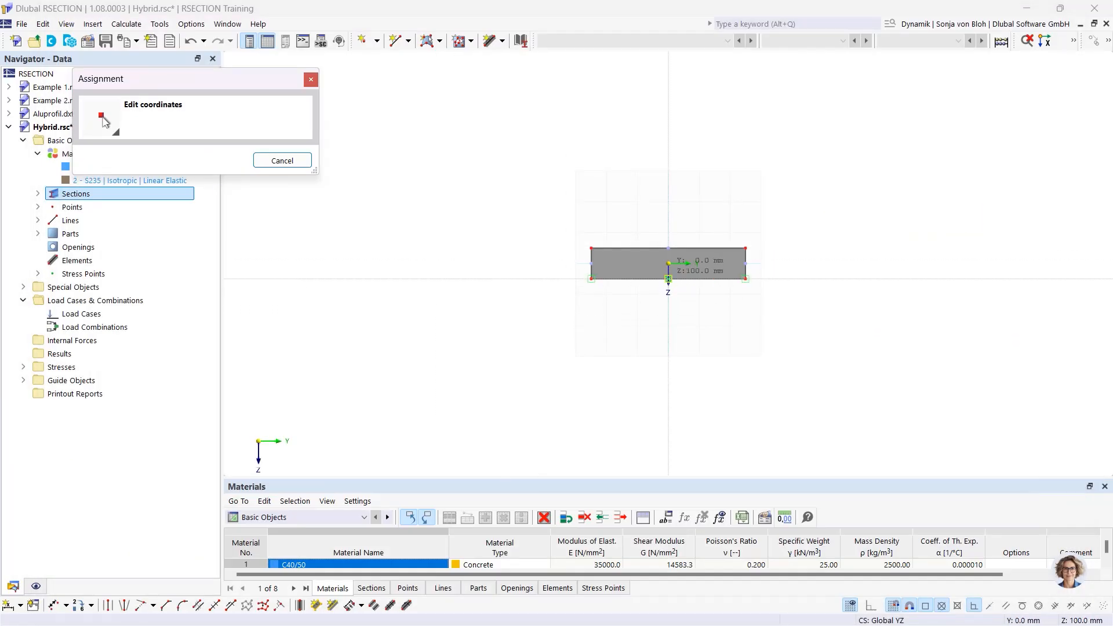
left_click(667, 278)
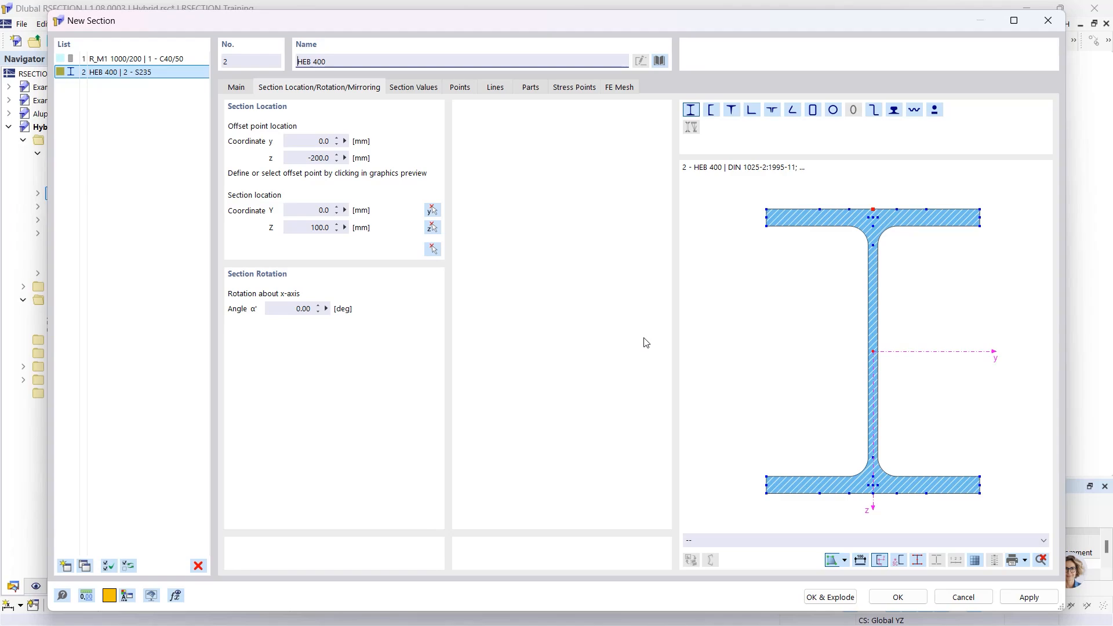
left_click(896, 598)
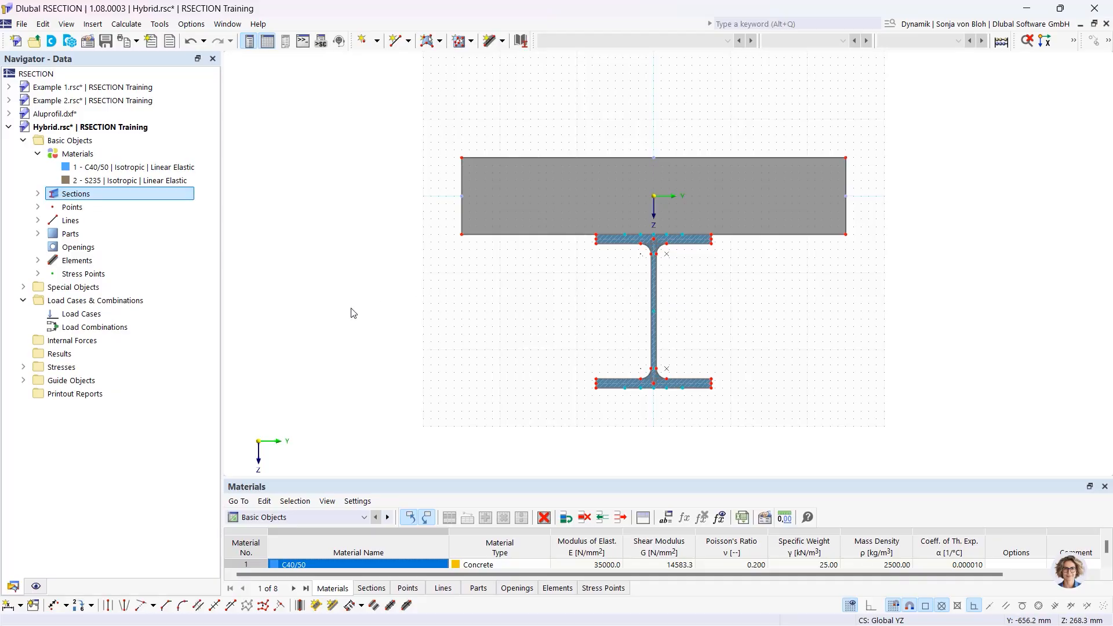
- Create a new permanent load case named M
right_click(94, 313)
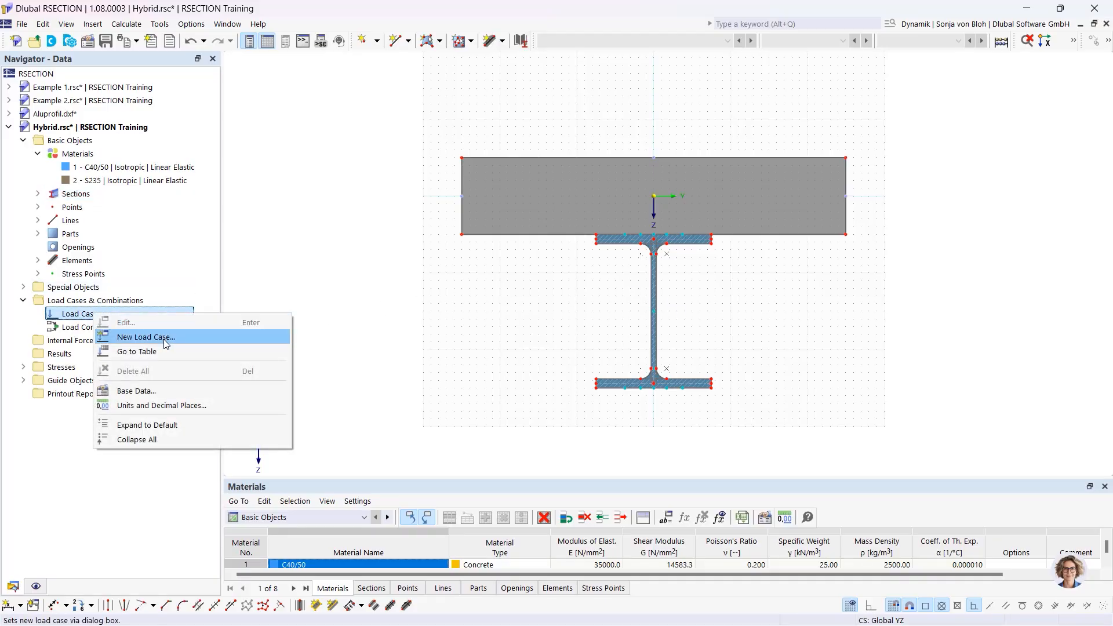
left_click(166, 345)
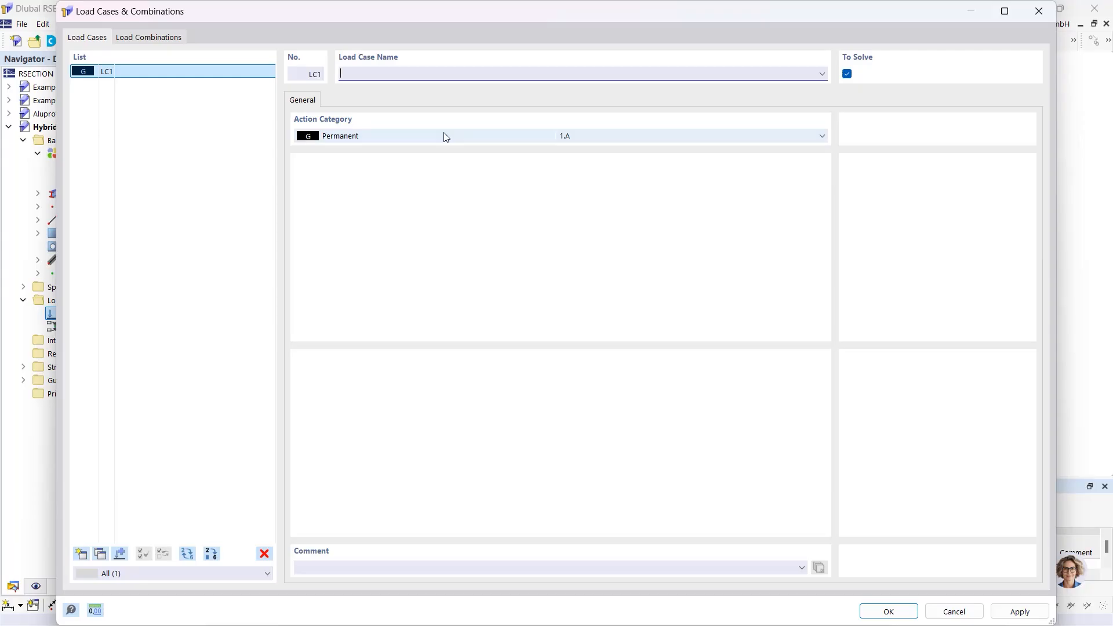
type("M")
left_click(879, 612)
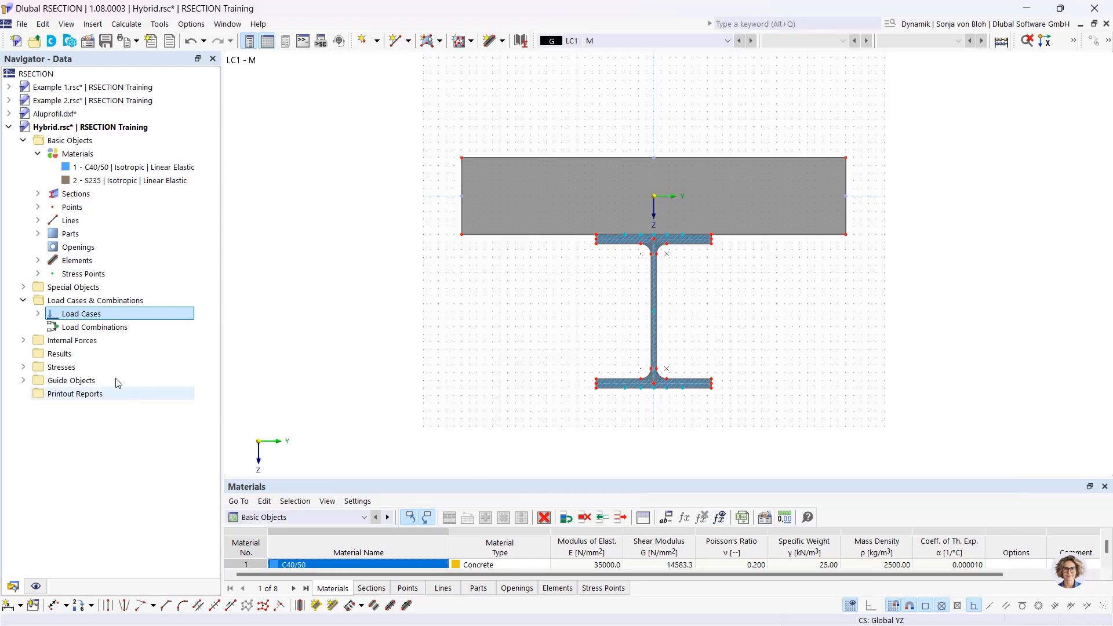
- Define internal forces for load case M with a bending moment My of 100 kNm
left_click(23, 340)
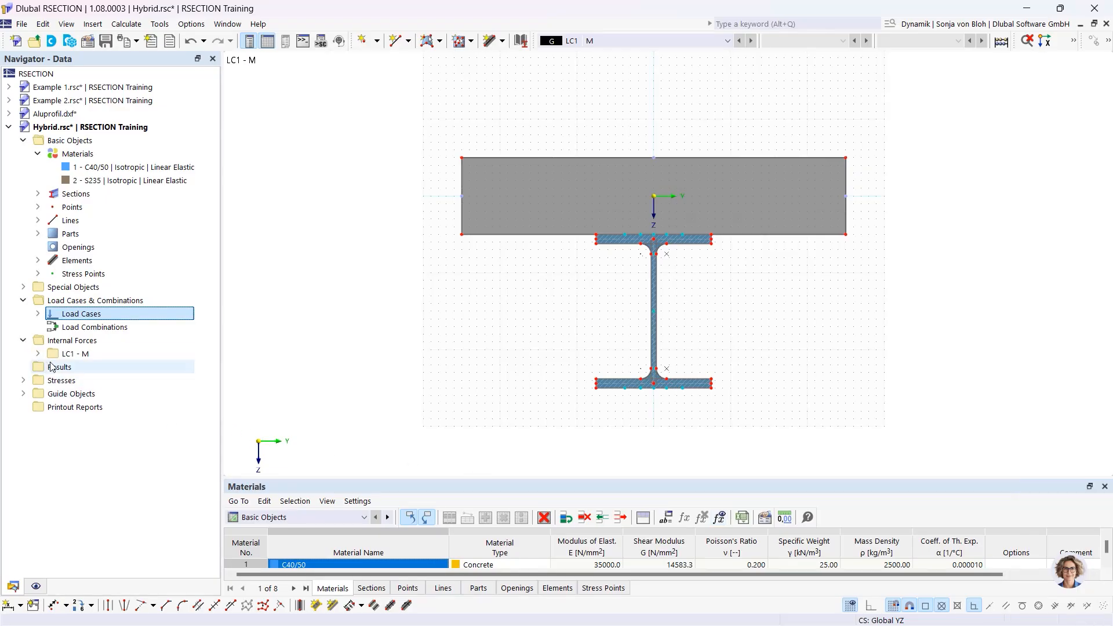
left_click(38, 353)
double_click(102, 367)
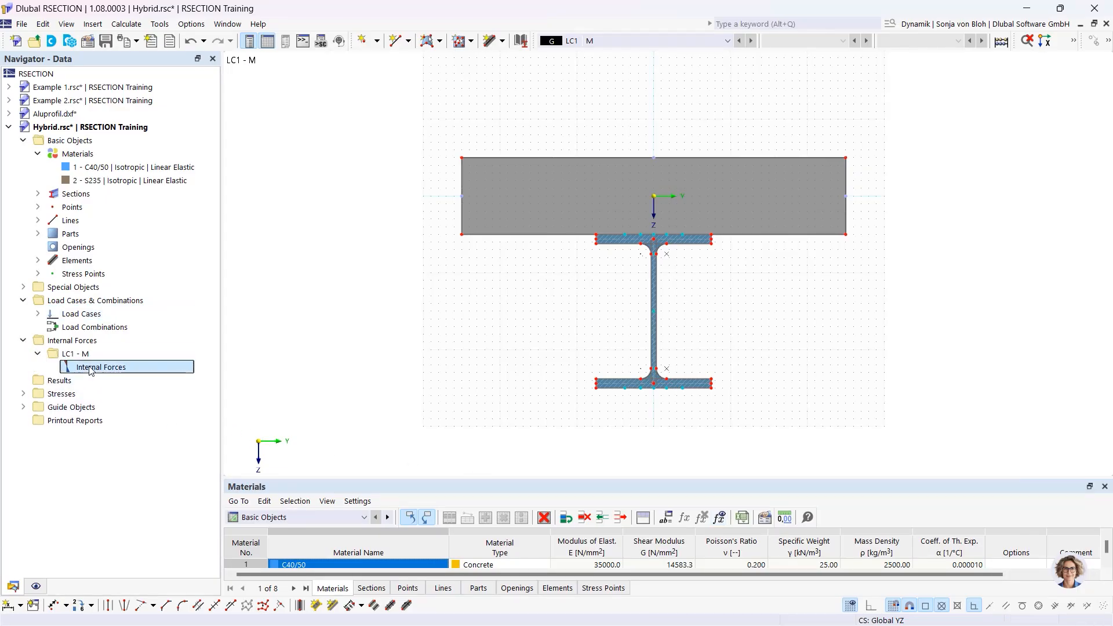
double_click(500, 380)
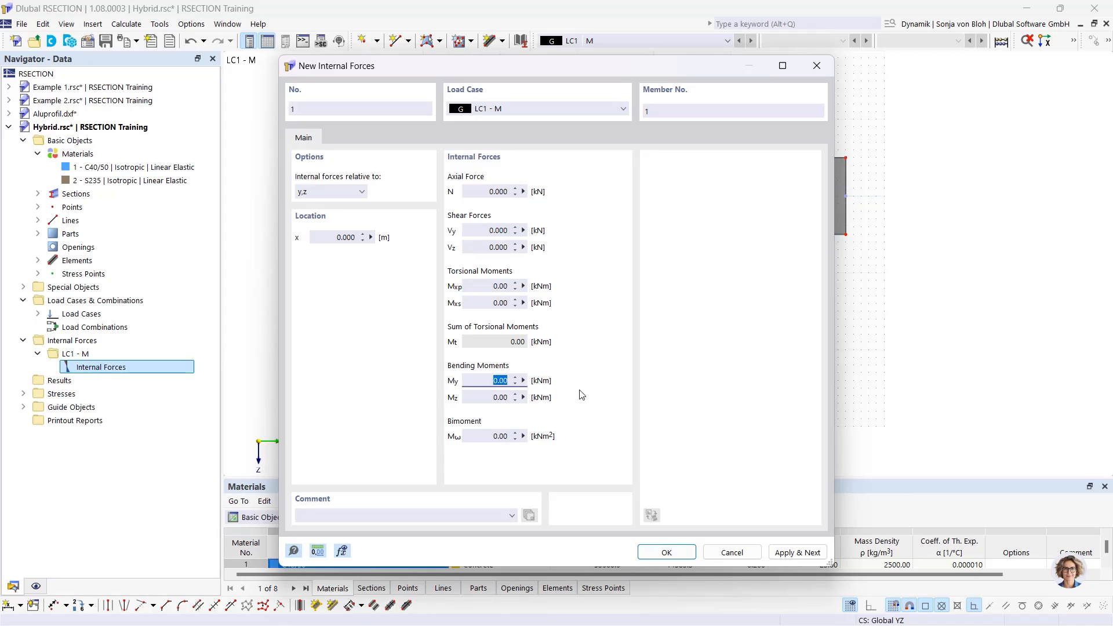
type("100")
left_click(667, 551)
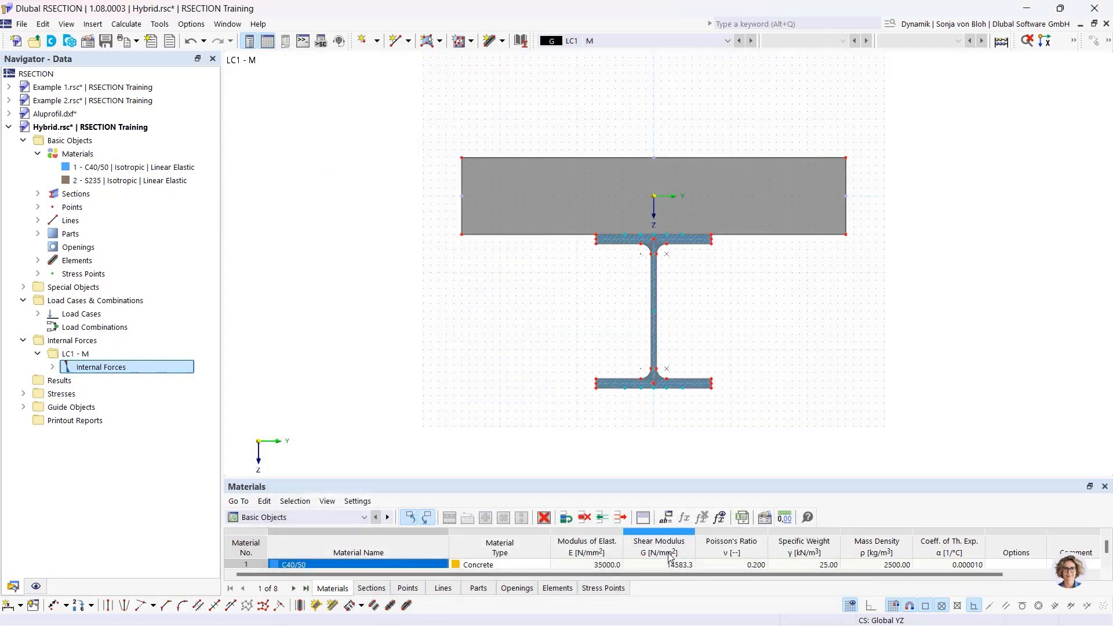
- Calculate the hybrid section and display the total normal stress σx,tot, enlarging the section properties table
left_click(127, 24)
left_click(132, 38)
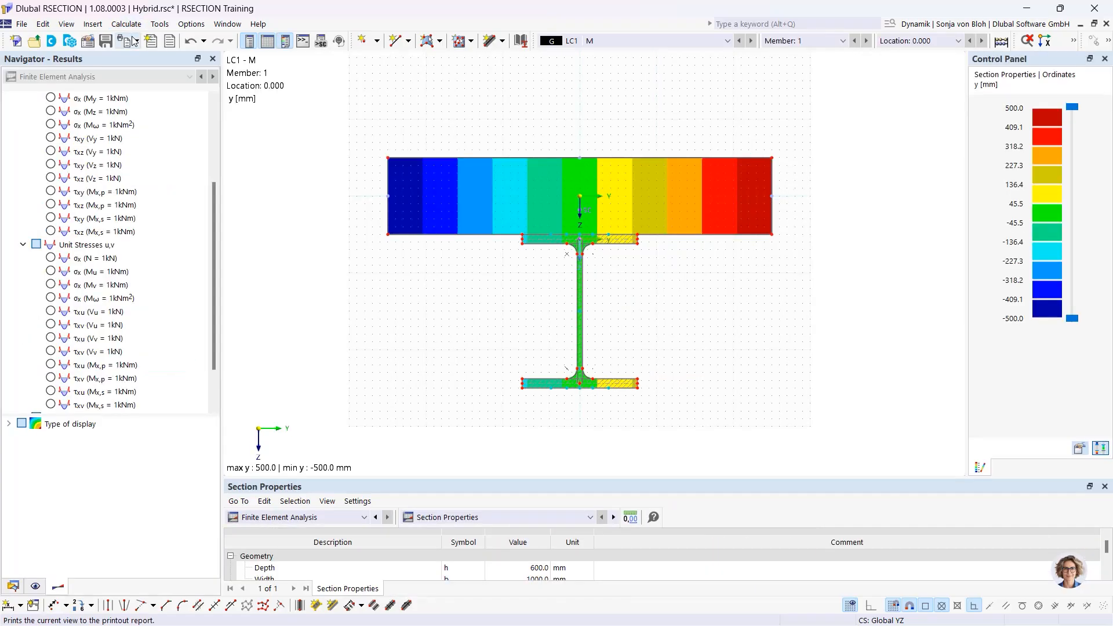
scroll(213, 290, "down", 2)
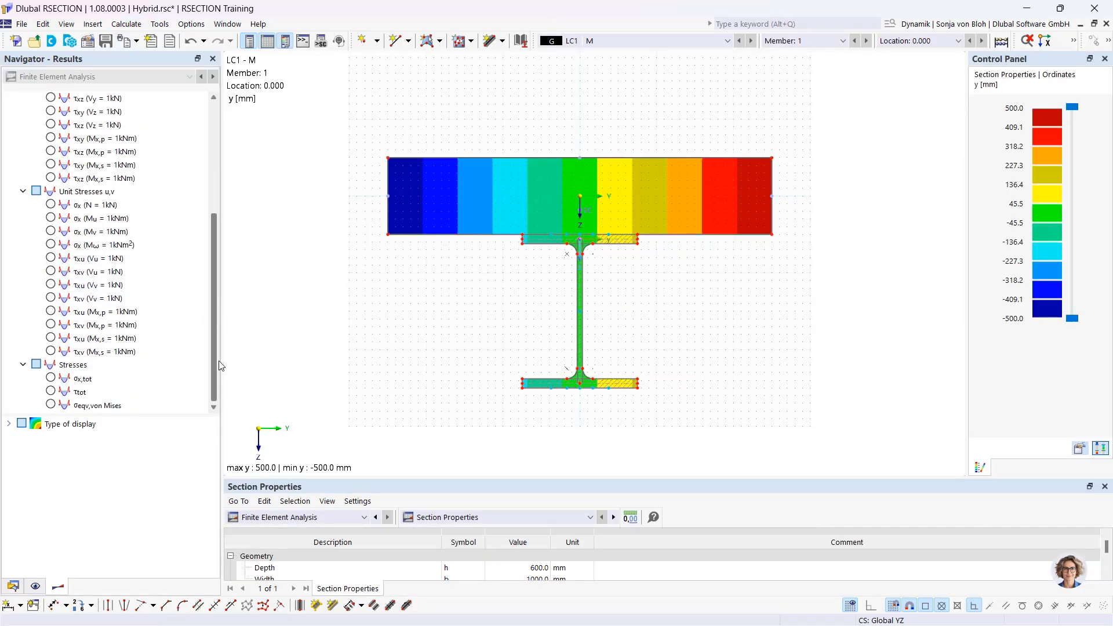
left_click(51, 379)
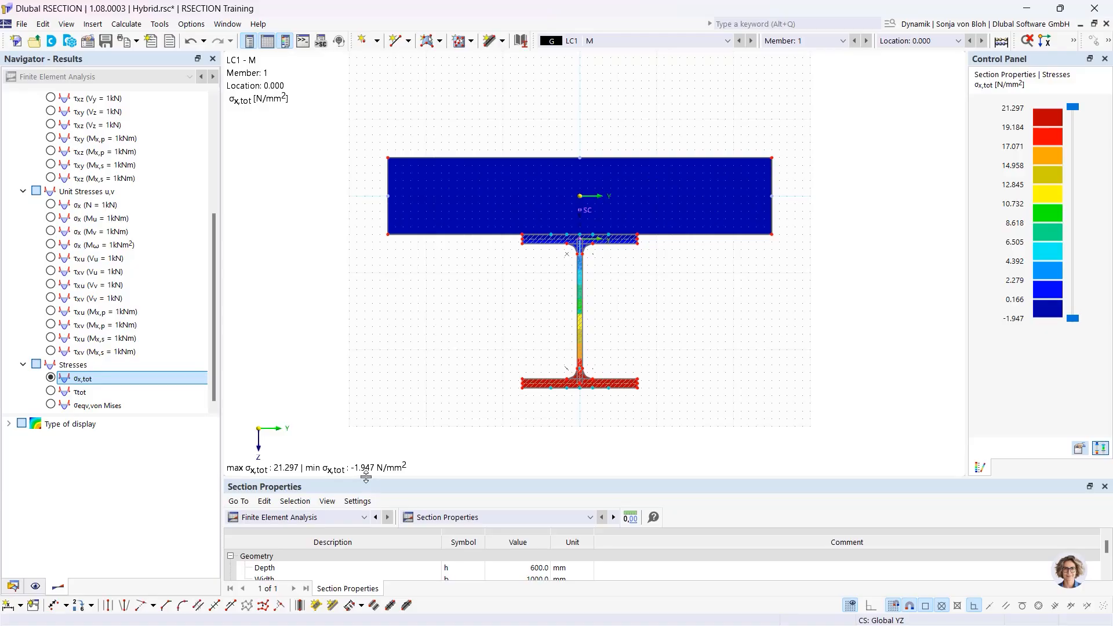
left_click_drag(365, 476, 365, 388)
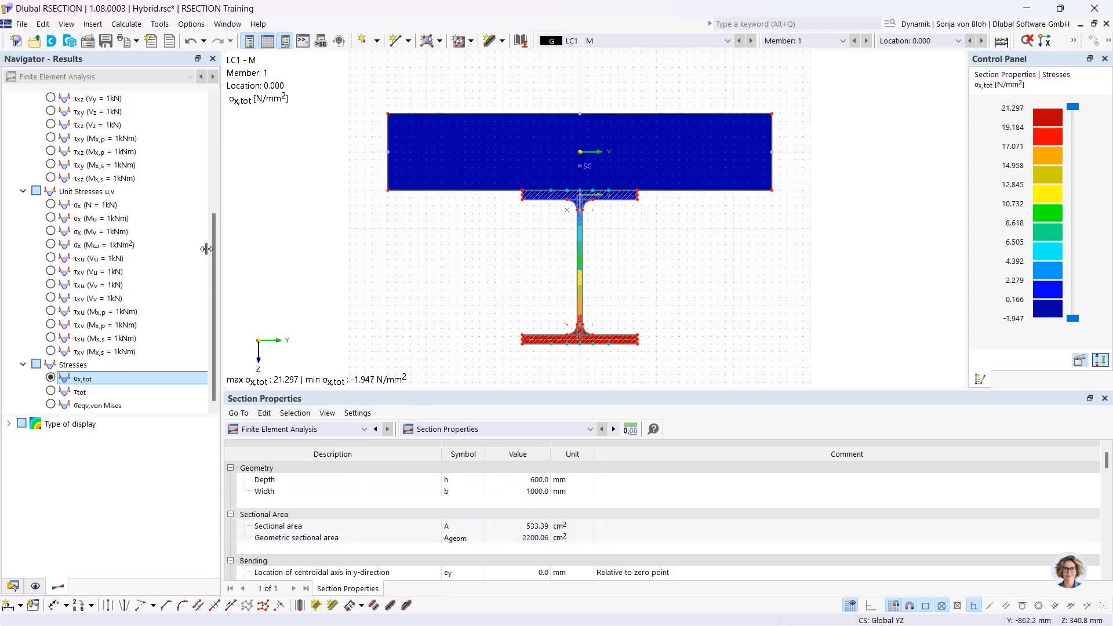
- Save the section model, switch to RFEM and create a section from the RSECTION model Hybrid, checking its hybrid material assignment
left_click(105, 41)
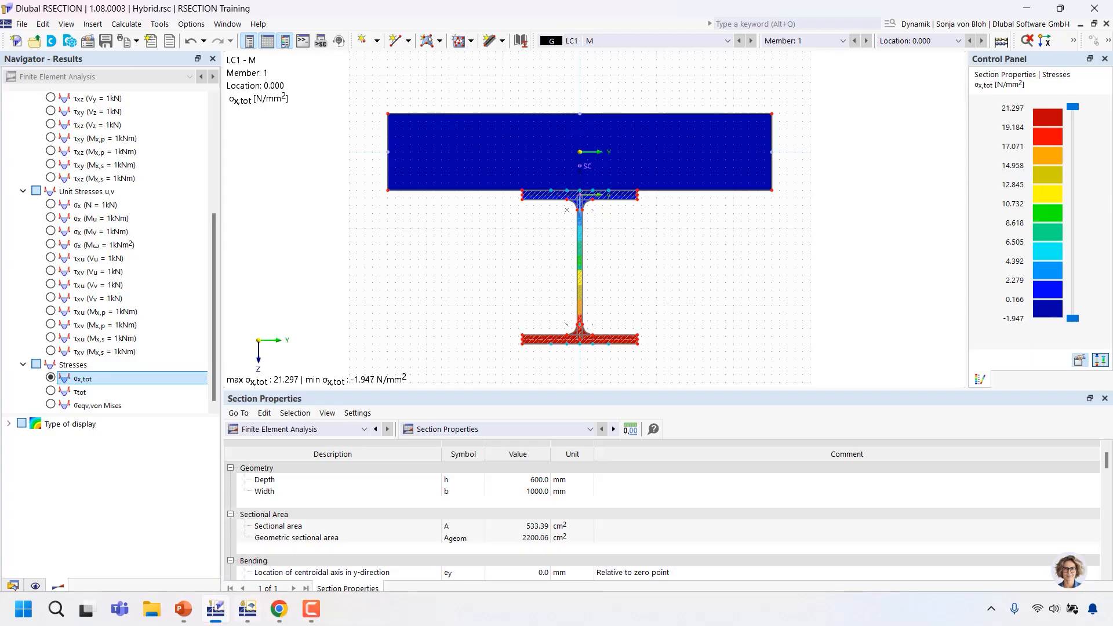
left_click(248, 610)
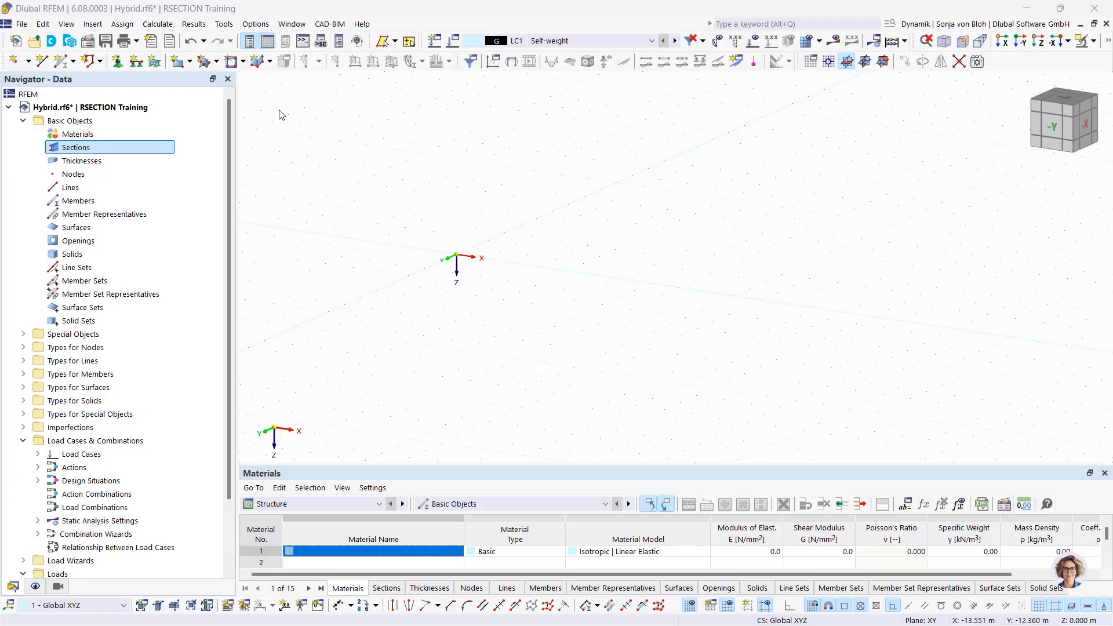
right_click(79, 149)
left_click(146, 169)
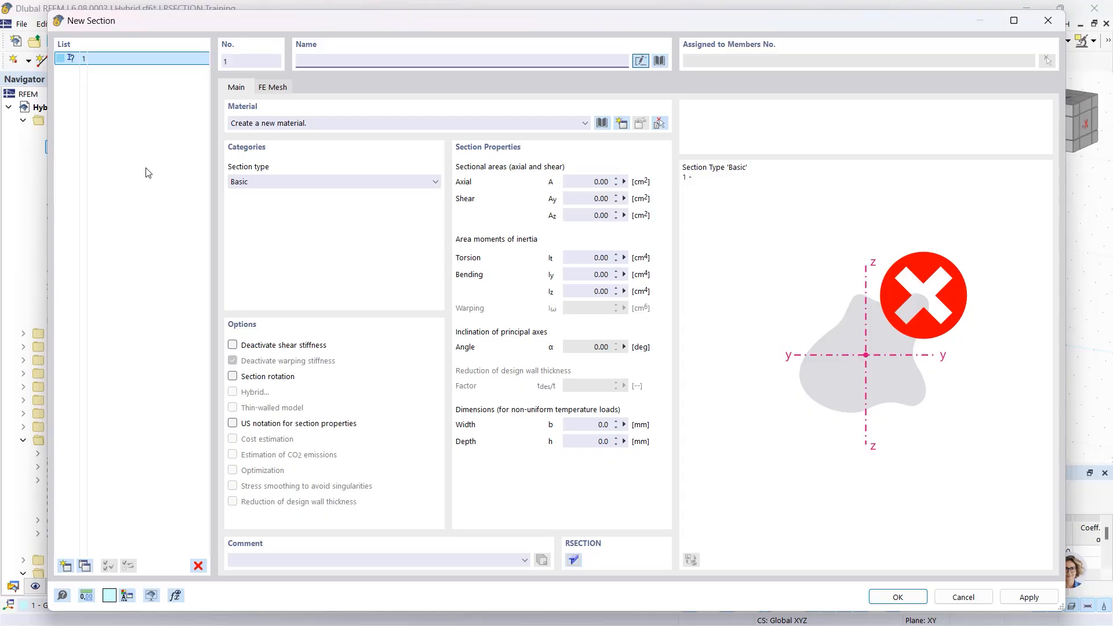
left_click(659, 60)
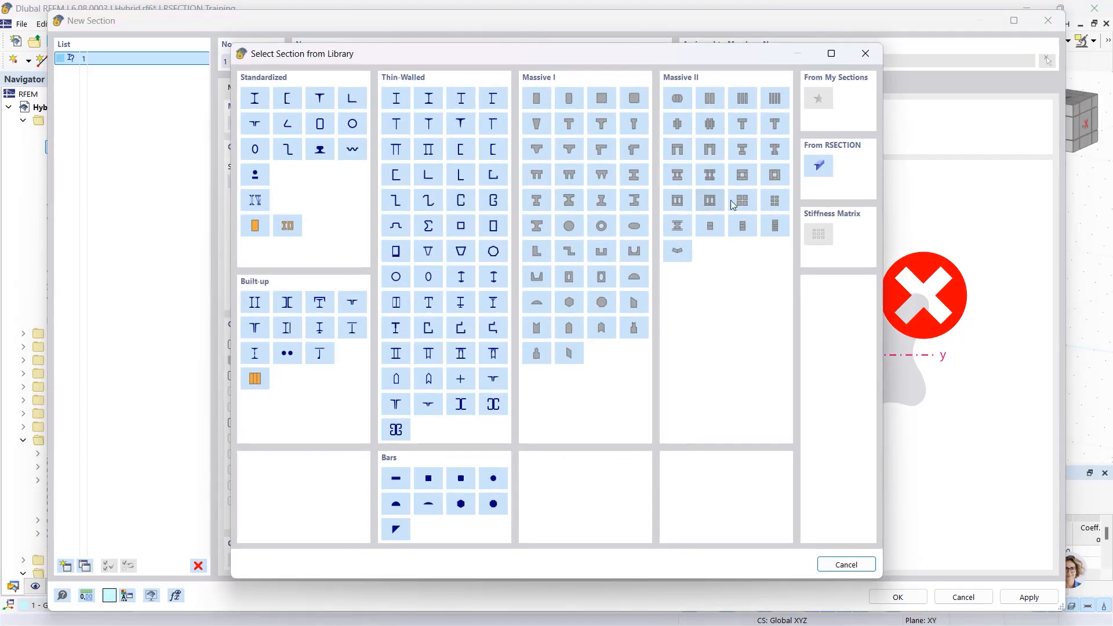
left_click(815, 167)
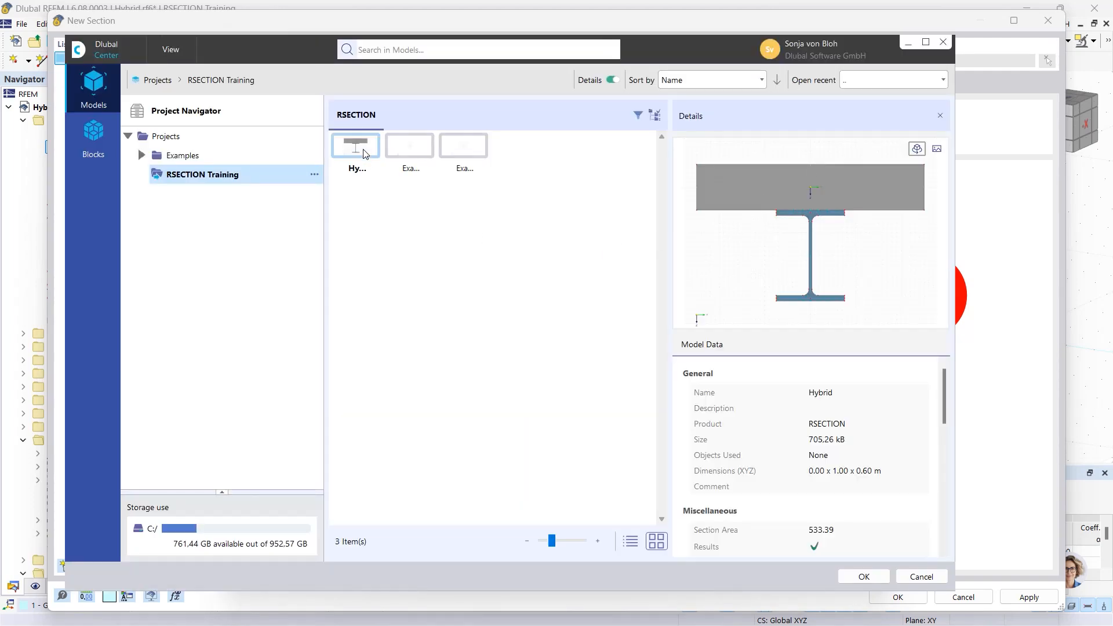
left_click(862, 575)
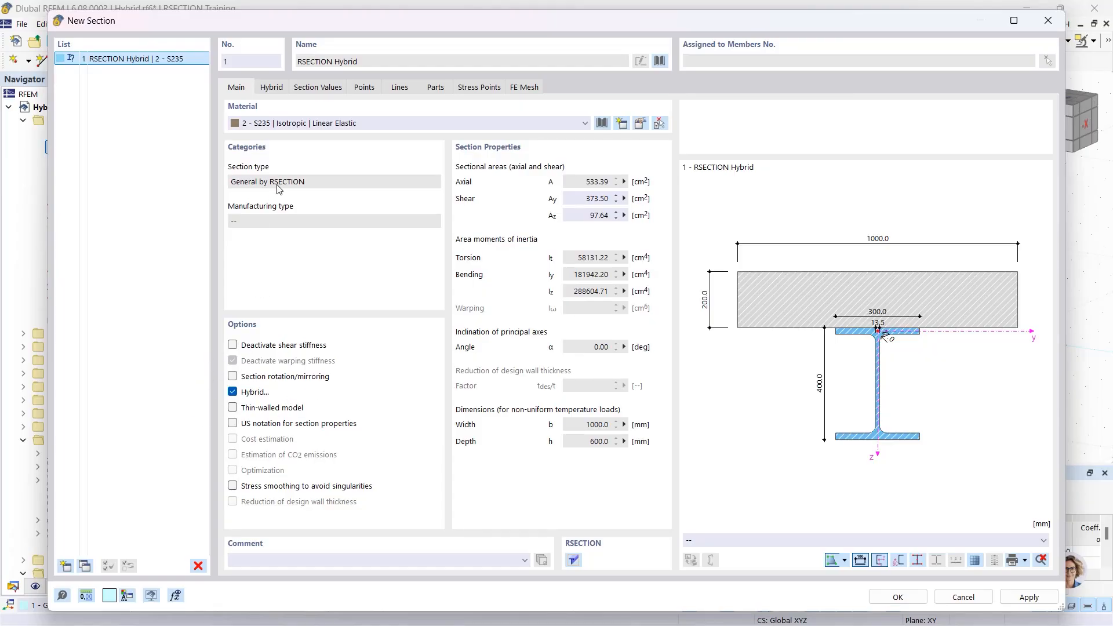
left_click(272, 88)
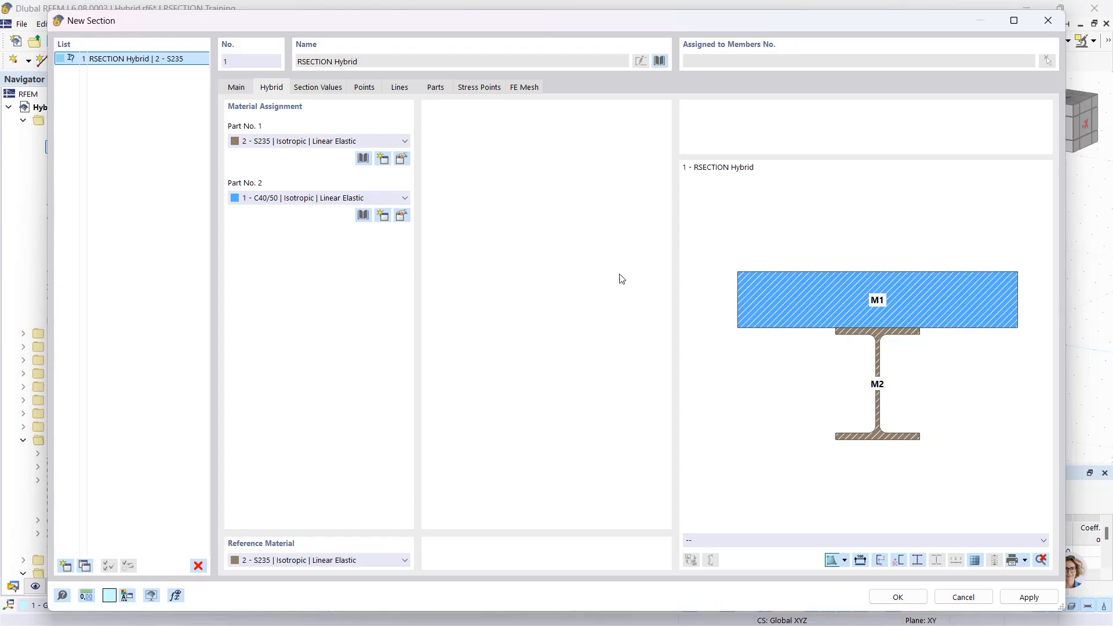
left_click(899, 597)
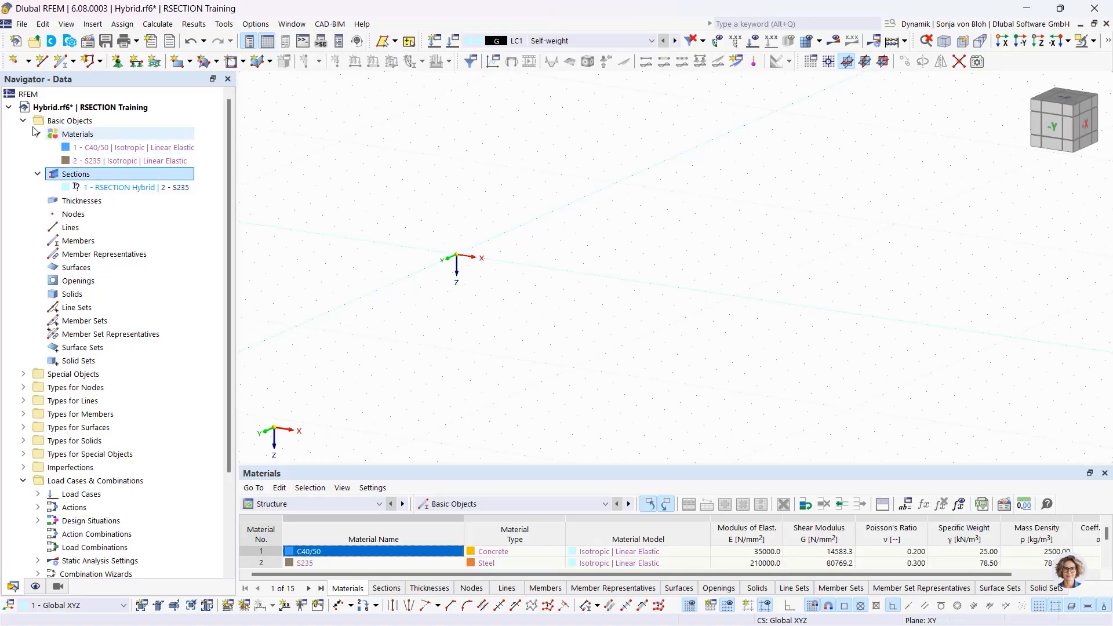
- Draw a single beam member with the RSECTION Hybrid section from the origin along the X axis
left_click(62, 64)
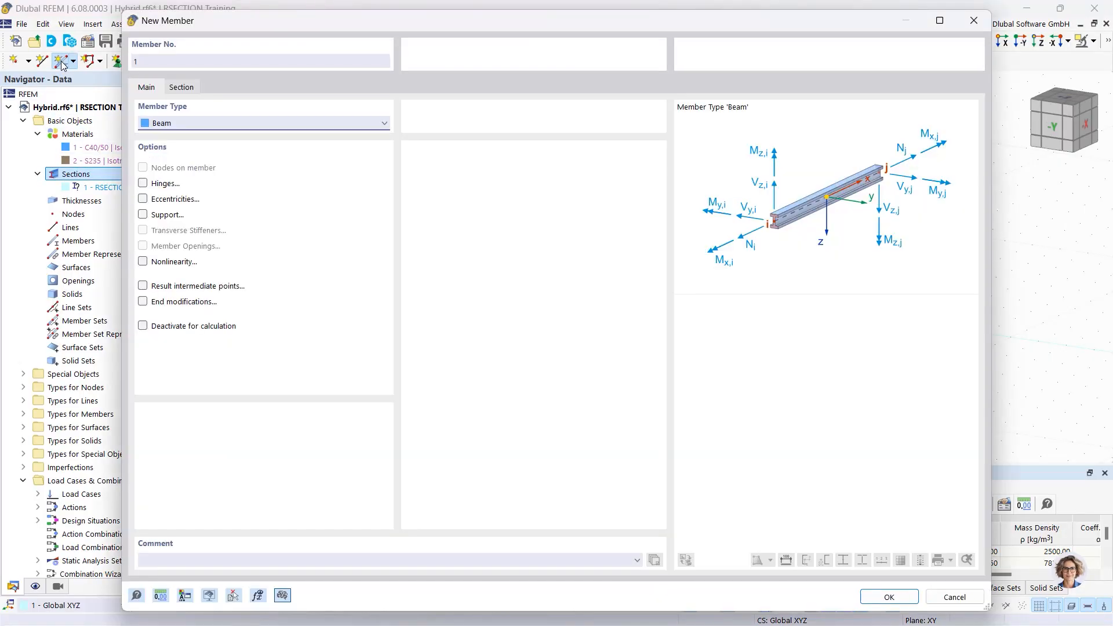
left_click(180, 87)
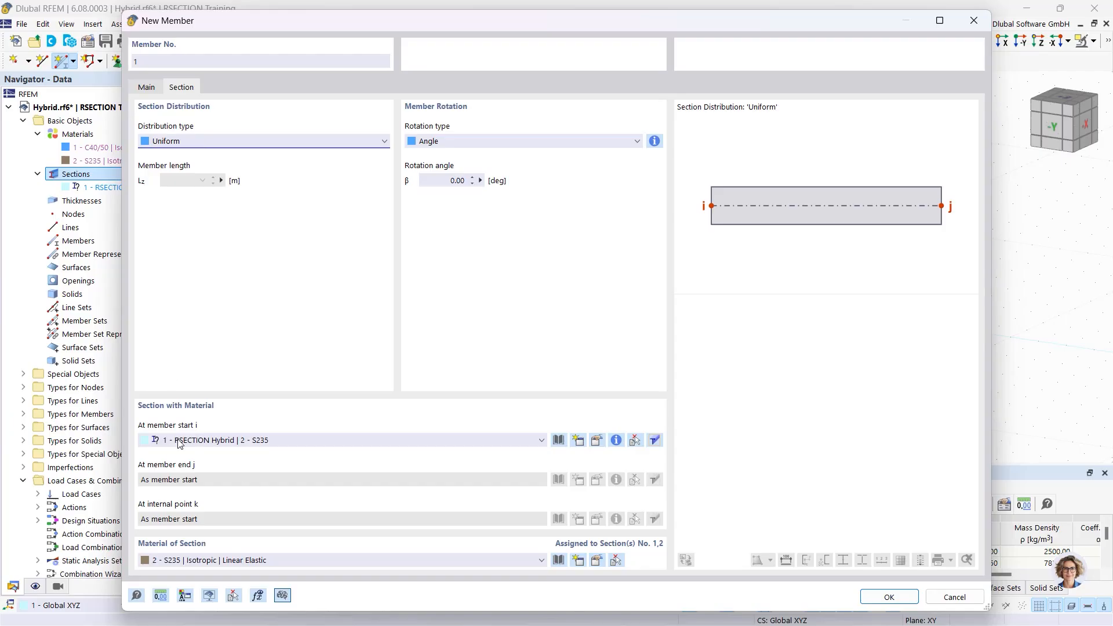
left_click(888, 597)
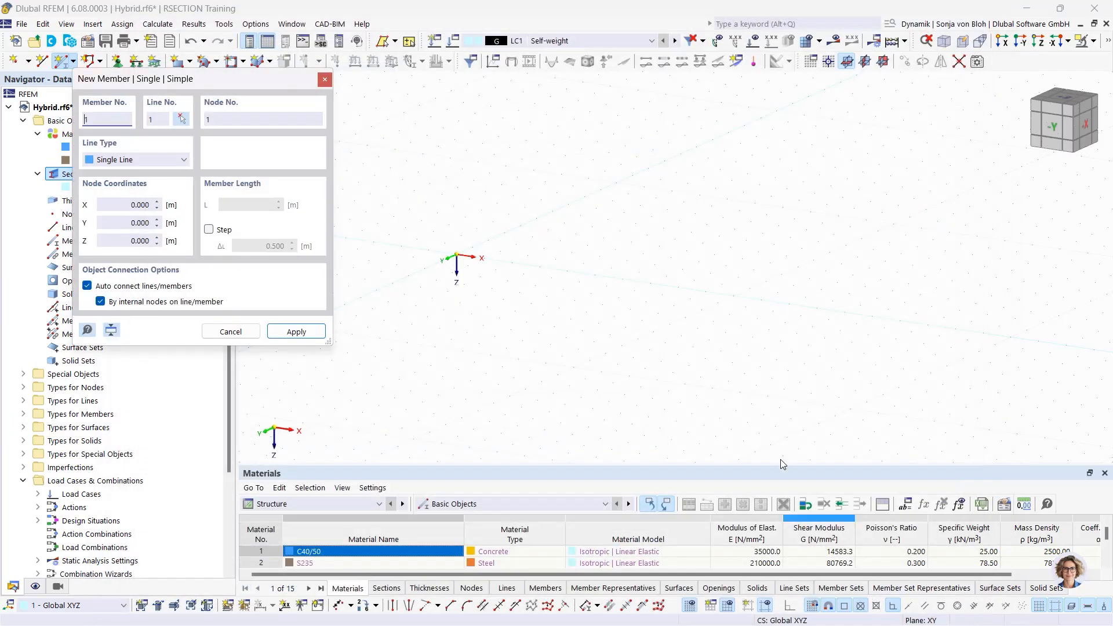
left_click(456, 255)
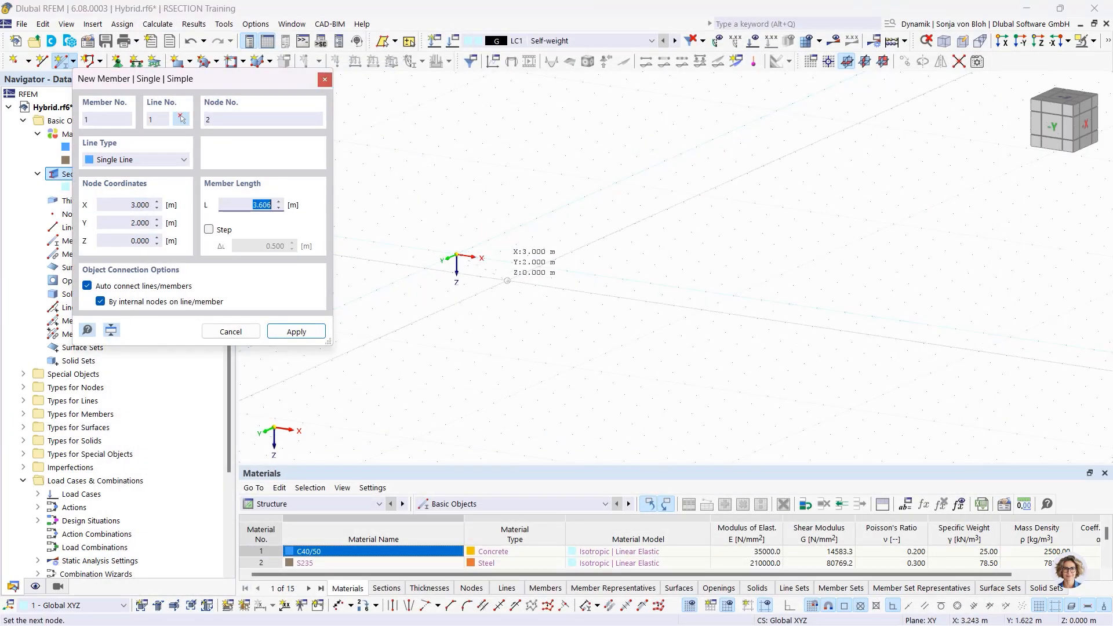
left_click(568, 270)
key("Escape")
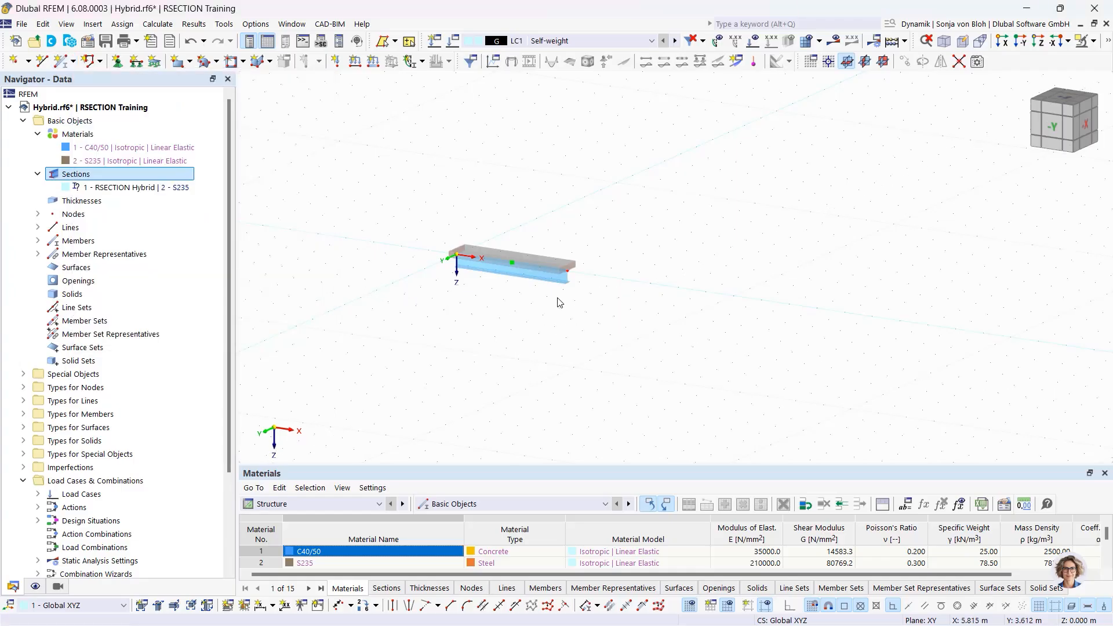
scroll(559, 300, "up", 5)
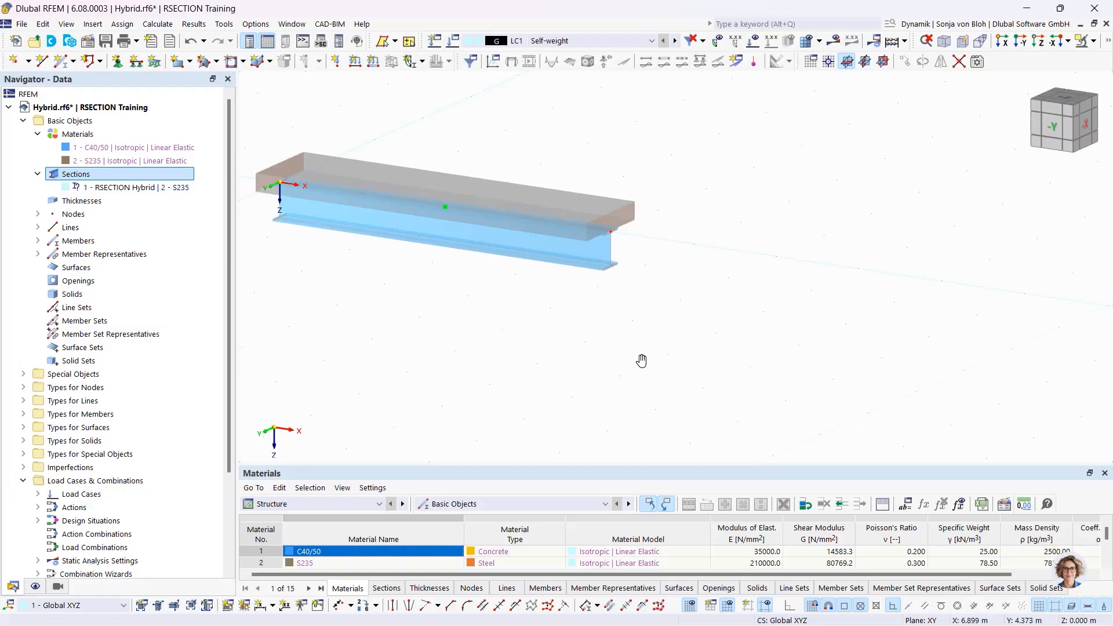
- Switch to PowerPoint, start the slide show from the Content slide and advance to the student career slide
mouse_move(309, 621)
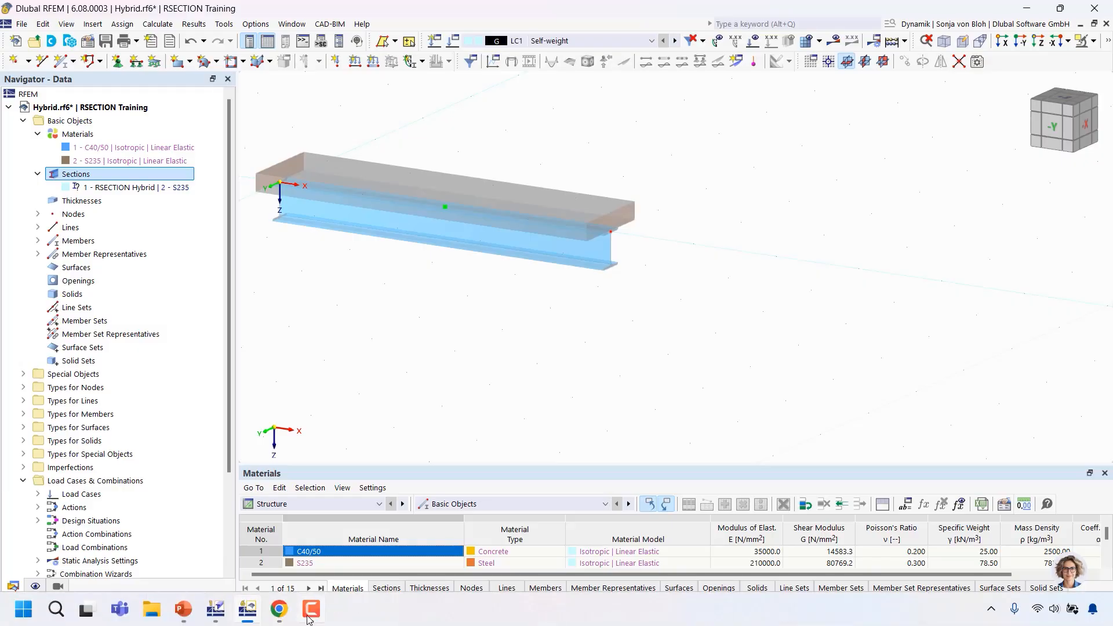
left_click(186, 615)
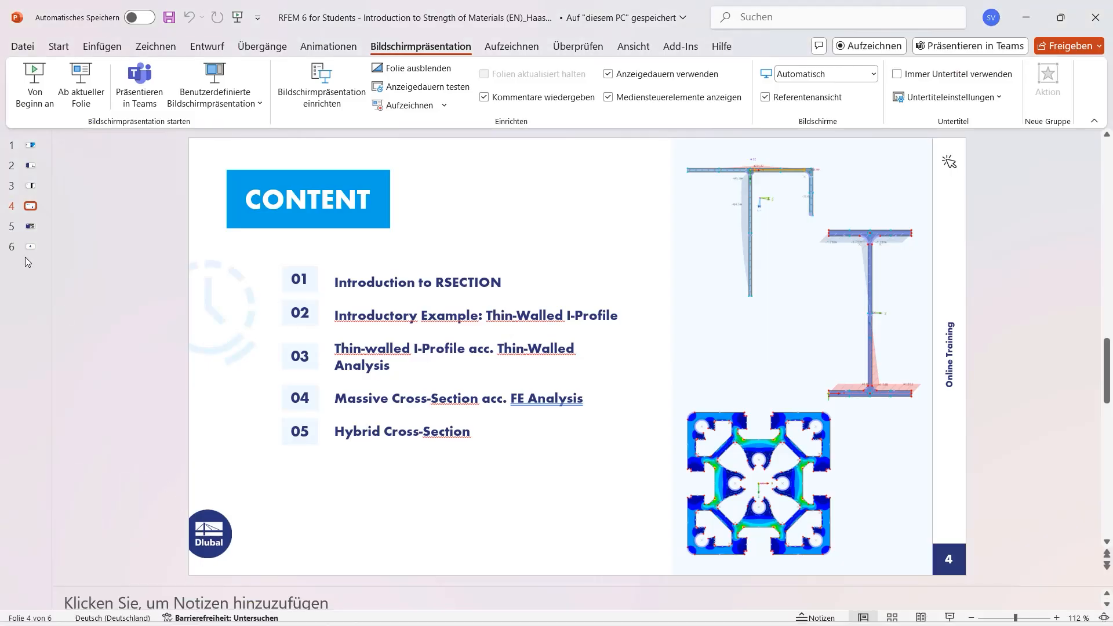
left_click(84, 84)
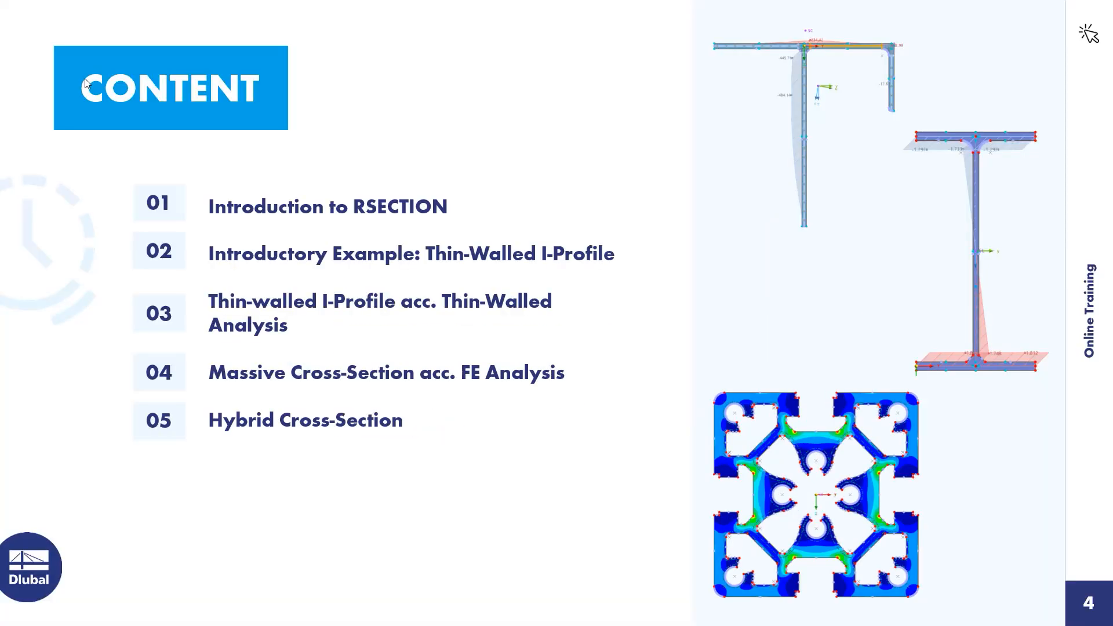
left_click(340, 244)
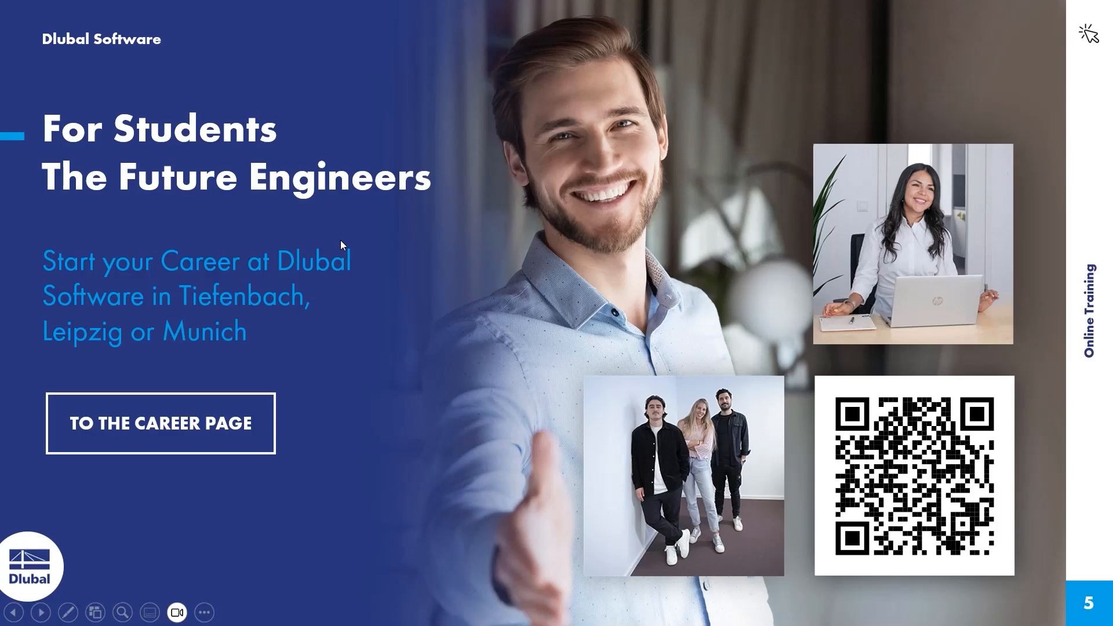